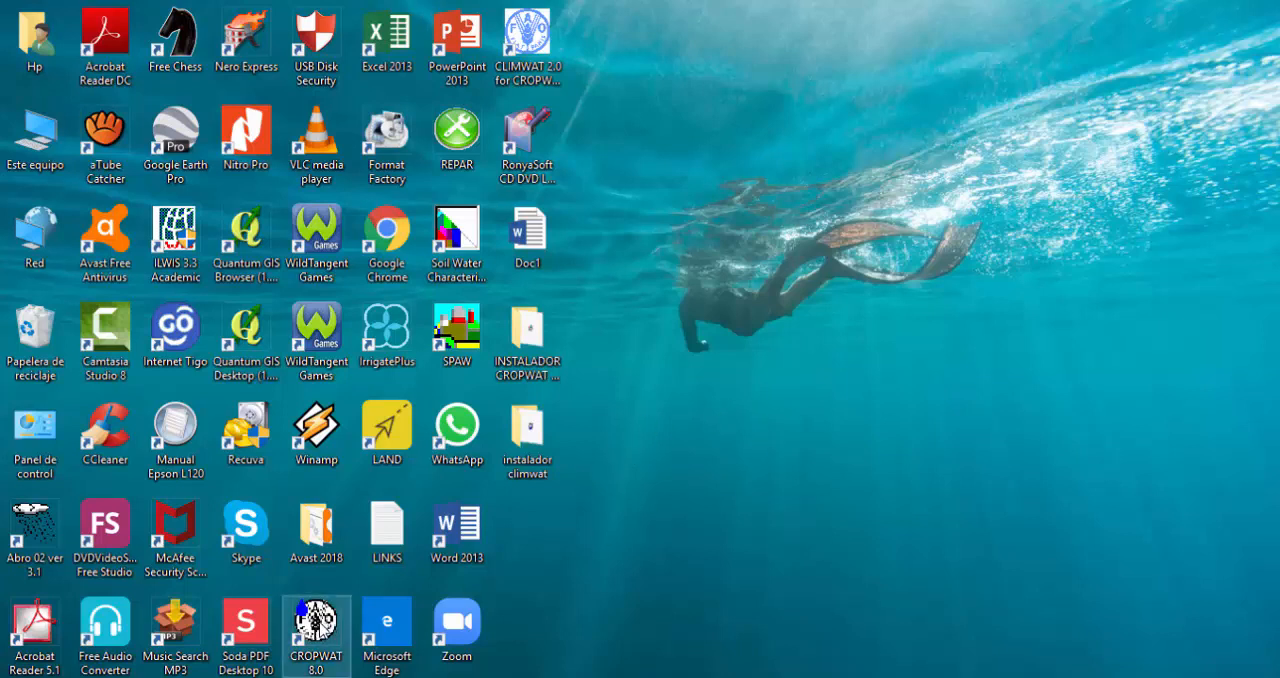
Launch CROPWAT 8.0 and open the monthly Clima/ETo data form.
{"action": "double_click", "coordinate": [316, 625]}
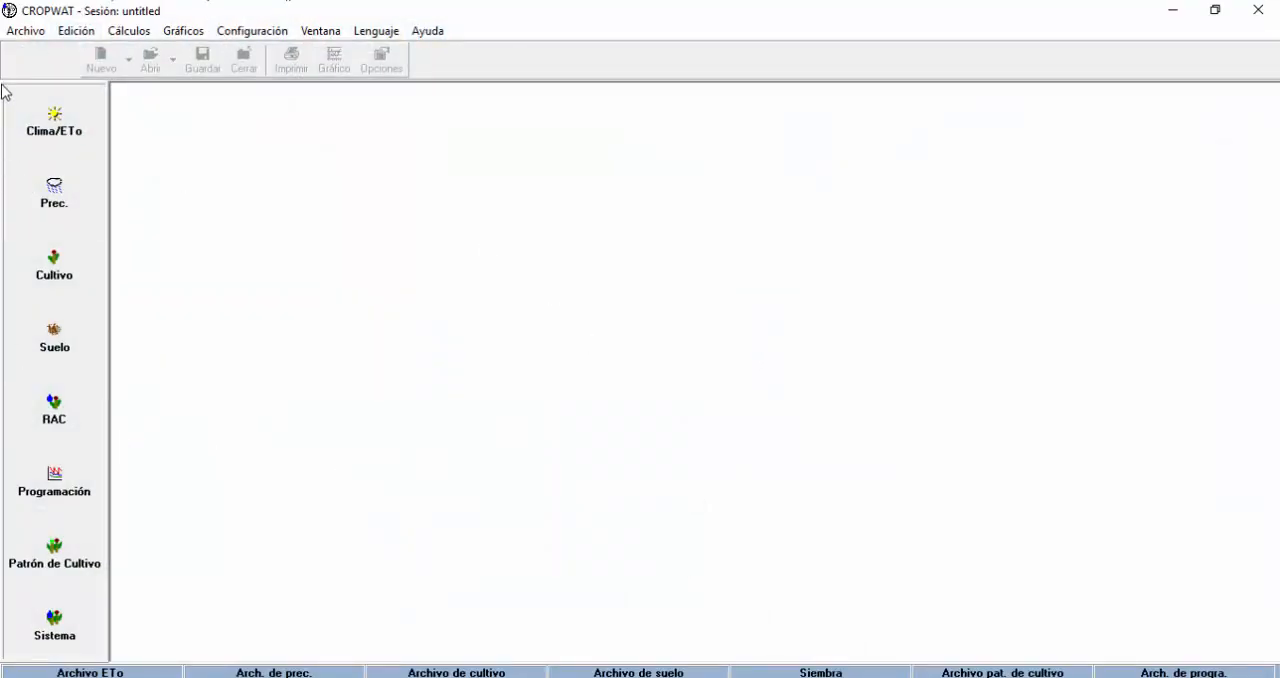
{"action": "left_click", "coordinate": [68, 126]}
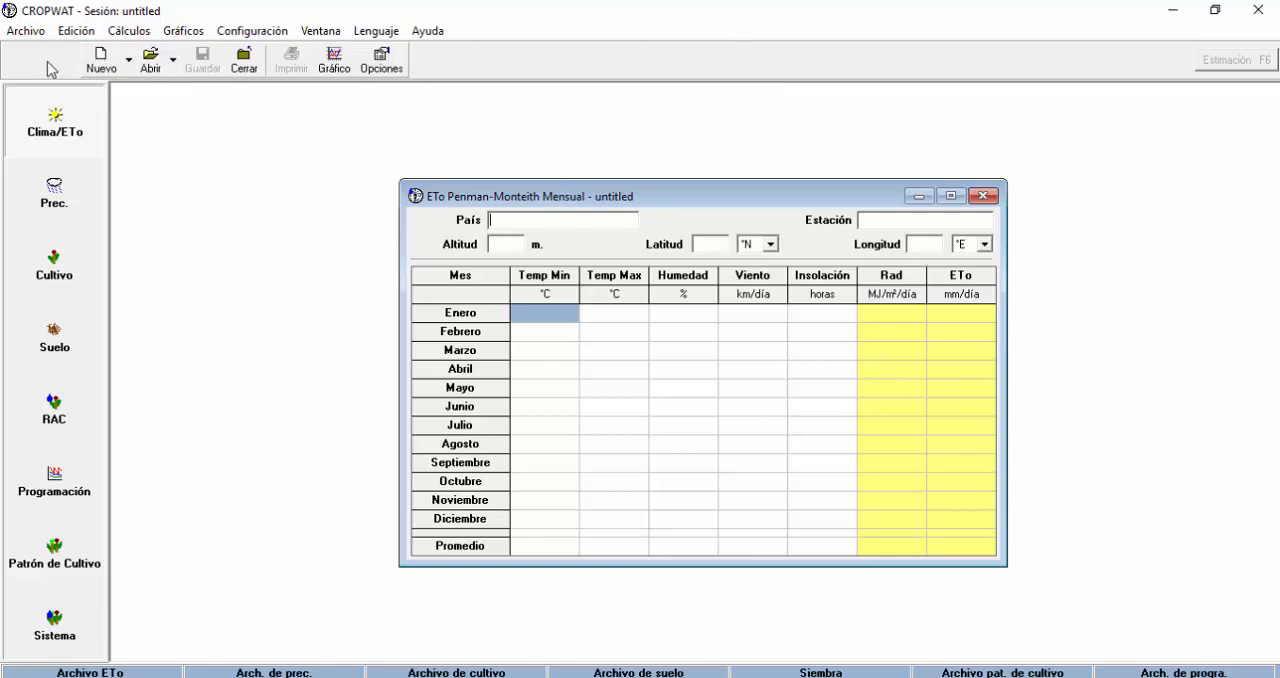
Start opening an ETo file and browse to the folder E:\JAGATV\CURSO CROPWAT 8.0\BASE CLIMWAT BOLIVIA.
{"action": "left_click", "coordinate": [152, 66]}
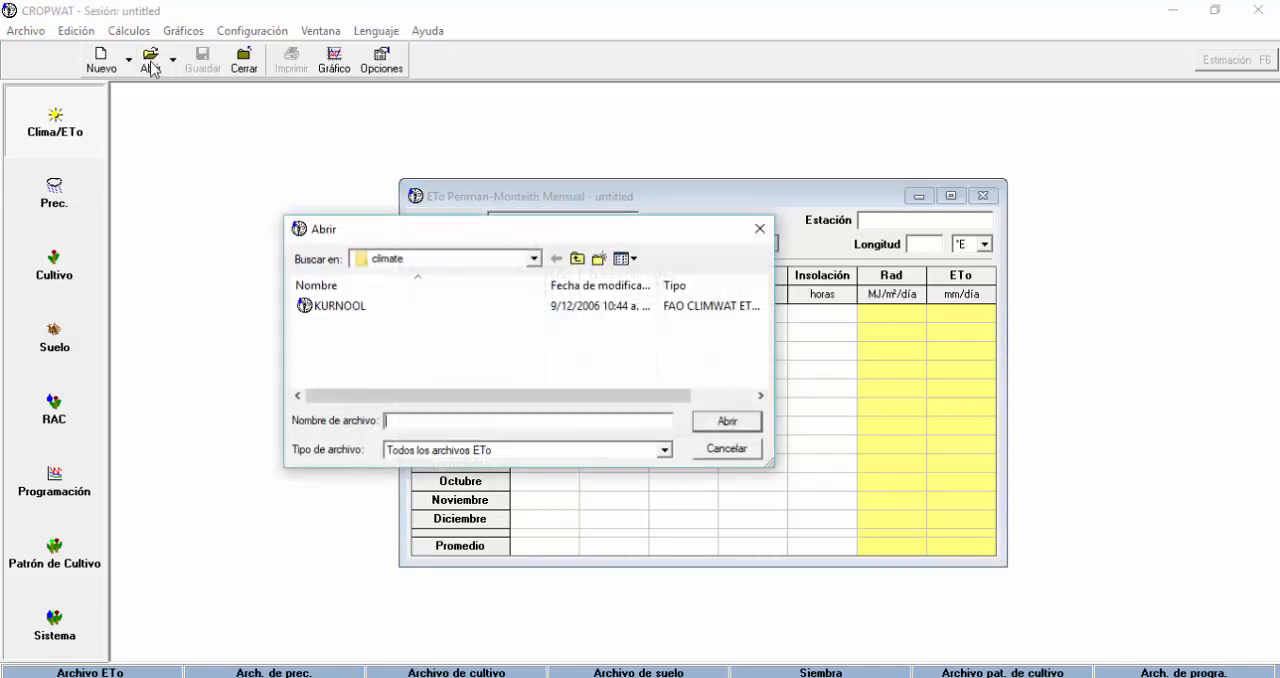
{"action": "left_click", "coordinate": [534, 260]}
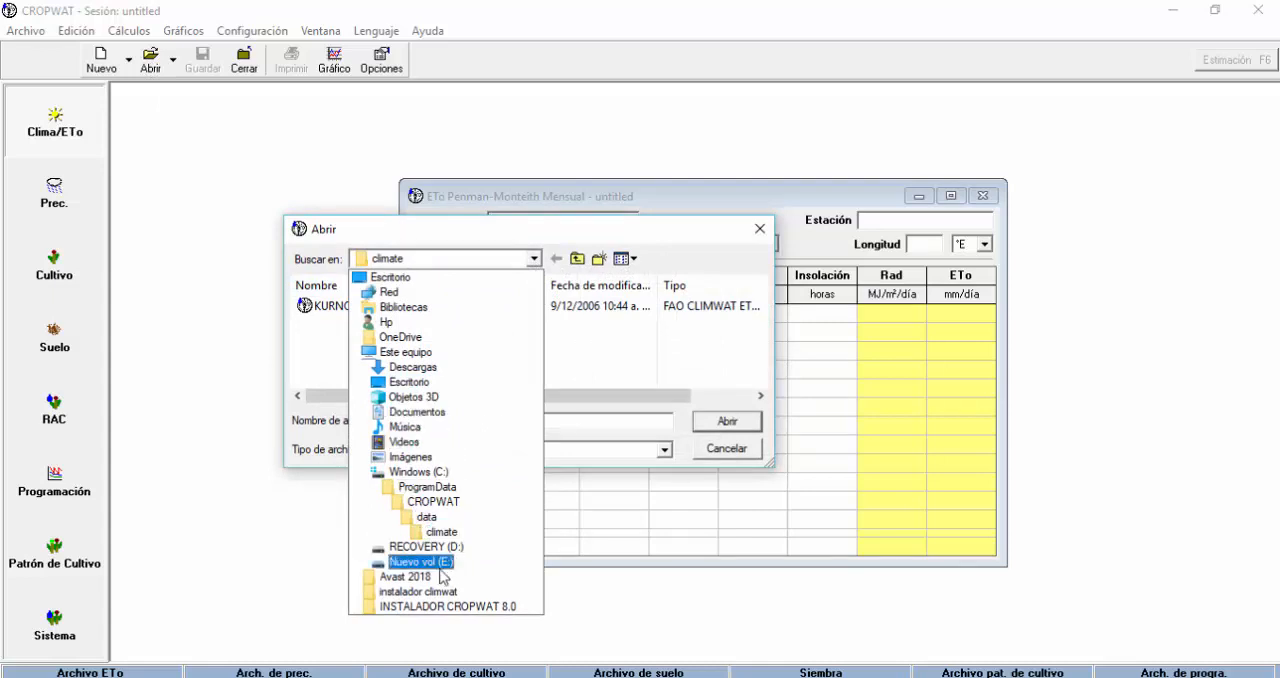
{"action": "left_click", "coordinate": [430, 561]}
{"action": "left_click", "coordinate": [355, 341]}
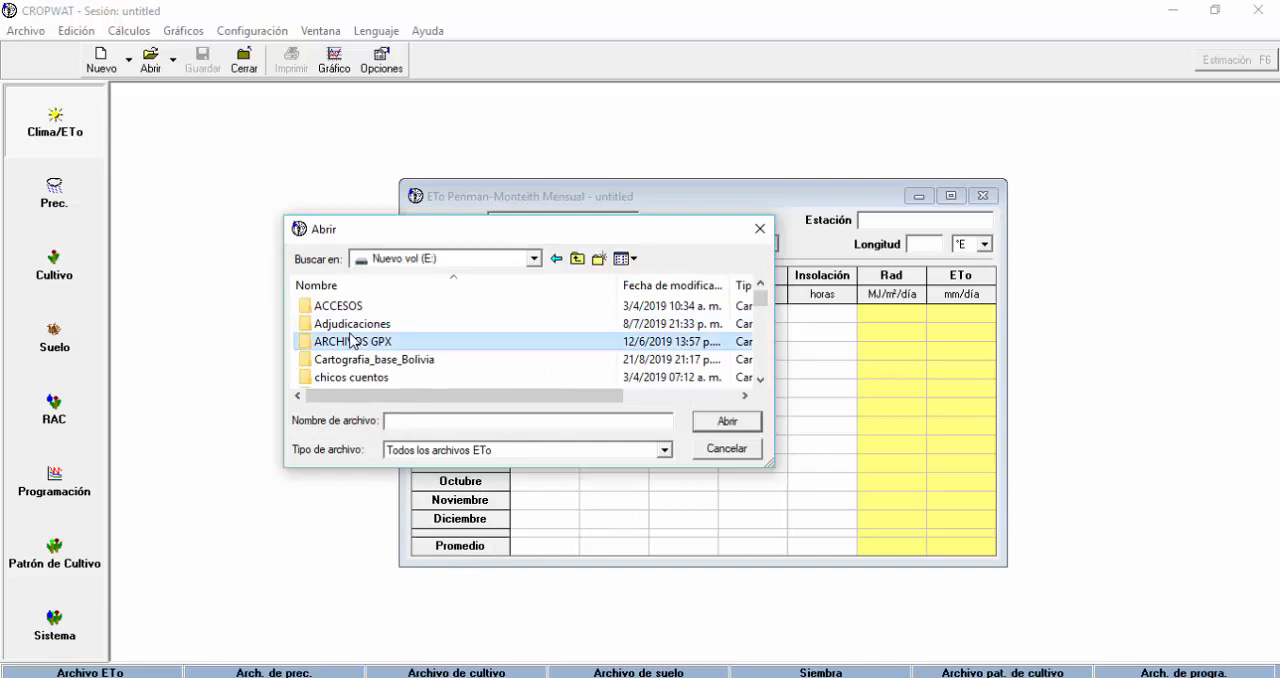
{"action": "scroll", "coordinate": [350, 335], "scroll_direction": "down", "scroll_amount": 5}
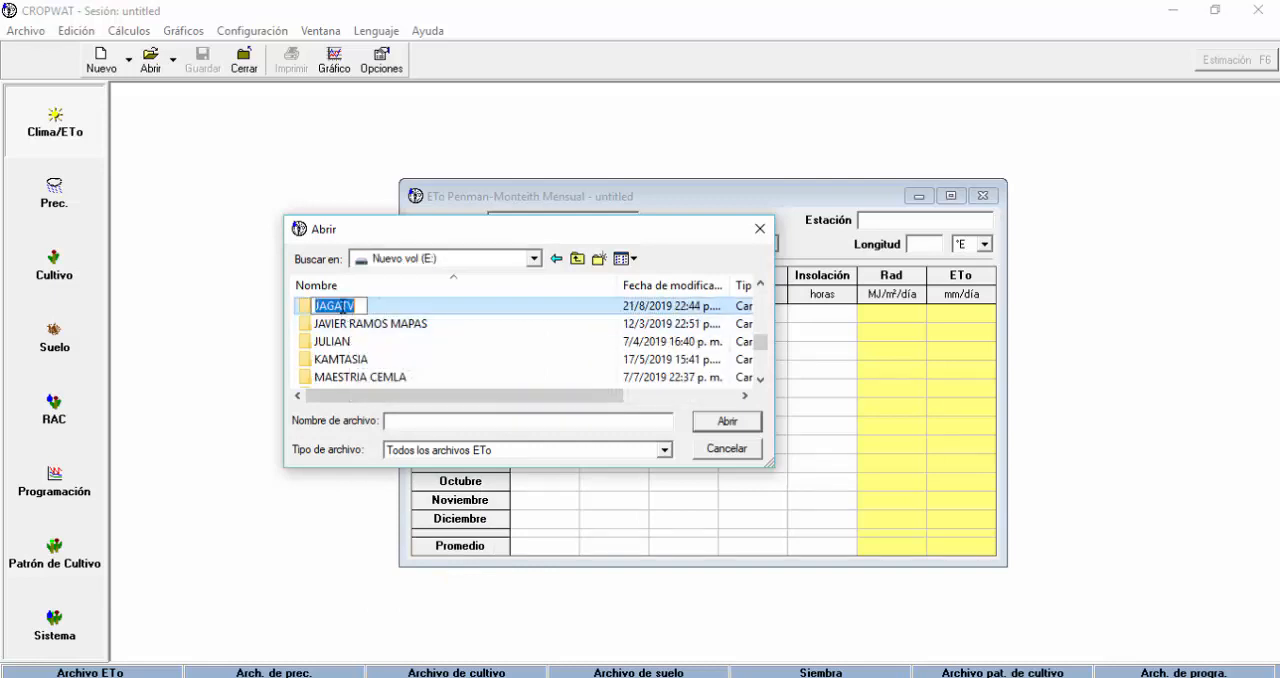
{"action": "double_click", "coordinate": [343, 309]}
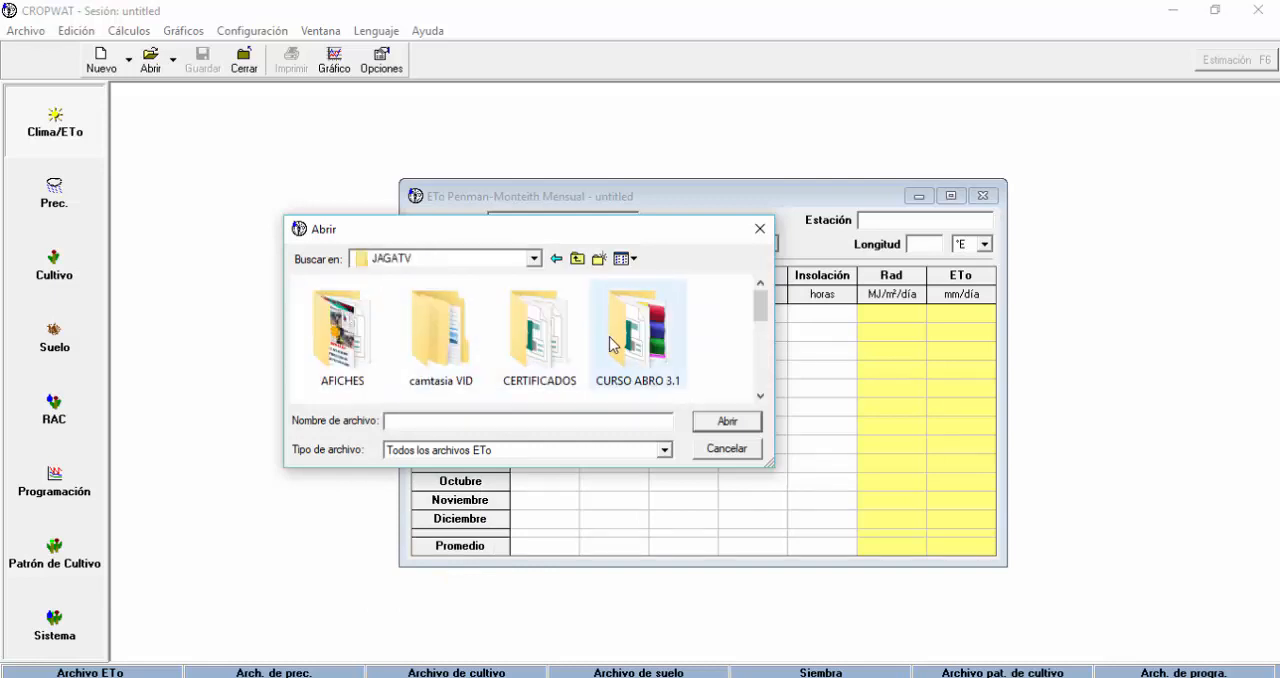
{"action": "scroll", "coordinate": [560, 383], "scroll_direction": "down", "scroll_amount": 1}
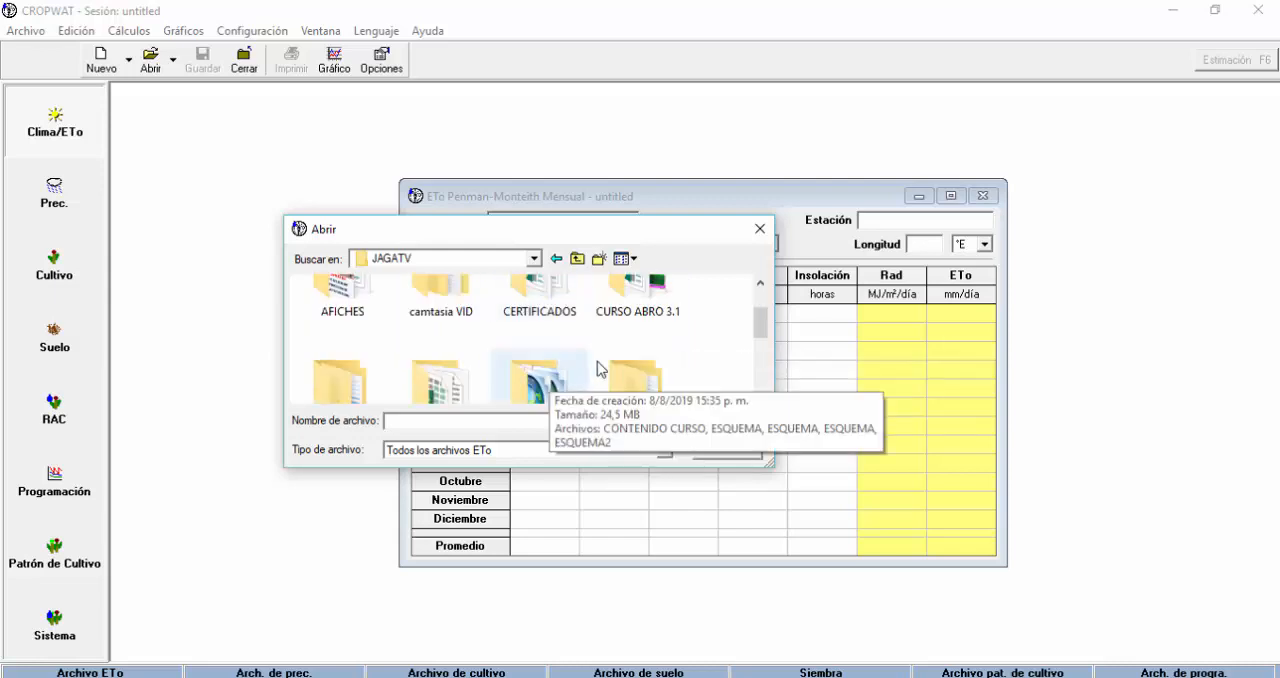
{"action": "scroll", "coordinate": [595, 368], "scroll_direction": "down", "scroll_amount": 2}
{"action": "scroll", "coordinate": [645, 348], "scroll_direction": "down", "scroll_amount": 1}
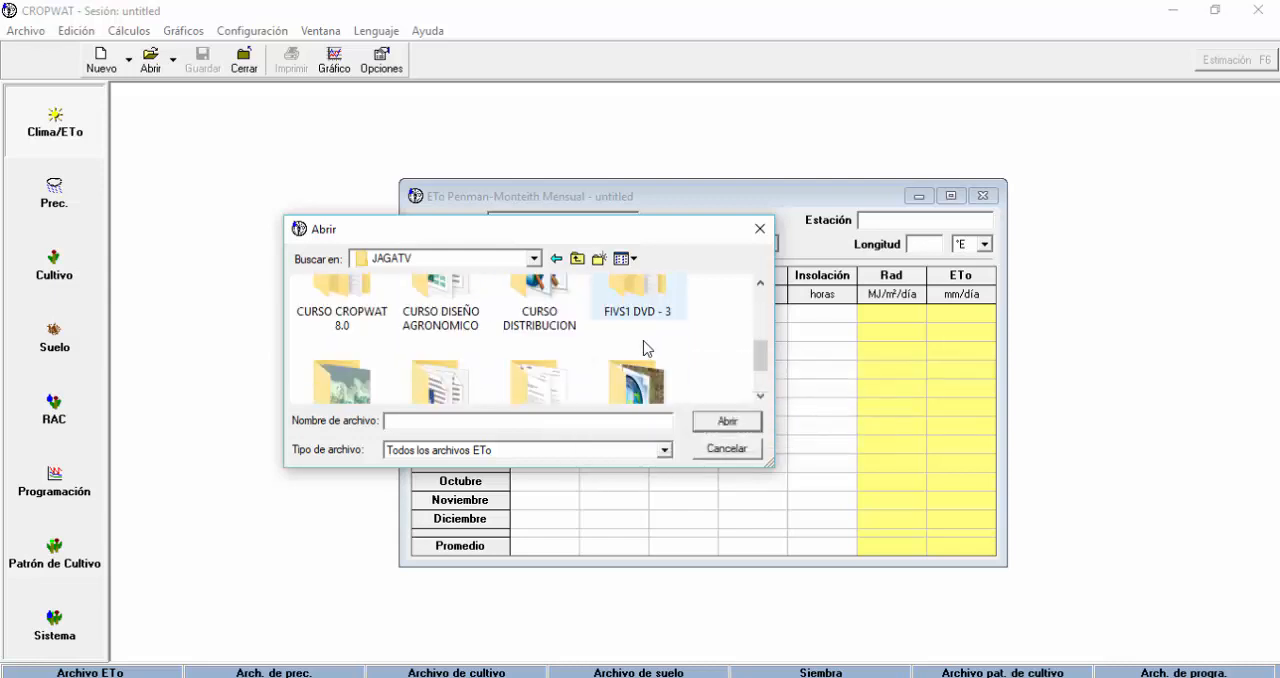
{"action": "double_click", "coordinate": [357, 303]}
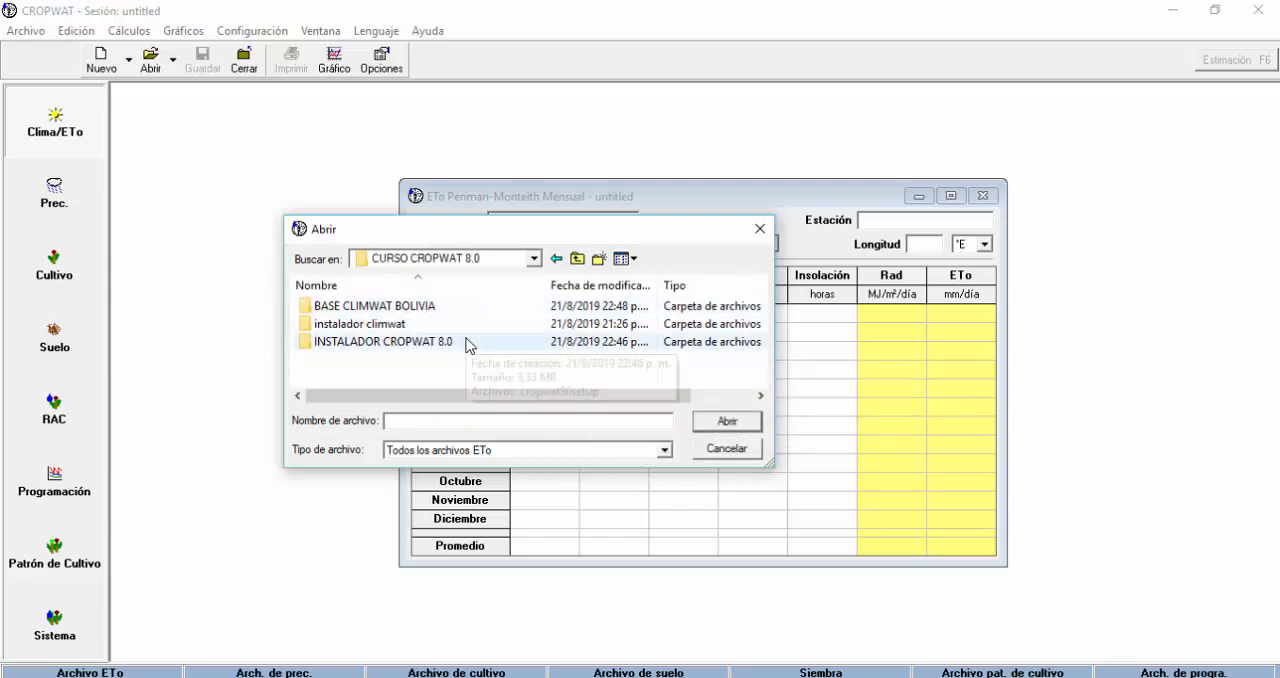
{"action": "double_click", "coordinate": [405, 308]}
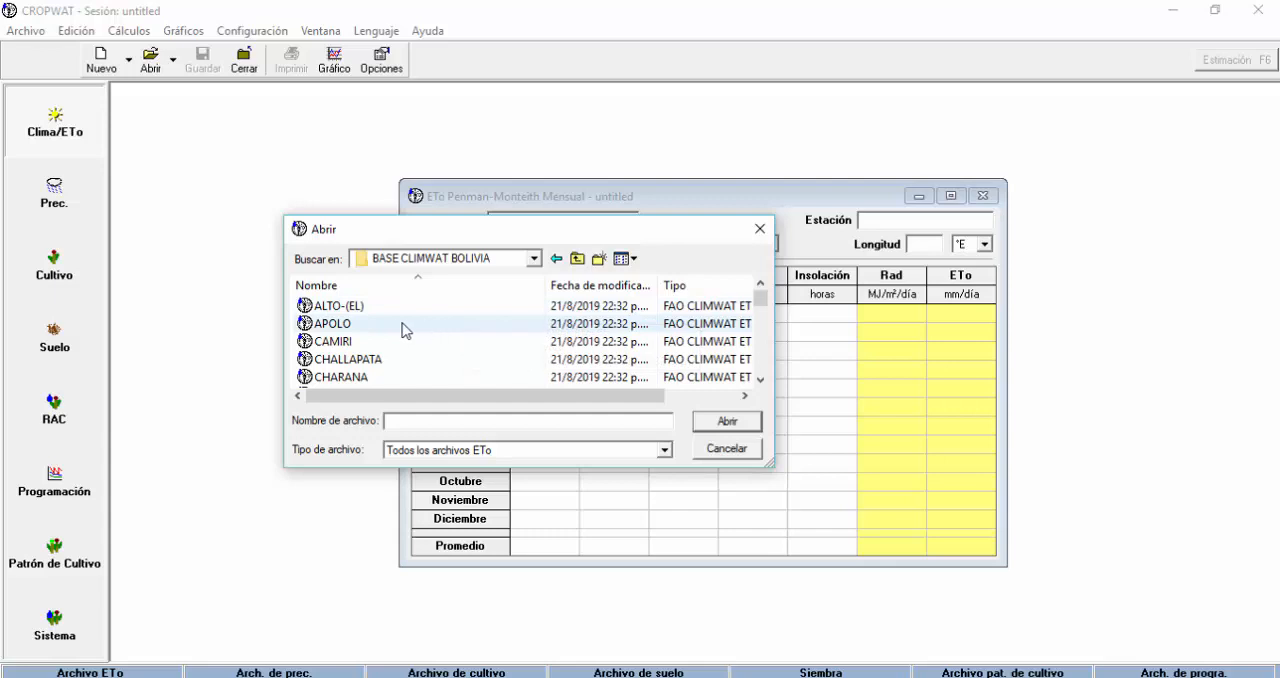
Look through the Bolivian climate station files available in the BASE CLIMWAT BOLIVIA folder.
{"action": "scroll", "coordinate": [389, 325], "scroll_direction": "down", "scroll_amount": 10}
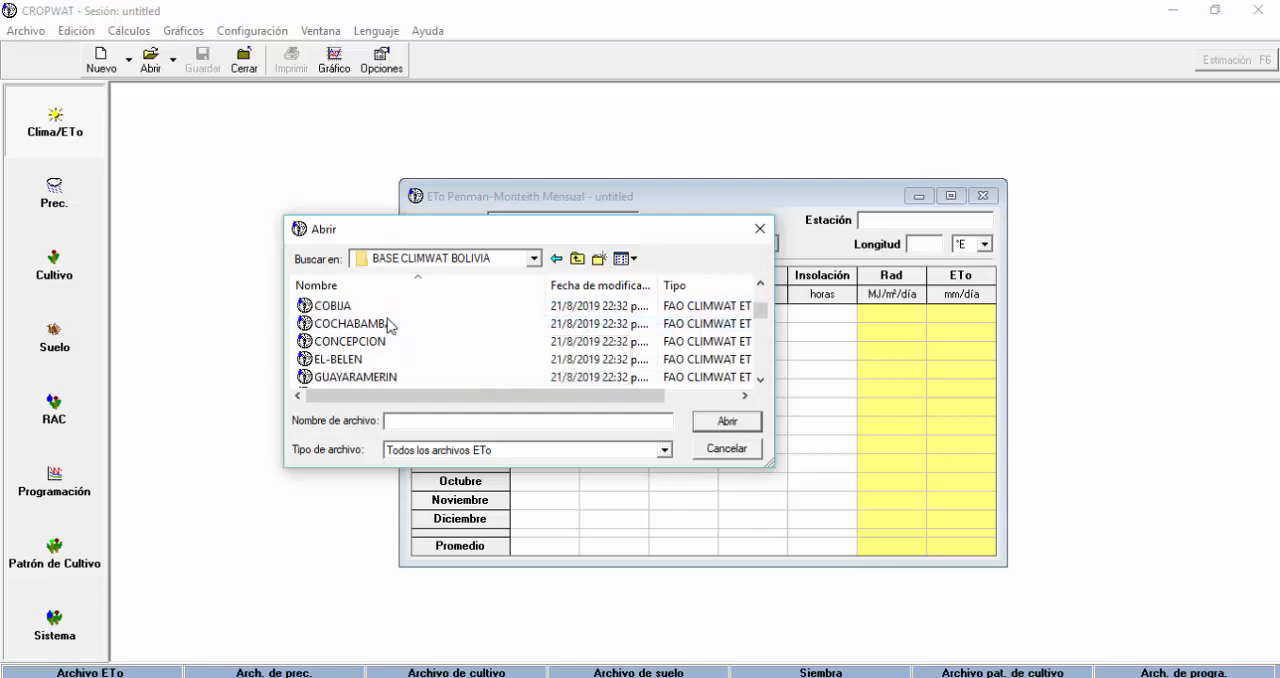
{"action": "scroll", "coordinate": [389, 325], "scroll_direction": "down", "scroll_amount": 2}
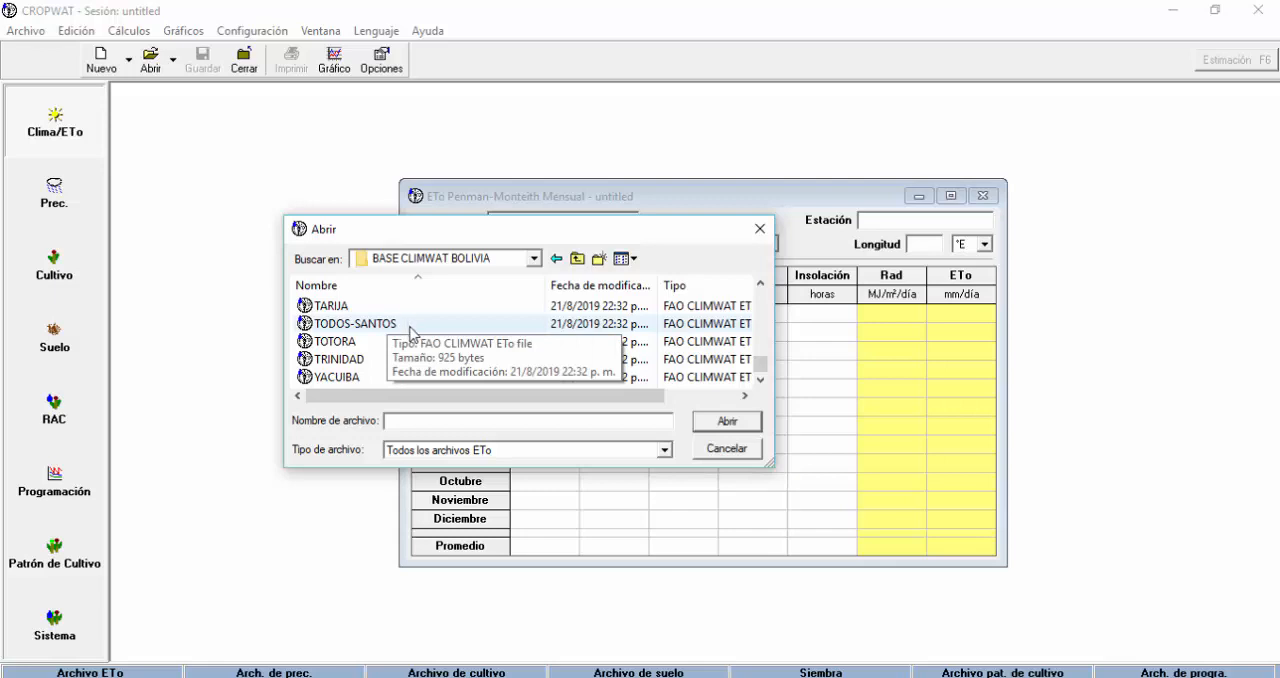
{"action": "scroll", "coordinate": [463, 343], "scroll_direction": "up", "scroll_amount": 12}
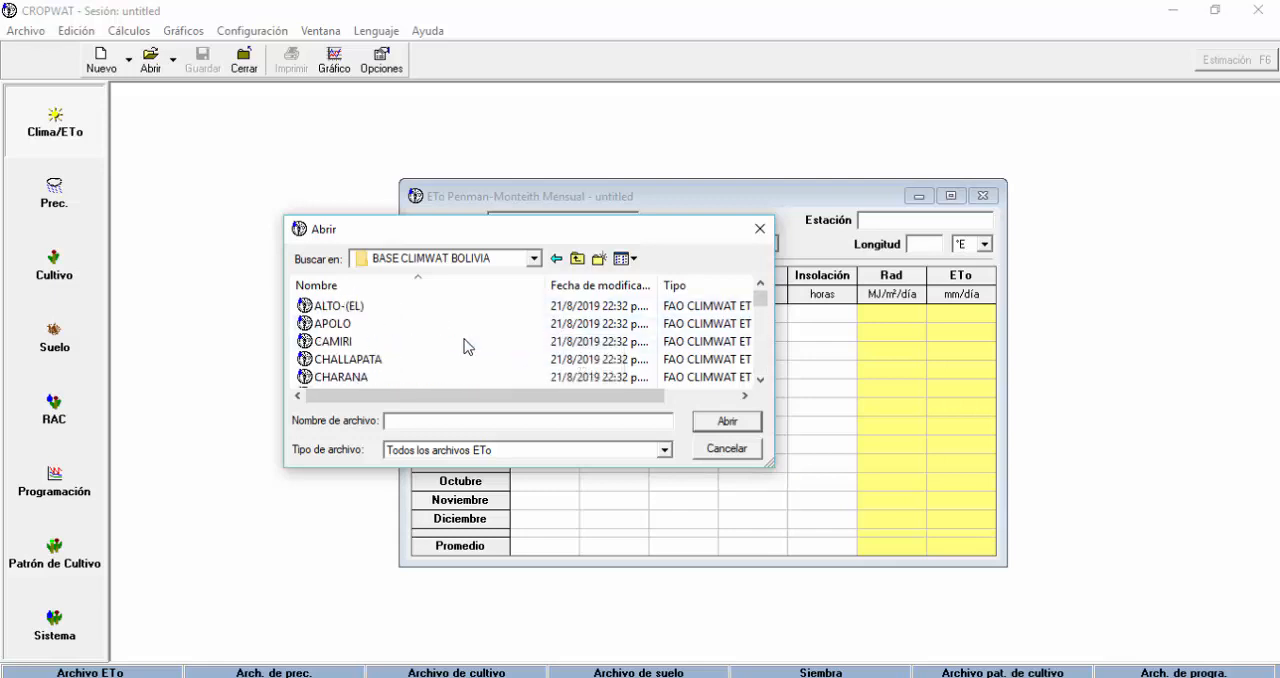
{"action": "left_click", "coordinate": [370, 306]}
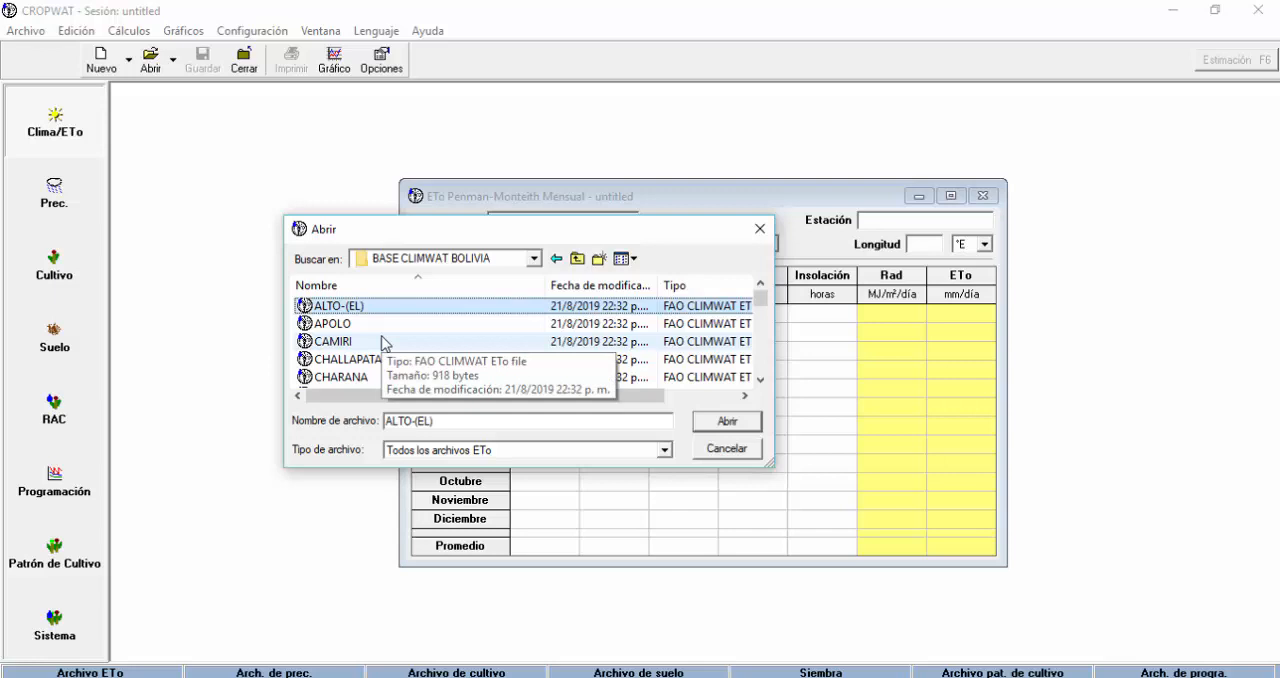
{"action": "scroll", "coordinate": [383, 344], "scroll_direction": "down", "scroll_amount": 4}
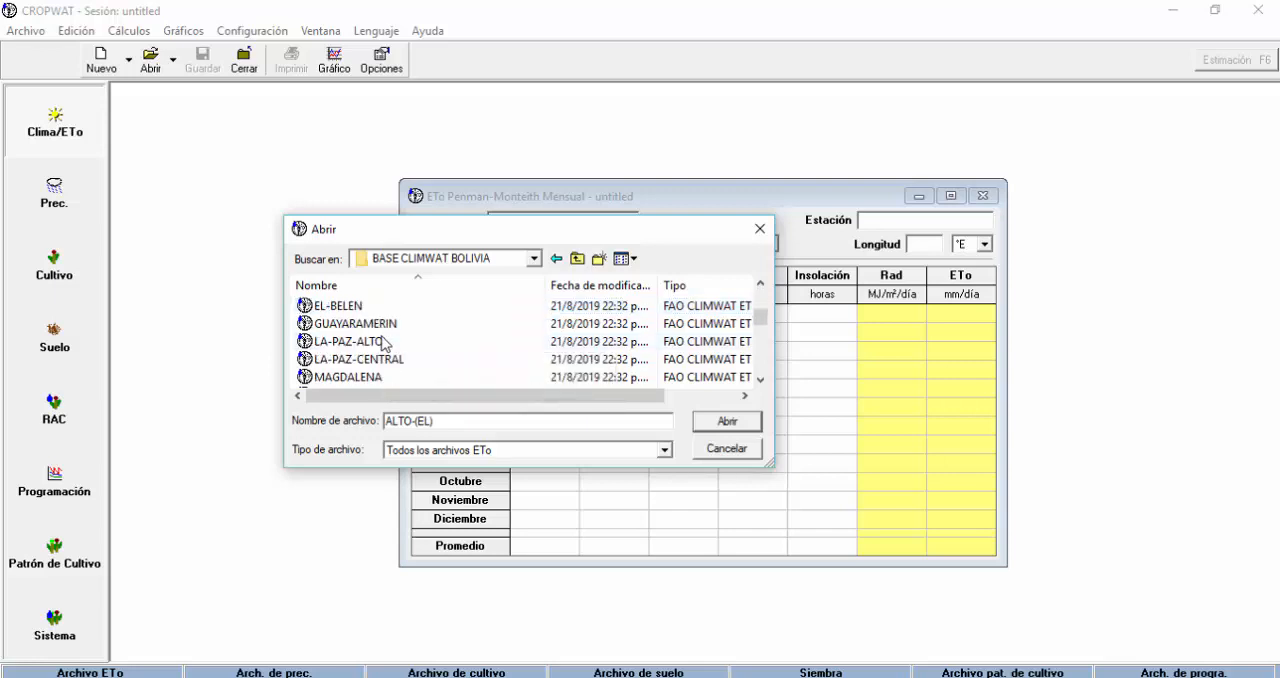
{"action": "scroll", "coordinate": [424, 346], "scroll_direction": "down", "scroll_amount": 1}
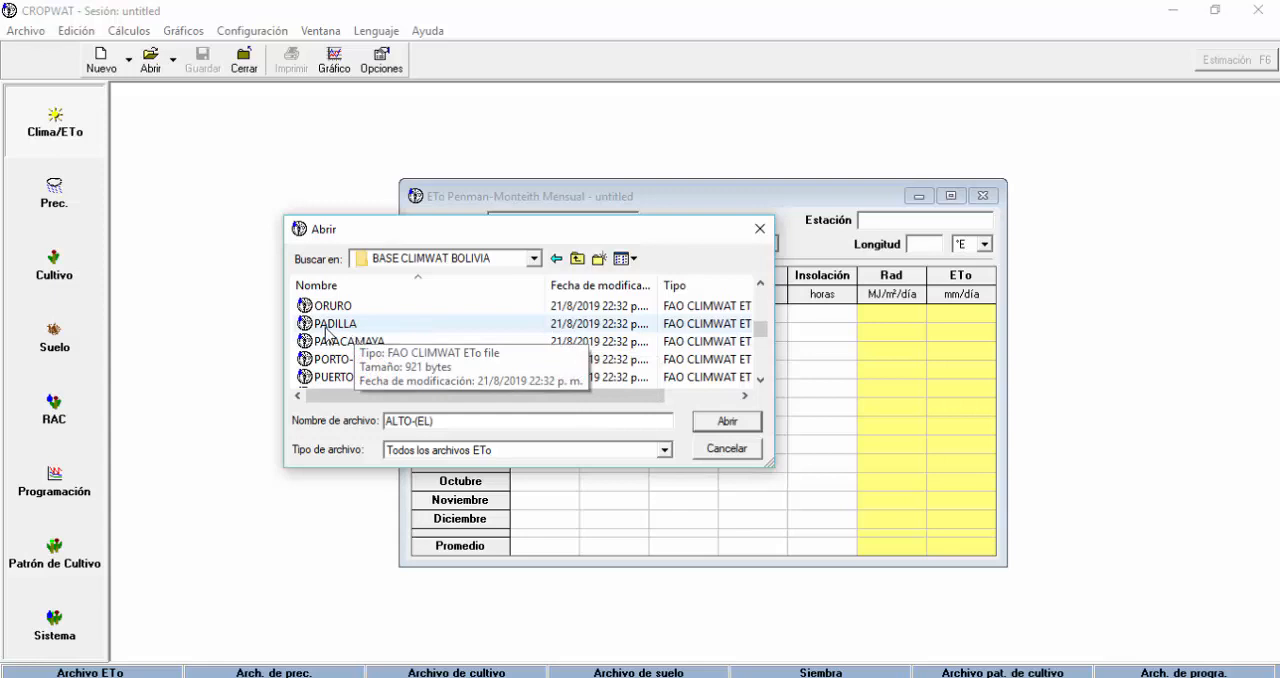
{"action": "scroll", "coordinate": [452, 333], "scroll_direction": "down", "scroll_amount": 1}
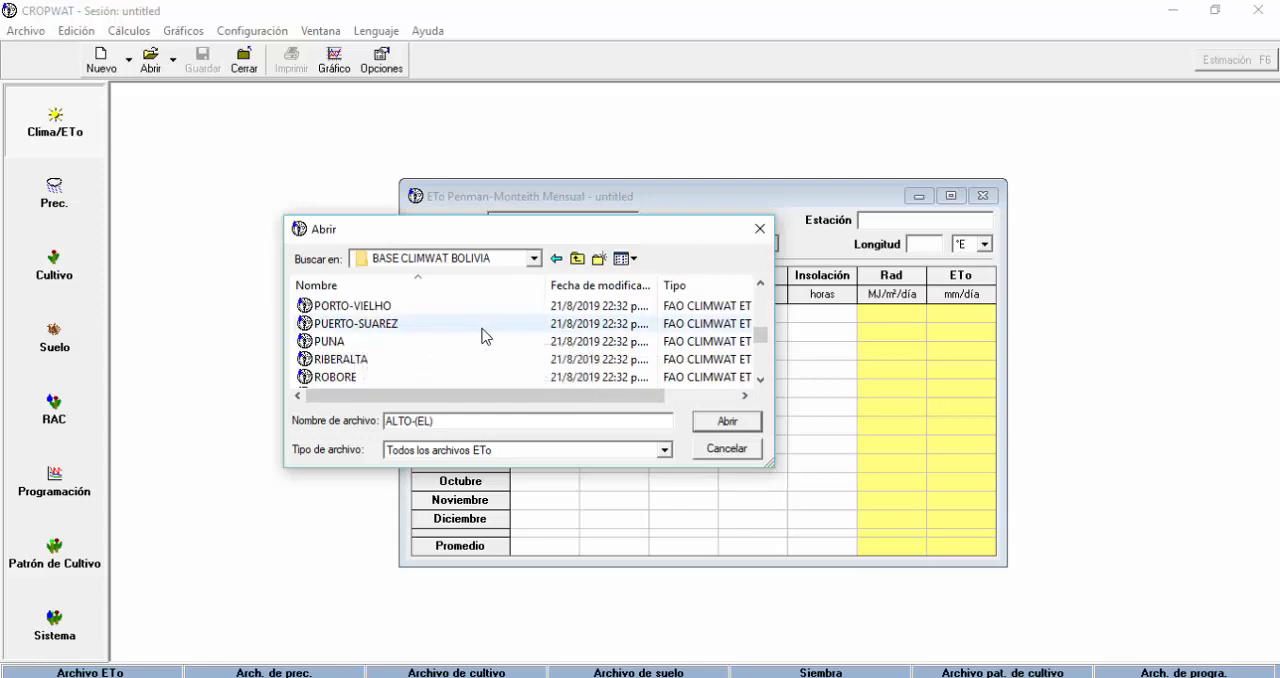
{"action": "scroll", "coordinate": [483, 337], "scroll_direction": "up", "scroll_amount": 8}
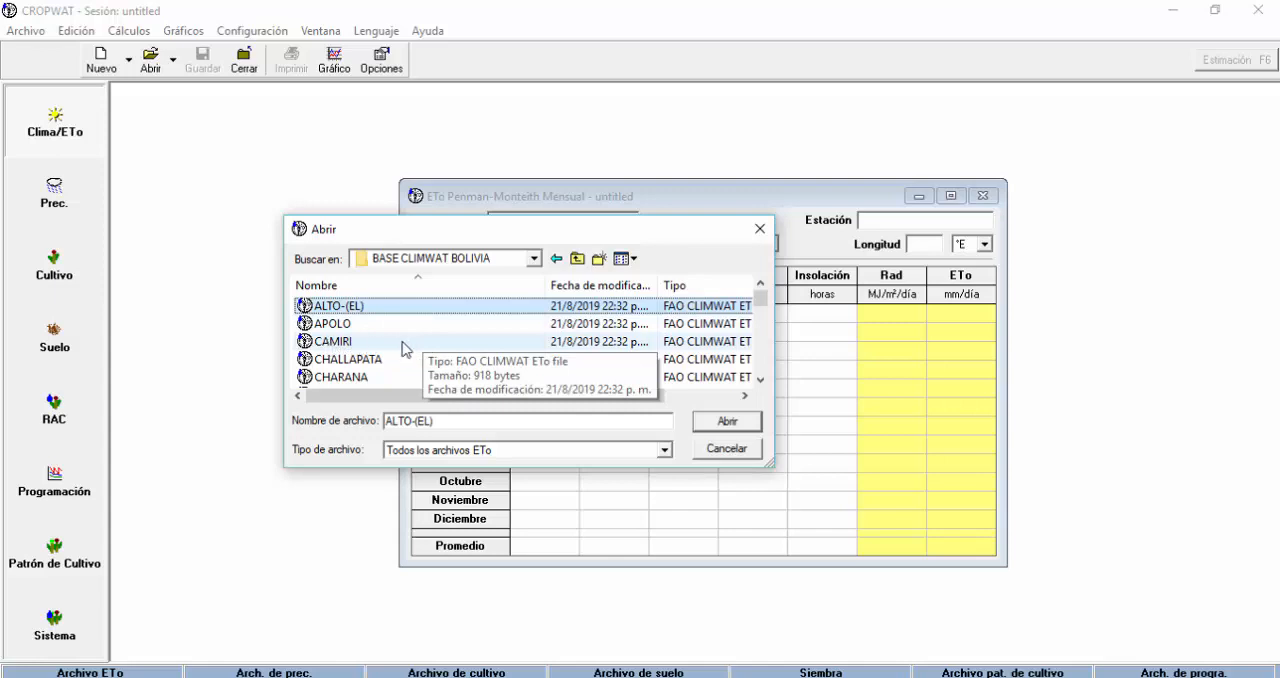
{"action": "scroll", "coordinate": [403, 348], "scroll_direction": "down", "scroll_amount": 1}
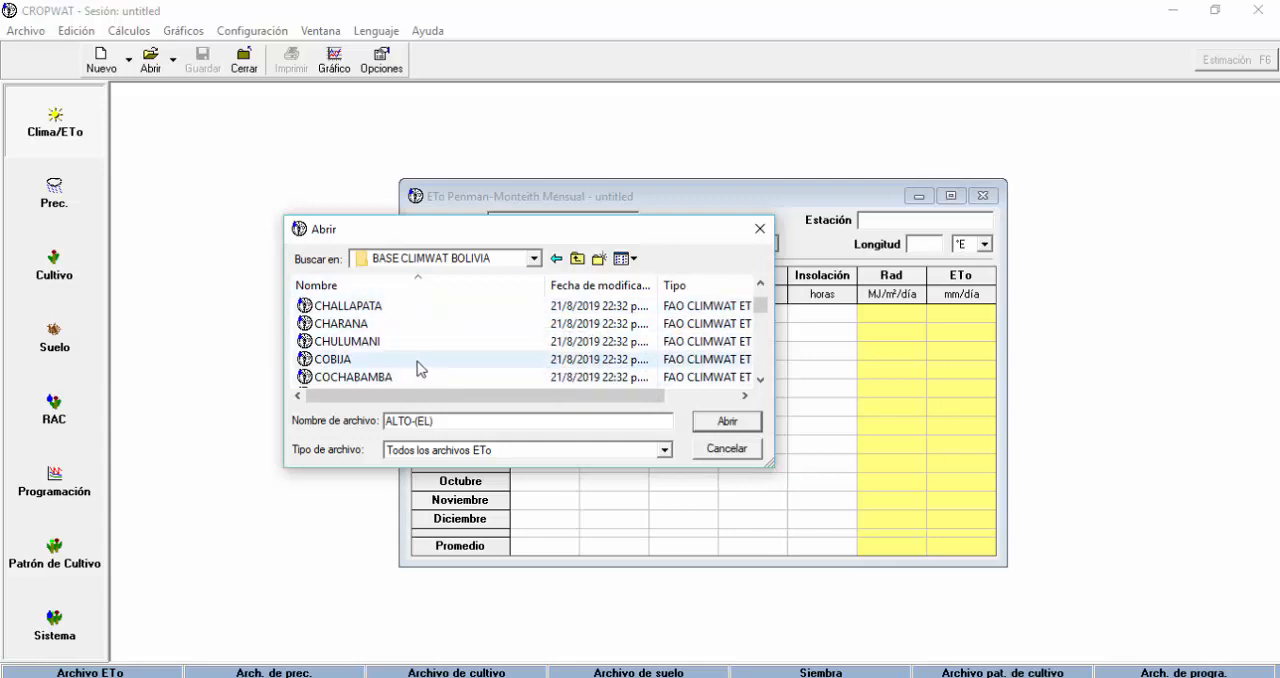
{"action": "left_click", "coordinate": [352, 306]}
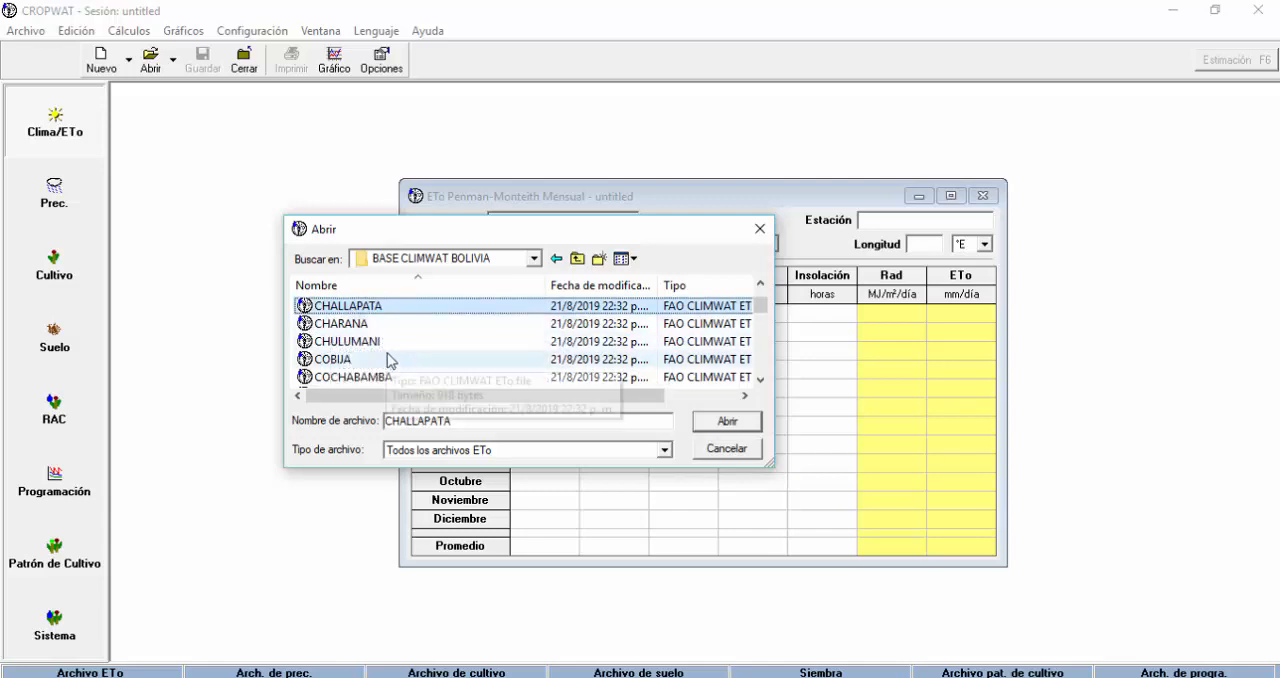
{"action": "scroll", "coordinate": [437, 355], "scroll_direction": "down", "scroll_amount": 1}
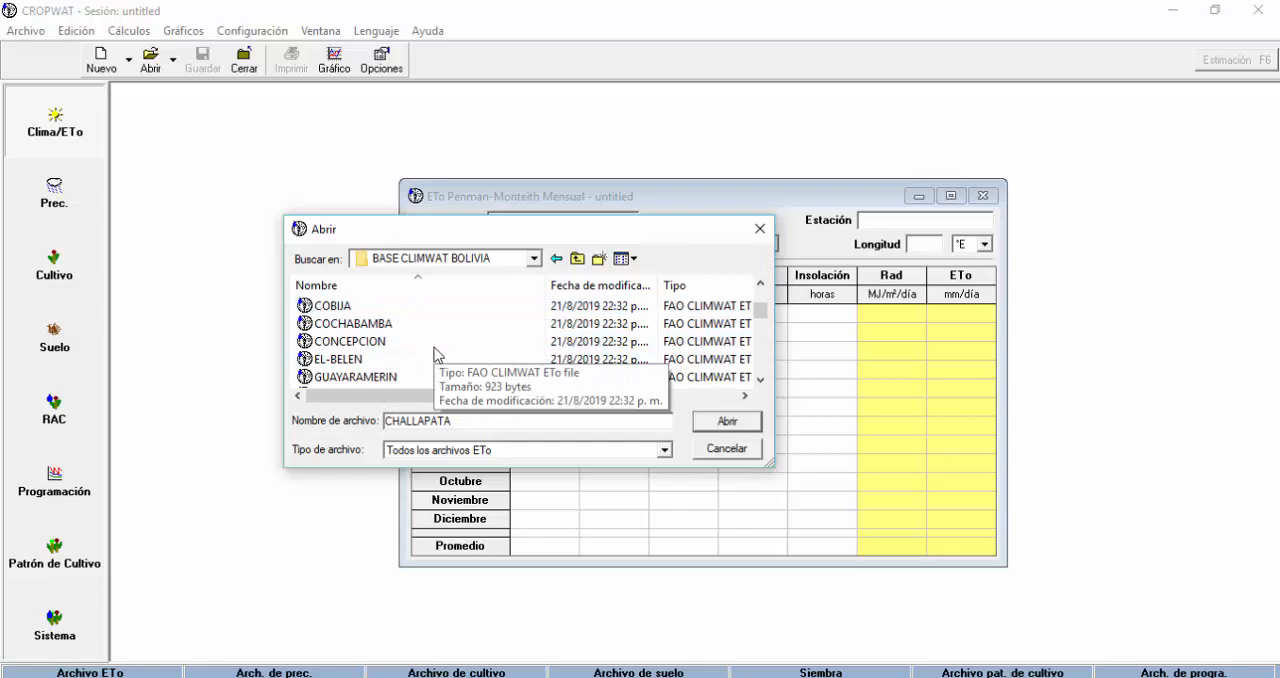
{"action": "scroll", "coordinate": [437, 355], "scroll_direction": "down", "scroll_amount": 1}
{"action": "scroll", "coordinate": [437, 355], "scroll_direction": "down", "scroll_amount": 4}
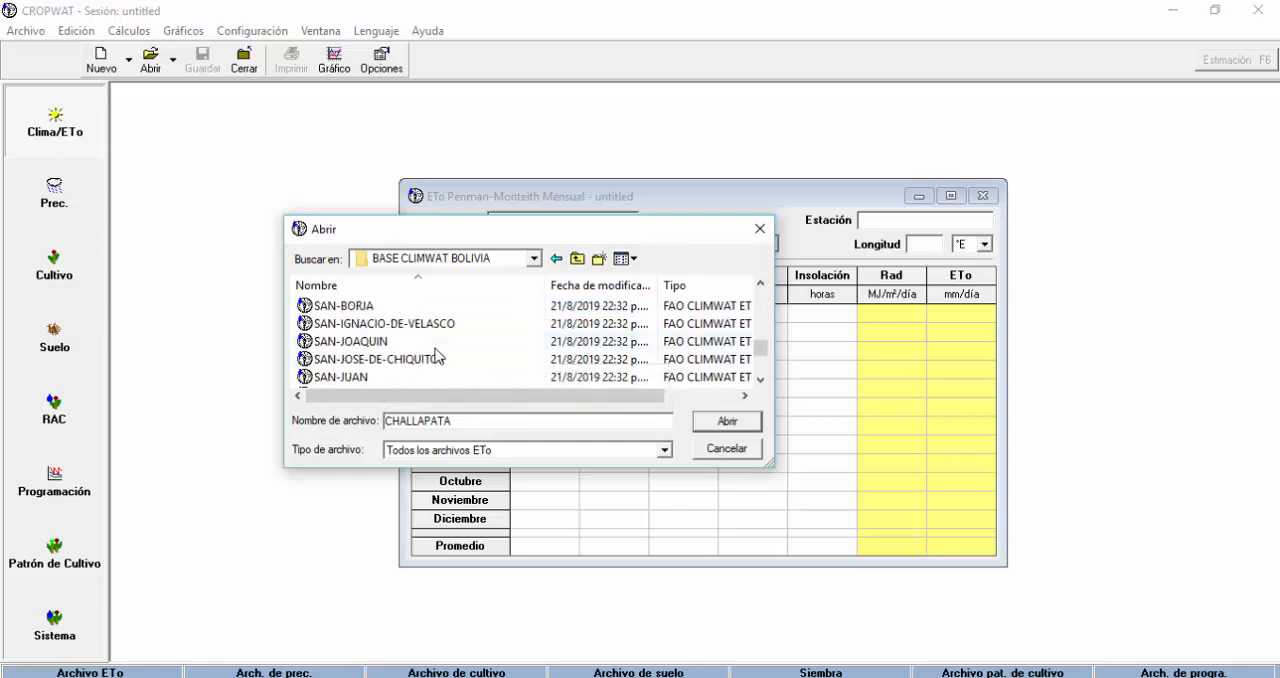
Load the PATACAMAYA station file into the monthly Penman-Monteith ETo form.
{"action": "scroll", "coordinate": [437, 355], "scroll_direction": "up", "scroll_amount": 4}
{"action": "scroll", "coordinate": [437, 357], "scroll_direction": "down", "scroll_amount": 2}
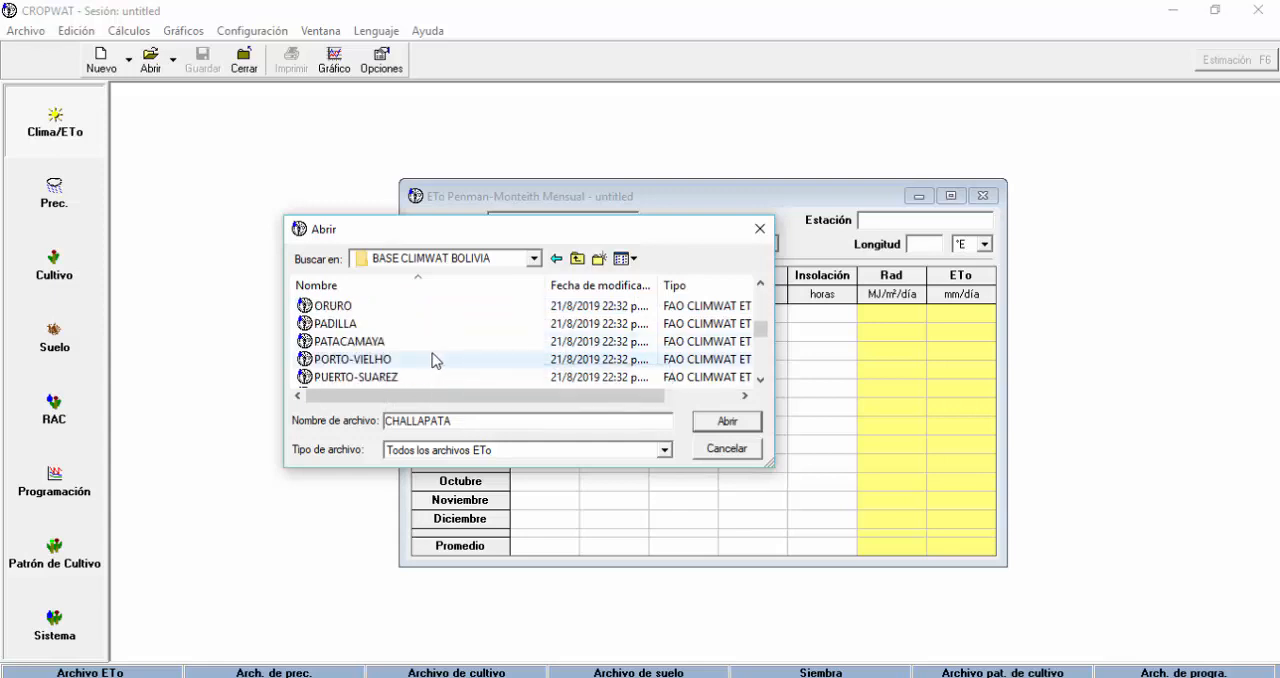
{"action": "left_click", "coordinate": [372, 344]}
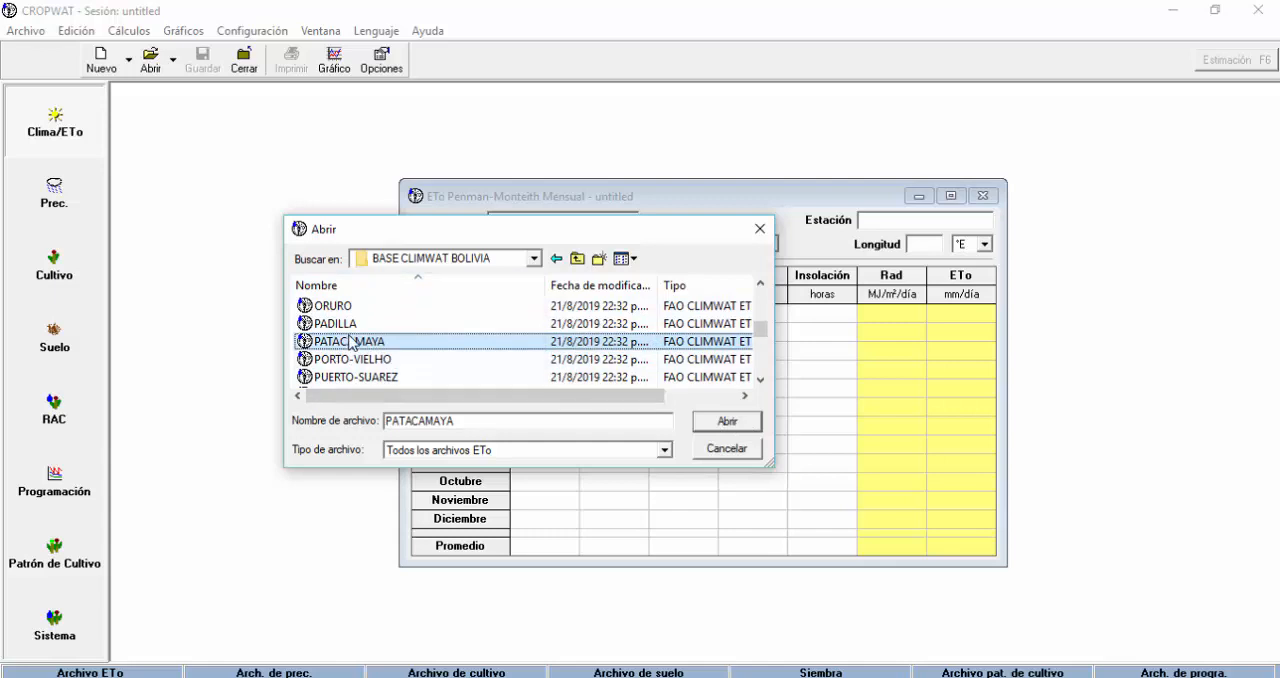
{"action": "left_click", "coordinate": [728, 422]}
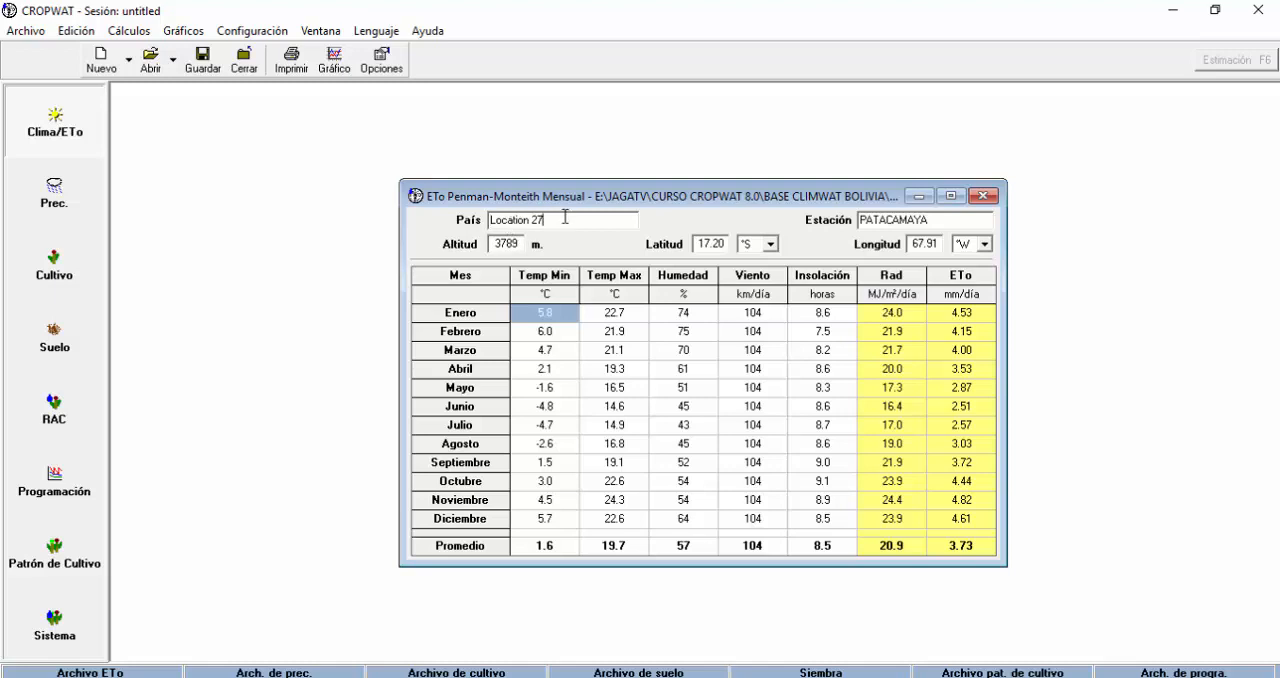
Review the country, station and altitude fields of the loaded station data.
{"action": "left_click_drag", "start_coordinate": [553, 217], "coordinate": [469, 223]}
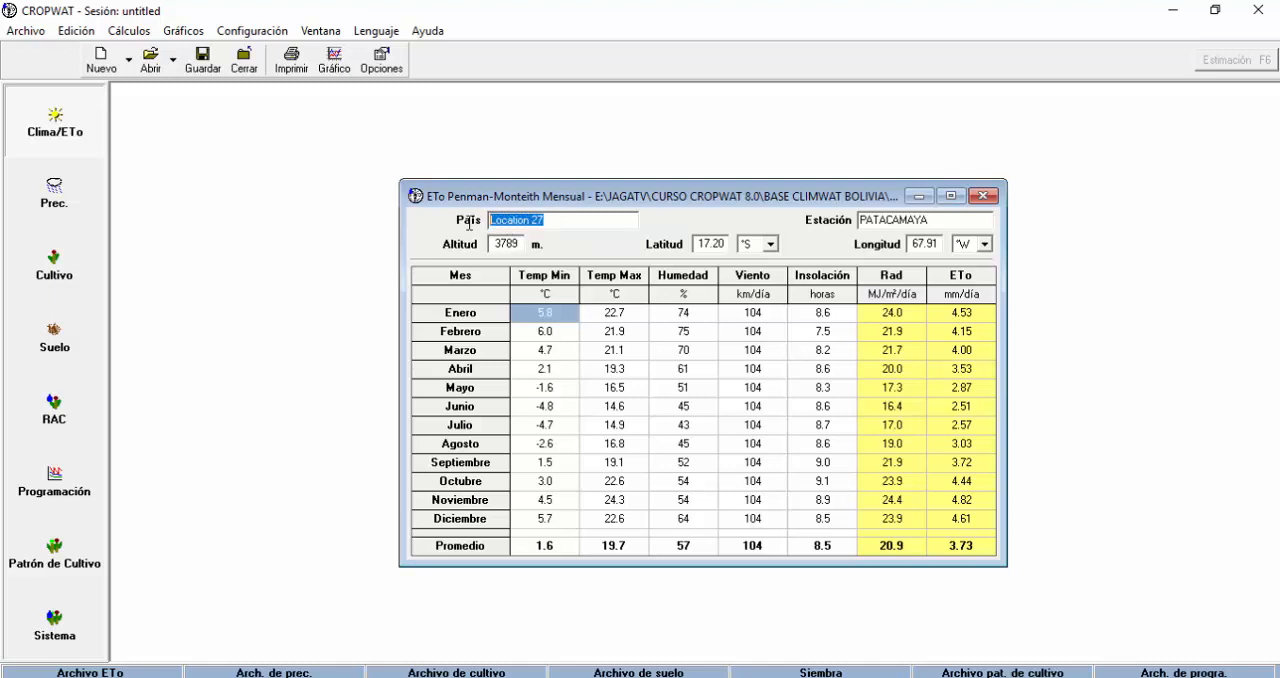
{"action": "left_click", "coordinate": [603, 223]}
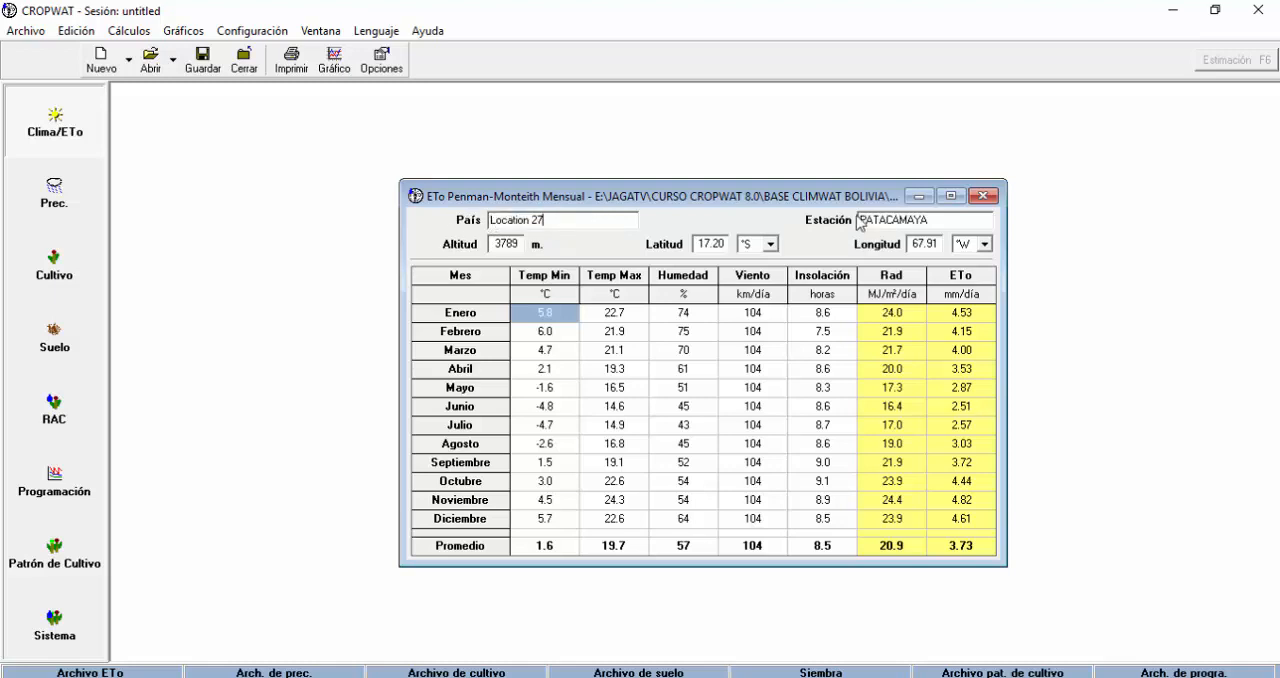
{"action": "left_click_drag", "start_coordinate": [929, 219], "coordinate": [856, 222]}
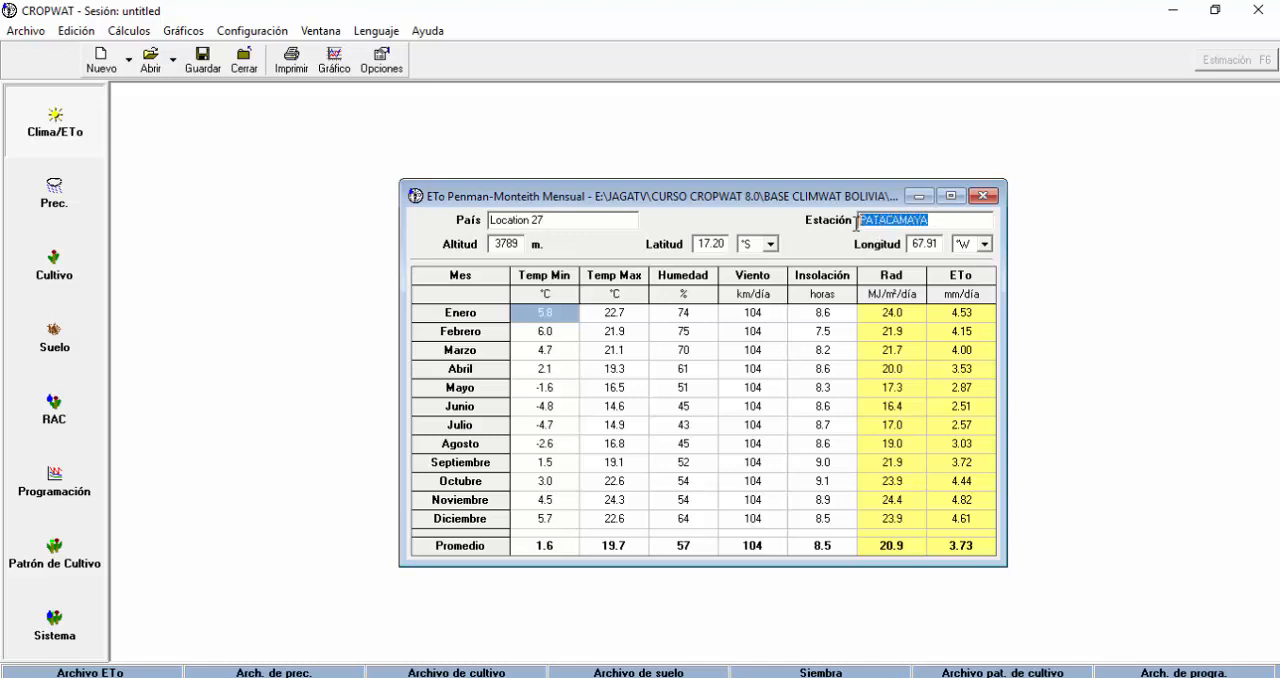
{"action": "left_click_drag", "start_coordinate": [491, 243], "coordinate": [527, 241]}
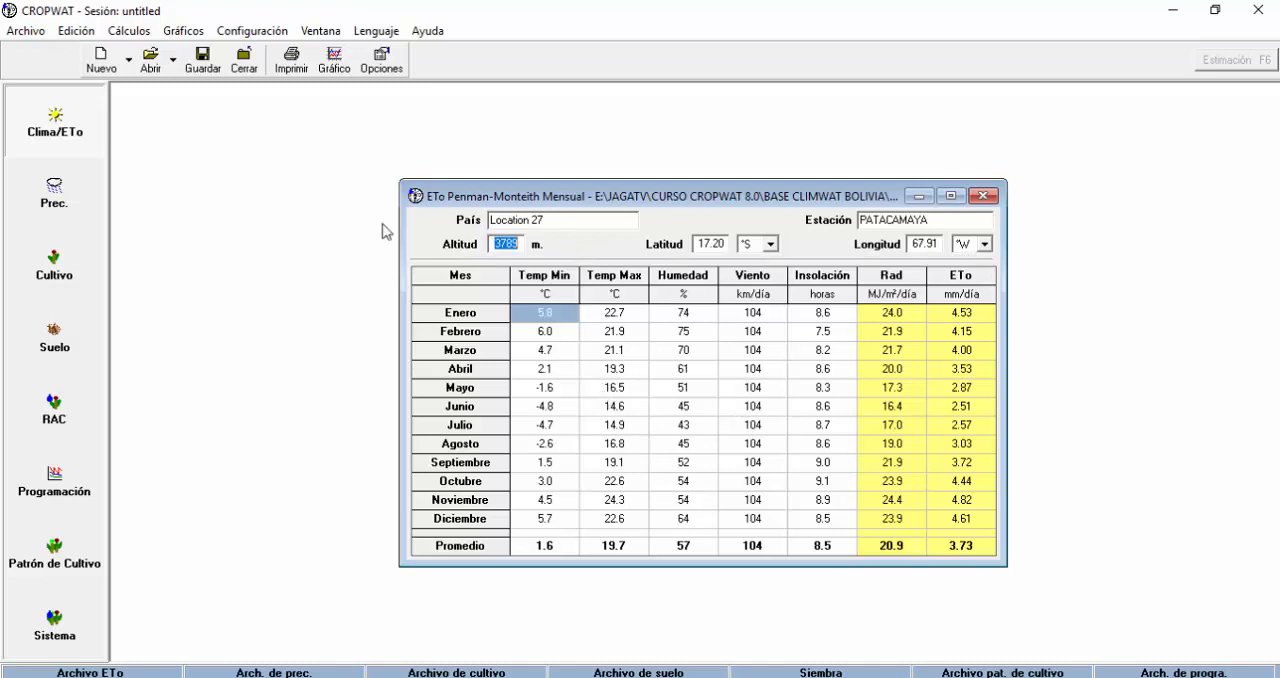
{"action": "left_click", "coordinate": [150, 66]}
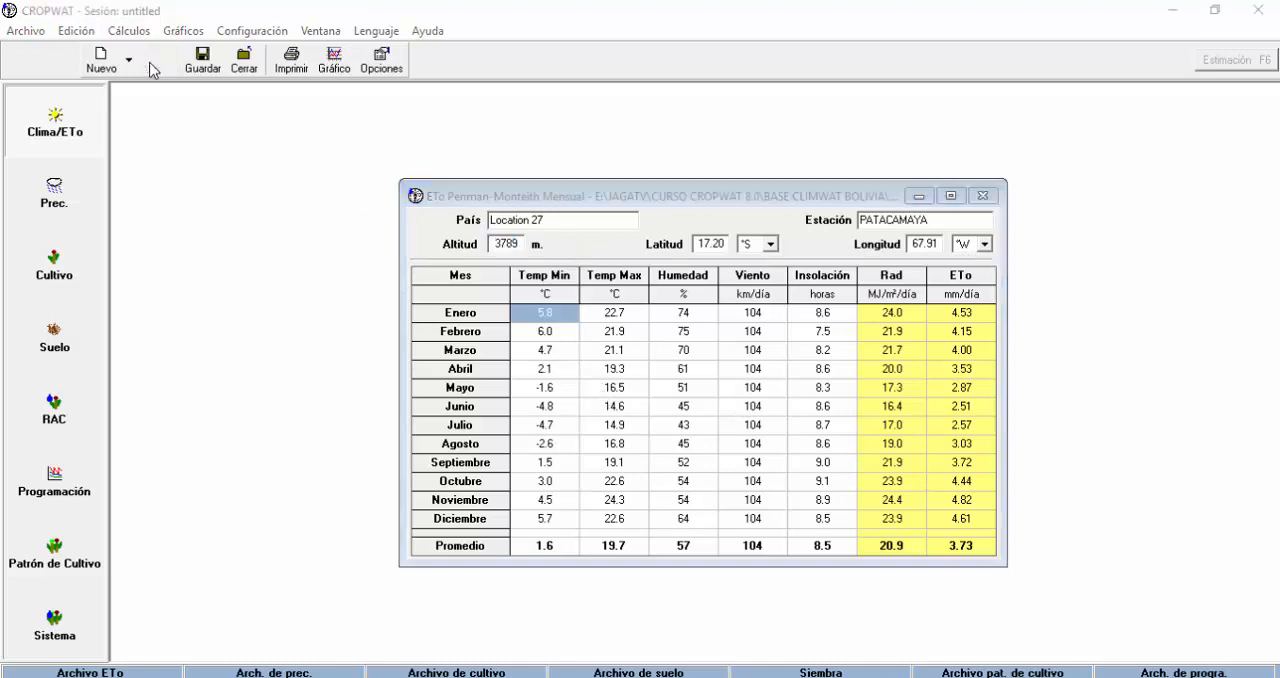
{"action": "left_click", "coordinate": [761, 230]}
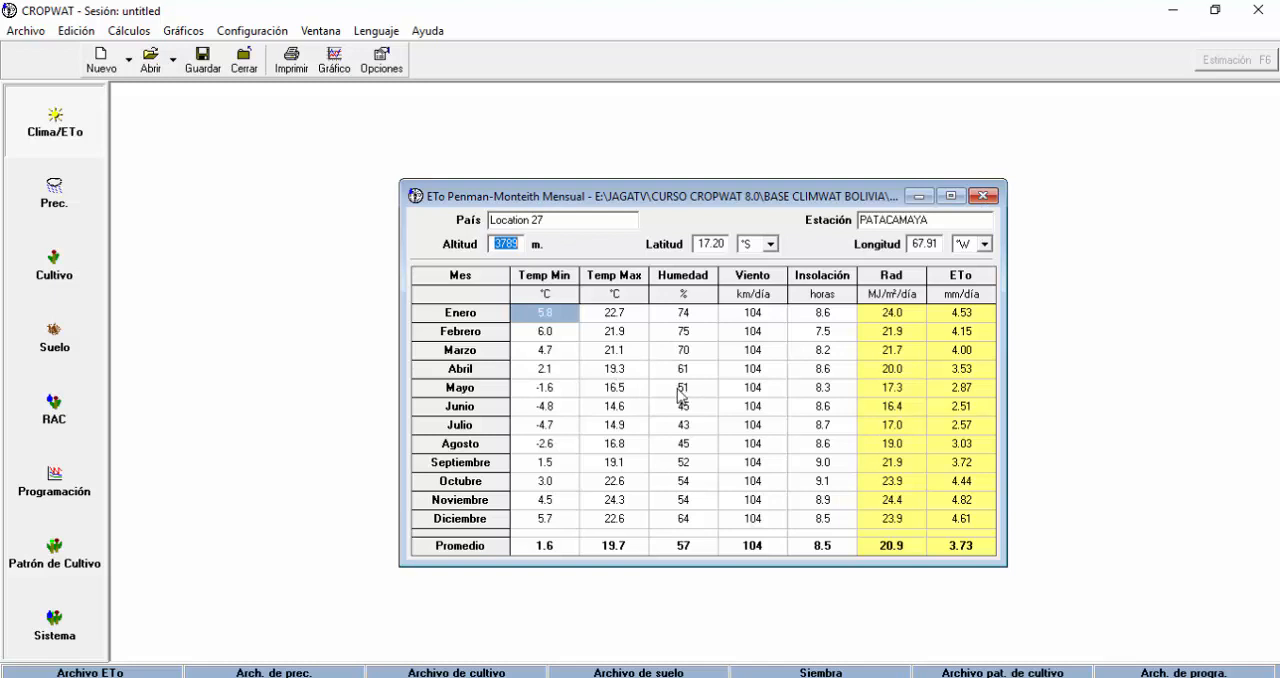
Check the minimum temperature cells for January and February, and display the monthly ETo bar chart.
{"action": "left_click", "coordinate": [544, 339]}
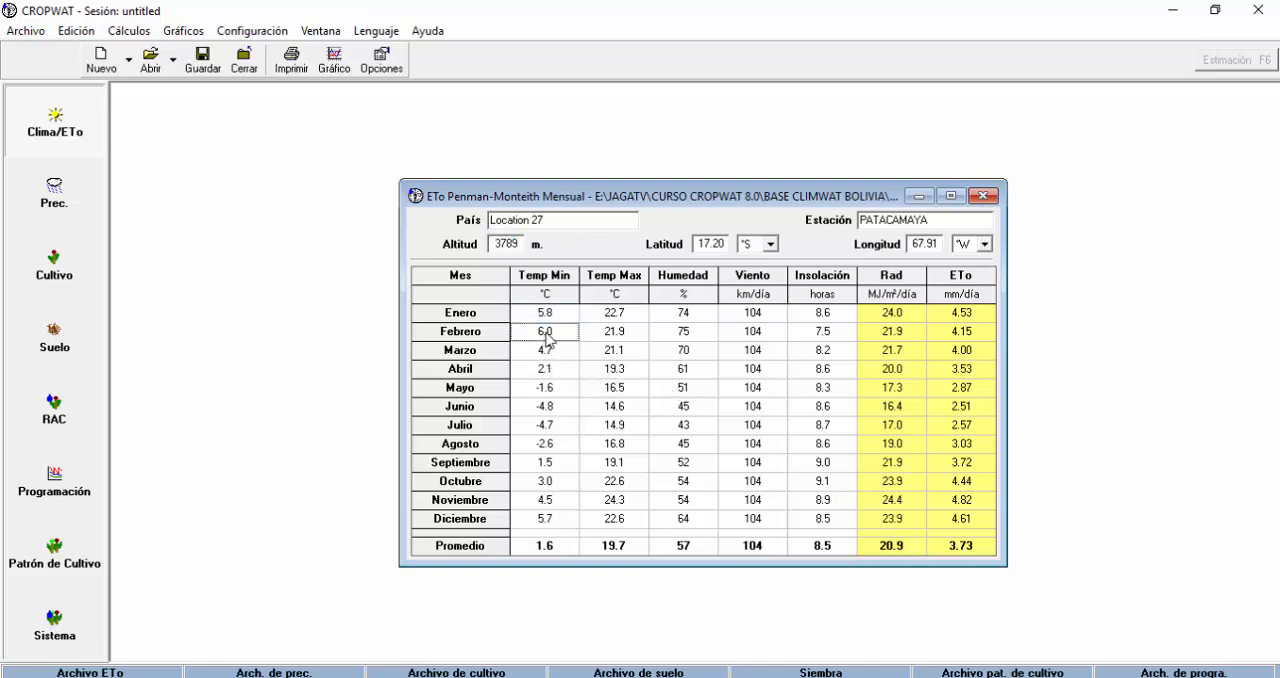
{"action": "left_click", "coordinate": [558, 314]}
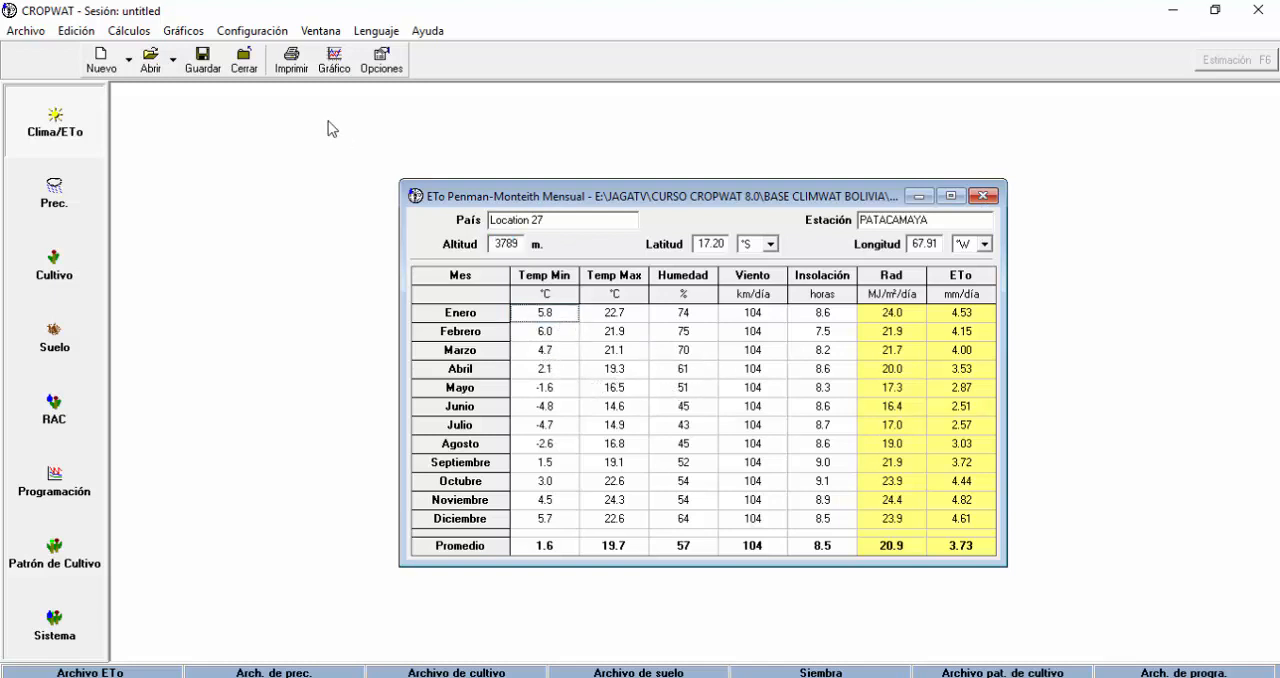
{"action": "left_click", "coordinate": [335, 60]}
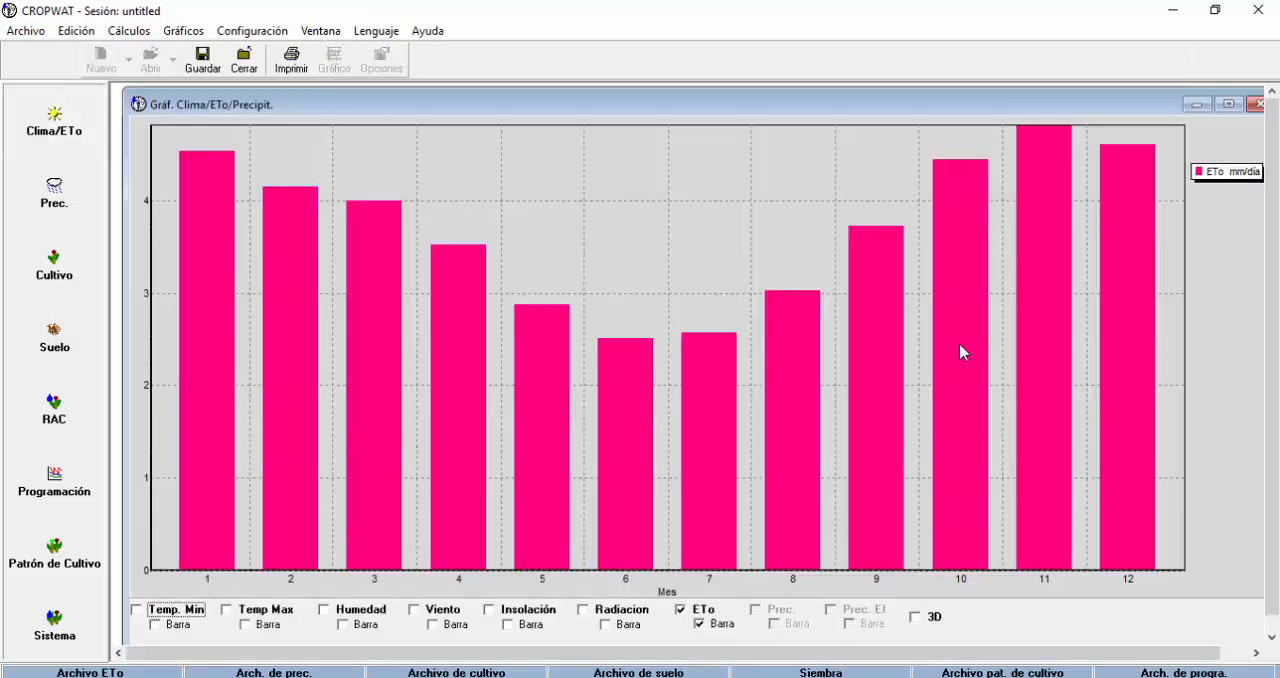
Add the Temp. Min, Temp Max, Humedad, Viento, Insolación and Radiacion curves to the monthly ETo chart.
{"action": "left_click", "coordinate": [136, 611]}
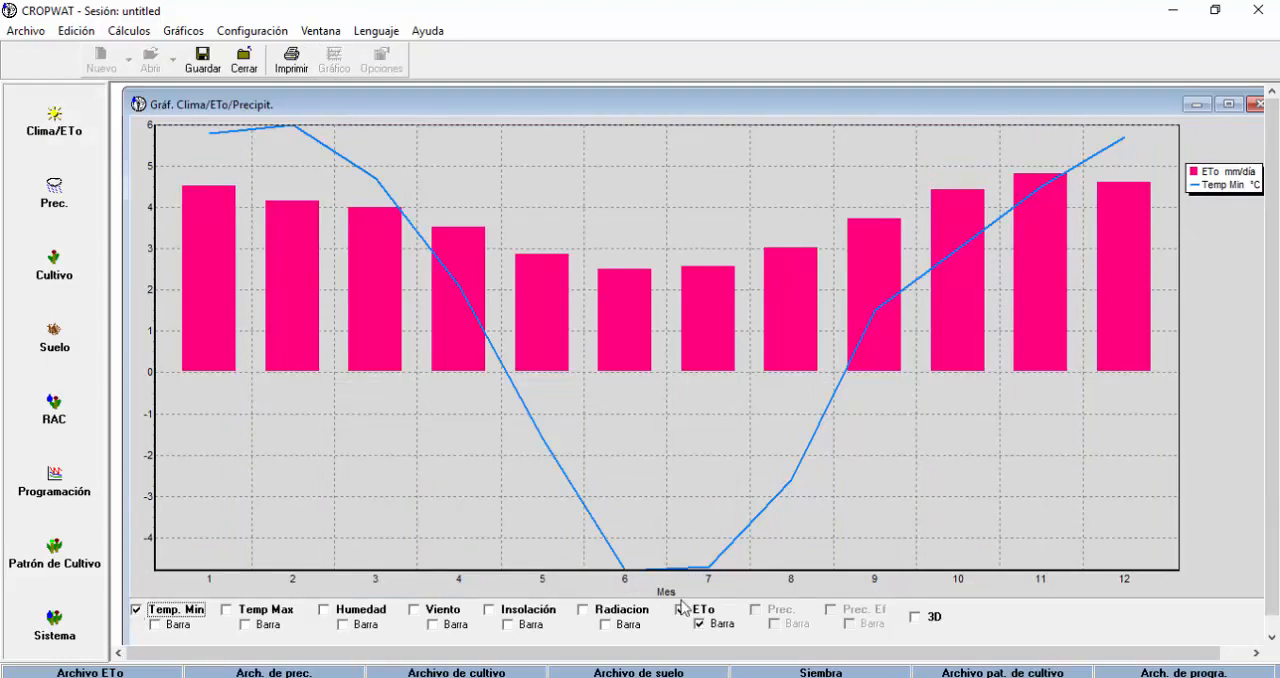
{"action": "left_click", "coordinate": [240, 612]}
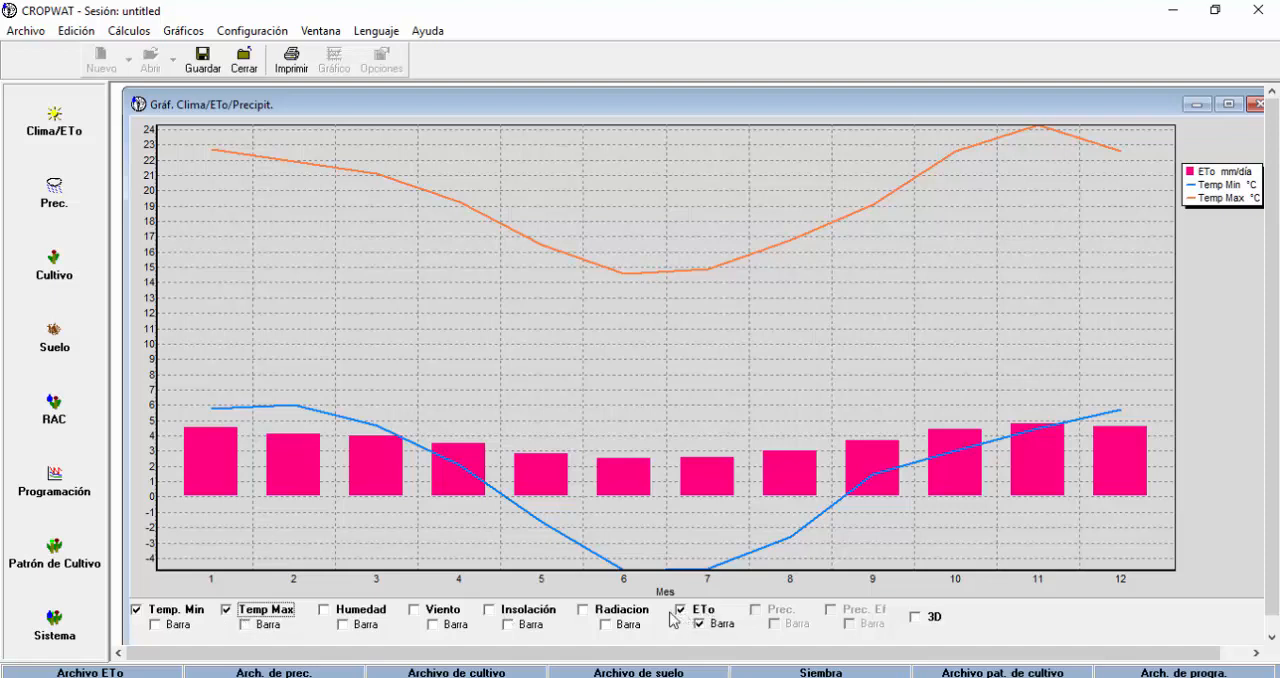
{"action": "left_click", "coordinate": [325, 610]}
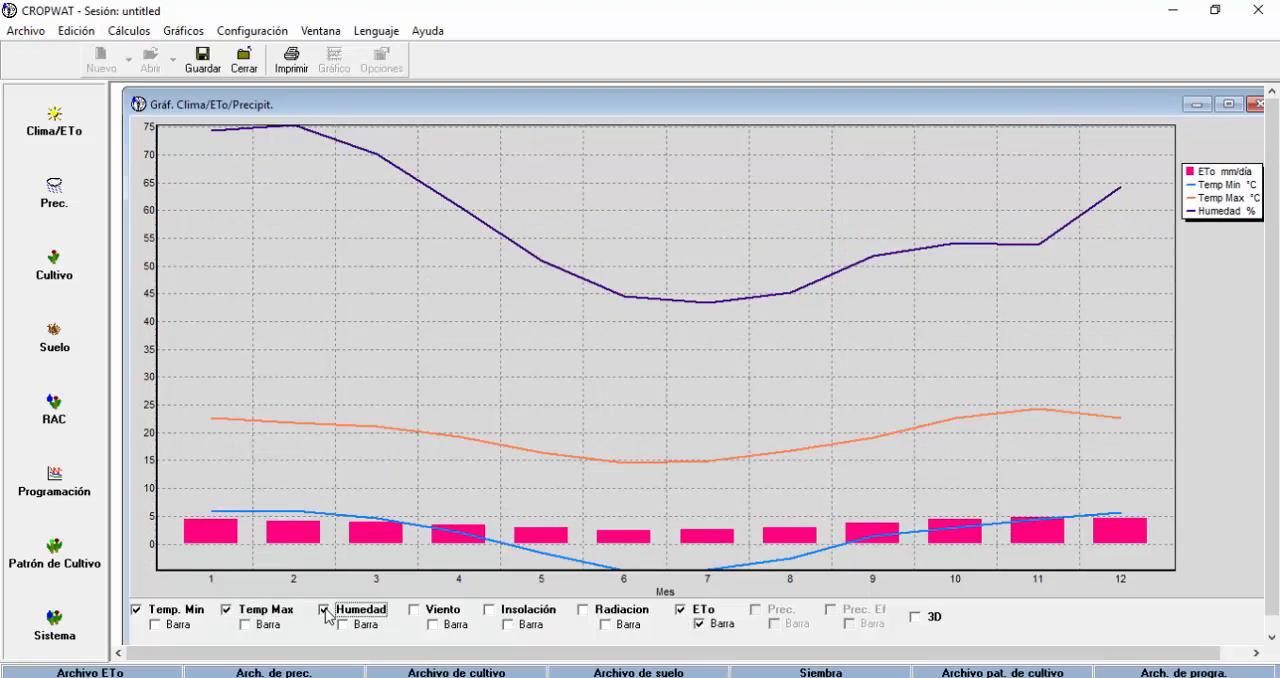
{"action": "left_click", "coordinate": [420, 611]}
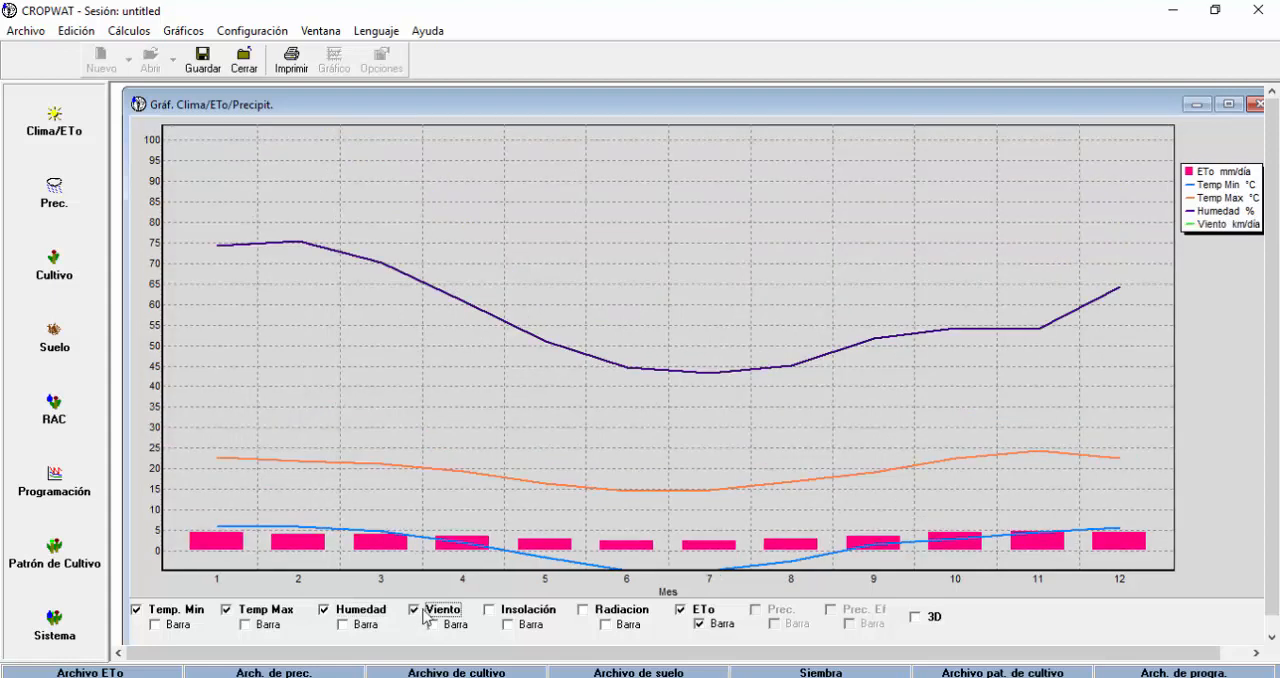
{"action": "left_click", "coordinate": [490, 610]}
{"action": "left_click", "coordinate": [585, 611]}
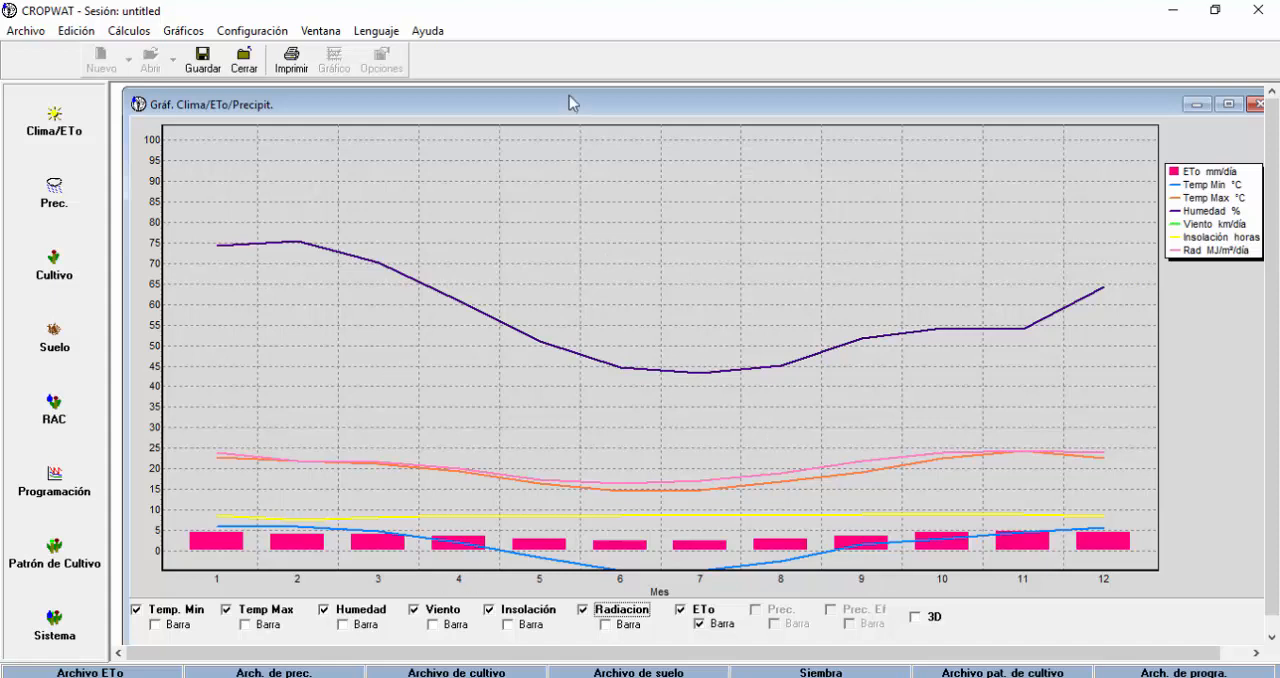
Move the chart window up slightly and show the Temp. Min, Temp Max, Humedad, Viento, Insolación and Radiacion series as bars.
{"action": "left_click_drag", "start_coordinate": [572, 103], "coordinate": [570, 89]}
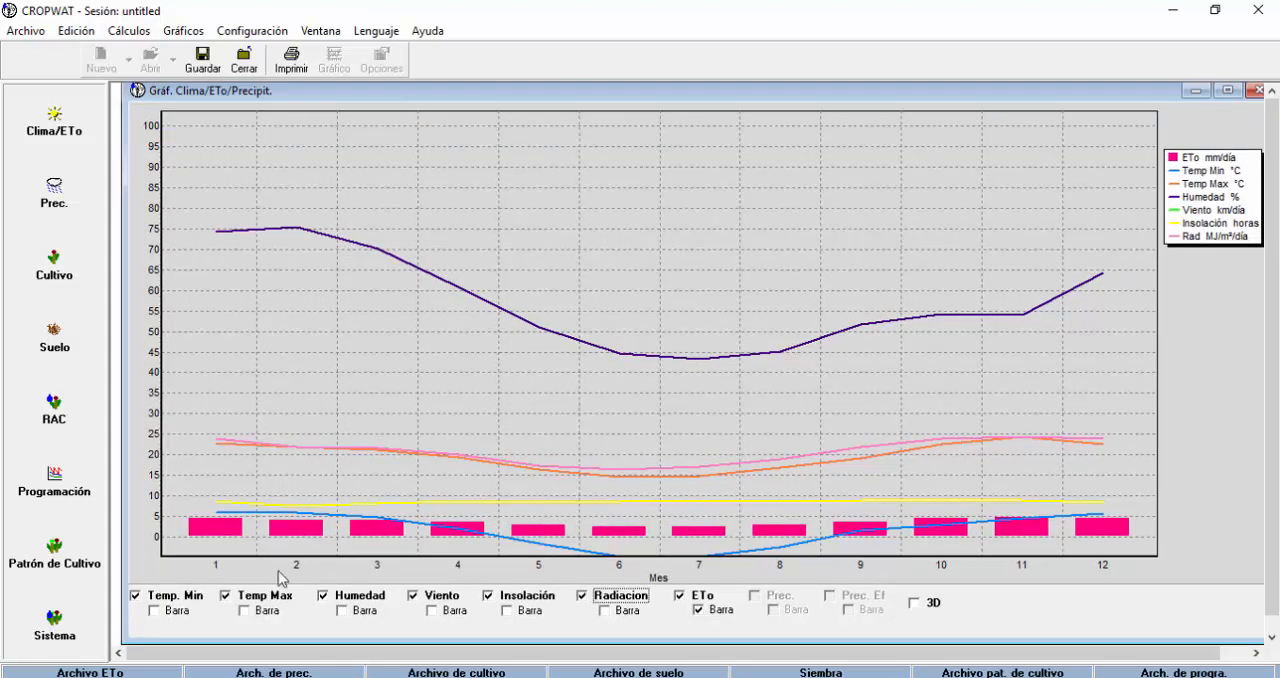
{"action": "left_click", "coordinate": [156, 612]}
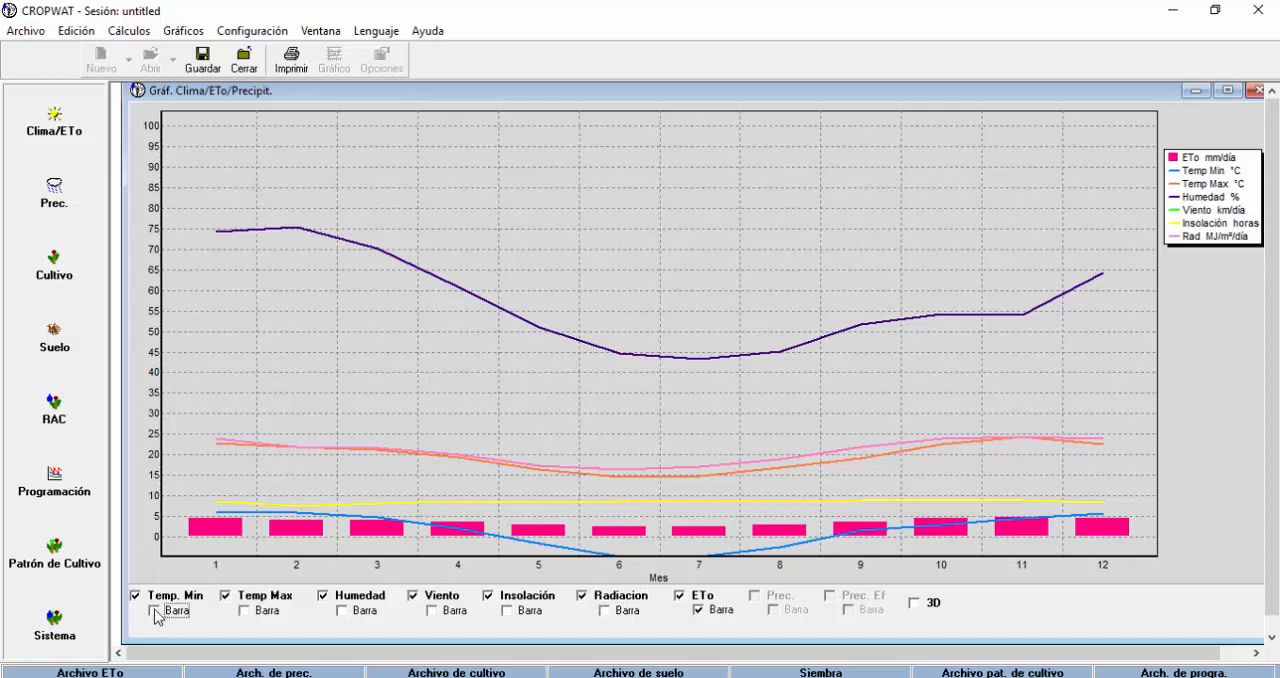
{"action": "left_click", "coordinate": [258, 612]}
{"action": "left_click", "coordinate": [352, 615]}
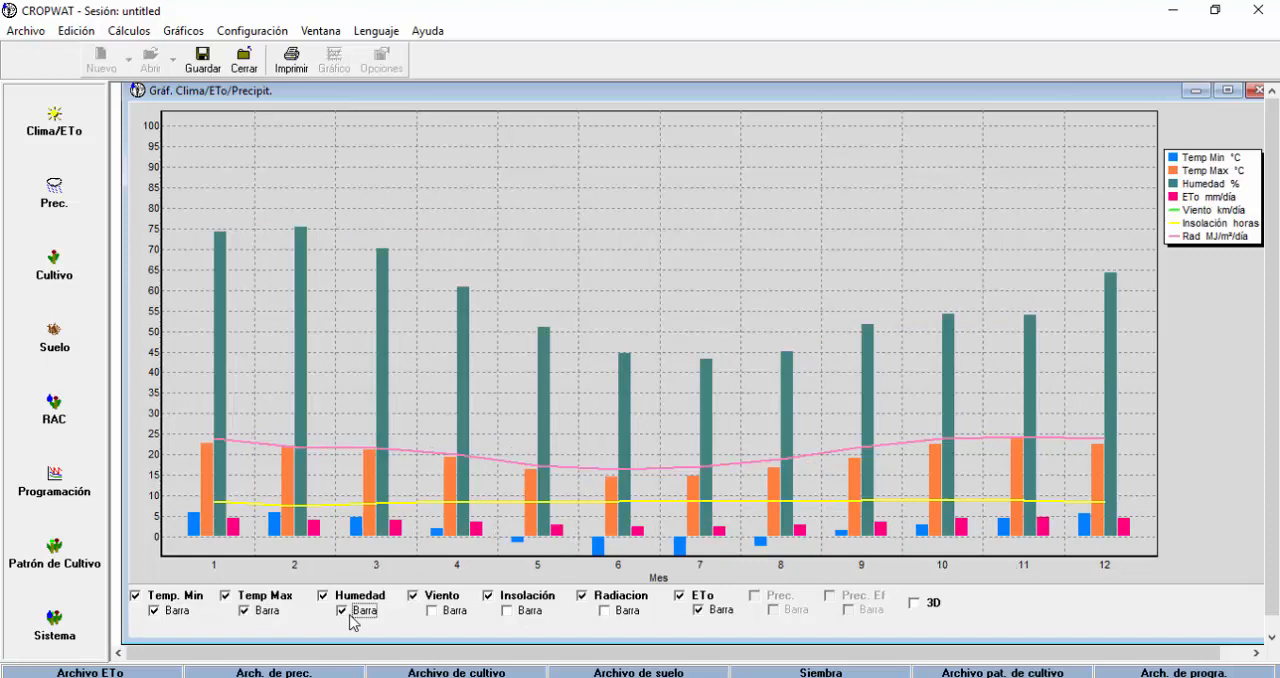
{"action": "left_click", "coordinate": [437, 615]}
{"action": "left_click", "coordinate": [507, 612]}
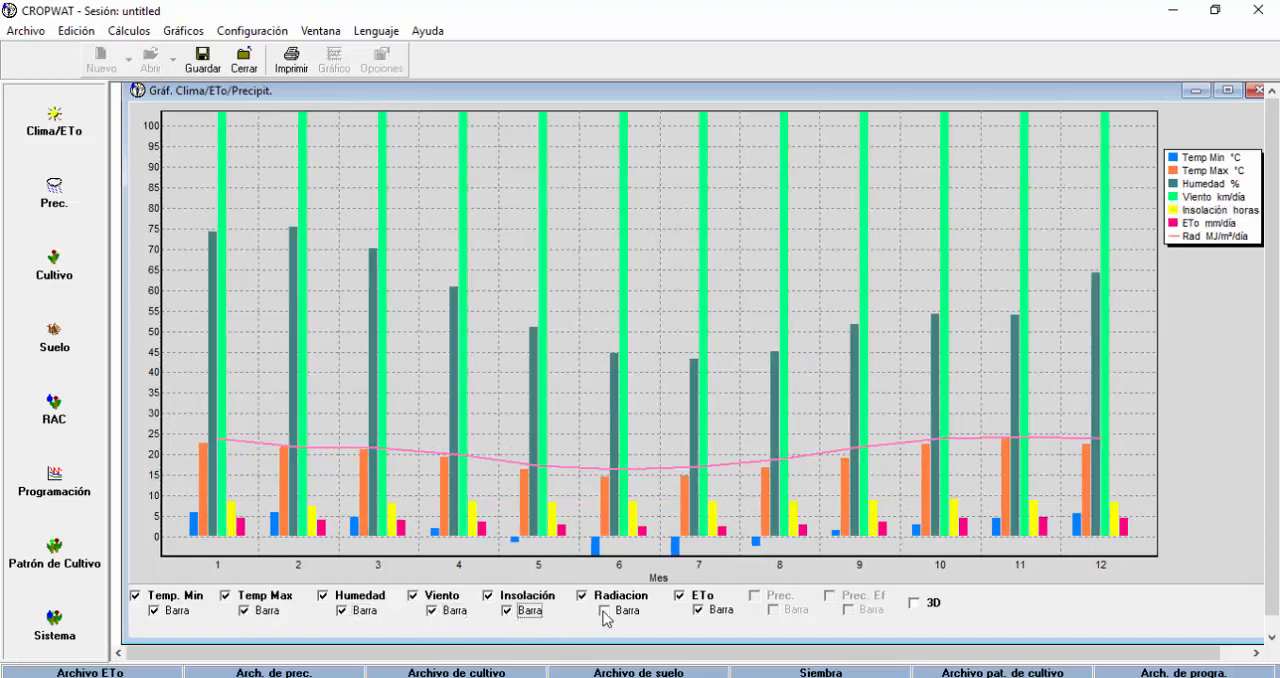
{"action": "left_click", "coordinate": [605, 612]}
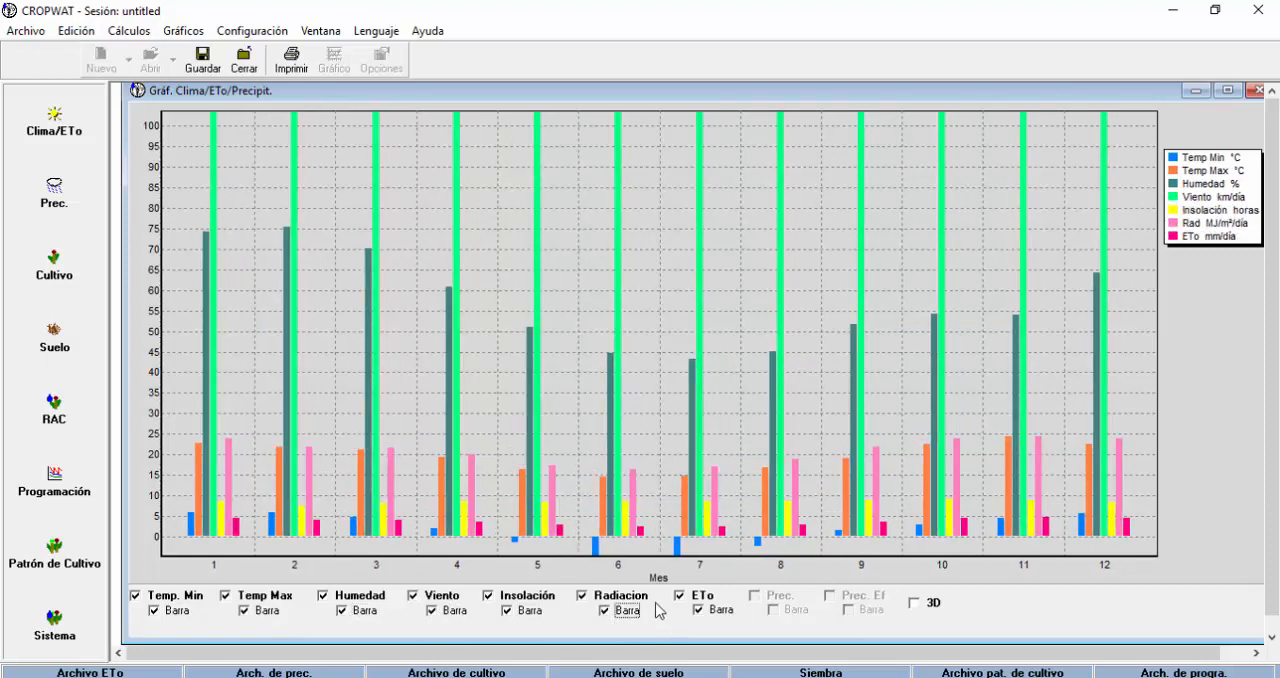
Switch all seven climate series, including ETo, from bars to lines.
{"action": "left_click", "coordinate": [154, 611]}
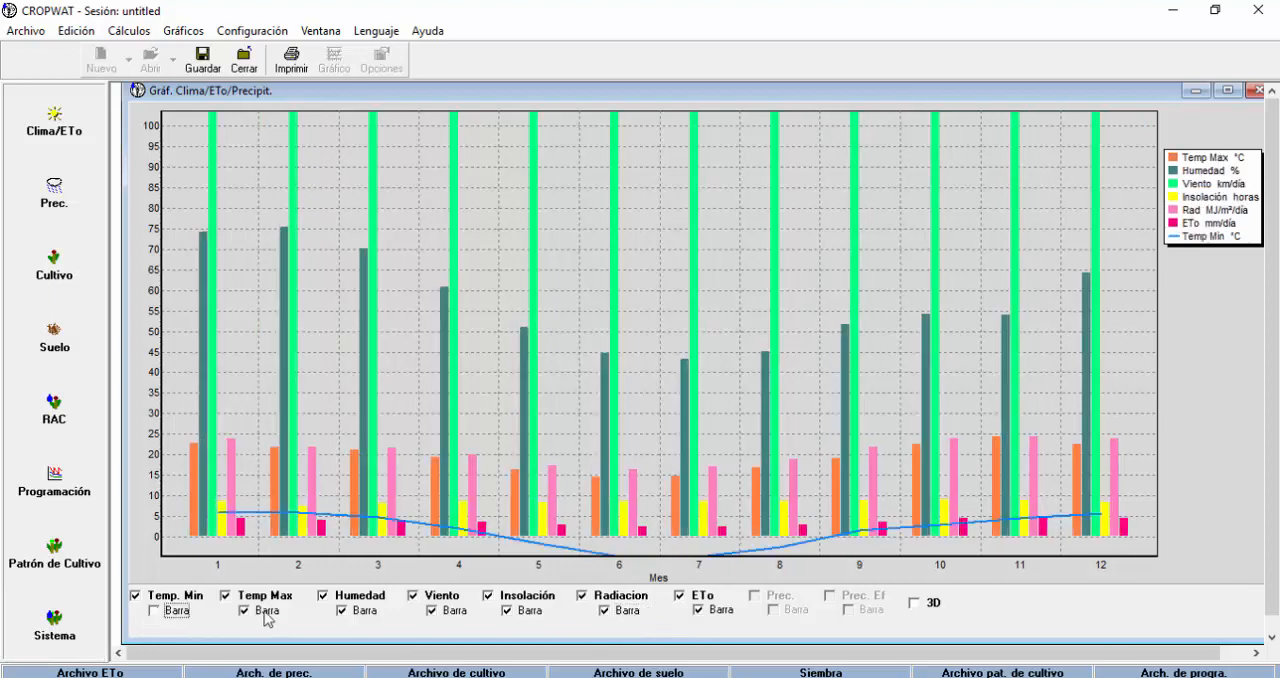
{"action": "left_click", "coordinate": [244, 611]}
{"action": "left_click", "coordinate": [359, 609]}
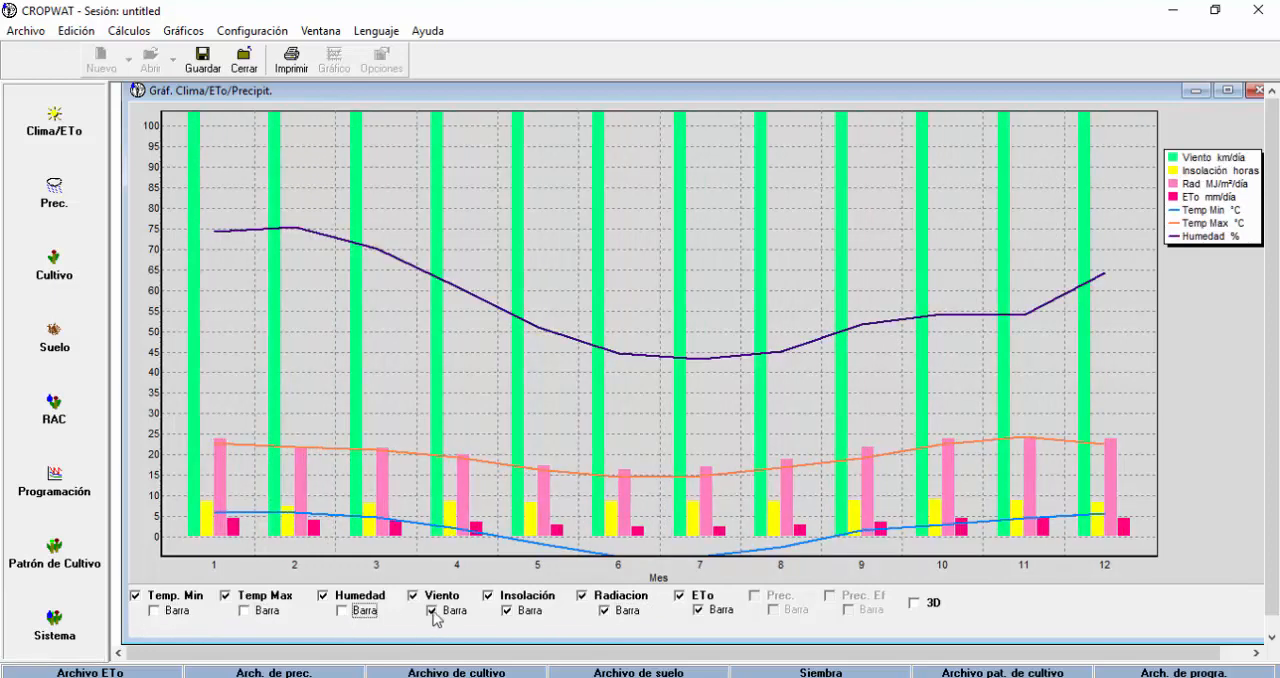
{"action": "left_click", "coordinate": [434, 611]}
{"action": "left_click", "coordinate": [510, 612]}
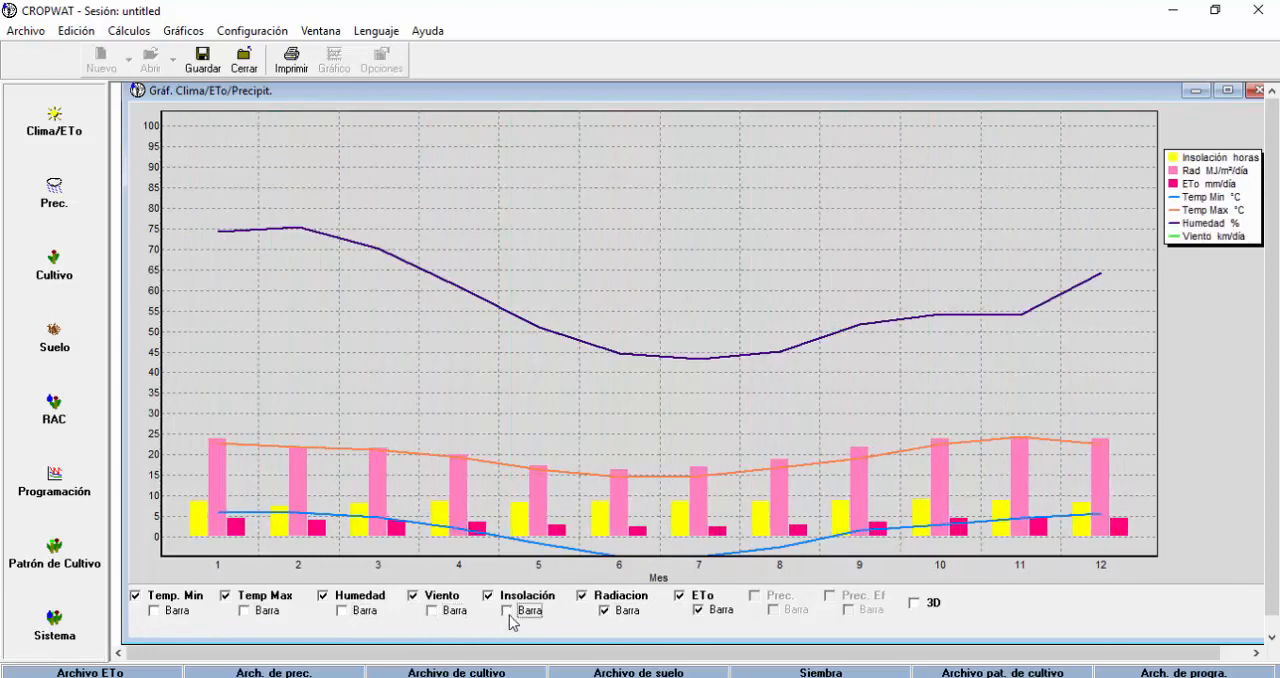
{"action": "left_click", "coordinate": [604, 610]}
{"action": "left_click", "coordinate": [697, 610]}
Remove every series from the climate chart, from ETo and Radiacion through to Temp. Min.
{"action": "left_click", "coordinate": [680, 595]}
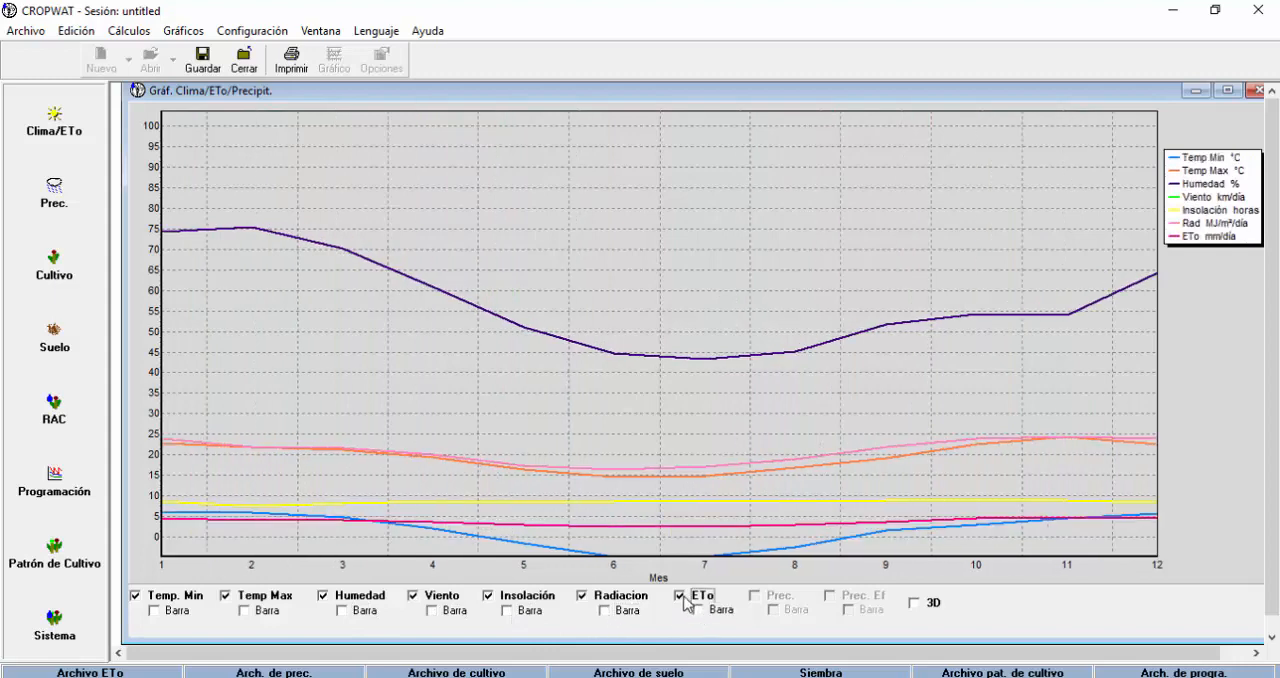
{"action": "left_click", "coordinate": [582, 595]}
{"action": "left_click", "coordinate": [488, 596]}
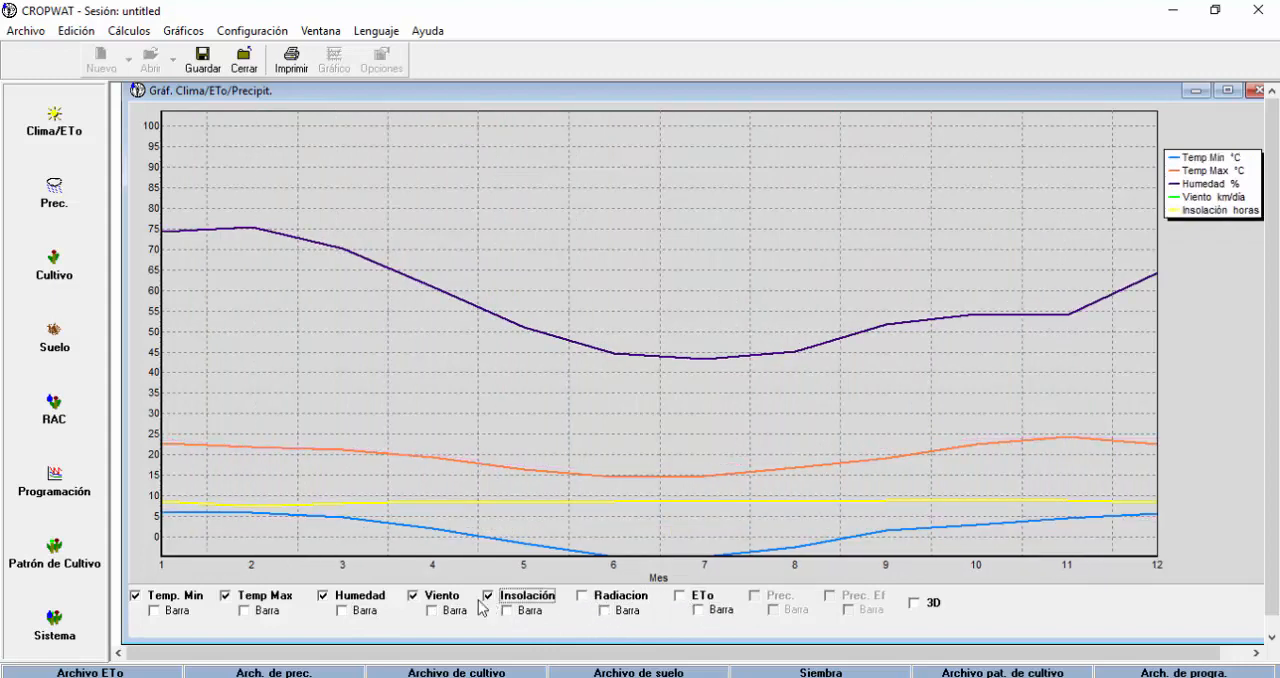
{"action": "left_click", "coordinate": [321, 598]}
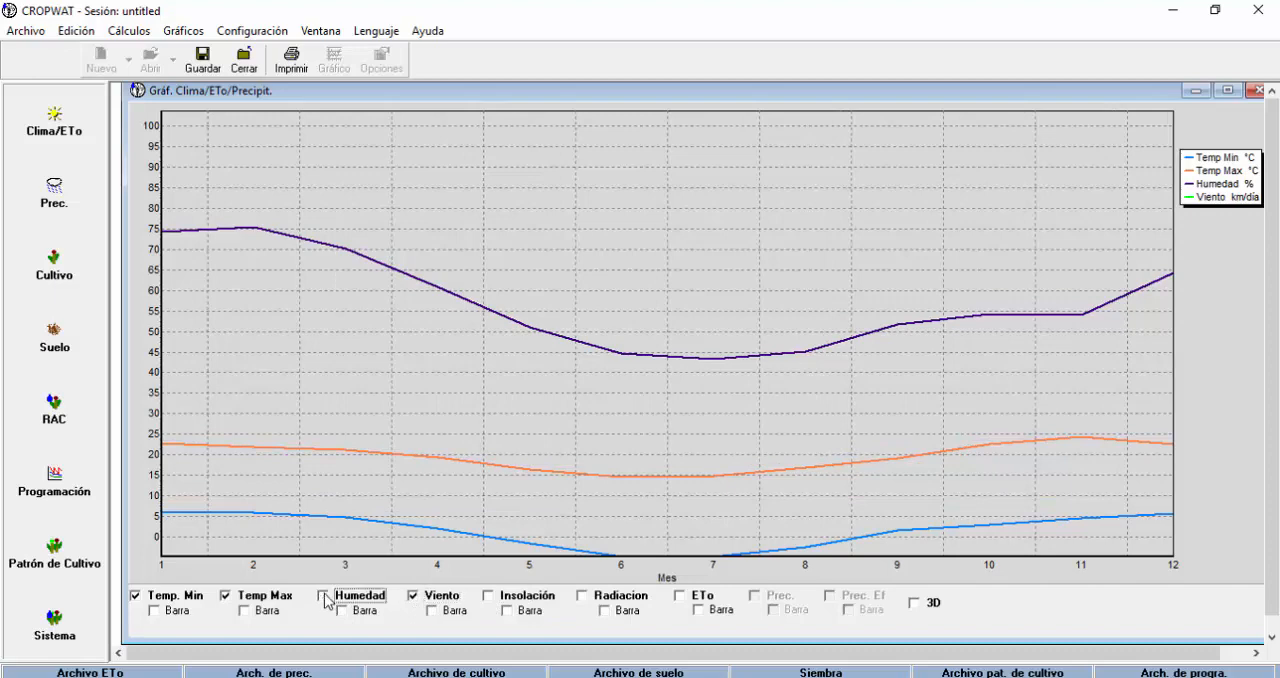
{"action": "left_click", "coordinate": [411, 598]}
{"action": "left_click", "coordinate": [262, 596]}
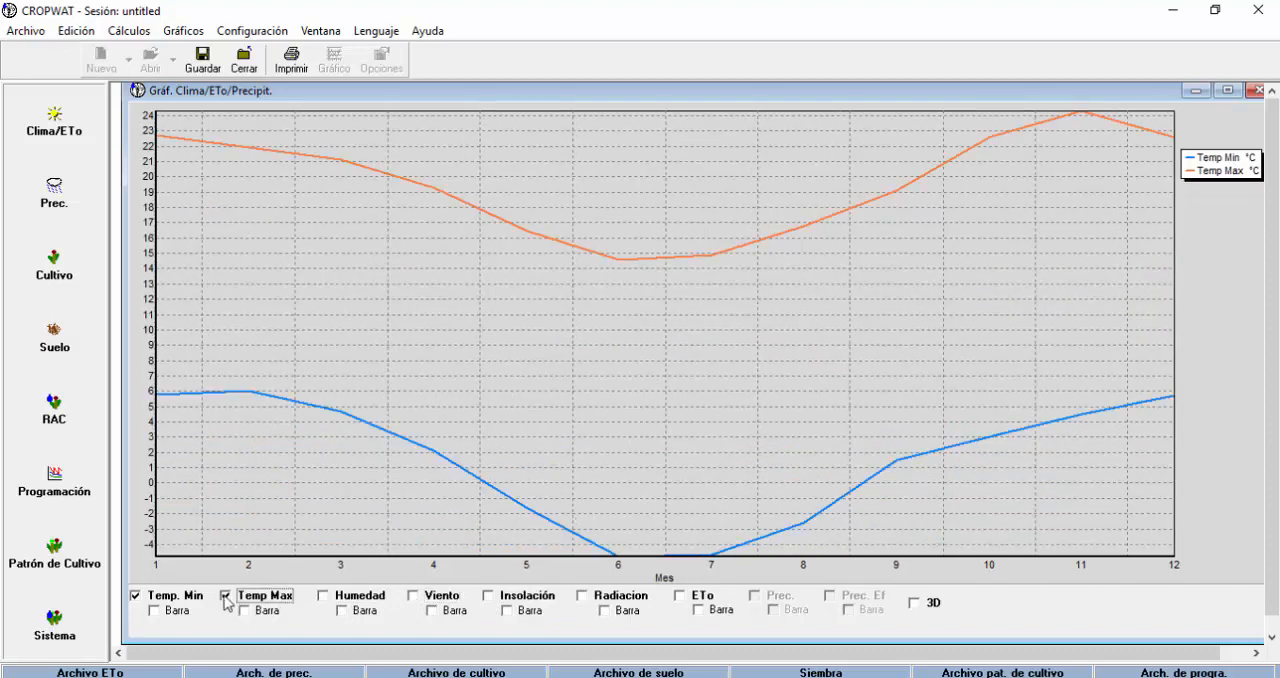
{"action": "left_click", "coordinate": [136, 596]}
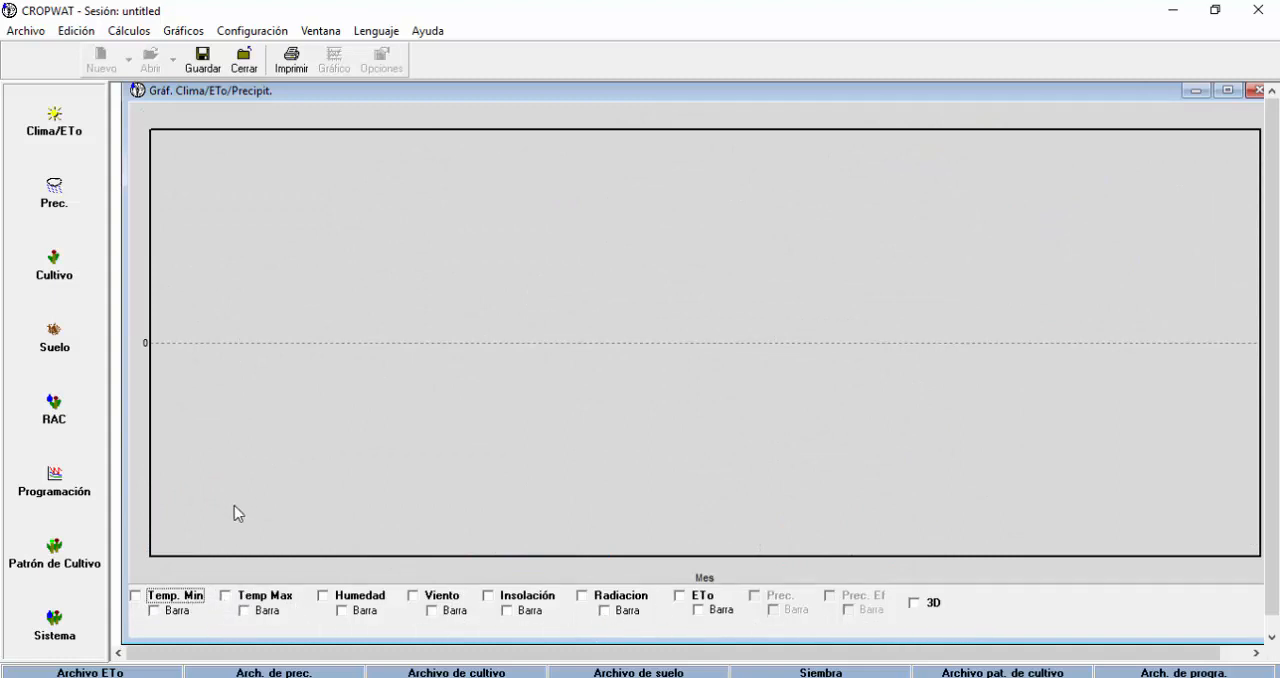
Compare the Humedad line with ETo bars, including Viento briefly, and clear all three series from the chart.
{"action": "left_click", "coordinate": [323, 596]}
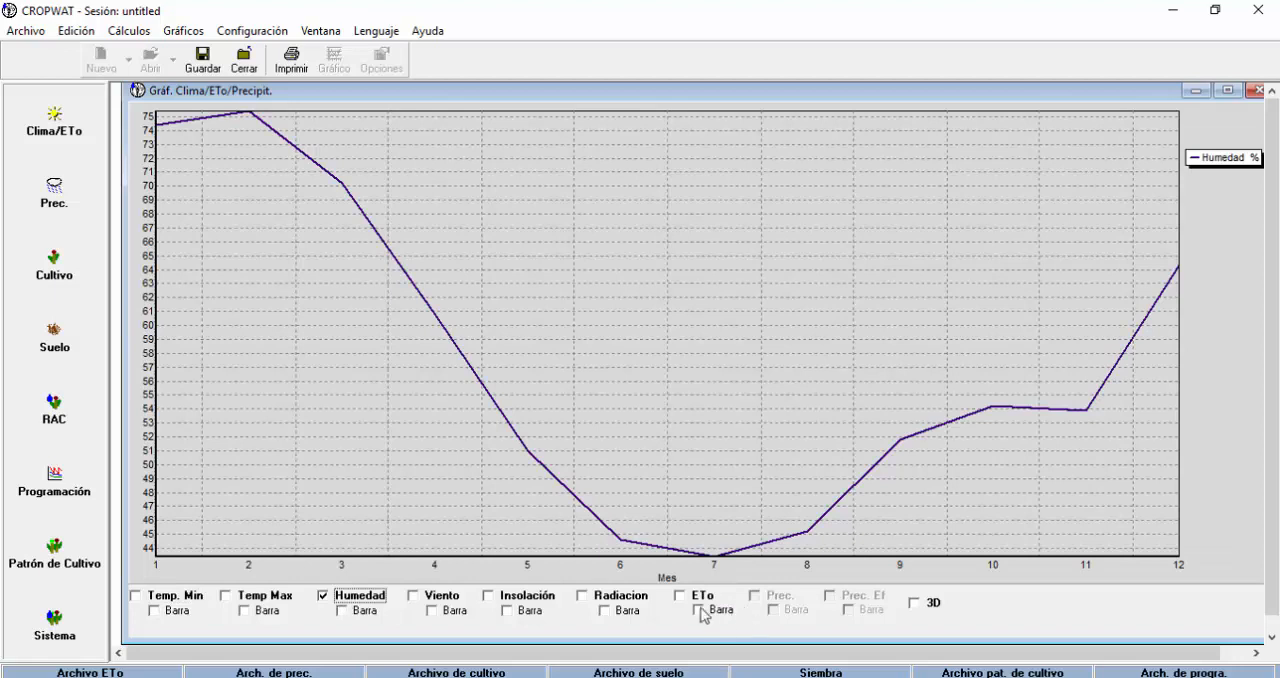
{"action": "left_click", "coordinate": [685, 597]}
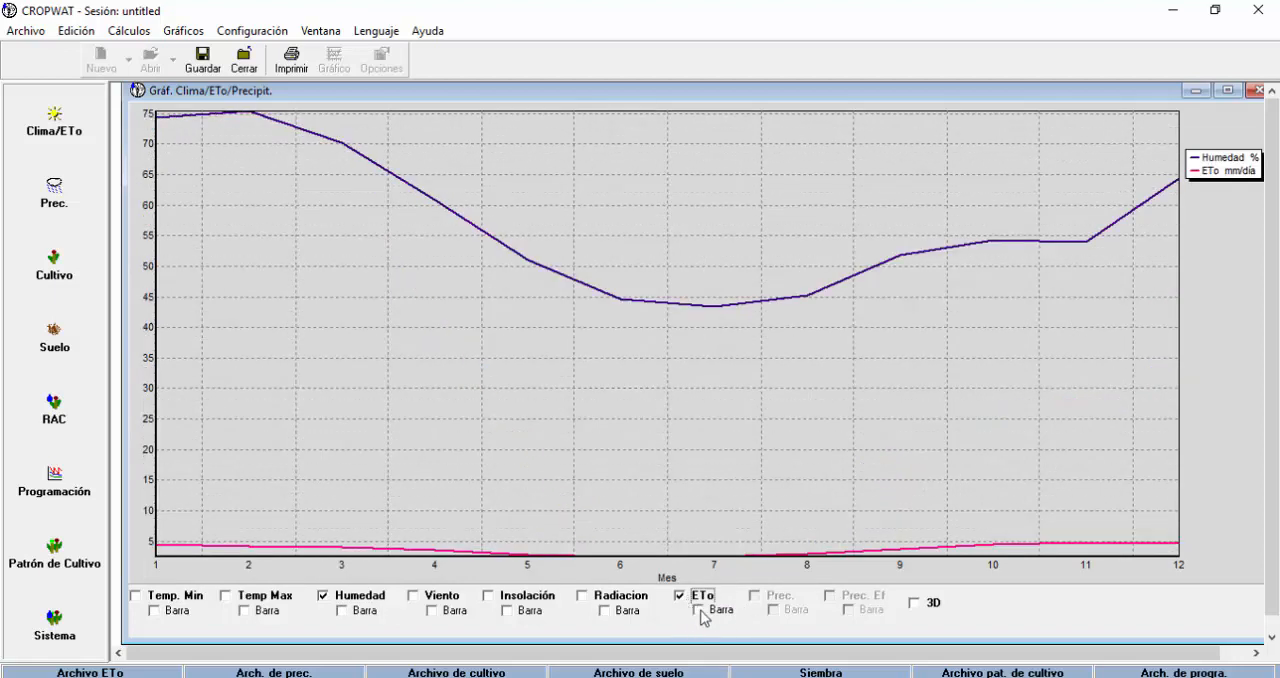
{"action": "left_click", "coordinate": [699, 610]}
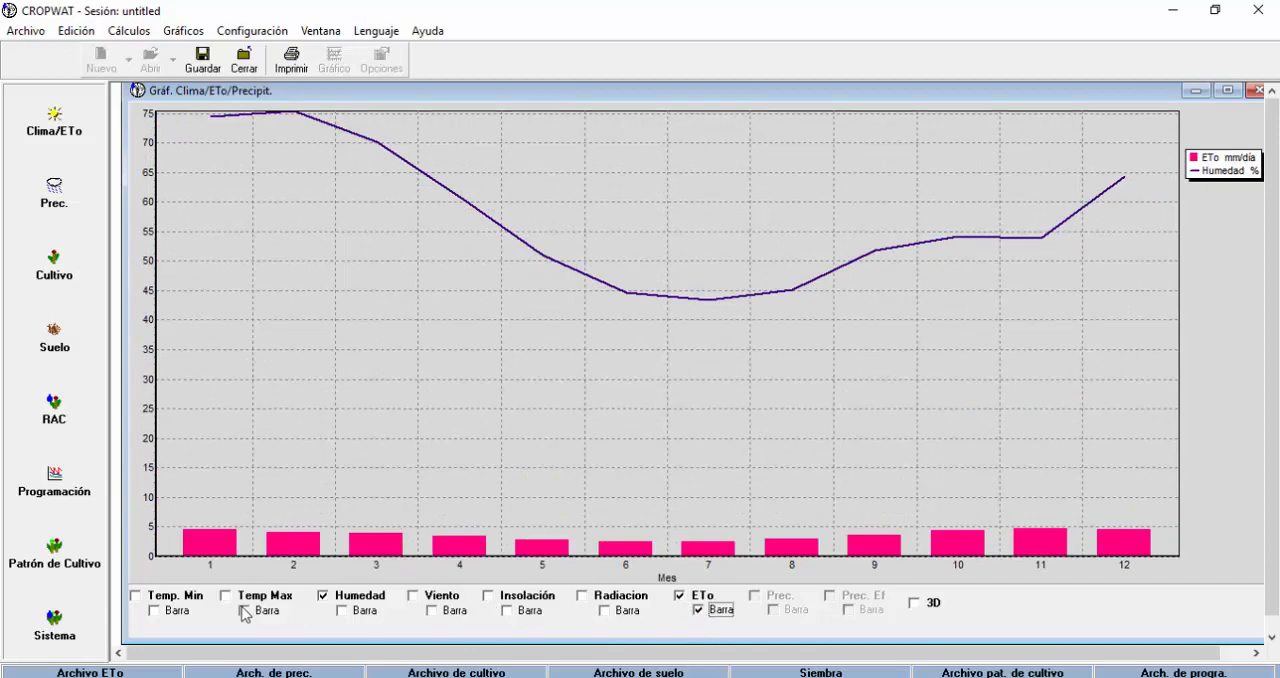
{"action": "left_click", "coordinate": [415, 596]}
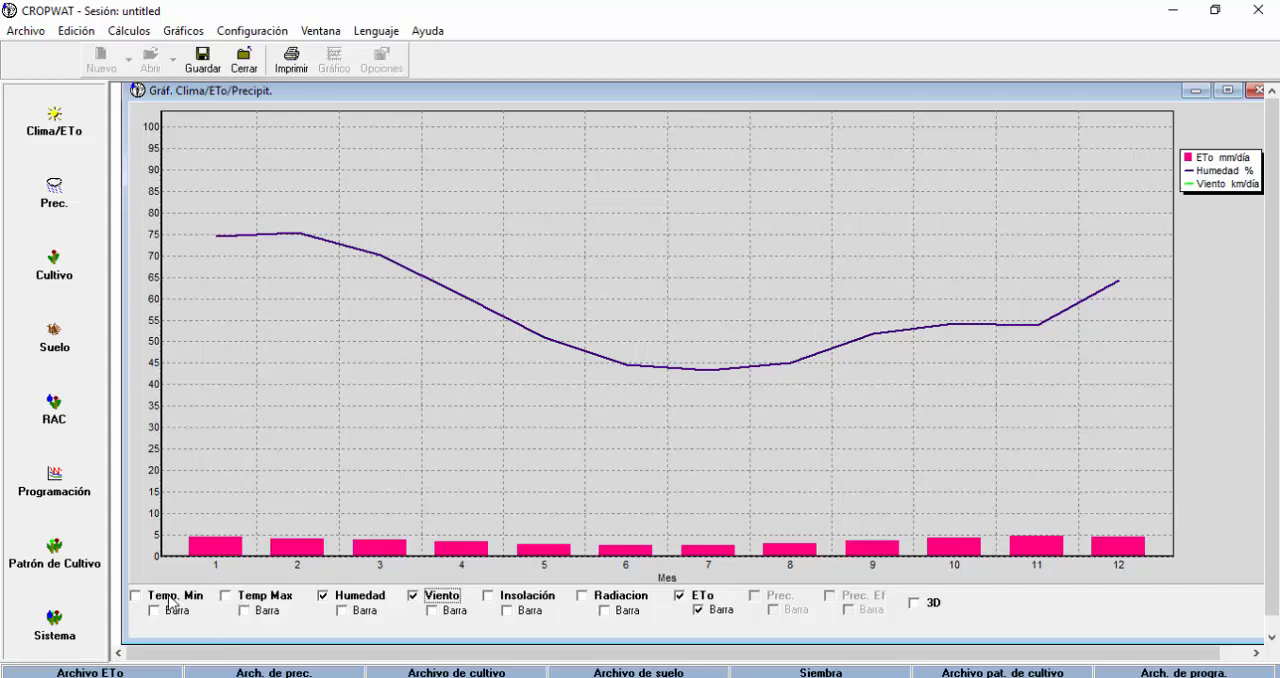
{"action": "left_click", "coordinate": [679, 595]}
{"action": "left_click", "coordinate": [413, 596]}
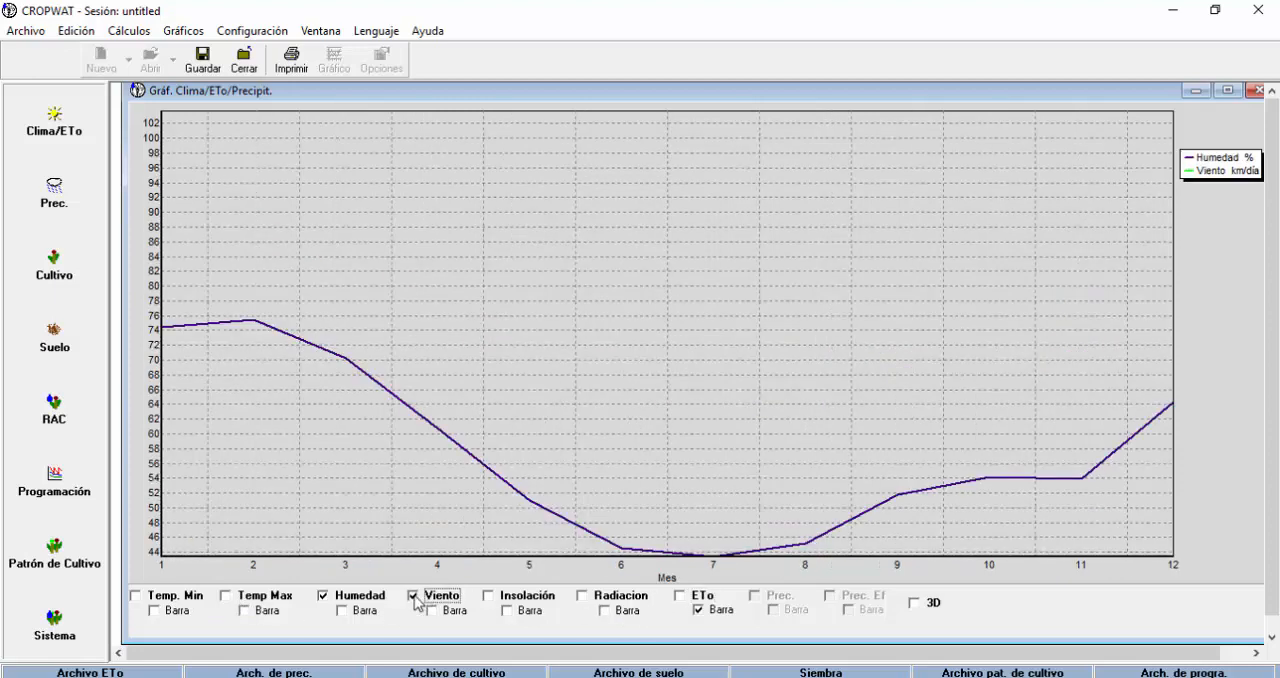
{"action": "left_click", "coordinate": [322, 596]}
Compare the Temp. Min and Temp Max curves, view Temp Max on its own, and clear both.
{"action": "left_click", "coordinate": [142, 596]}
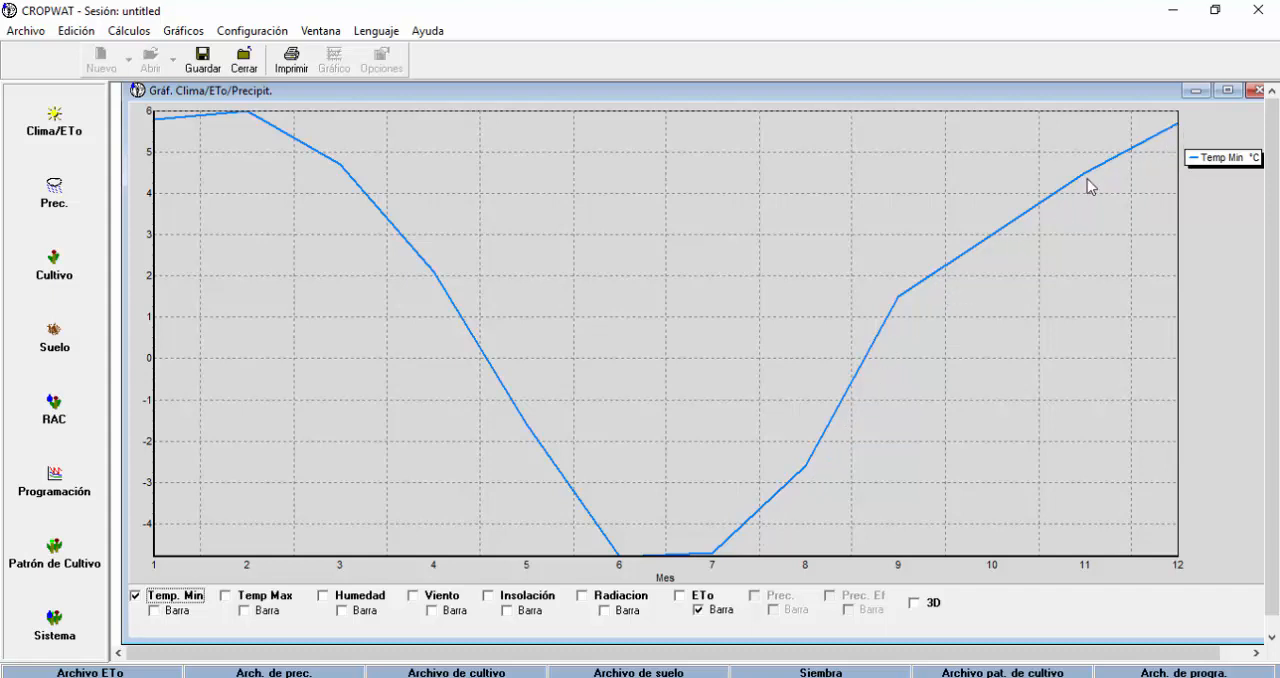
{"action": "left_click", "coordinate": [226, 596]}
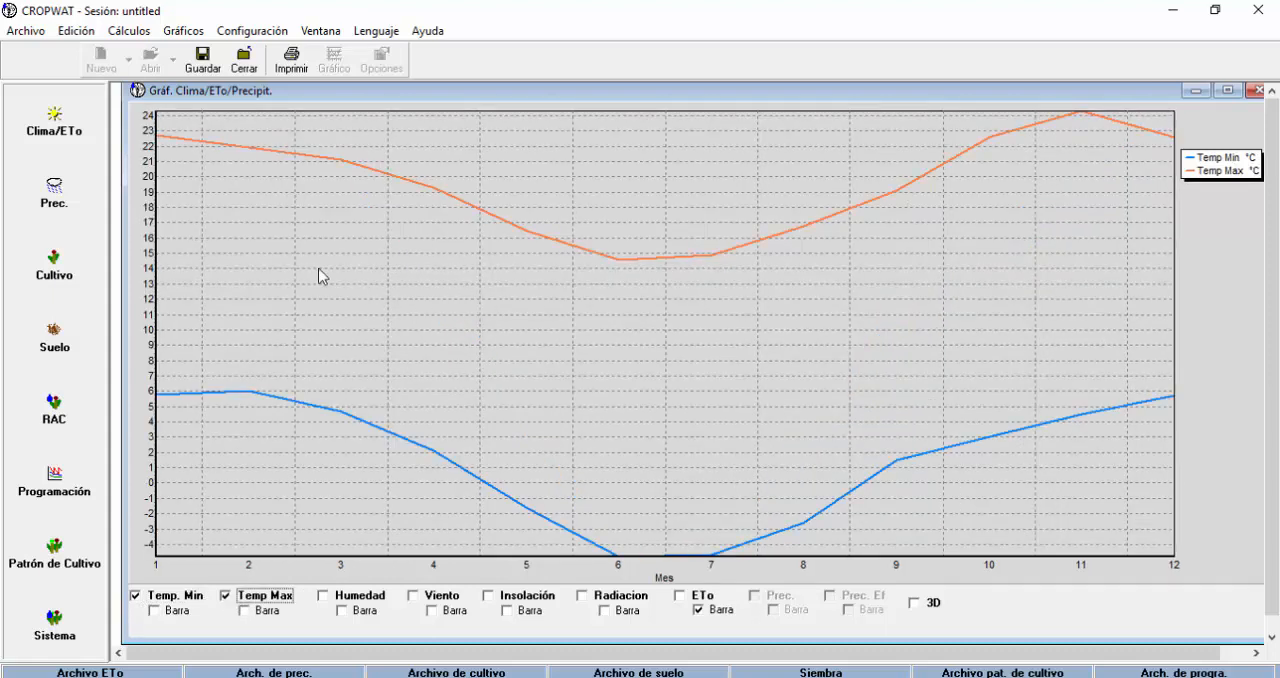
{"action": "left_click", "coordinate": [136, 596]}
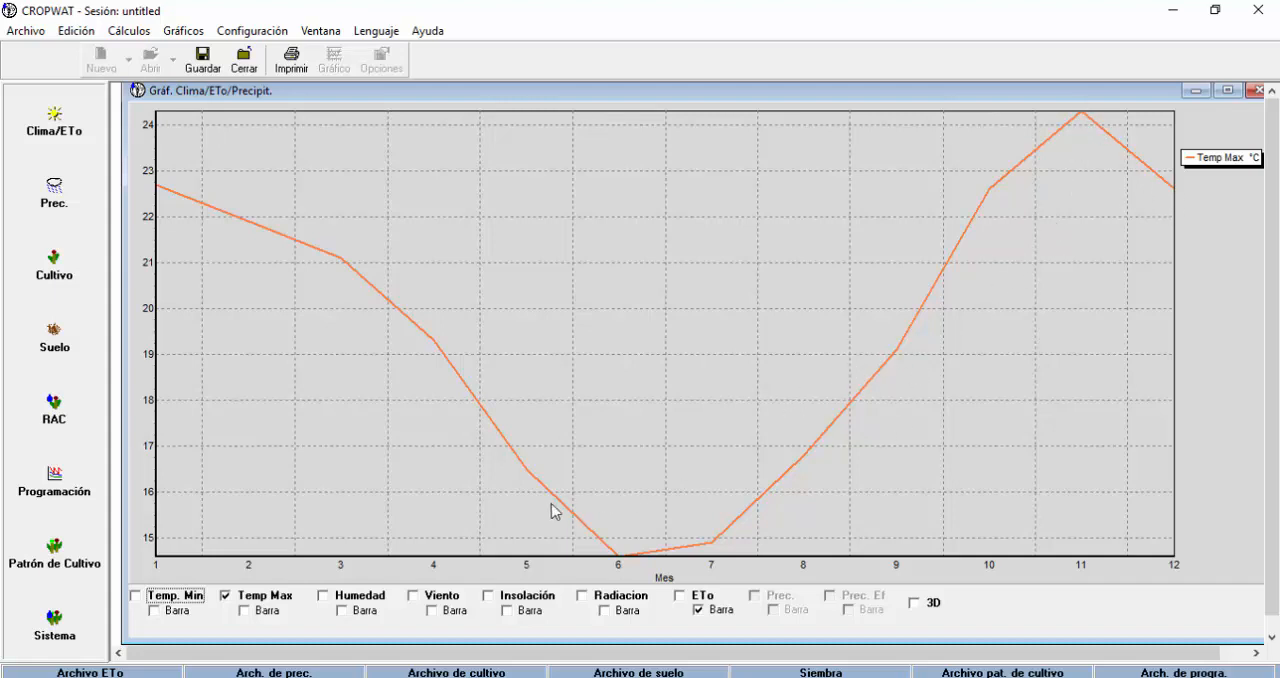
{"action": "left_click", "coordinate": [226, 598]}
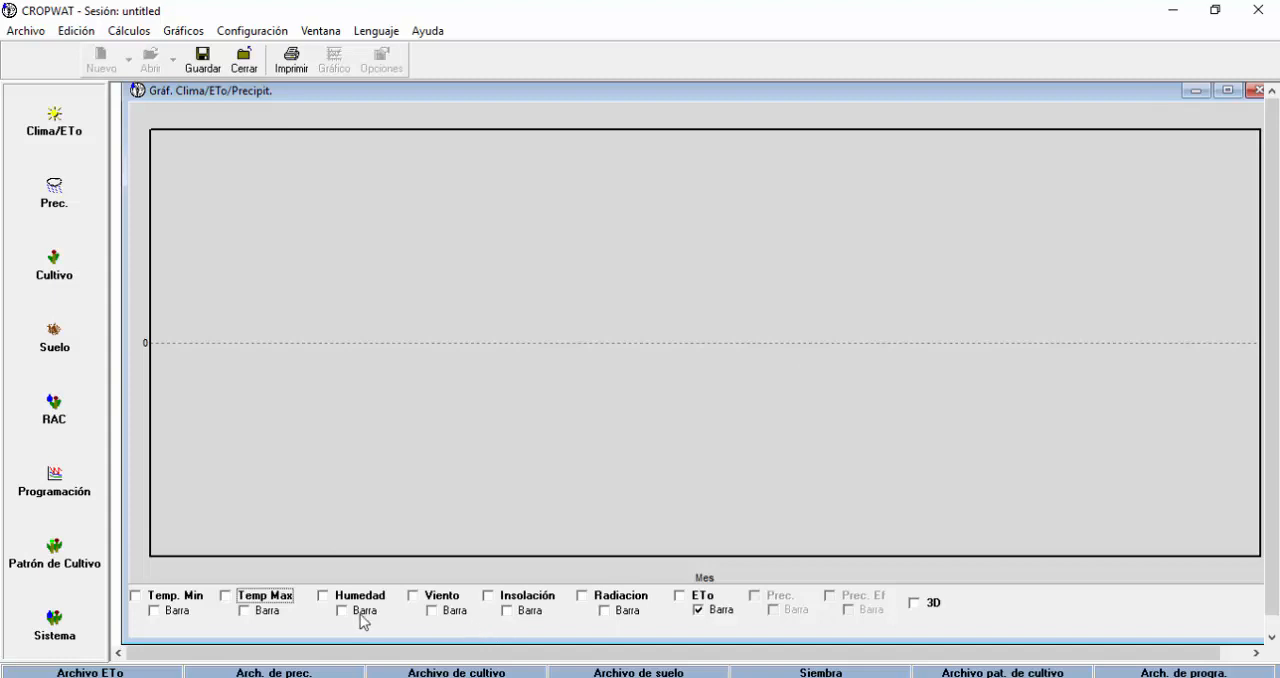
Compare the Humedad and Insolación curves, and leave only Insolación plotted.
{"action": "left_click", "coordinate": [333, 600]}
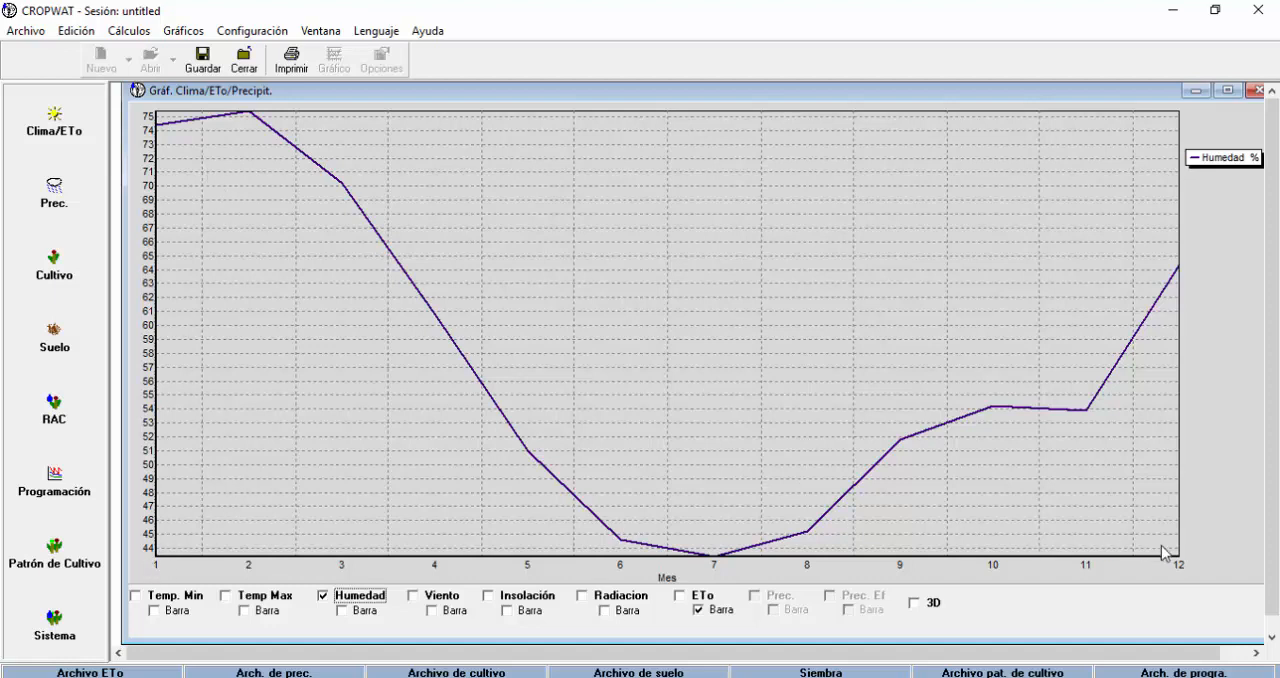
{"action": "left_click", "coordinate": [490, 597]}
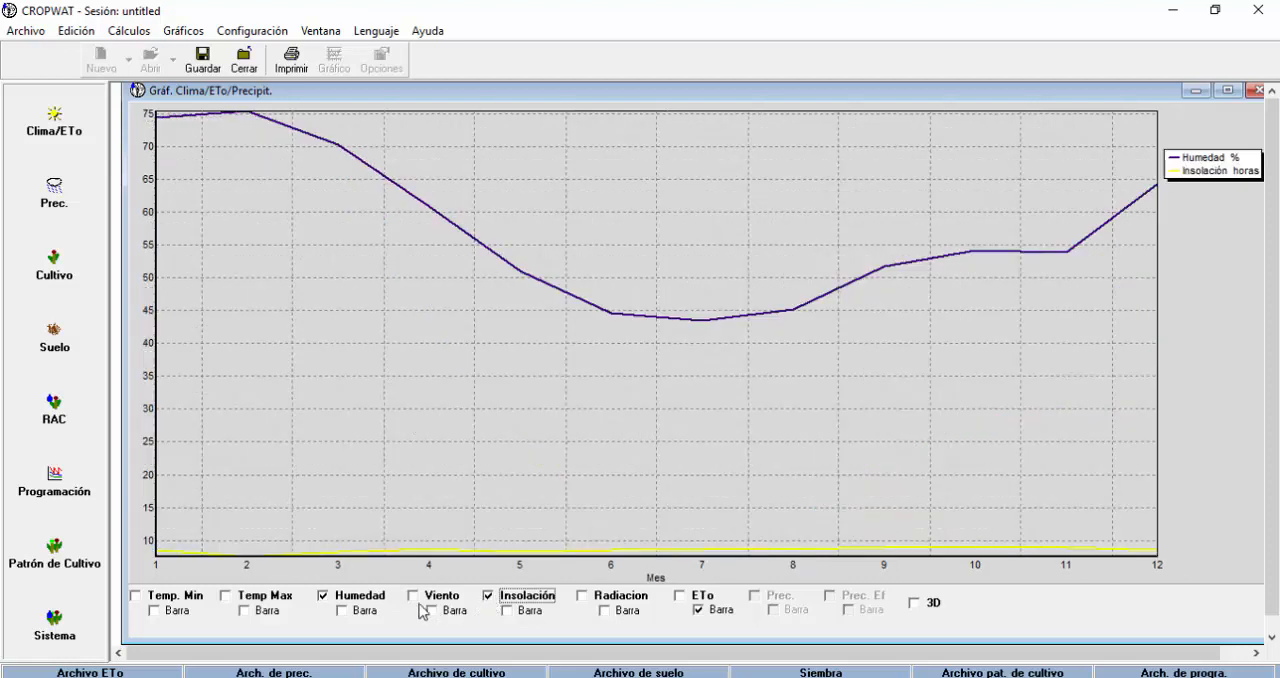
{"action": "left_click", "coordinate": [327, 599]}
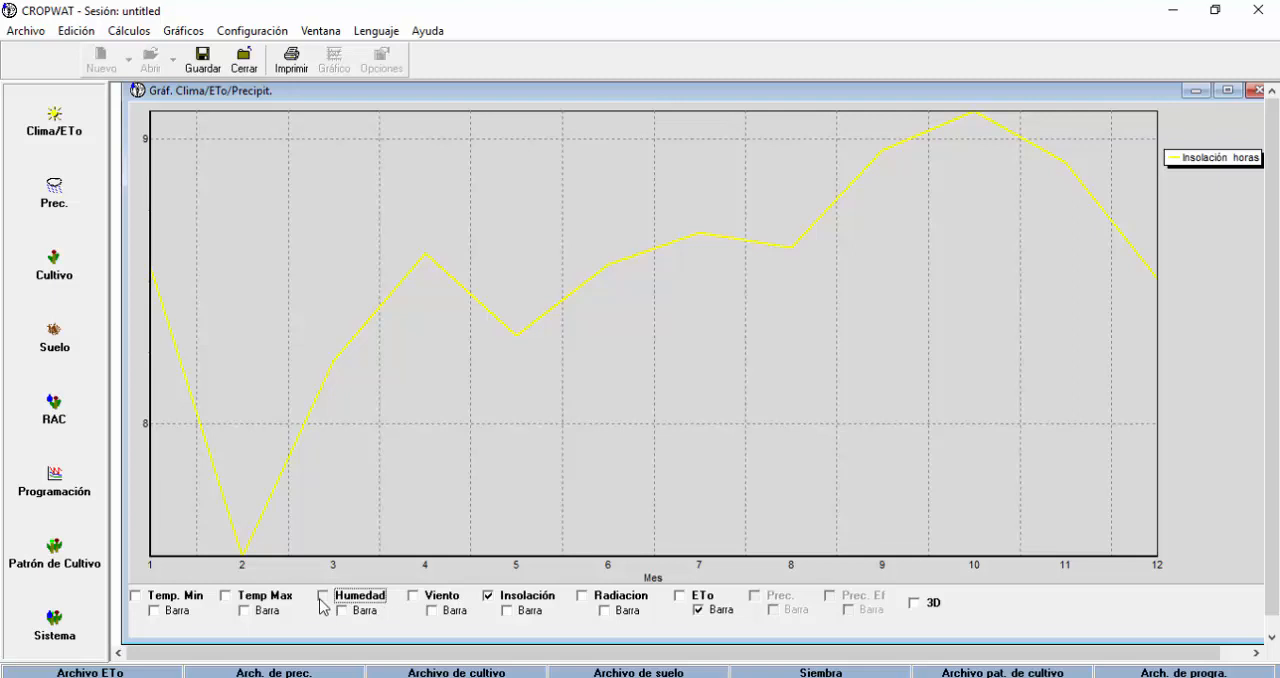
{"action": "left_click", "coordinate": [323, 598]}
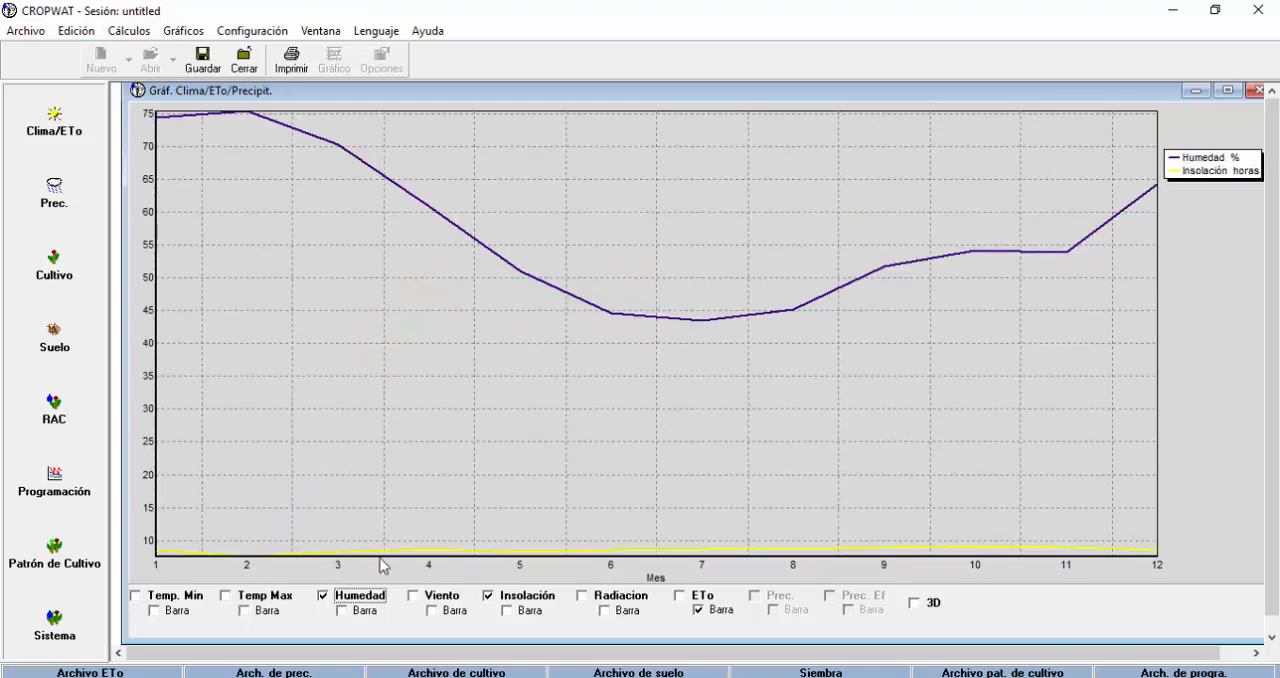
{"action": "left_click", "coordinate": [323, 596]}
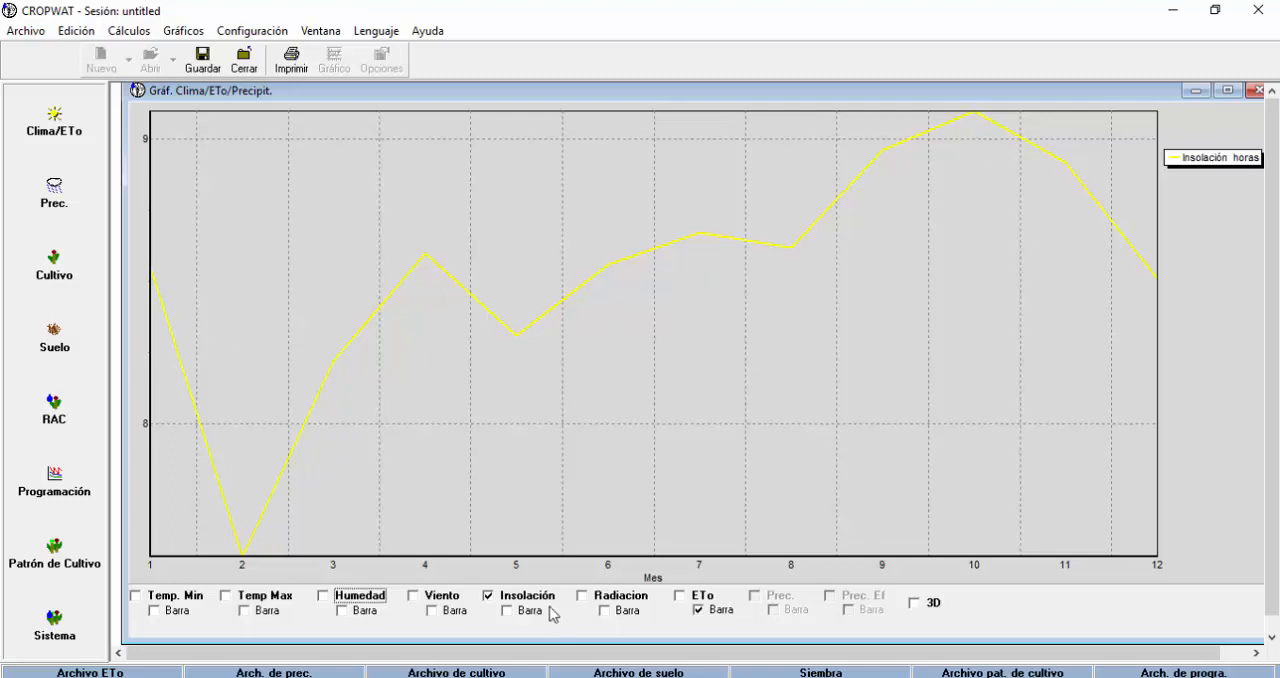
Replace the Insolación curve with the Radiacion line and plot ETo as bars alongside it.
{"action": "left_click", "coordinate": [587, 600]}
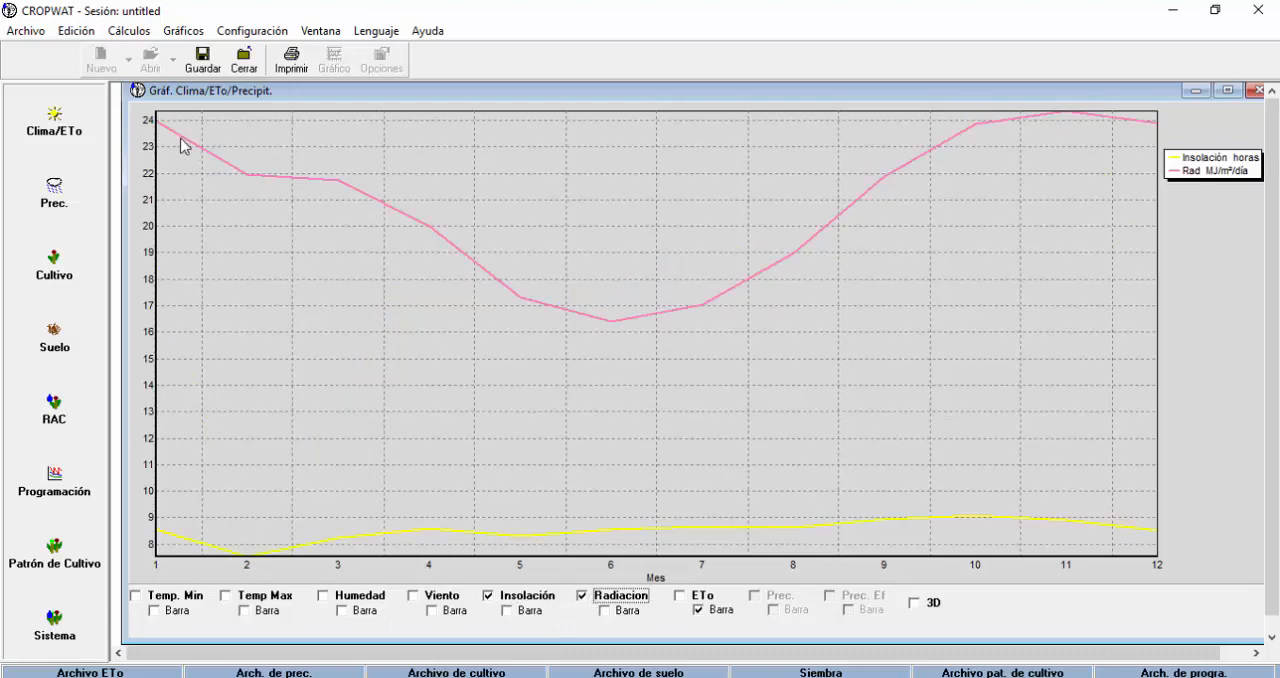
{"action": "left_click", "coordinate": [489, 596]}
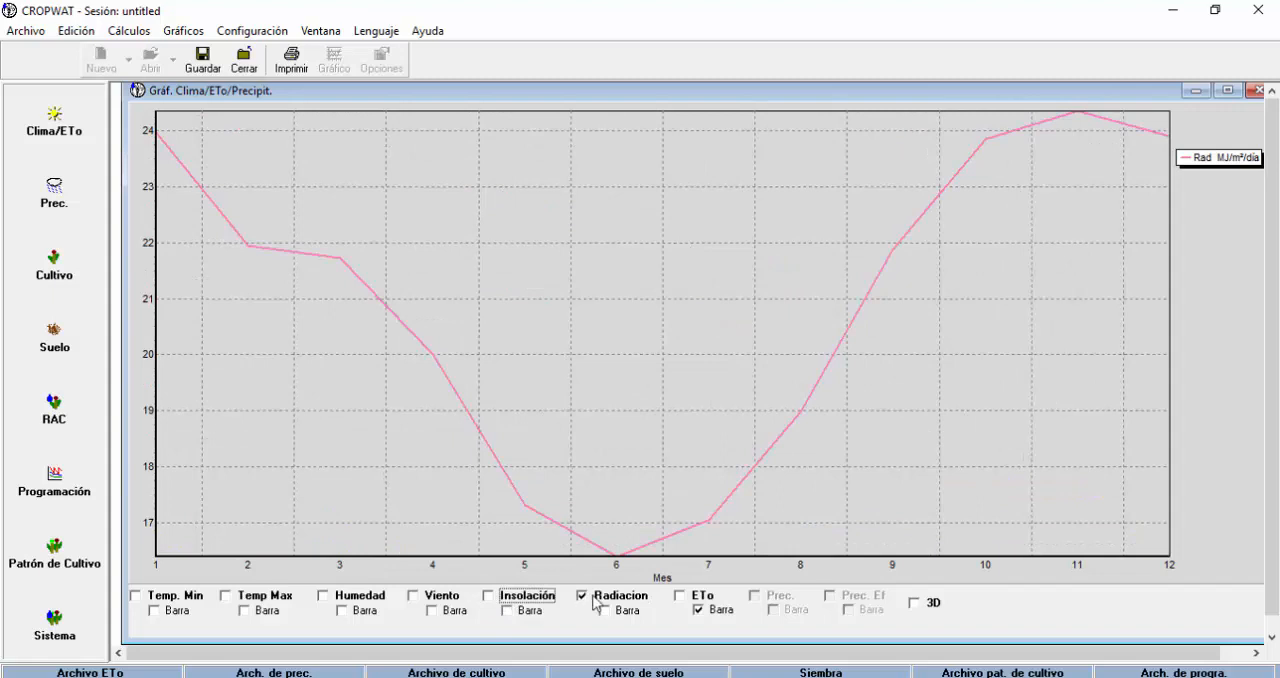
{"action": "left_click", "coordinate": [681, 596]}
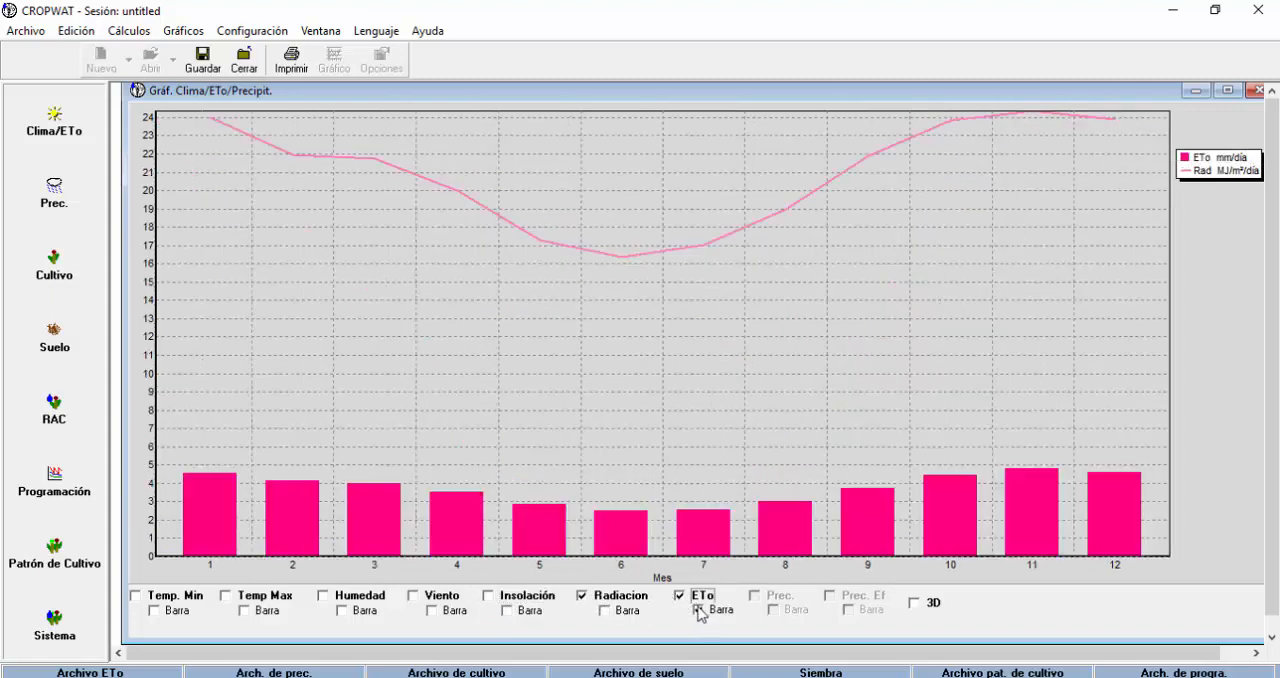
{"action": "left_click", "coordinate": [698, 610]}
{"action": "left_click", "coordinate": [698, 610]}
{"action": "mouse_move", "coordinate": [733, 106]}
{"action": "left_mouse_down"}
{"action": "mouse_move", "coordinate": [693, 113]}
{"action": "mouse_move", "coordinate": [743, 118]}
{"action": "left_mouse_up"}
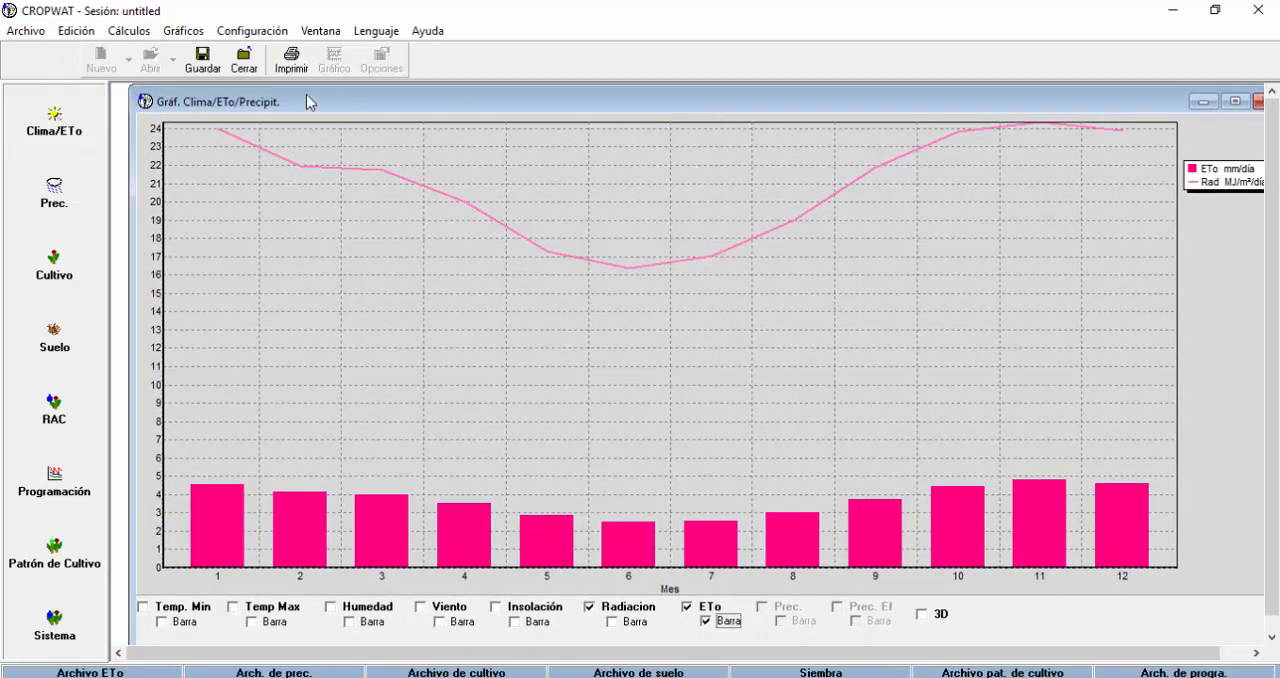
{"action": "left_click_drag", "start_coordinate": [986, 103], "coordinate": [942, 106]}
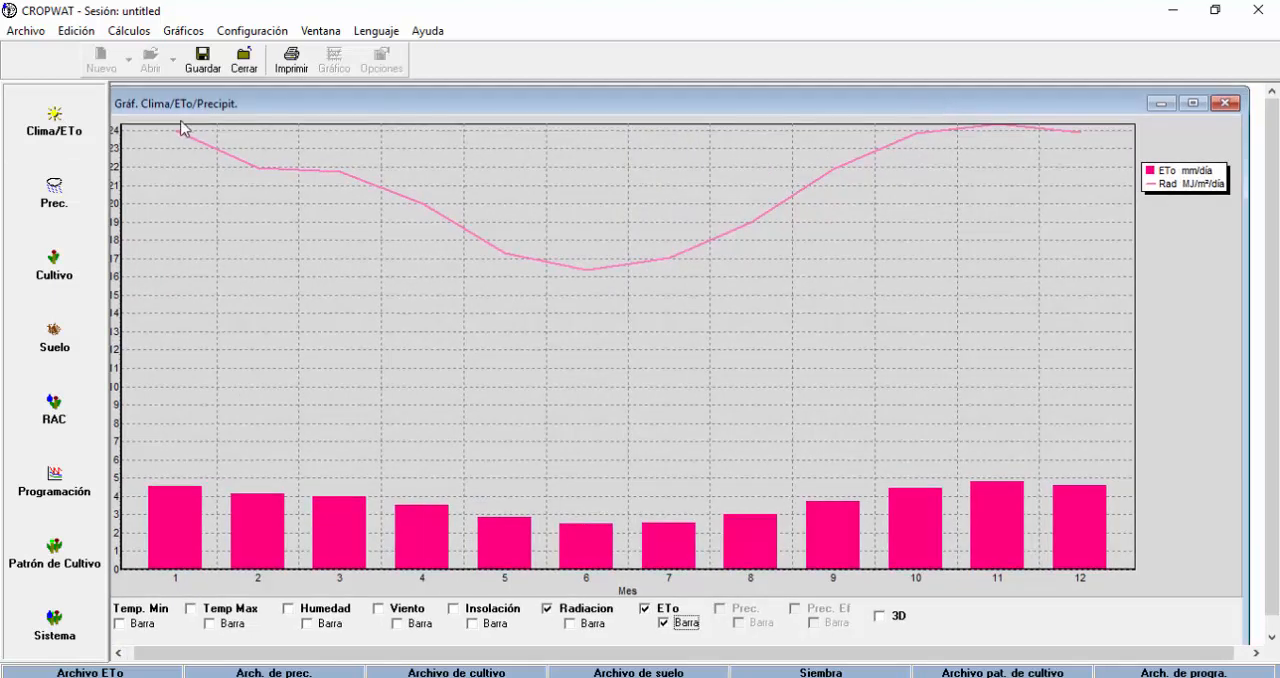
{"action": "left_click_drag", "start_coordinate": [326, 110], "coordinate": [351, 100]}
{"action": "left_click", "coordinate": [24, 32]}
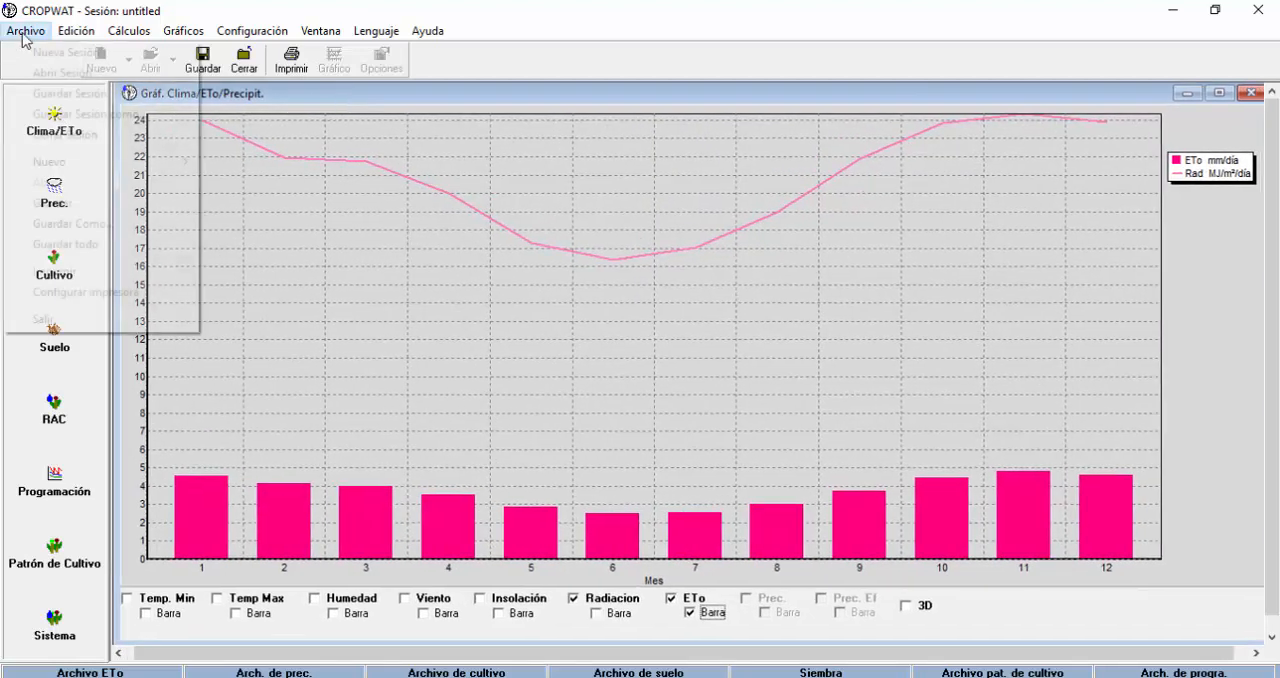
{"action": "mouse_move", "coordinate": [86, 166]}
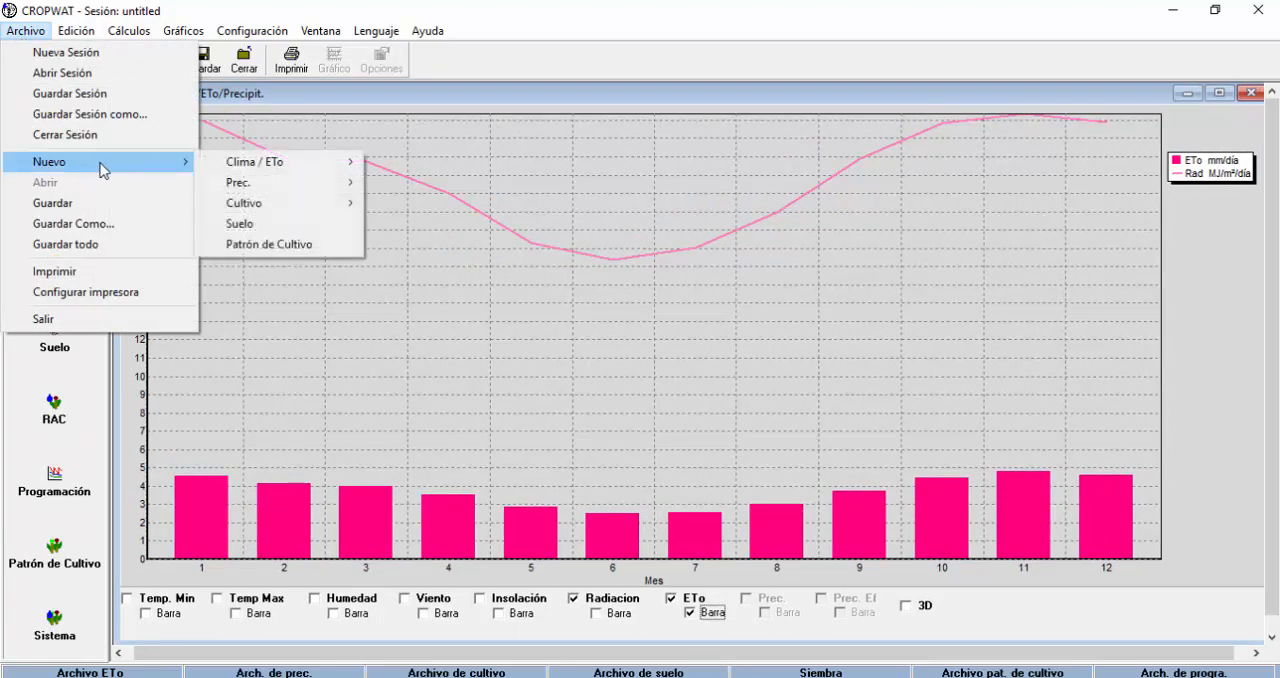
{"action": "mouse_move", "coordinate": [352, 165]}
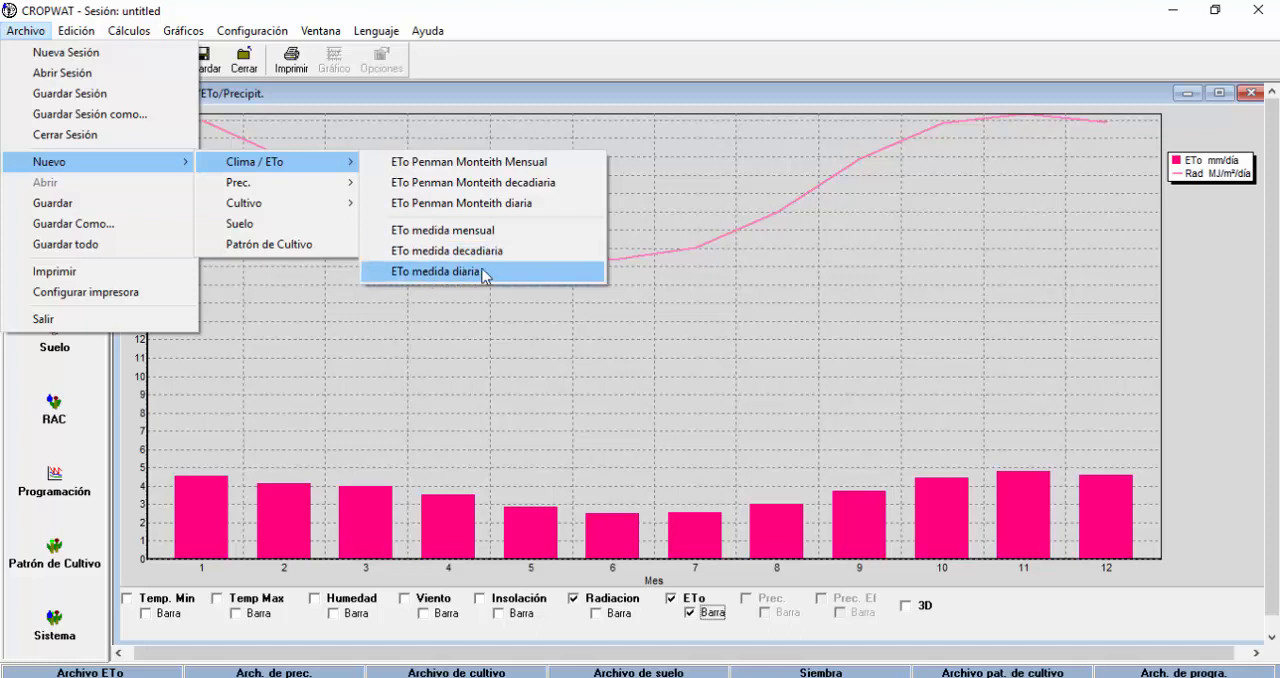
{"action": "left_click", "coordinate": [508, 206]}
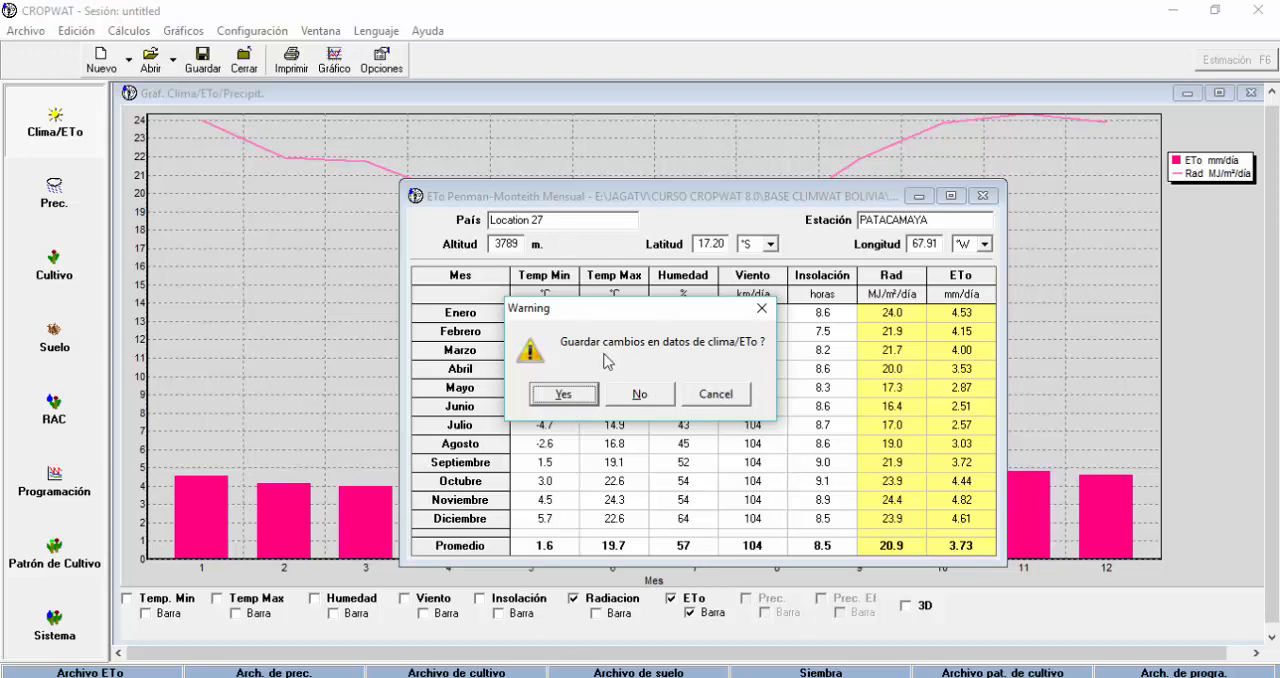
{"action": "left_click", "coordinate": [720, 396]}
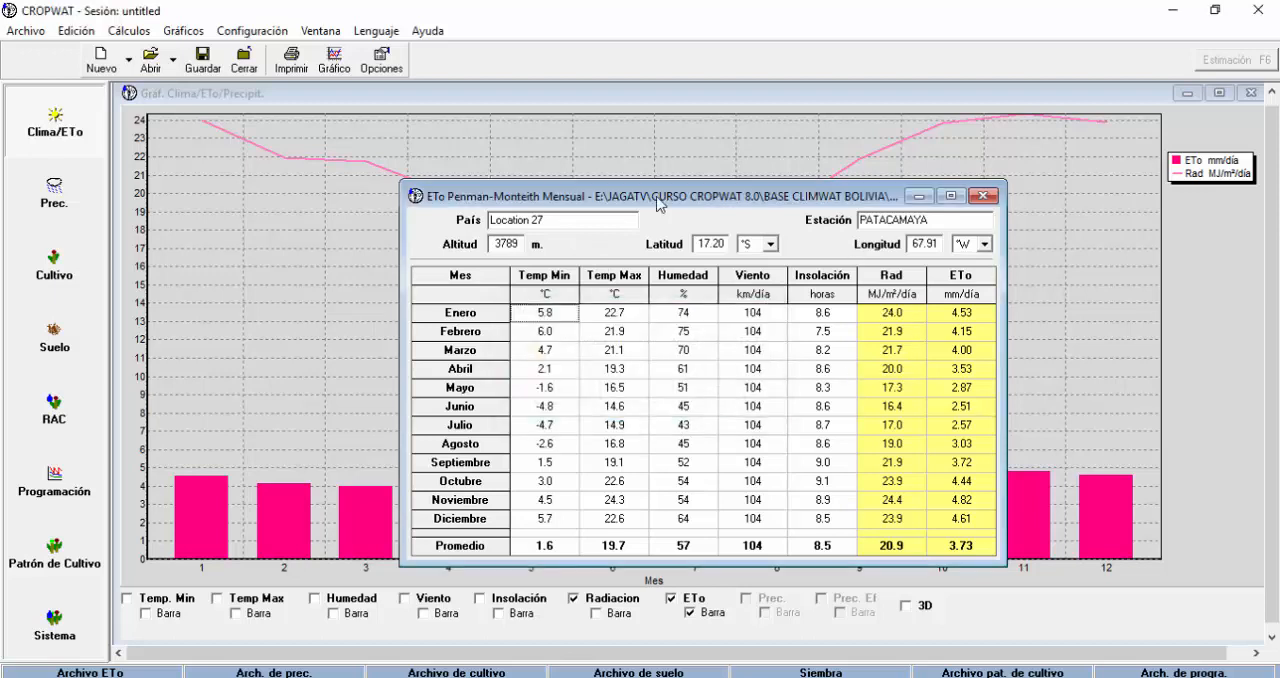
Start saving the monthly ETo Penman-Monteith data and browse to the CURSO CROPWAT 8.0 folder inside JAGATV.
{"action": "left_click_drag", "start_coordinate": [604, 195], "coordinate": [438, 154]}
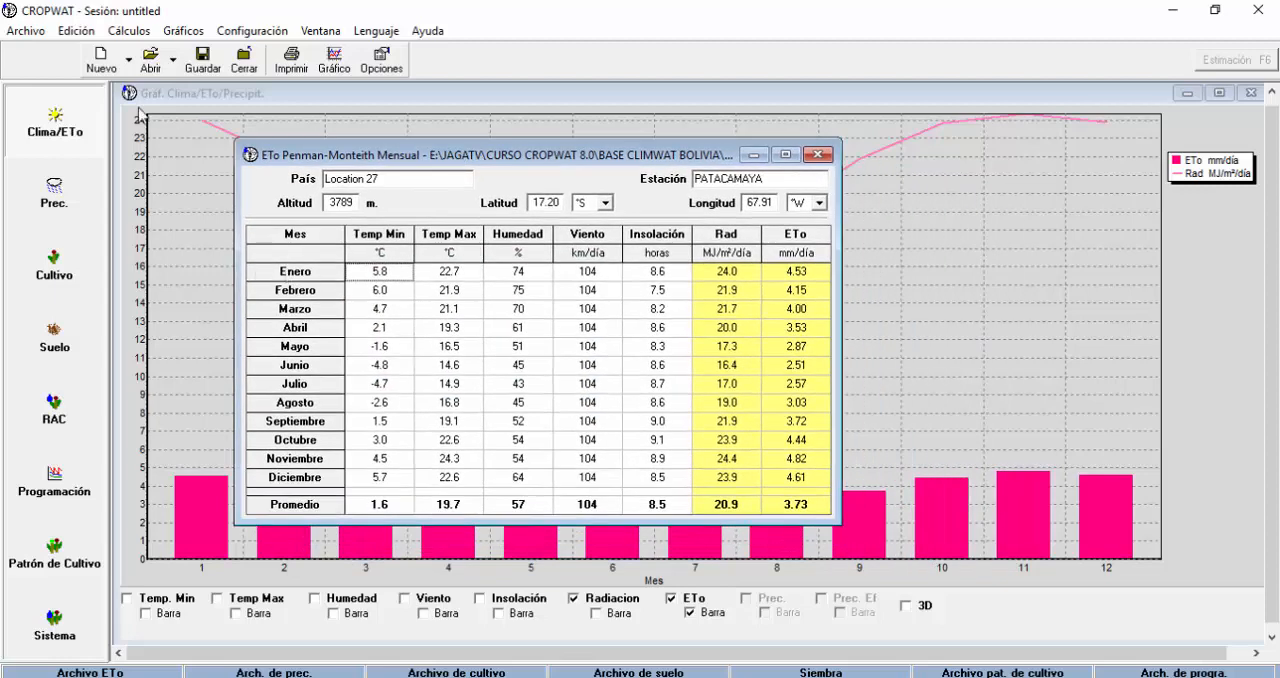
{"action": "left_click", "coordinate": [203, 62]}
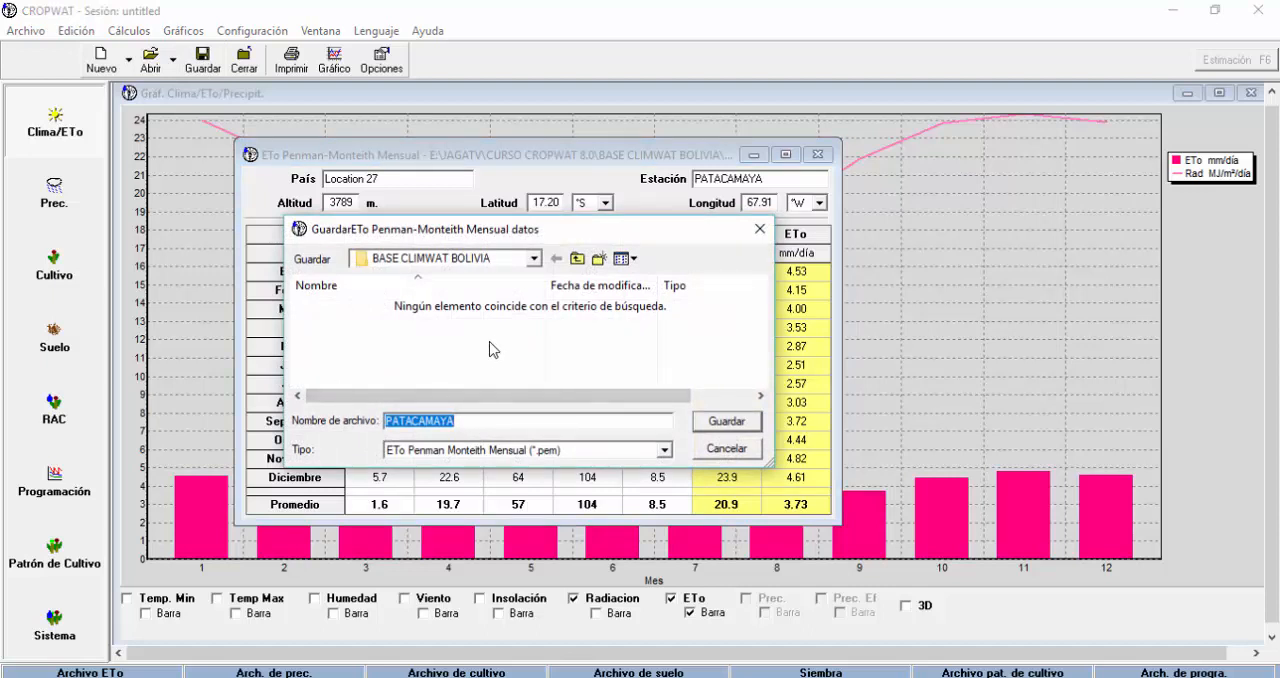
{"action": "left_click", "coordinate": [535, 259]}
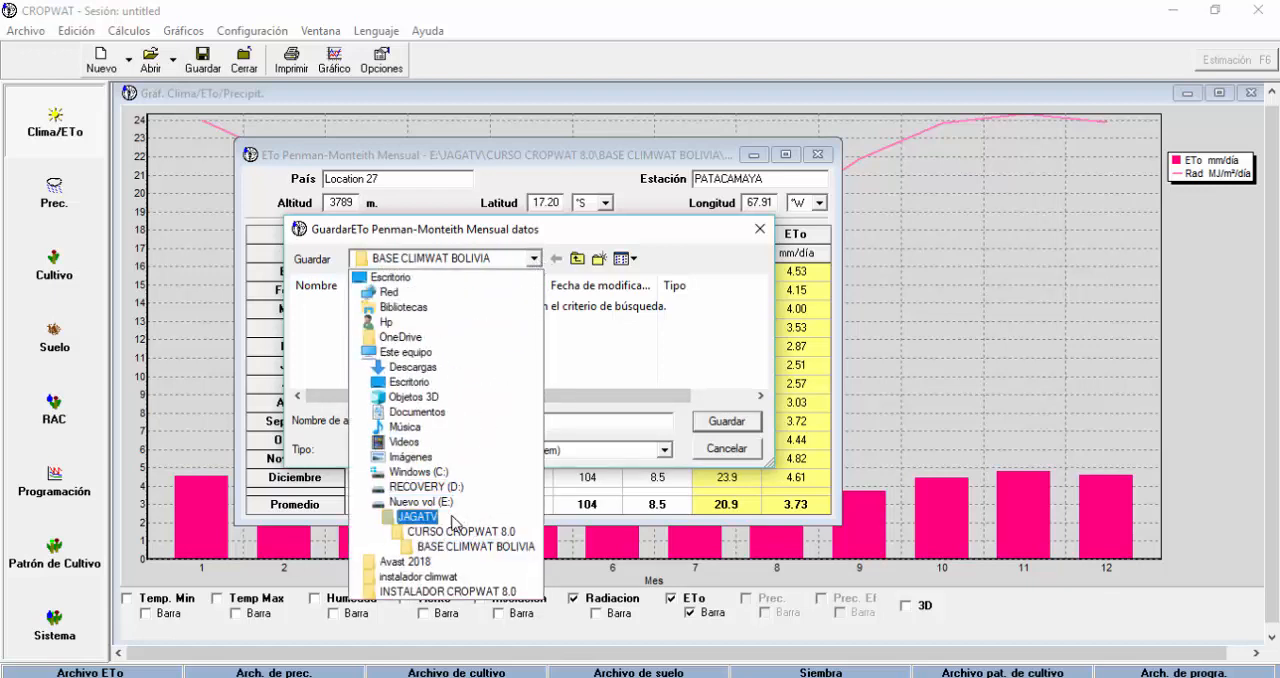
{"action": "left_click", "coordinate": [425, 528]}
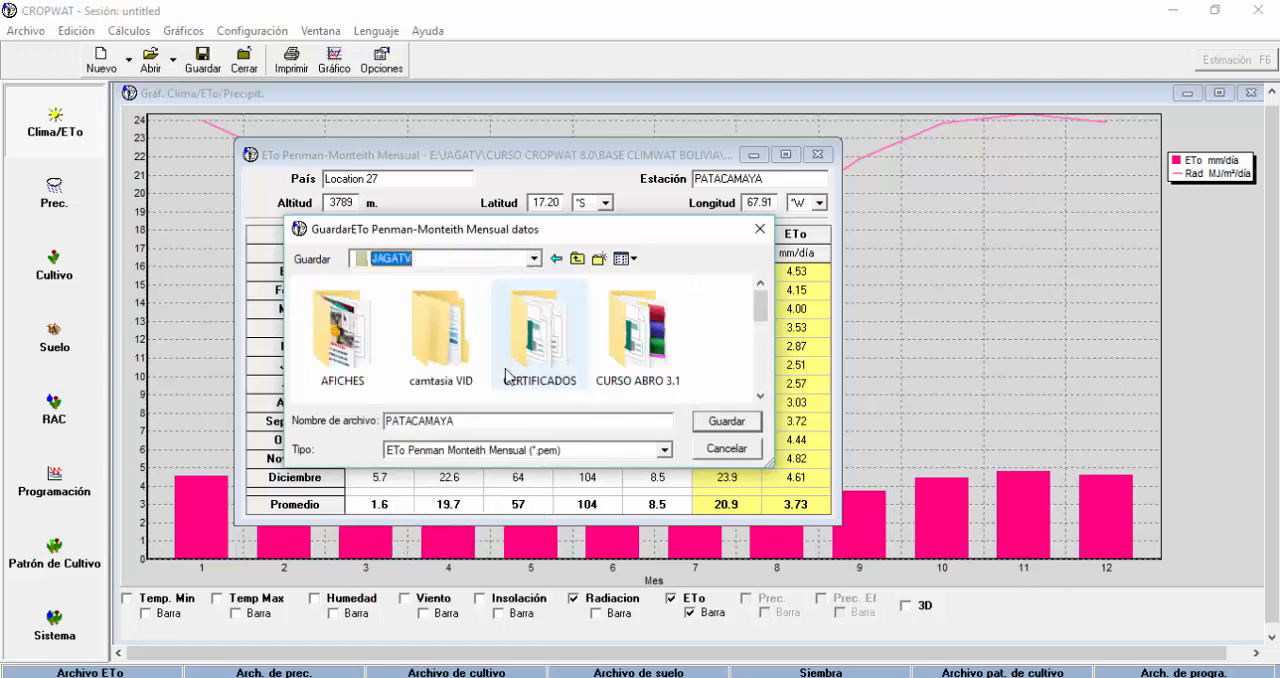
{"action": "scroll", "coordinate": [470, 360], "scroll_direction": "down", "scroll_amount": 1}
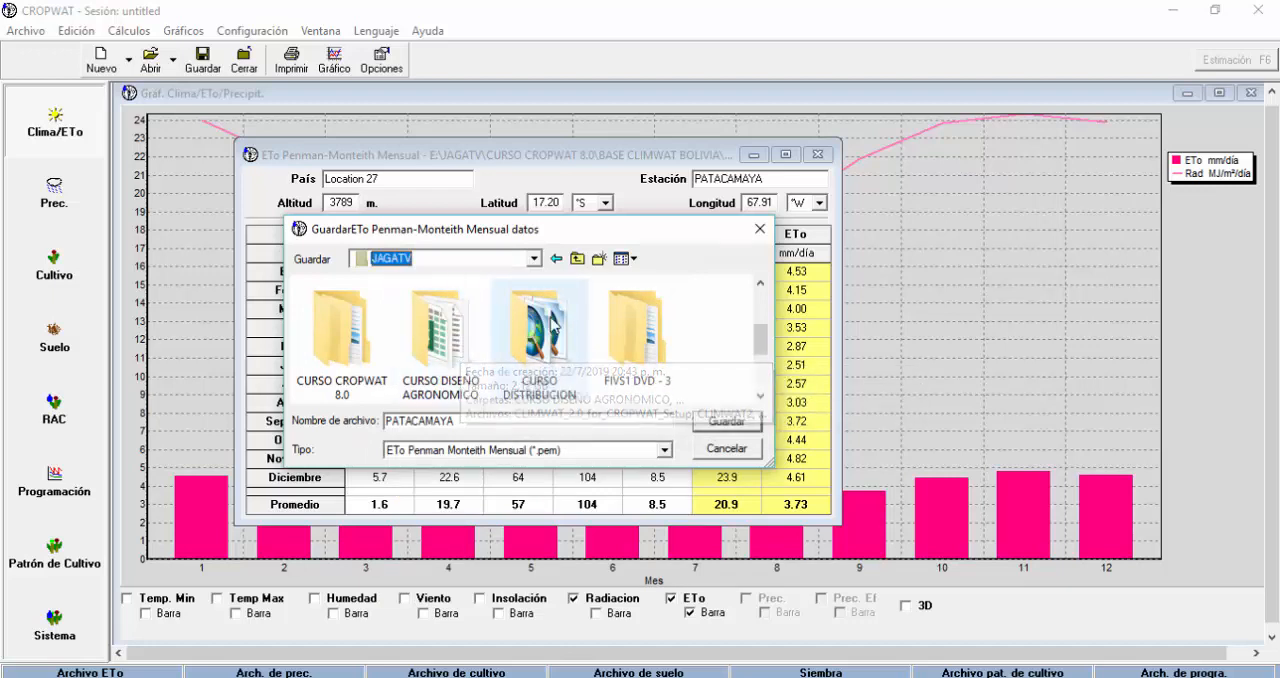
{"action": "double_click", "coordinate": [328, 333]}
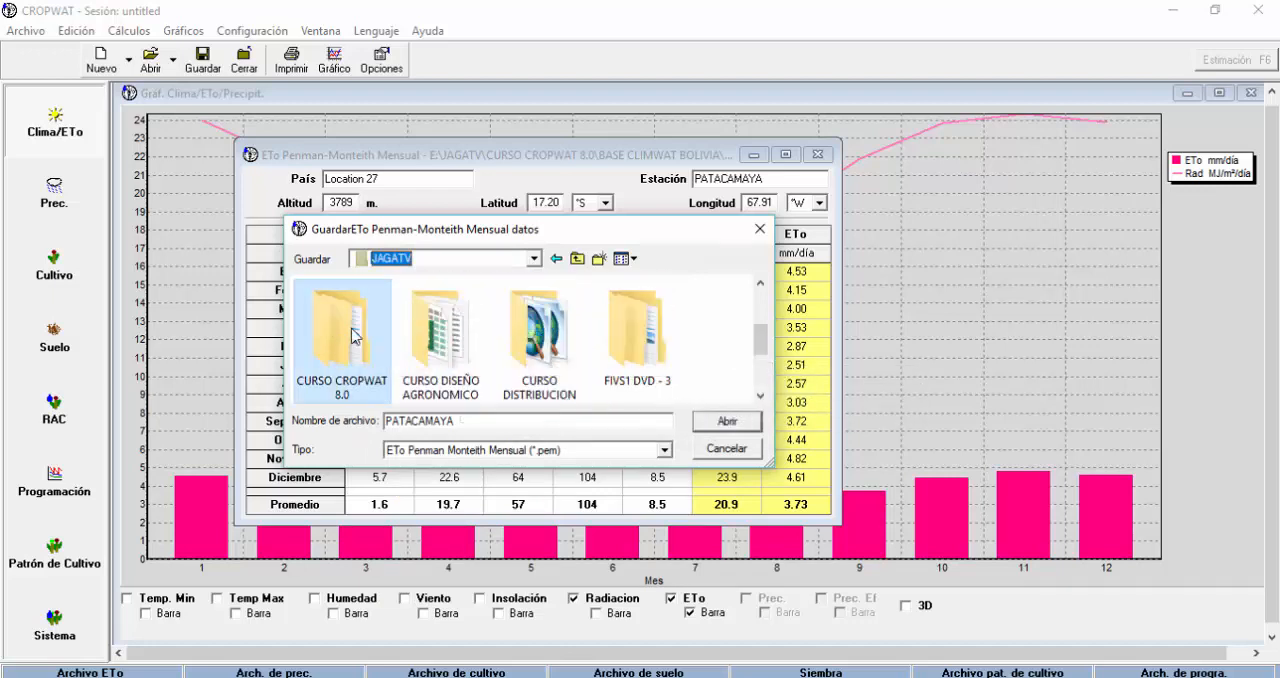
Create a CLIMA folder inside CURSO CROPWAT 8.0 and save the monthly ETo data there as PATACAMAYA.
{"action": "right_click", "coordinate": [330, 377]}
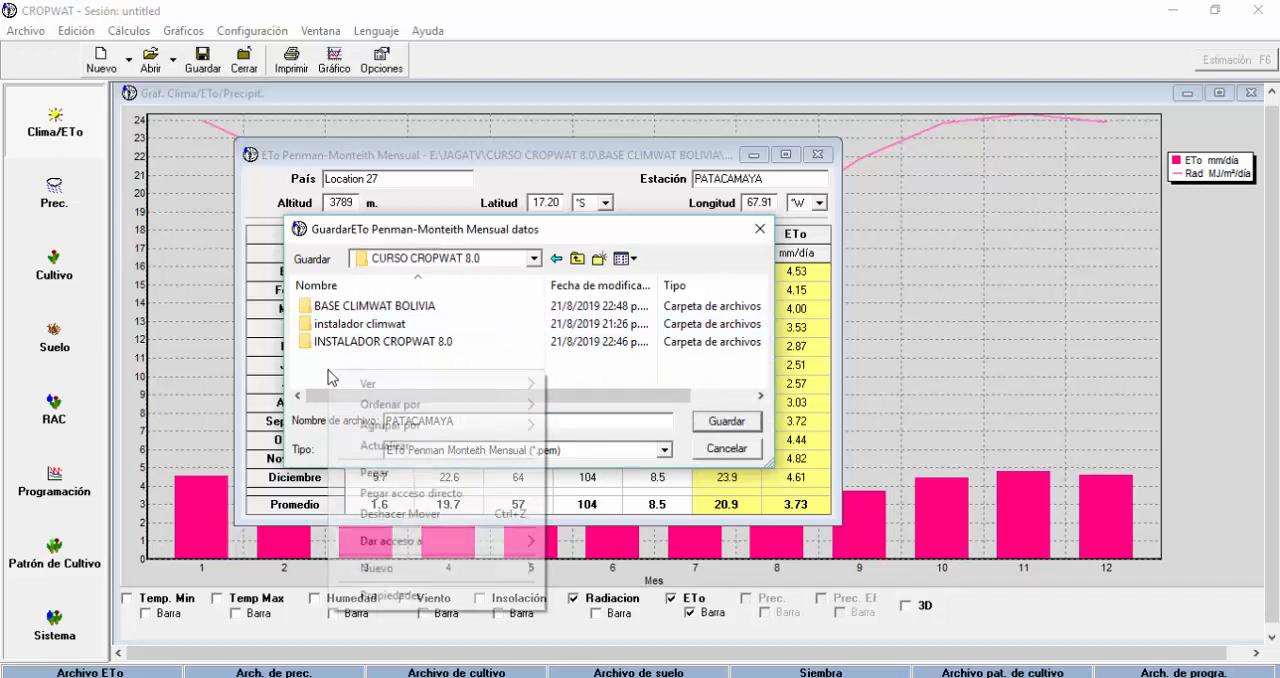
{"action": "mouse_move", "coordinate": [518, 583]}
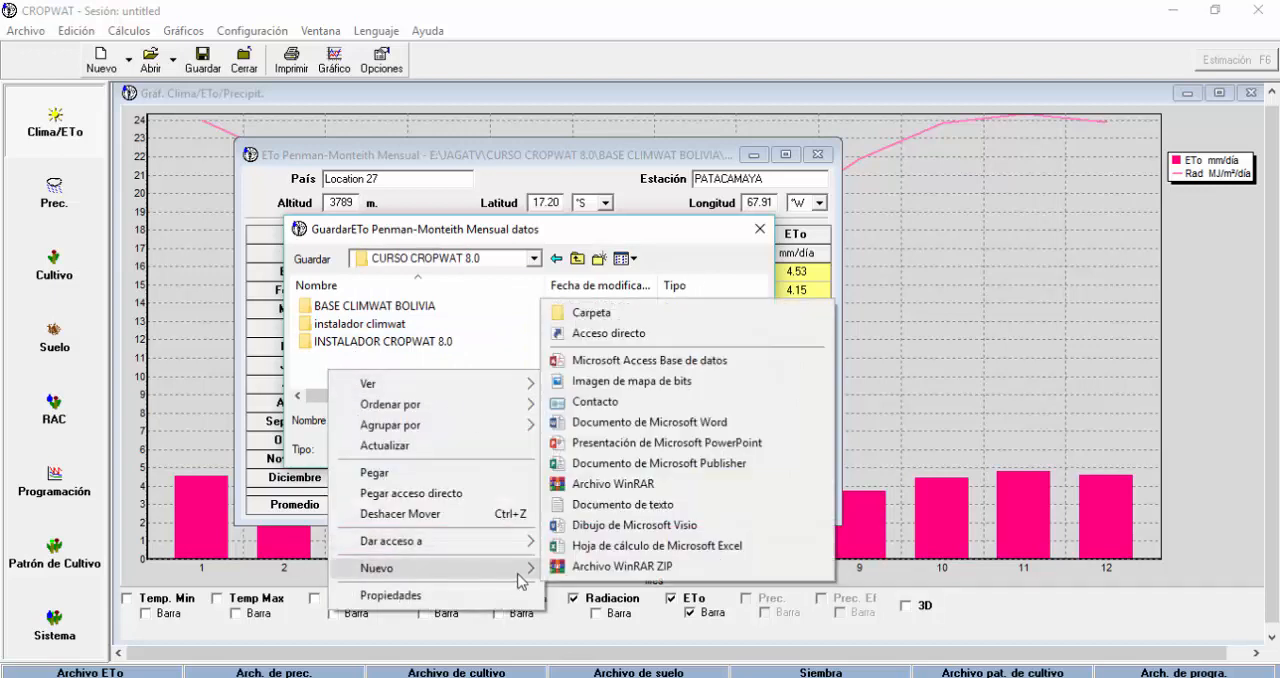
{"action": "left_click", "coordinate": [600, 307]}
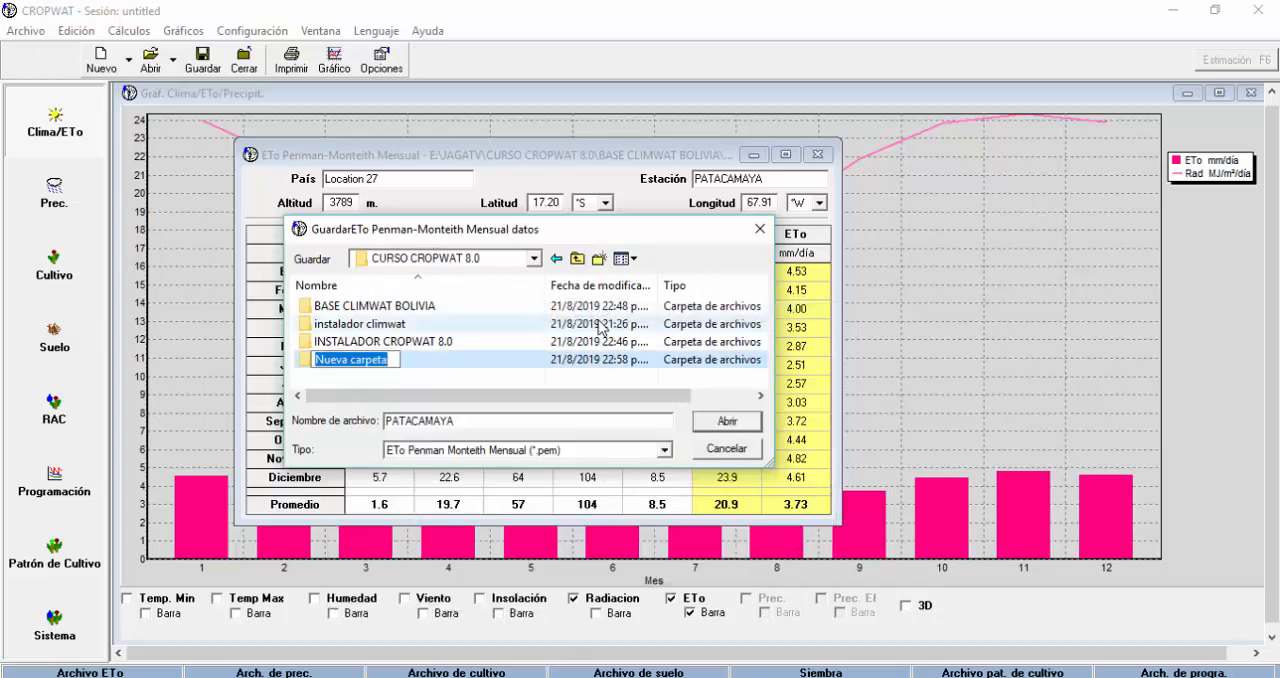
{"action": "type", "text": "CLIM"}
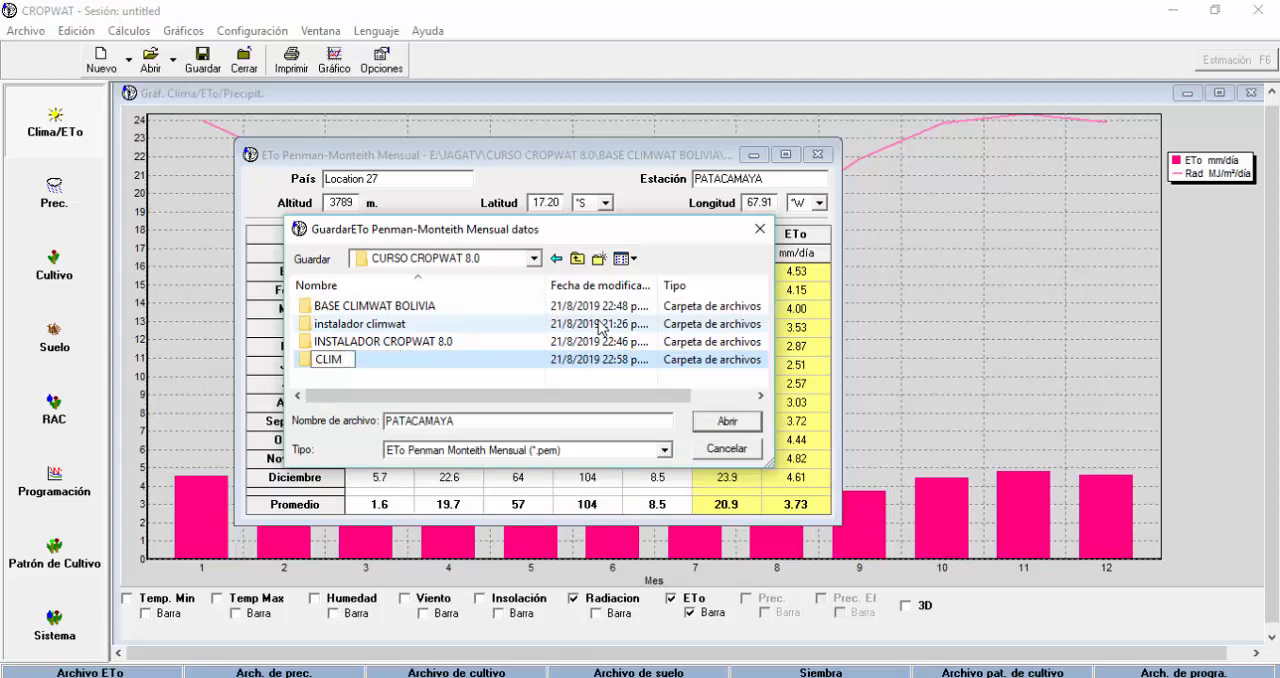
{"action": "type", "text": "A"}
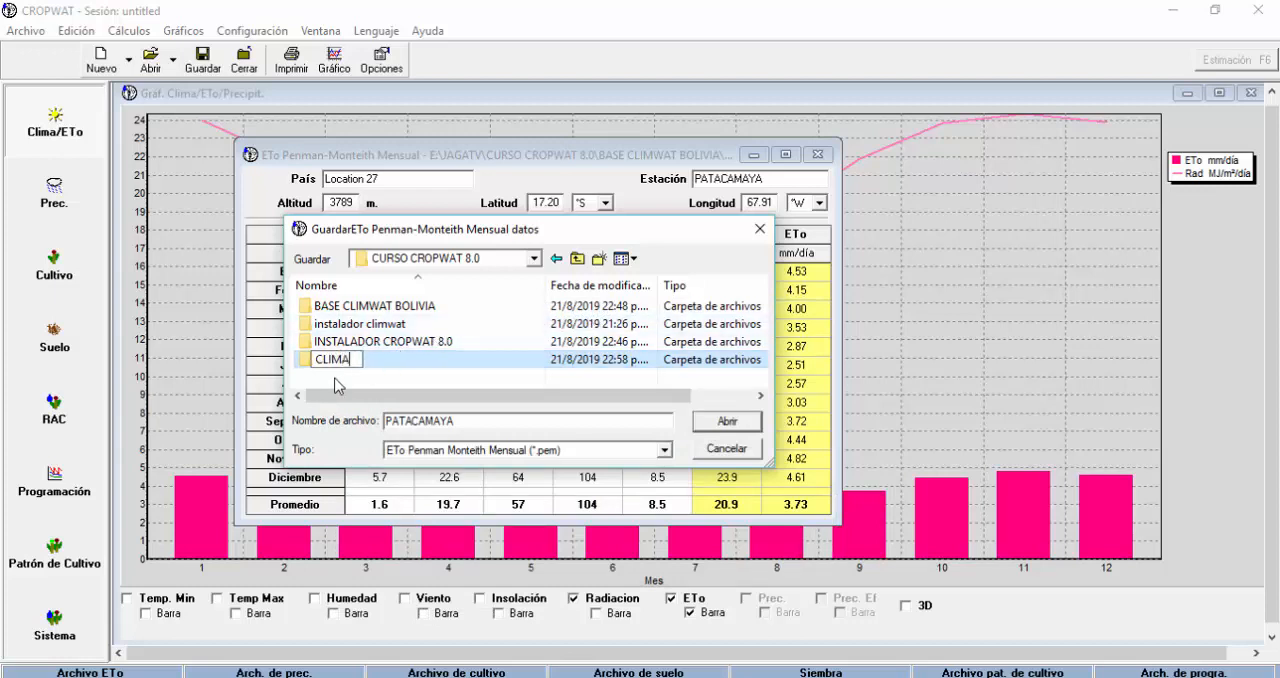
{"action": "key", "text": "Return"}
{"action": "double_click", "coordinate": [338, 324]}
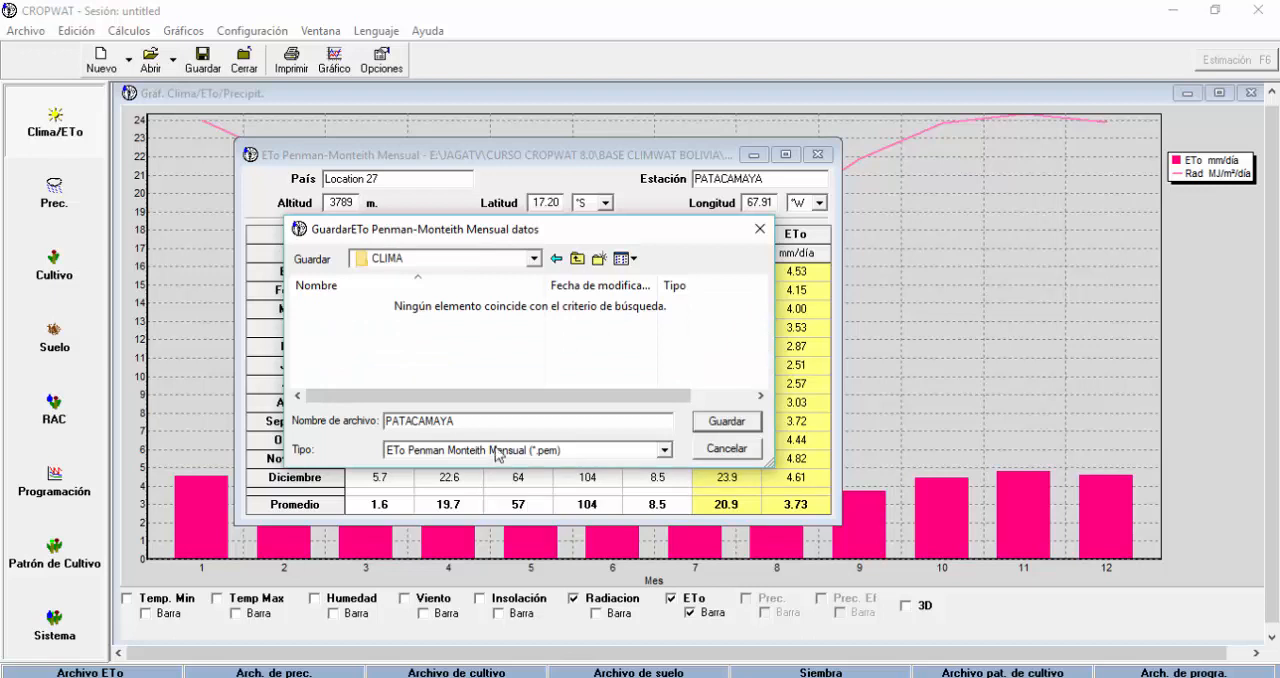
{"action": "left_click", "coordinate": [728, 421]}
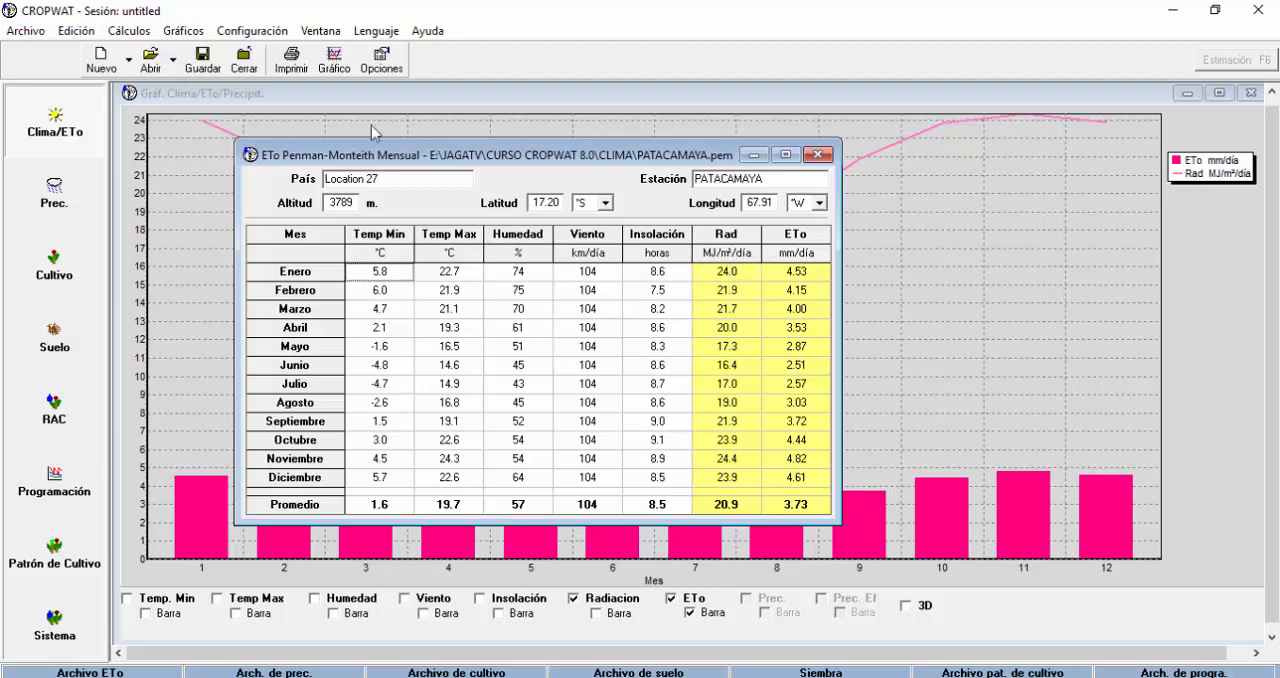
Open the Clima/ETo options, try the temperature-based ETo Penman-Monteith calculation, and return to "ETo Penman calculada de datos climáticos".
{"action": "left_click", "coordinate": [381, 63]}
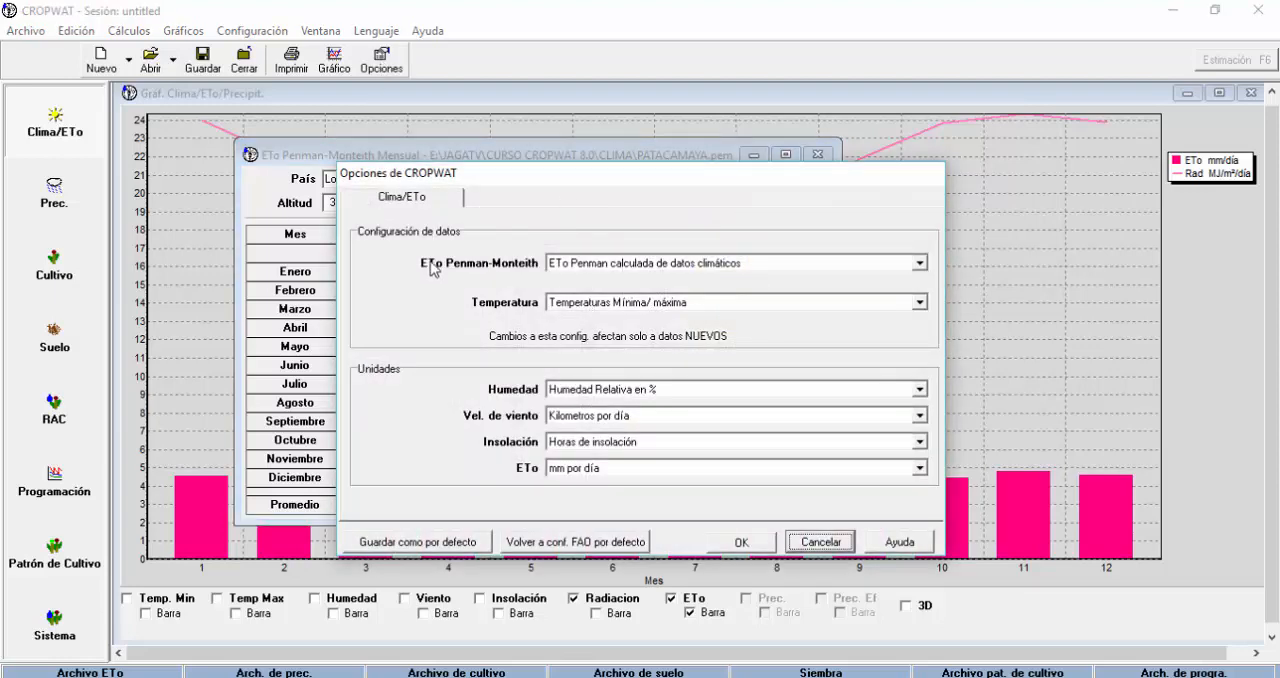
{"action": "left_click", "coordinate": [919, 263]}
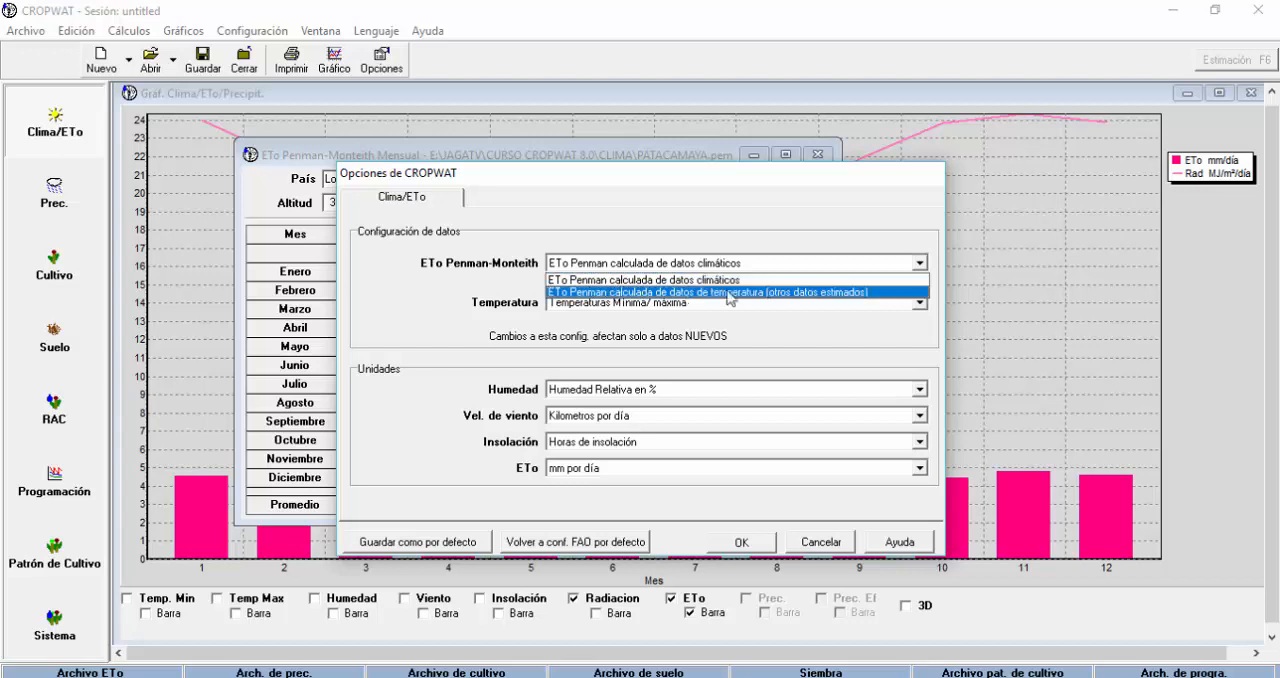
{"action": "left_click", "coordinate": [689, 292]}
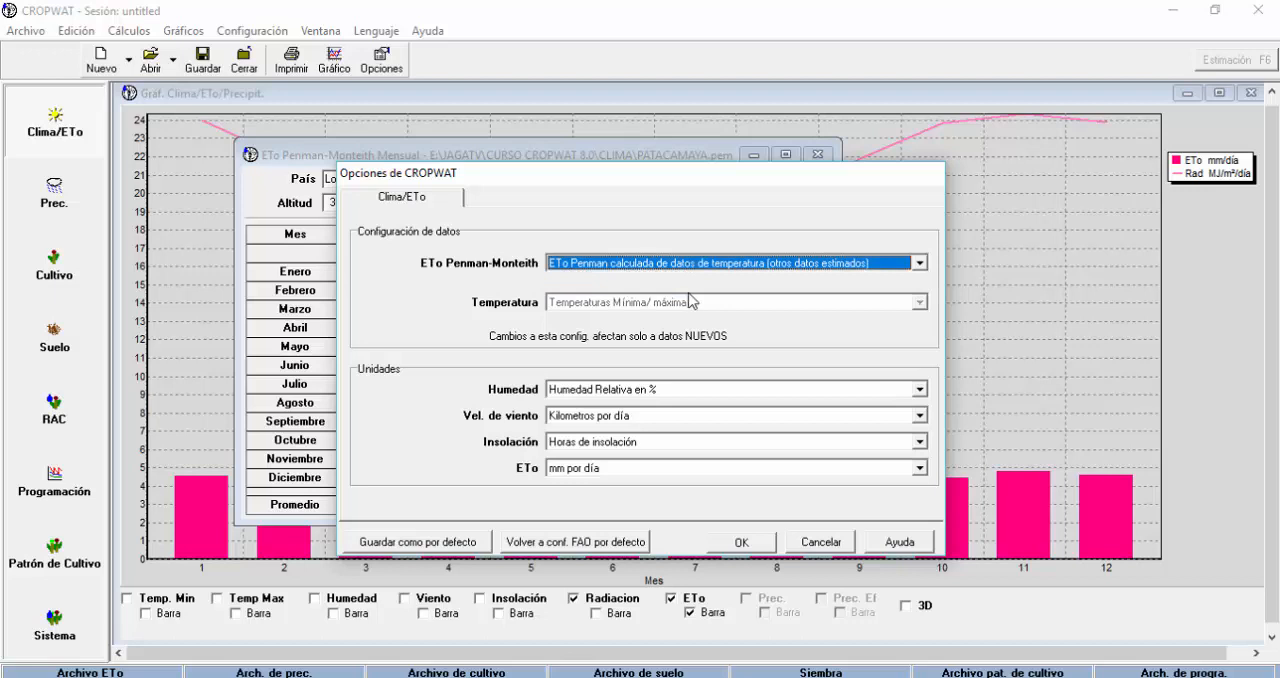
{"action": "left_click", "coordinate": [922, 264]}
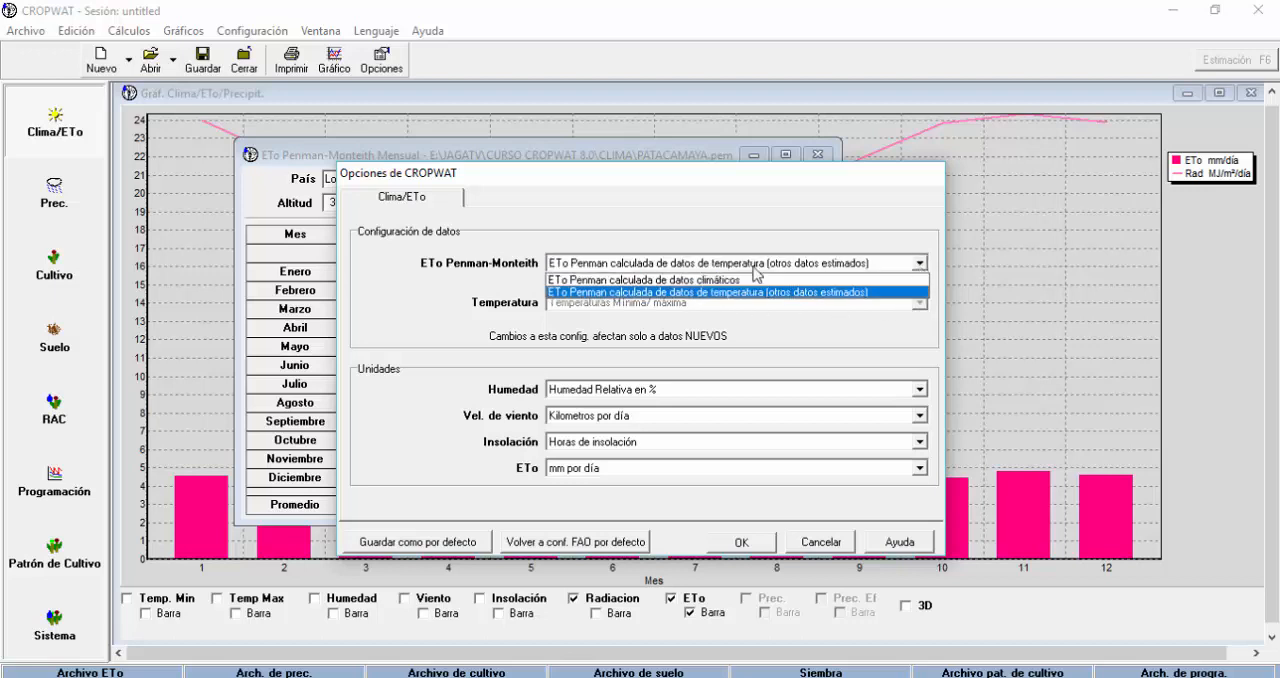
{"action": "left_click", "coordinate": [640, 278]}
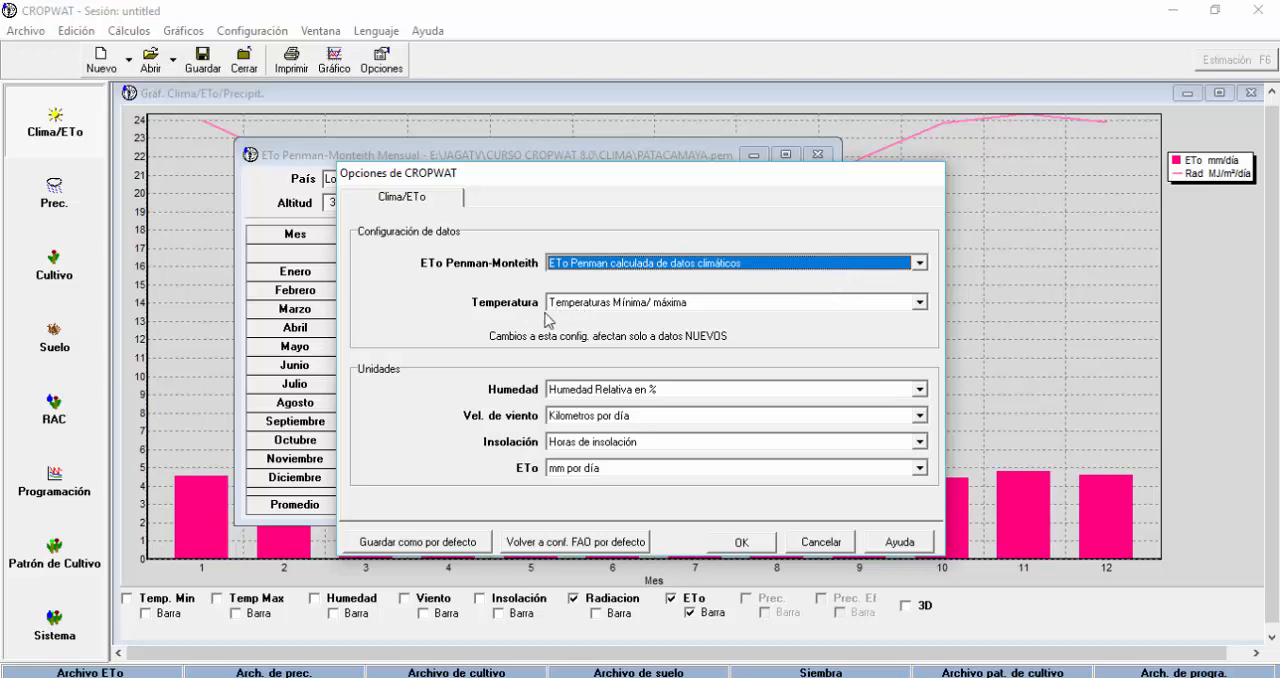
Try Temperaturas medias as the temperature data setting, and return it to Temperaturas Mínima/ máxima.
{"action": "left_click", "coordinate": [919, 302]}
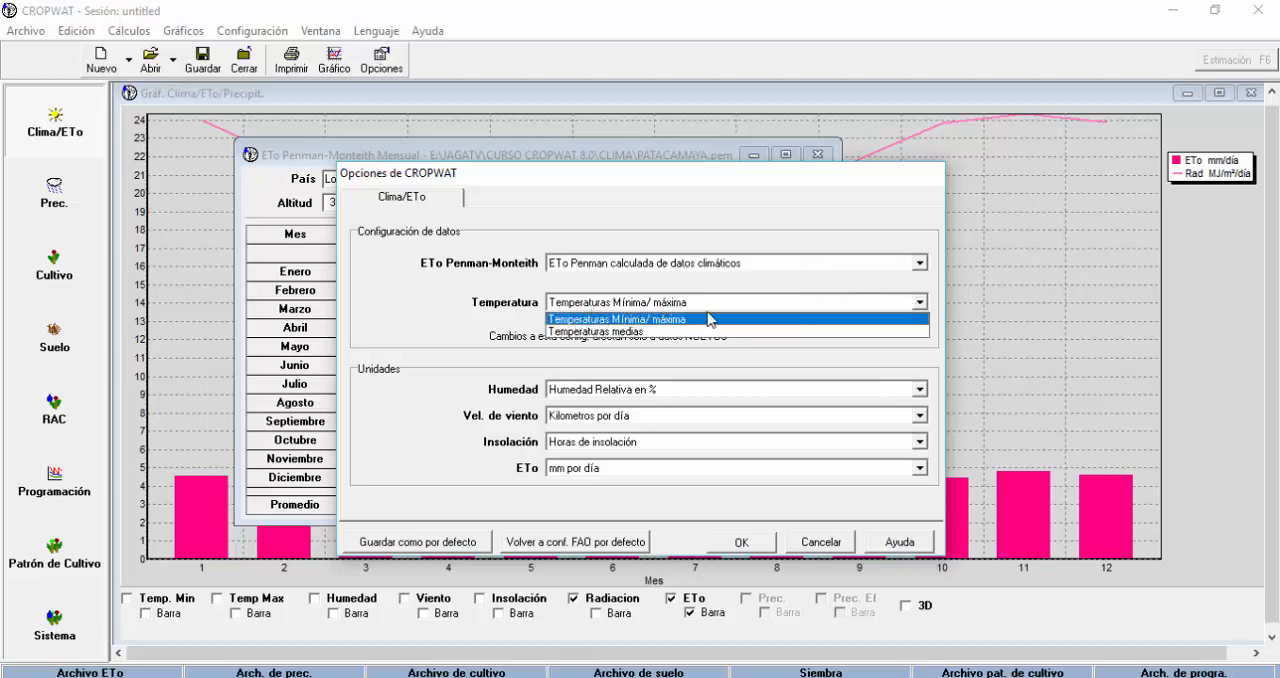
{"action": "left_click", "coordinate": [641, 331]}
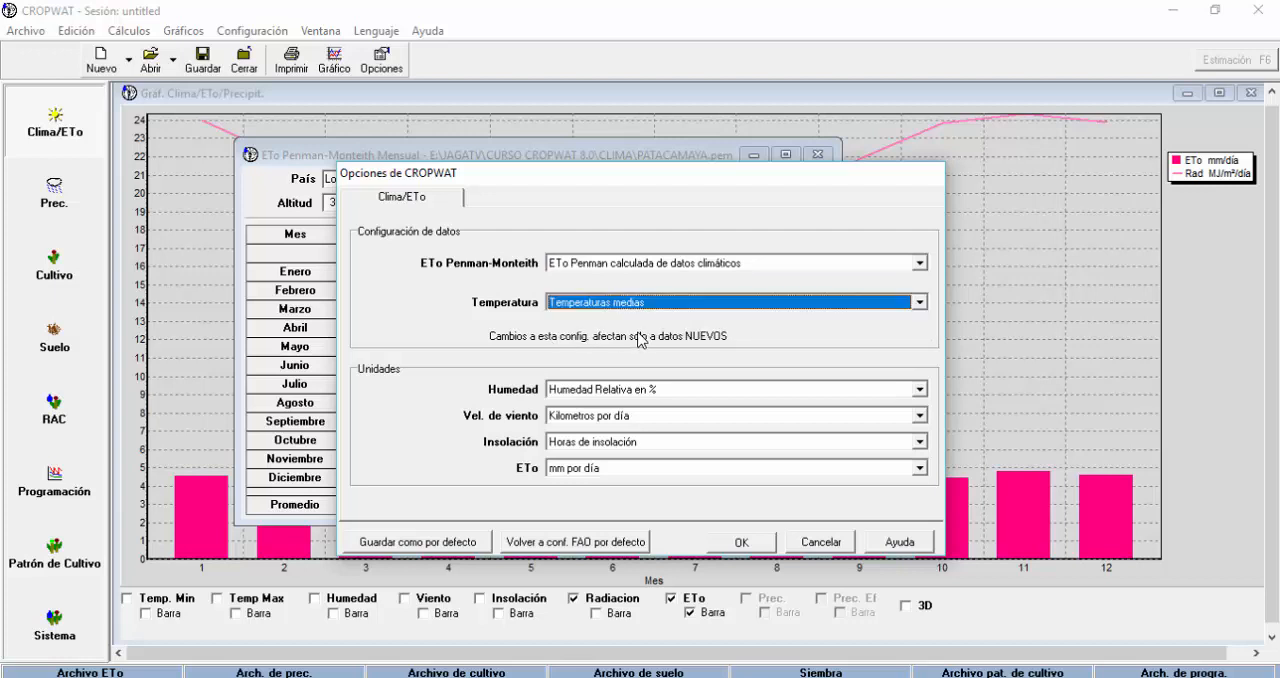
{"action": "left_click", "coordinate": [918, 302]}
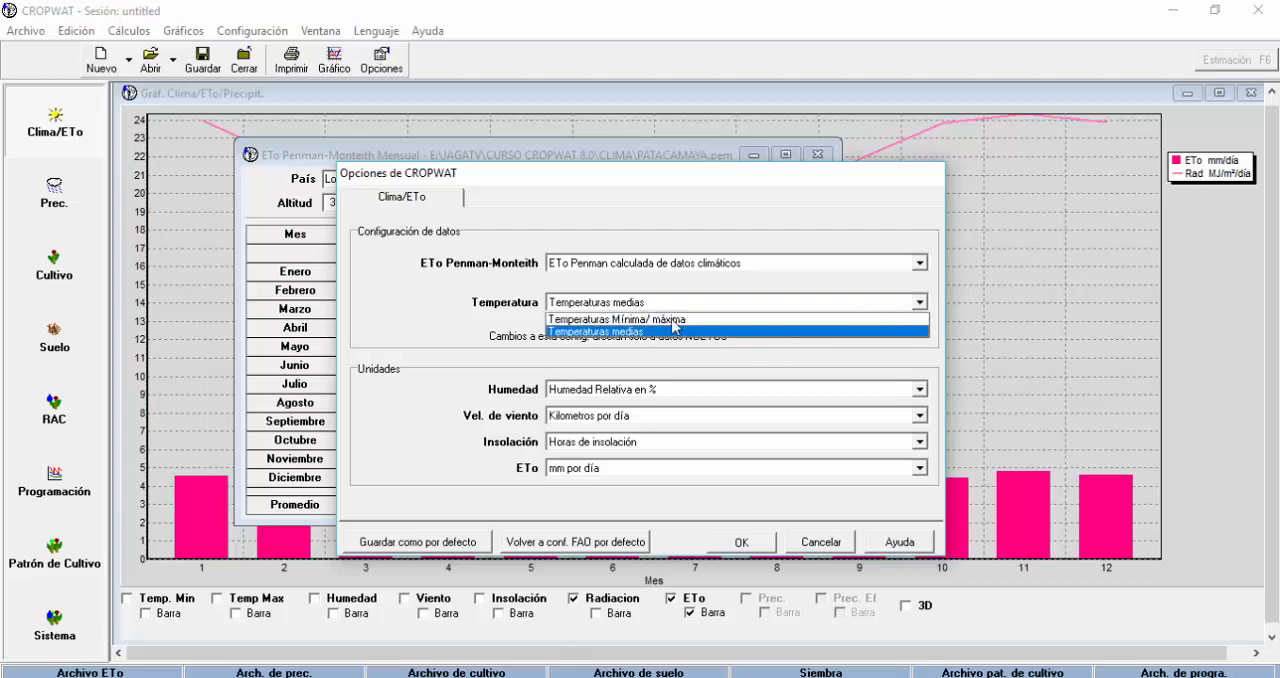
{"action": "left_click", "coordinate": [627, 320]}
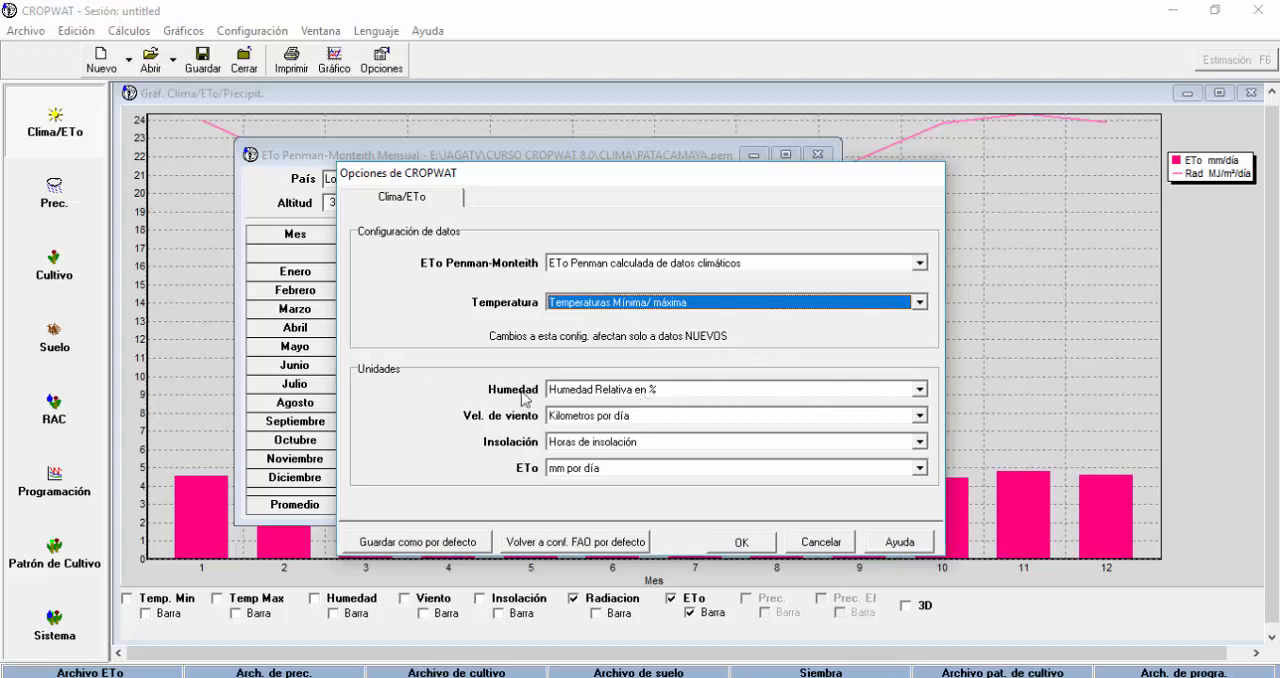
Review the humidity unit choices, and set wind speed to Metros por seg and sunshine to Horas de insolación.
{"action": "left_click", "coordinate": [919, 389]}
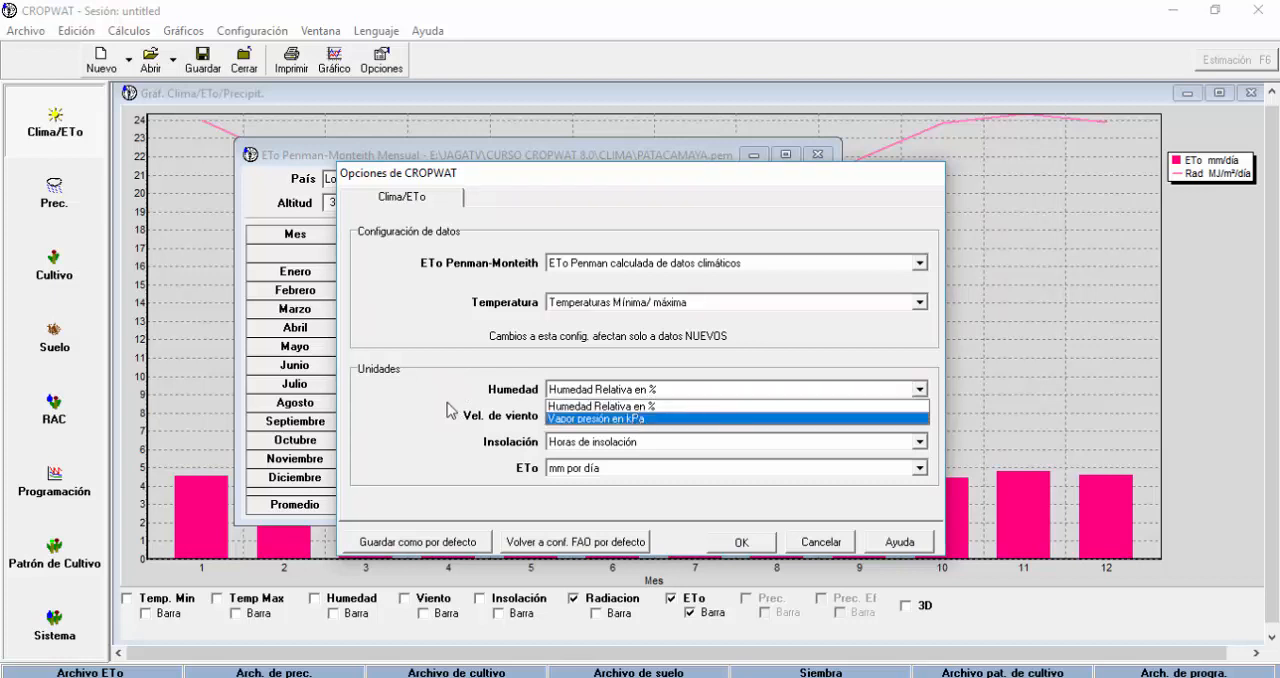
{"action": "left_click", "coordinate": [451, 410]}
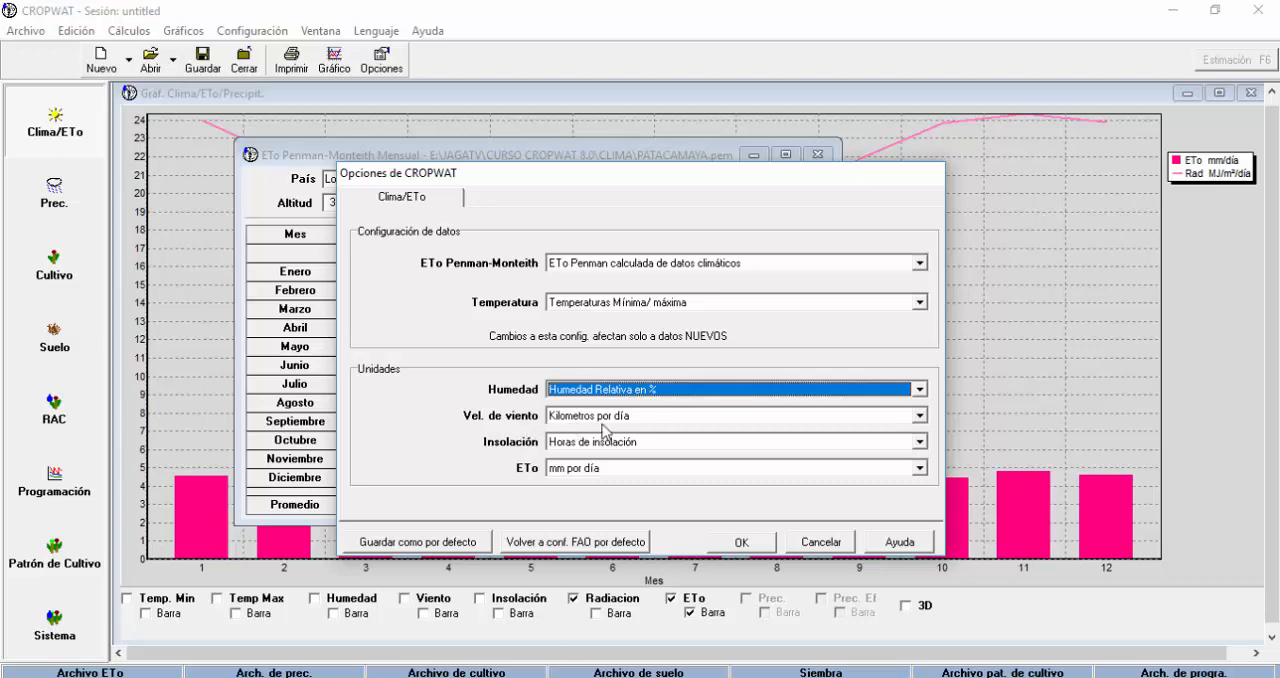
{"action": "left_click", "coordinate": [921, 415]}
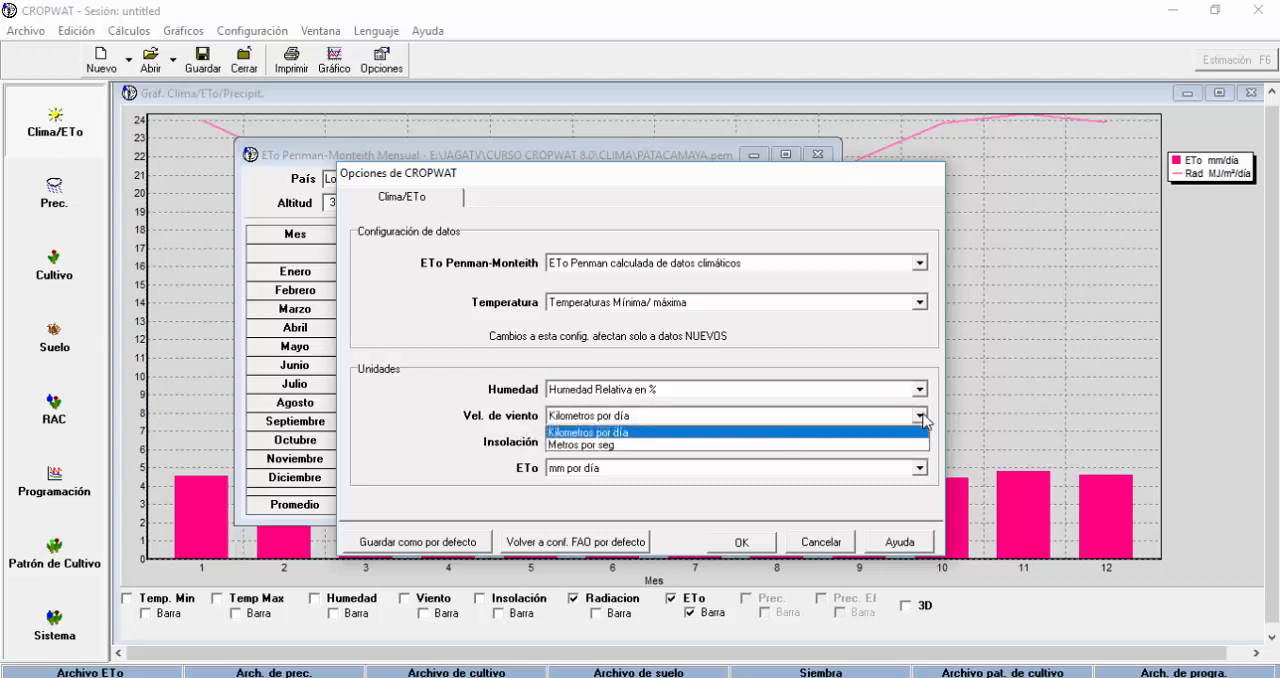
{"action": "left_click", "coordinate": [630, 445]}
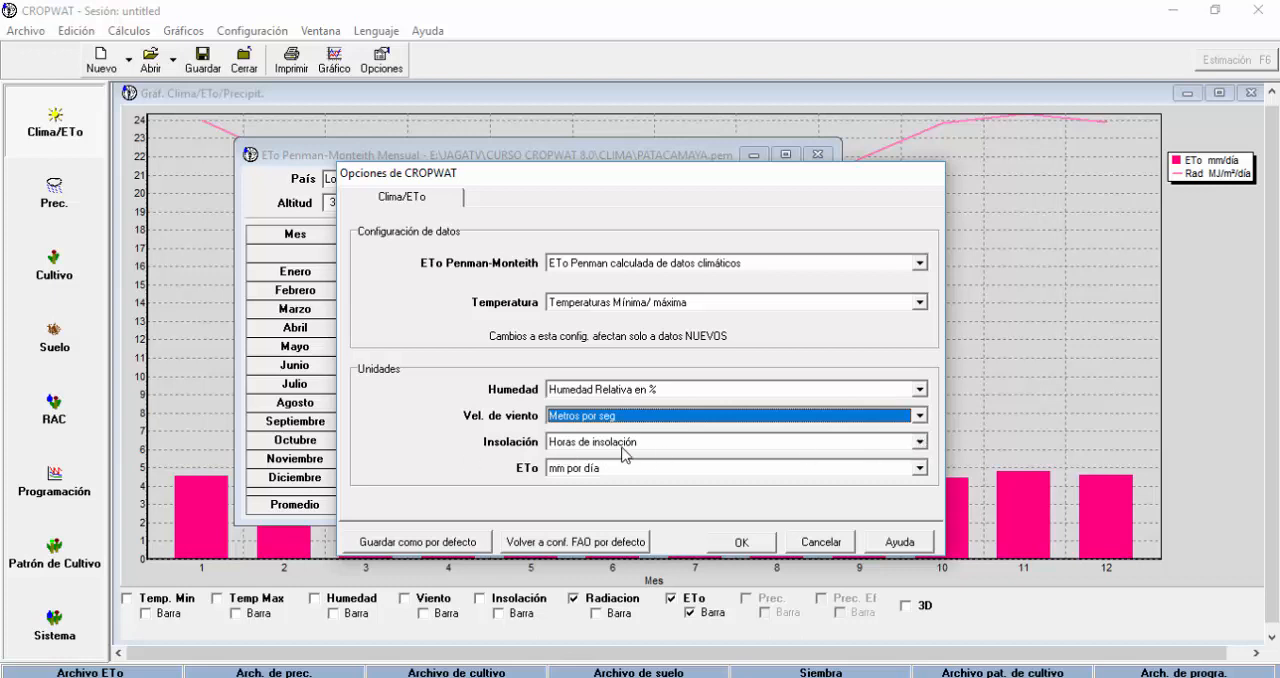
{"action": "left_click", "coordinate": [919, 442]}
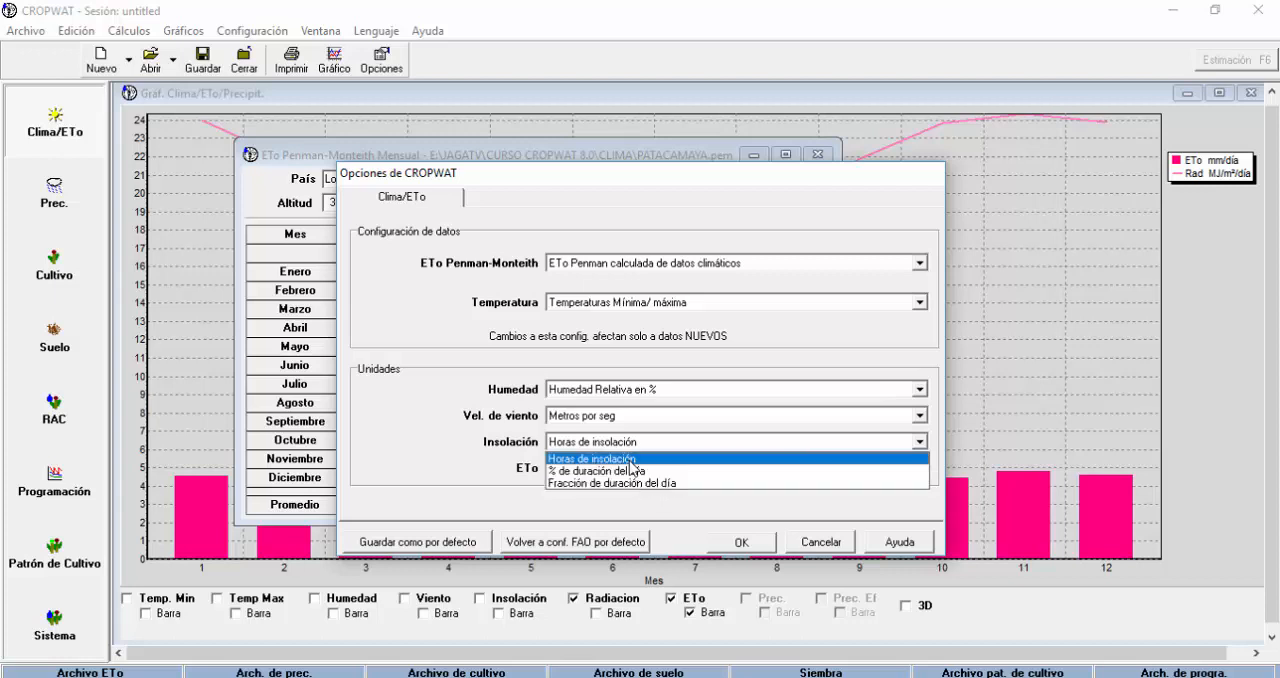
{"action": "left_click", "coordinate": [632, 459]}
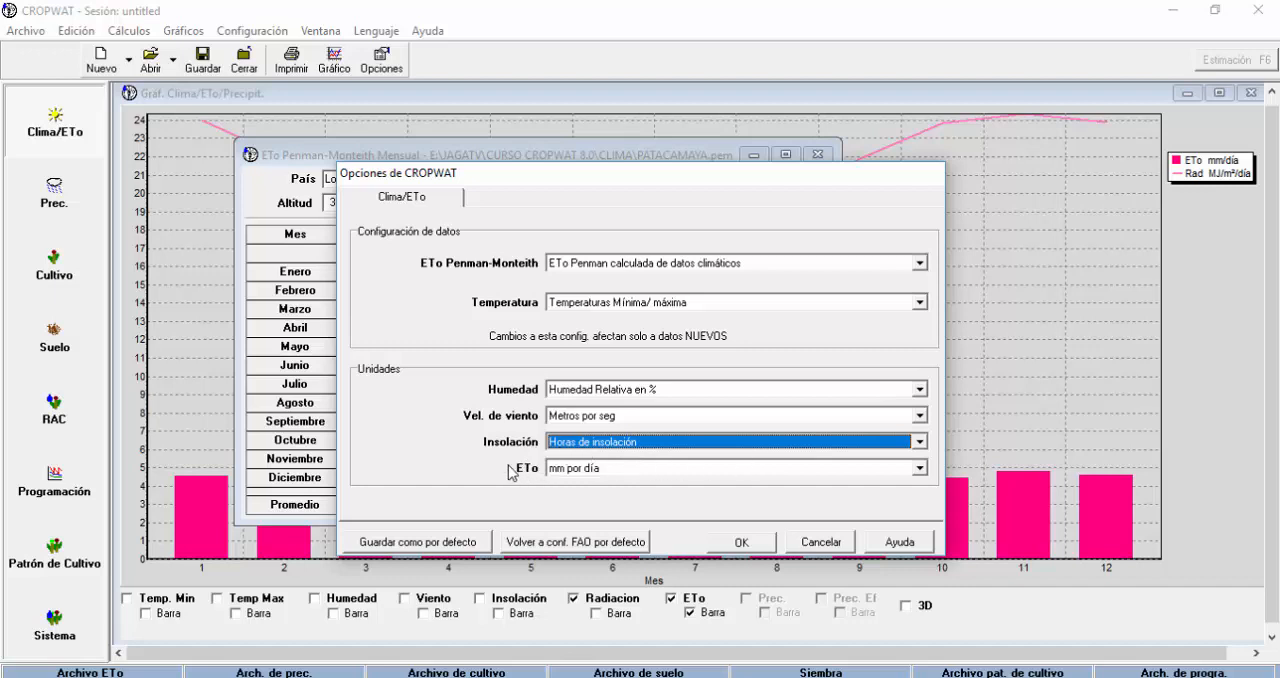
Set the ETo unit to mm por día, accept the options, and close the climate chart to leave only the monthly ETo table.
{"action": "left_click", "coordinate": [919, 467]}
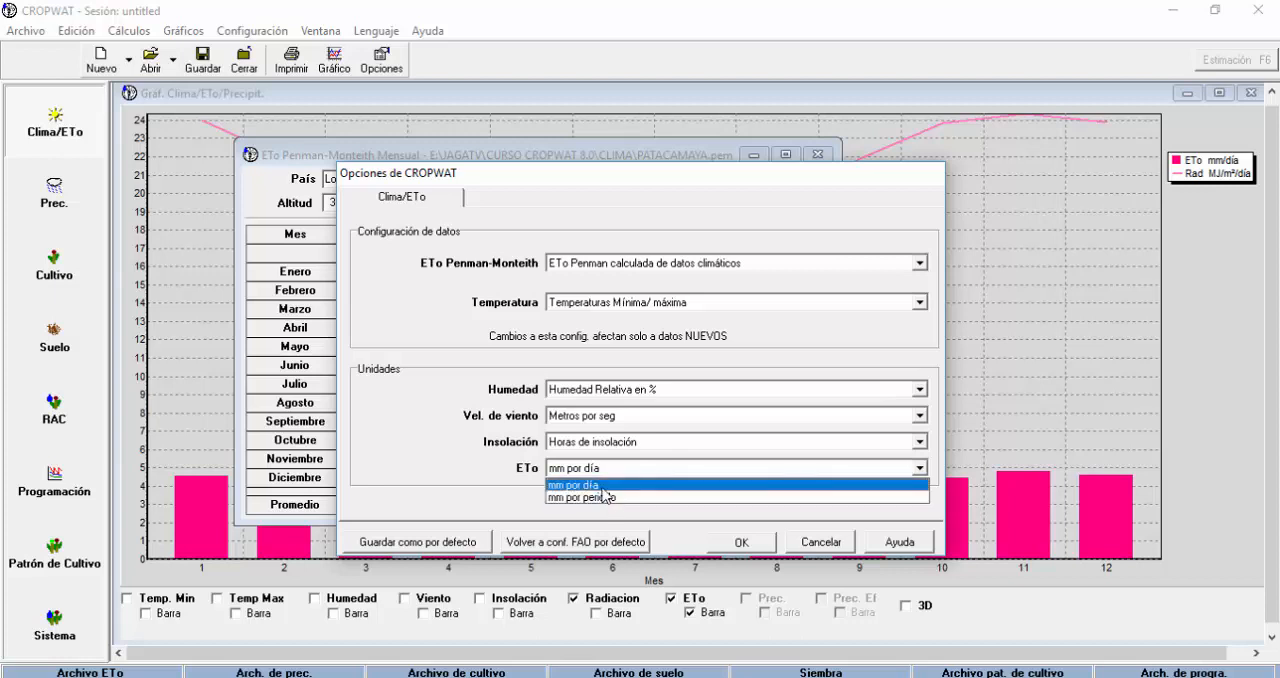
{"action": "left_click", "coordinate": [597, 486]}
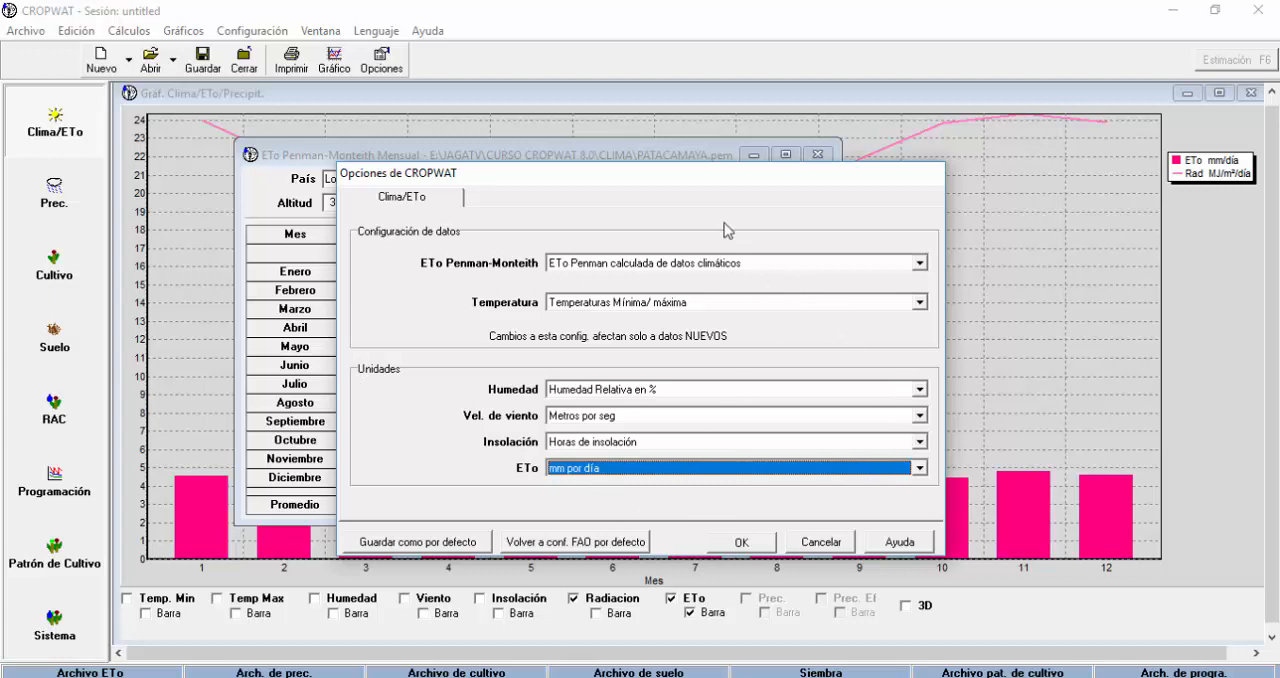
{"action": "left_click_drag", "start_coordinate": [711, 180], "coordinate": [586, 155]}
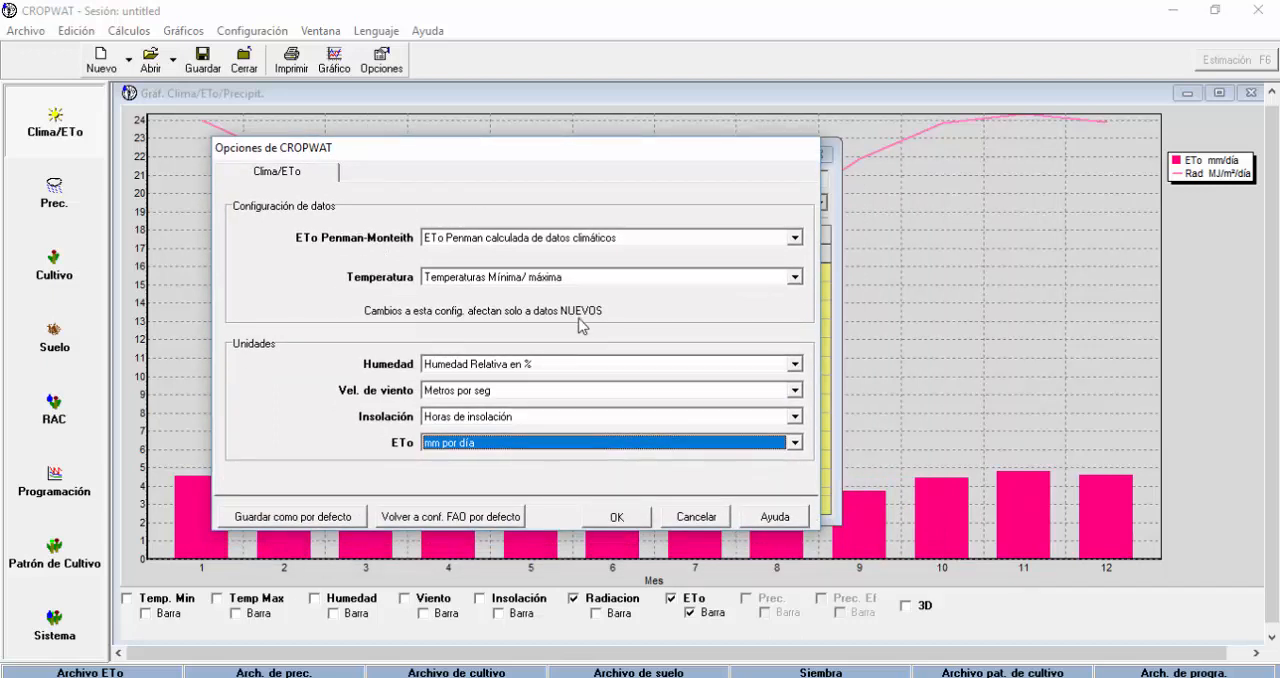
{"action": "left_click", "coordinate": [618, 522]}
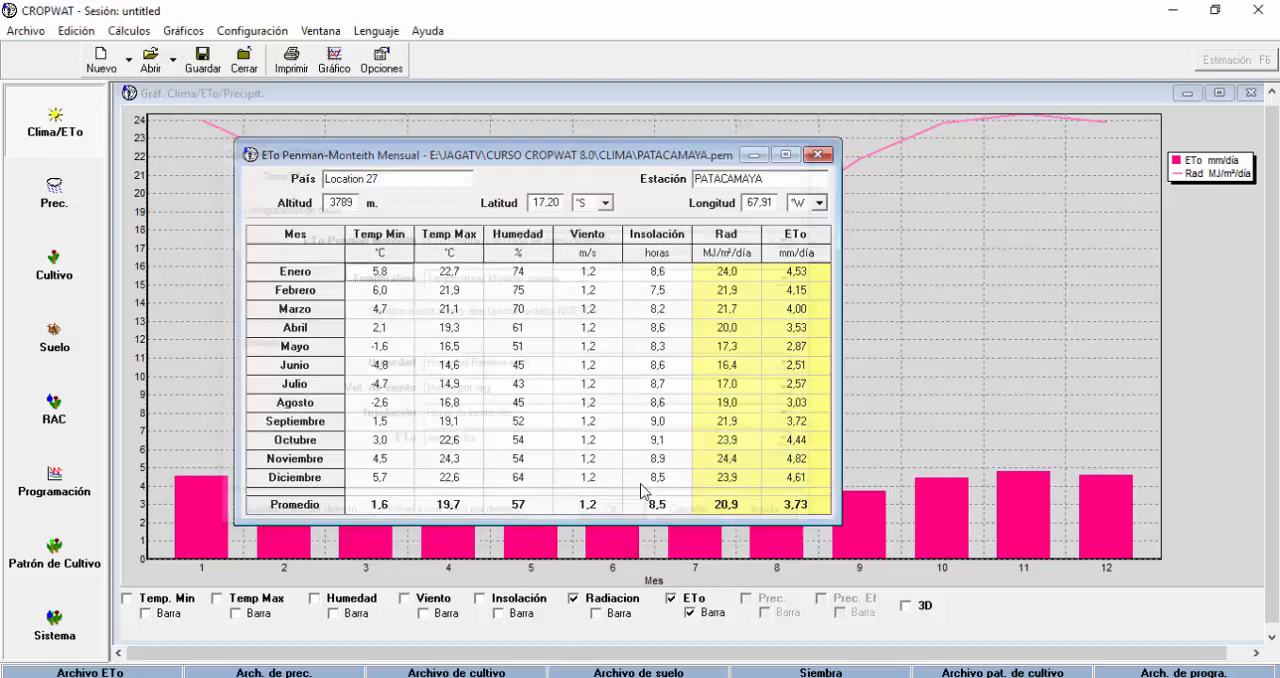
{"action": "left_click", "coordinate": [1248, 93]}
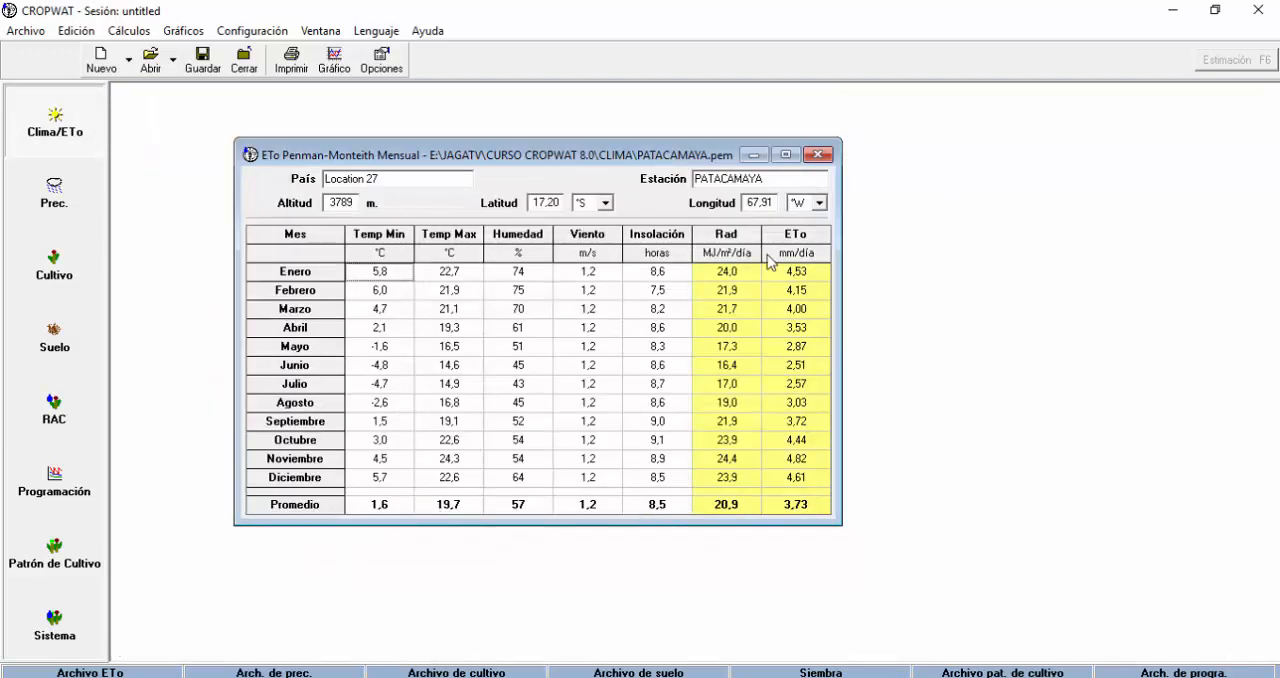
{"action": "left_click_drag", "start_coordinate": [584, 167], "coordinate": [604, 195]}
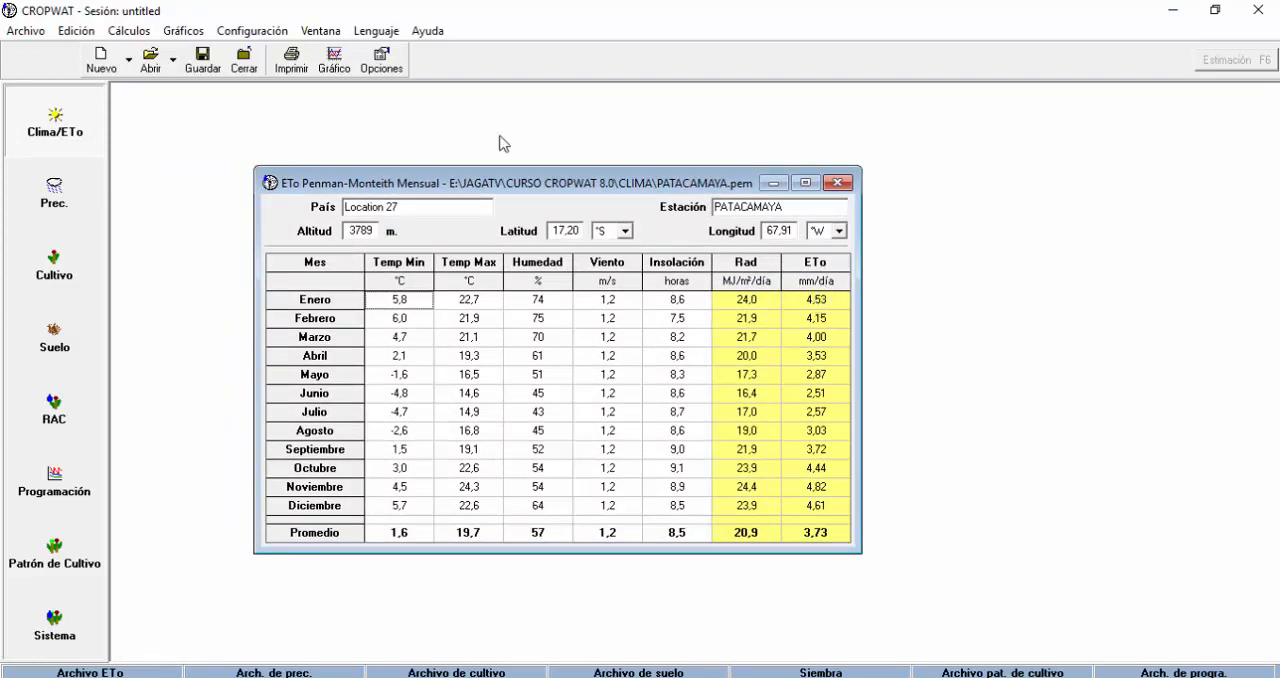
Change the ETo unit to mm por periodo in the Clima/ETo options and apply it to the monthly table.
{"action": "left_click", "coordinate": [384, 66]}
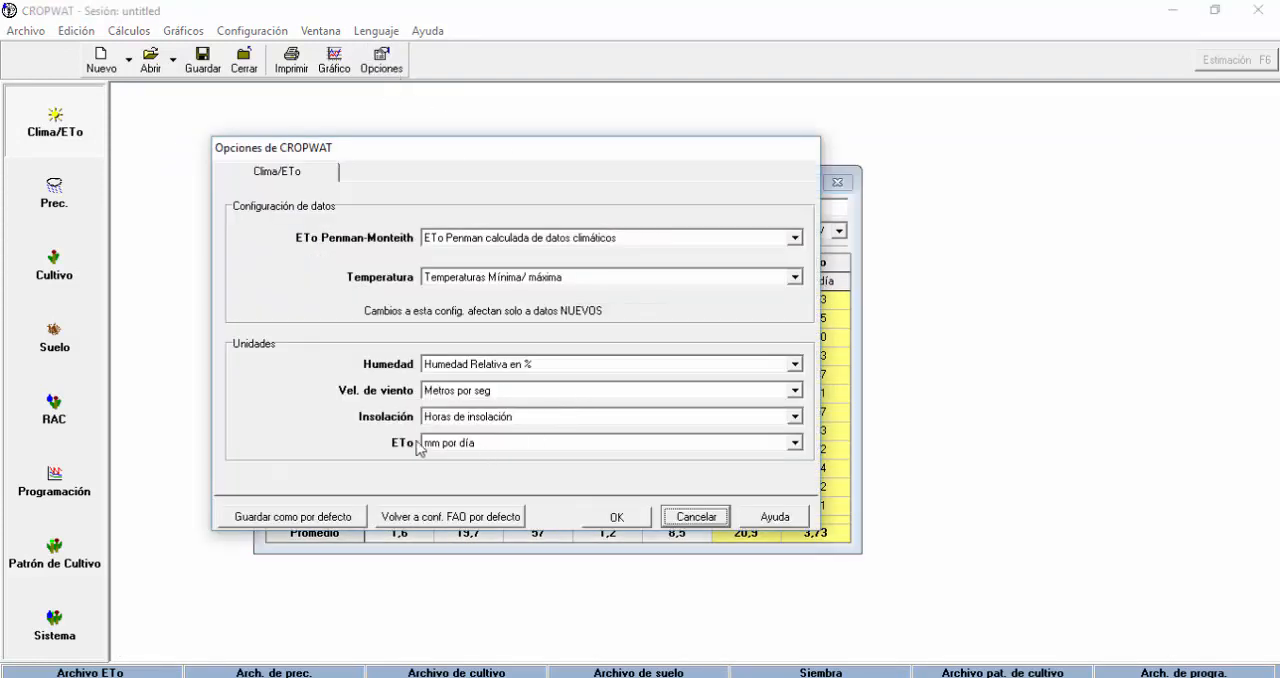
{"action": "left_click", "coordinate": [793, 443]}
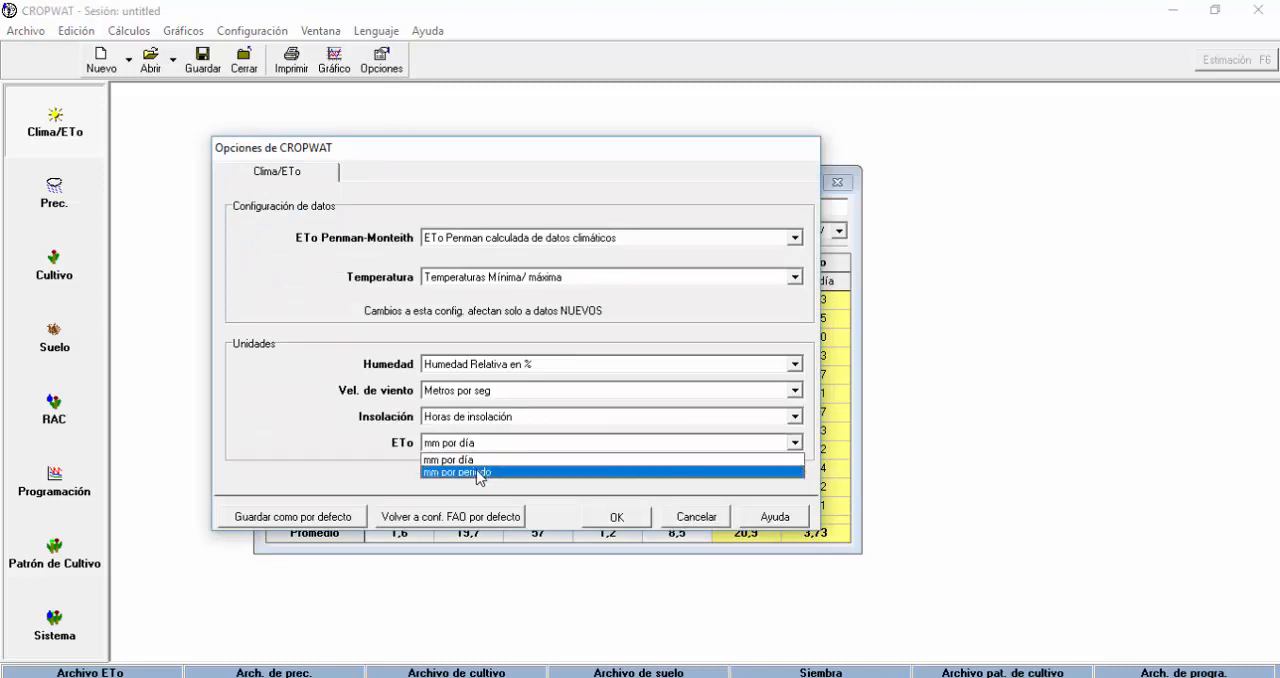
{"action": "left_click", "coordinate": [497, 470]}
{"action": "left_click_drag", "start_coordinate": [714, 149], "coordinate": [508, 130]}
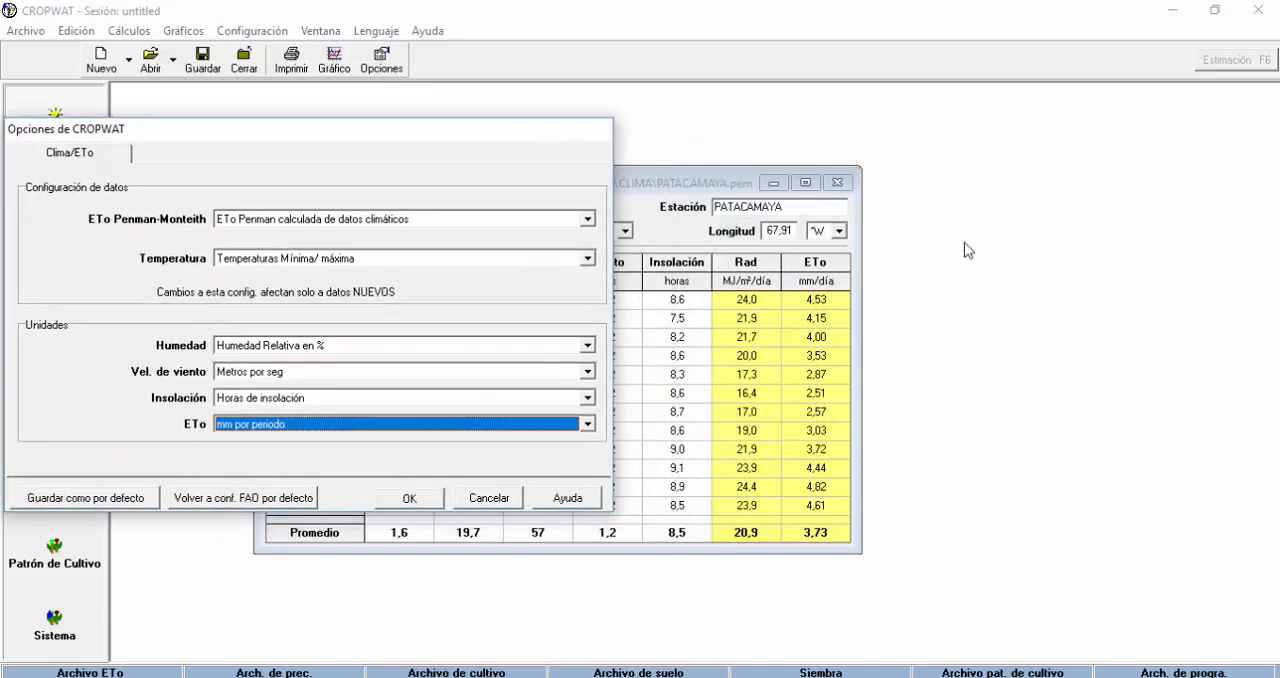
{"action": "left_click", "coordinate": [412, 502]}
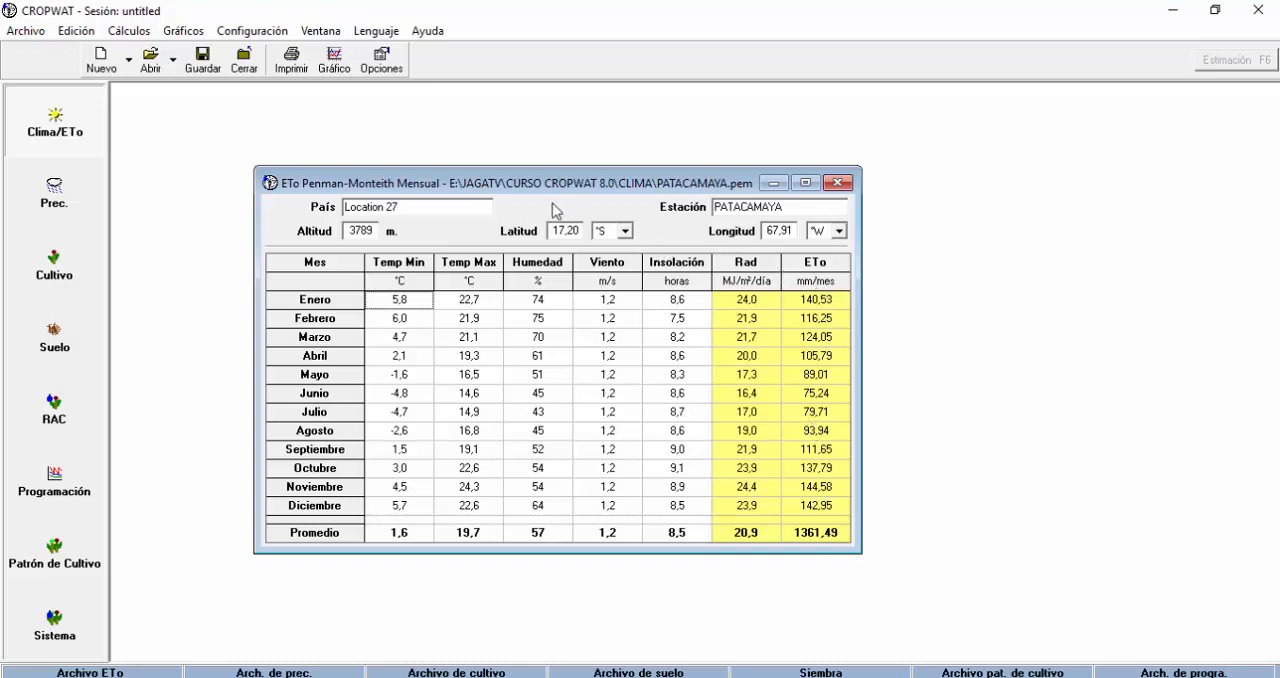
Return the ETo unit to mm por día in the Clima/ETo options and apply it.
{"action": "left_click", "coordinate": [387, 66]}
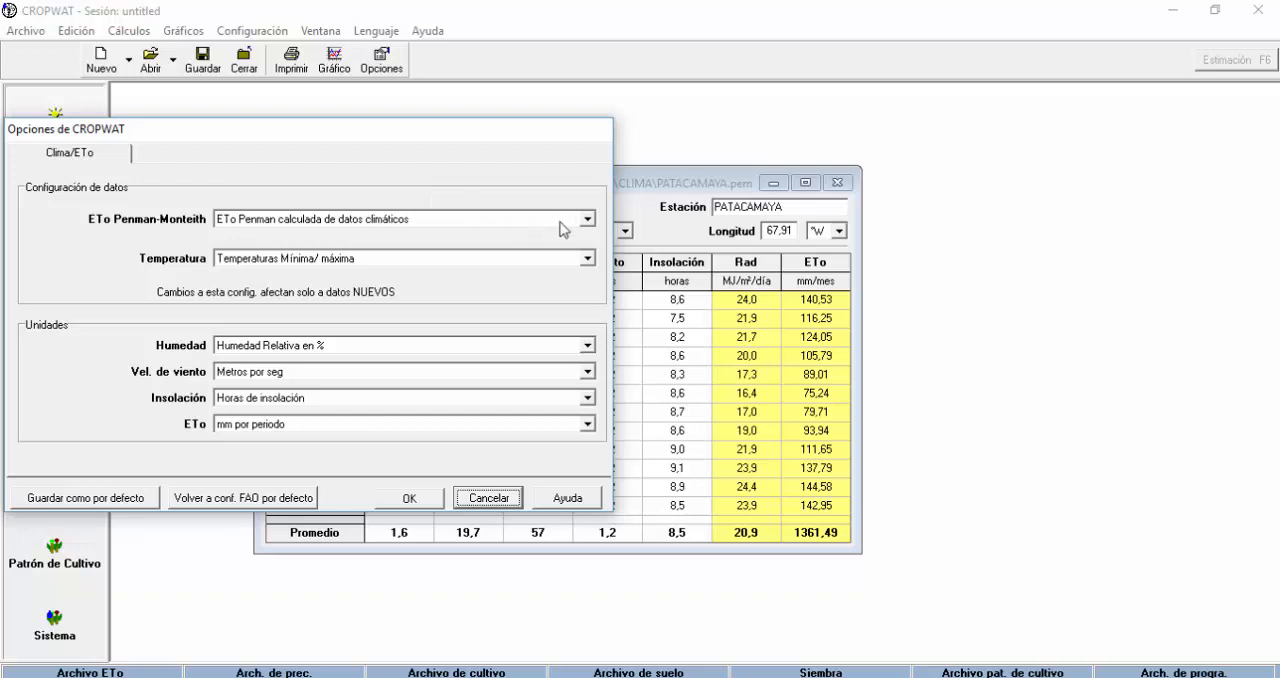
{"action": "left_click", "coordinate": [587, 424]}
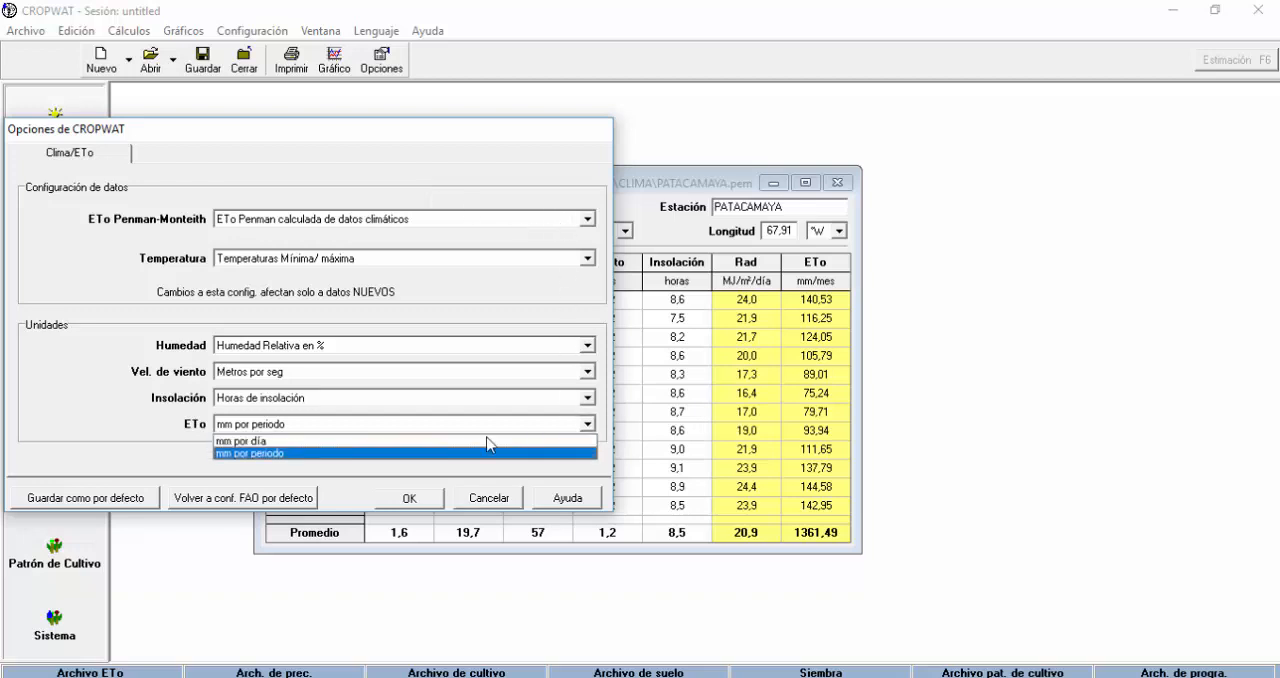
{"action": "left_click", "coordinate": [279, 441]}
{"action": "left_click", "coordinate": [412, 500]}
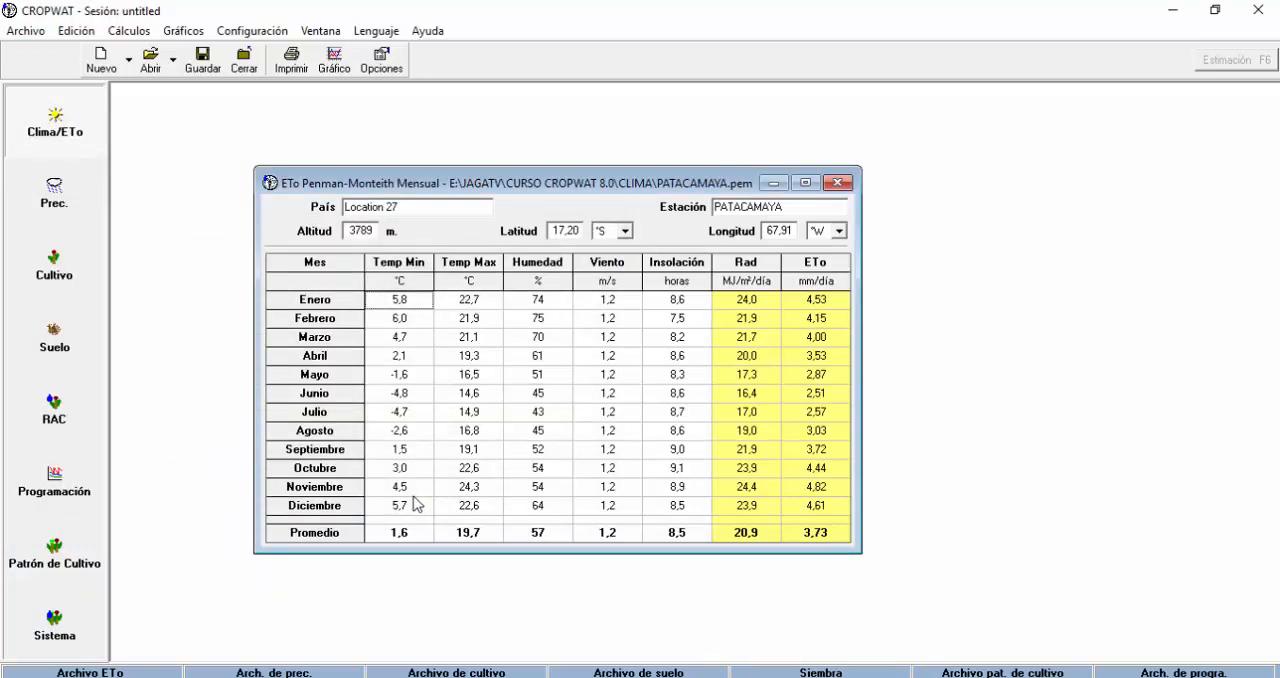
Change the sunshine unit to % de duración del día and apply it to the monthly table.
{"action": "left_click", "coordinate": [385, 66]}
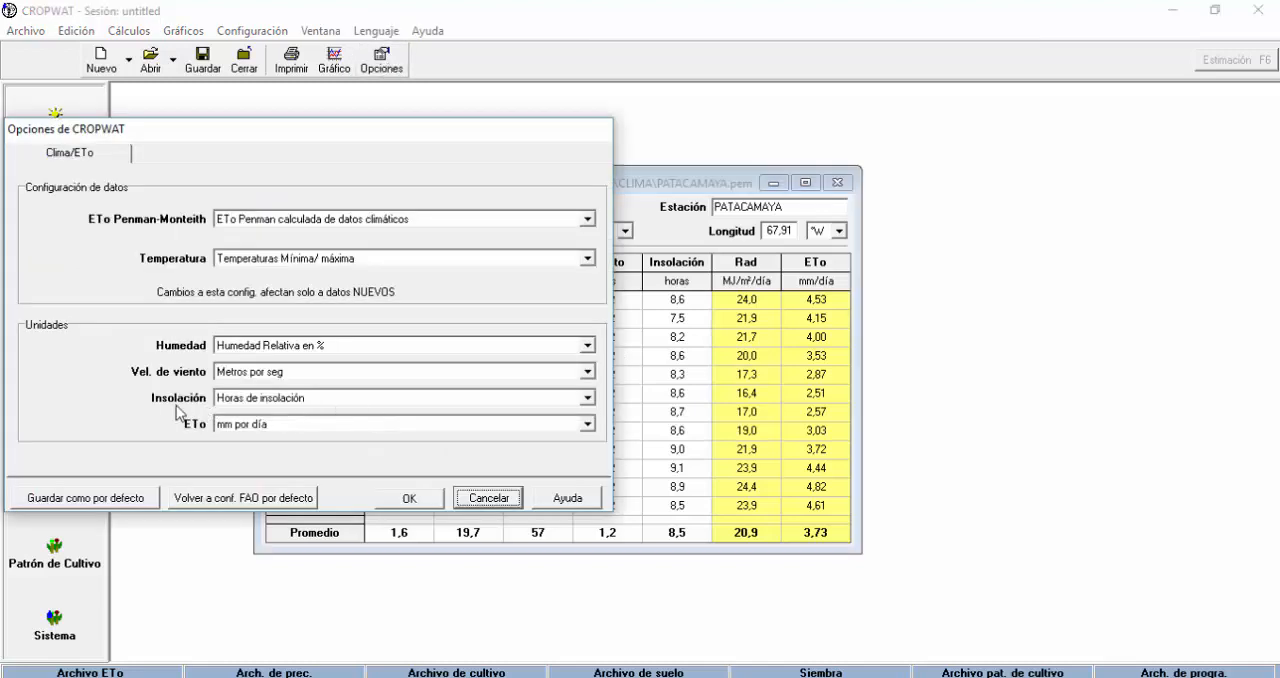
{"action": "left_click", "coordinate": [590, 399]}
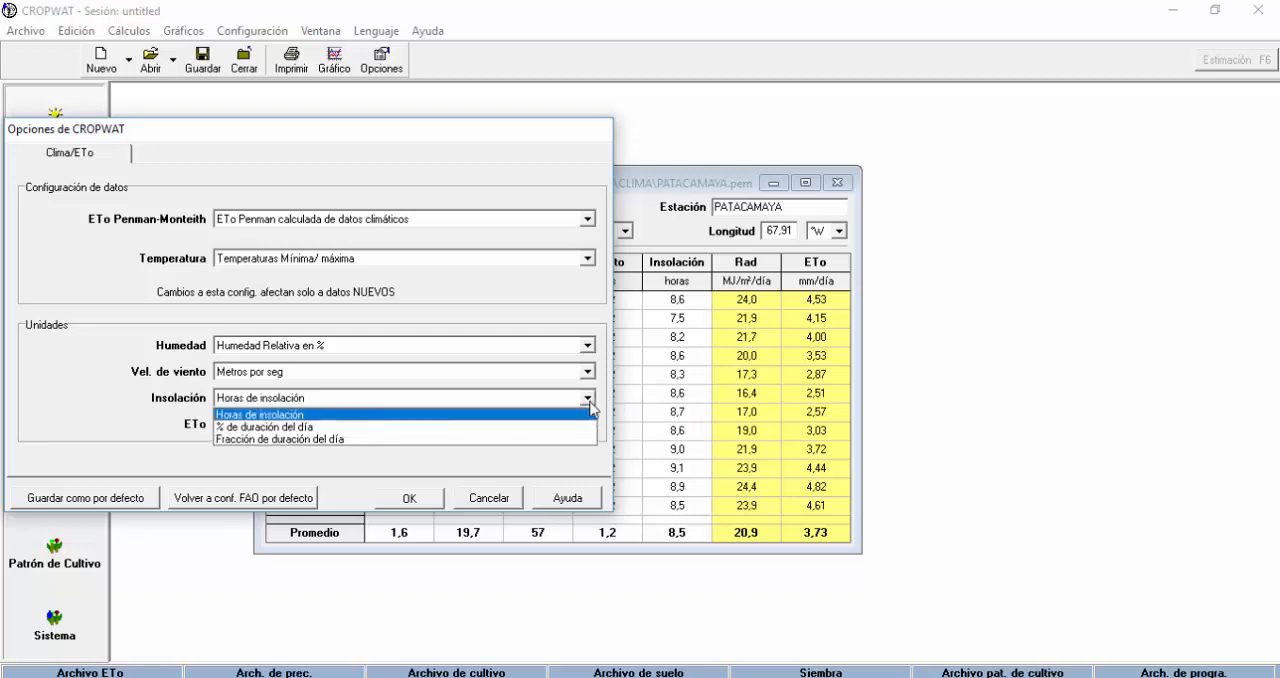
{"action": "left_click", "coordinate": [298, 430]}
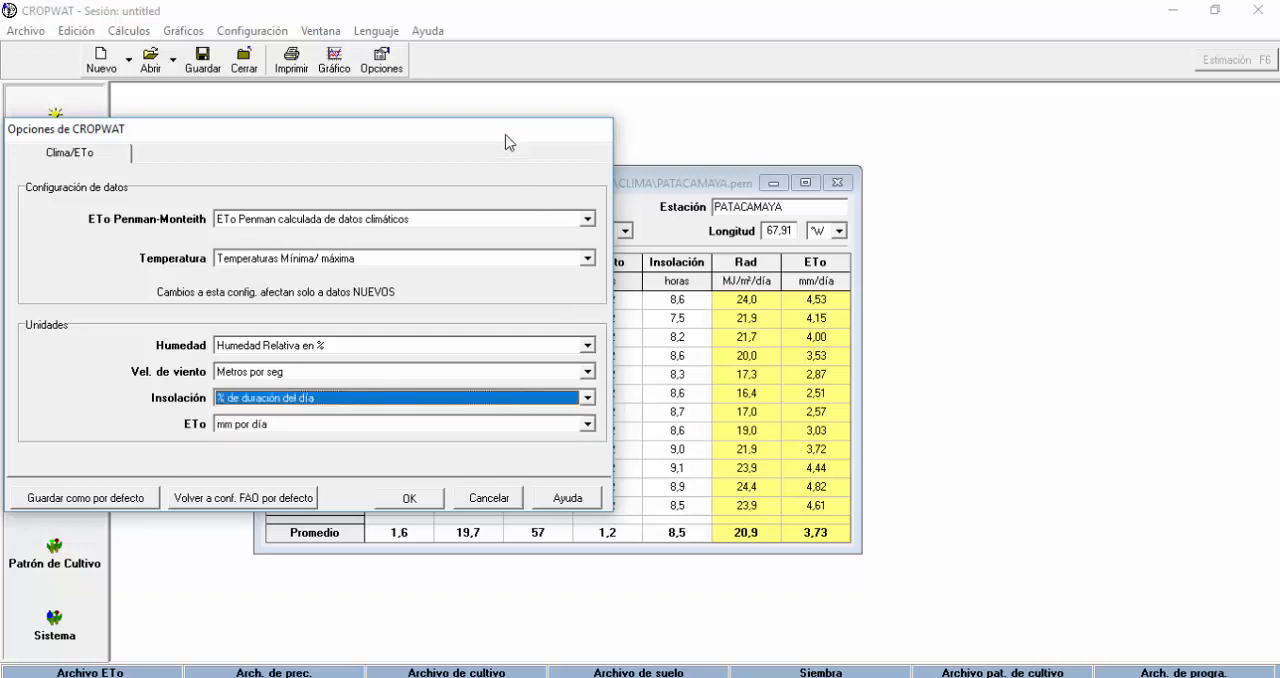
{"action": "left_click_drag", "start_coordinate": [506, 138], "coordinate": [498, 111]}
{"action": "left_click", "coordinate": [400, 472]}
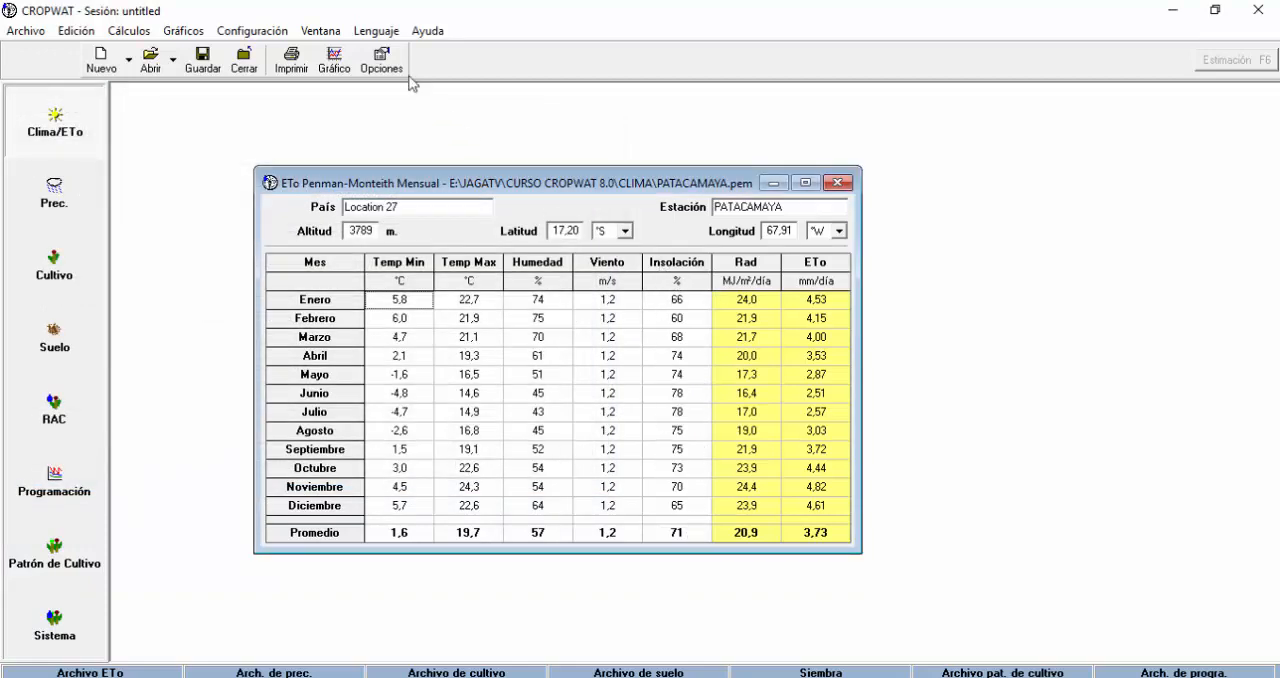
Reopen the Clima/ETo options and return the sunshine unit to Horas de insolación.
{"action": "left_click", "coordinate": [382, 60]}
{"action": "left_click", "coordinate": [580, 372]}
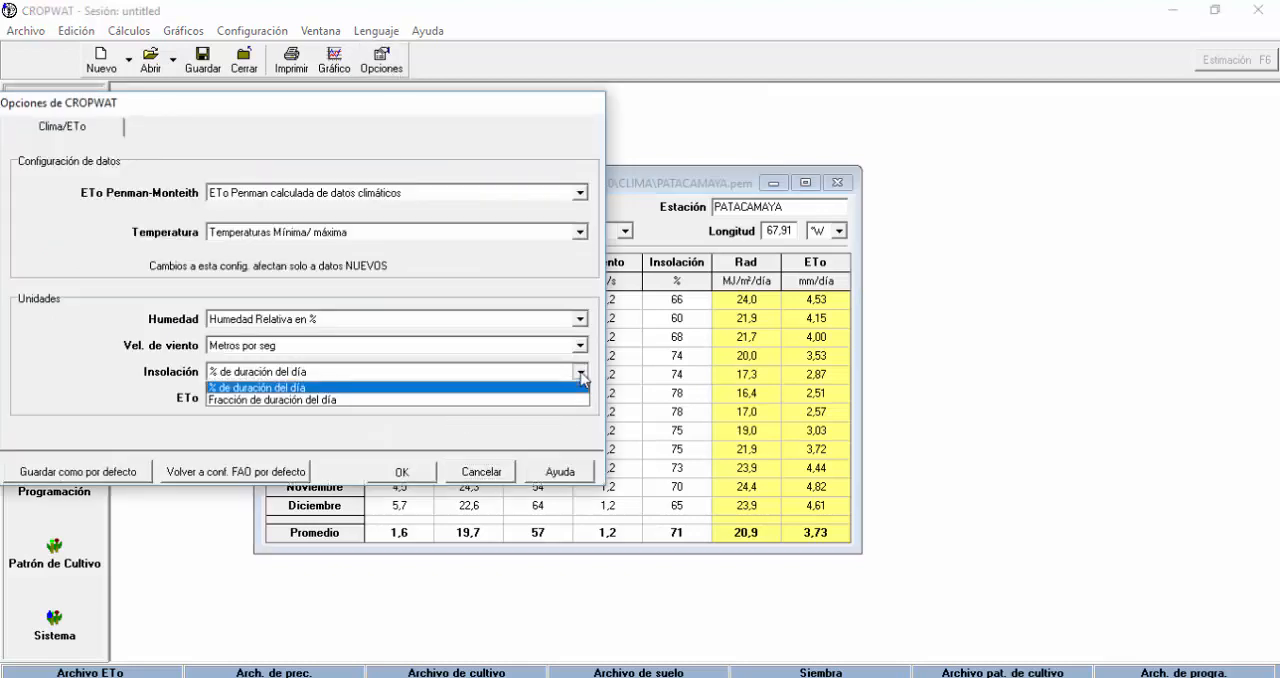
{"action": "left_click", "coordinate": [278, 388]}
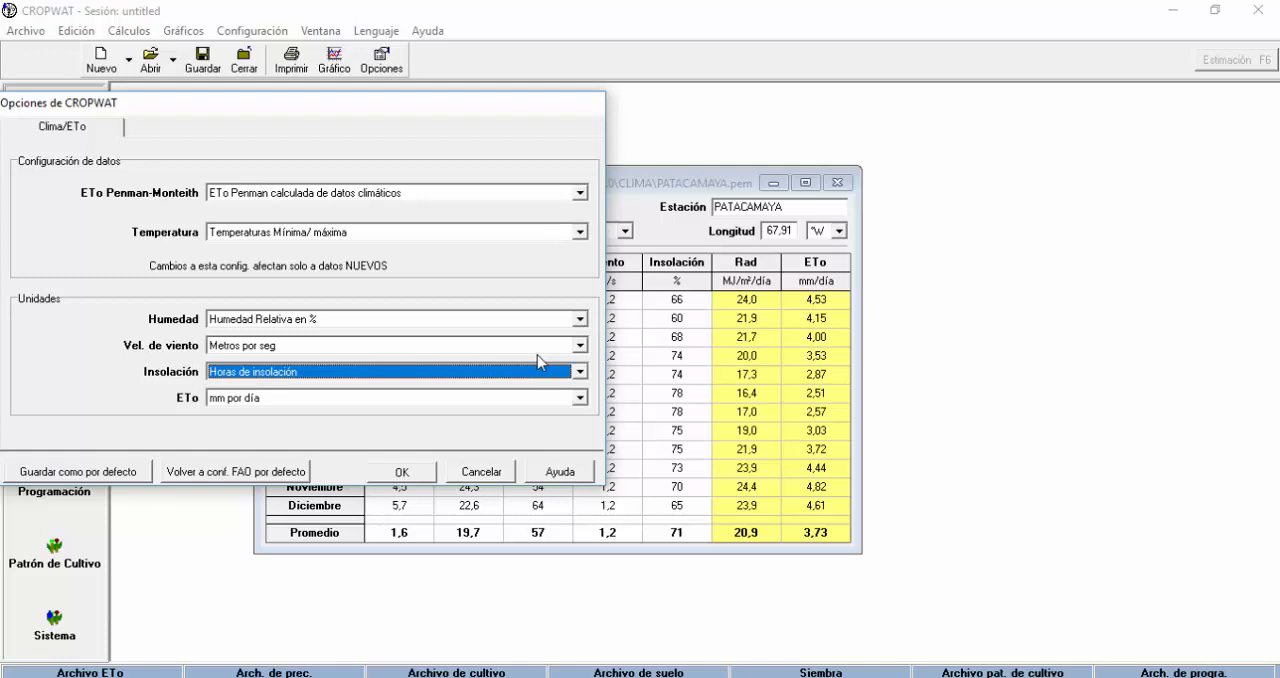
Try Kilometros por día as the wind speed unit, and return it to Metros por seg.
{"action": "left_click", "coordinate": [580, 345]}
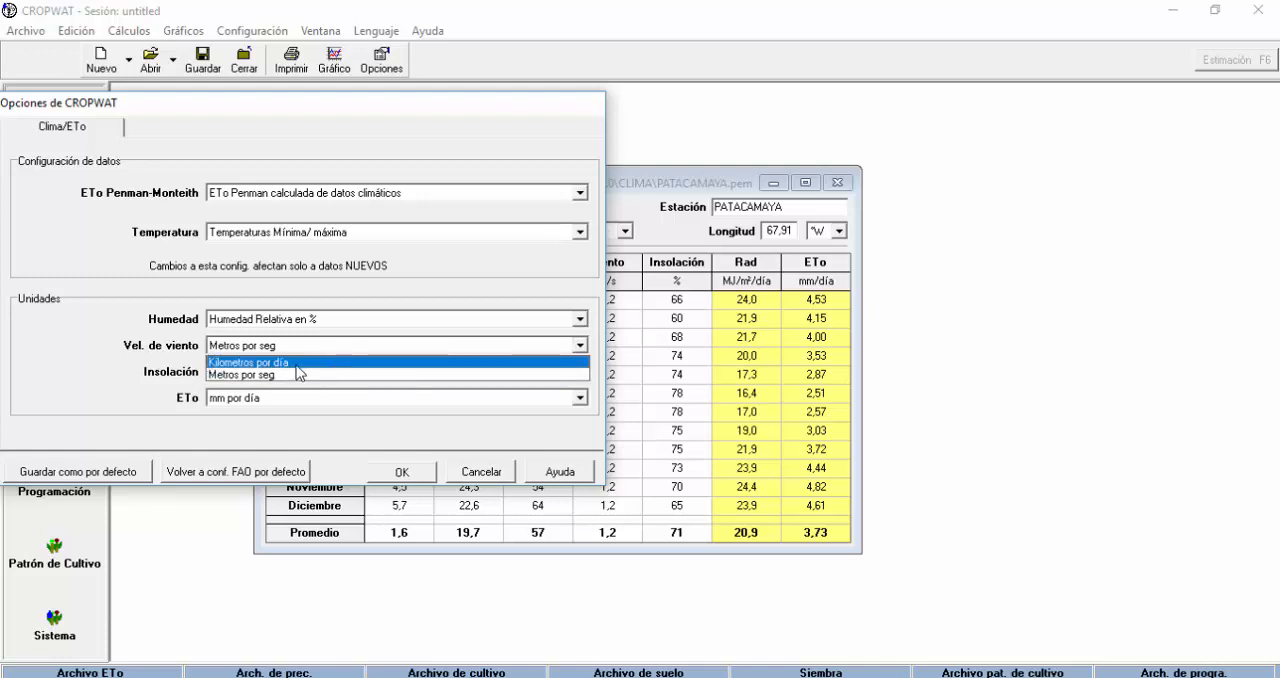
{"action": "left_click", "coordinate": [297, 366]}
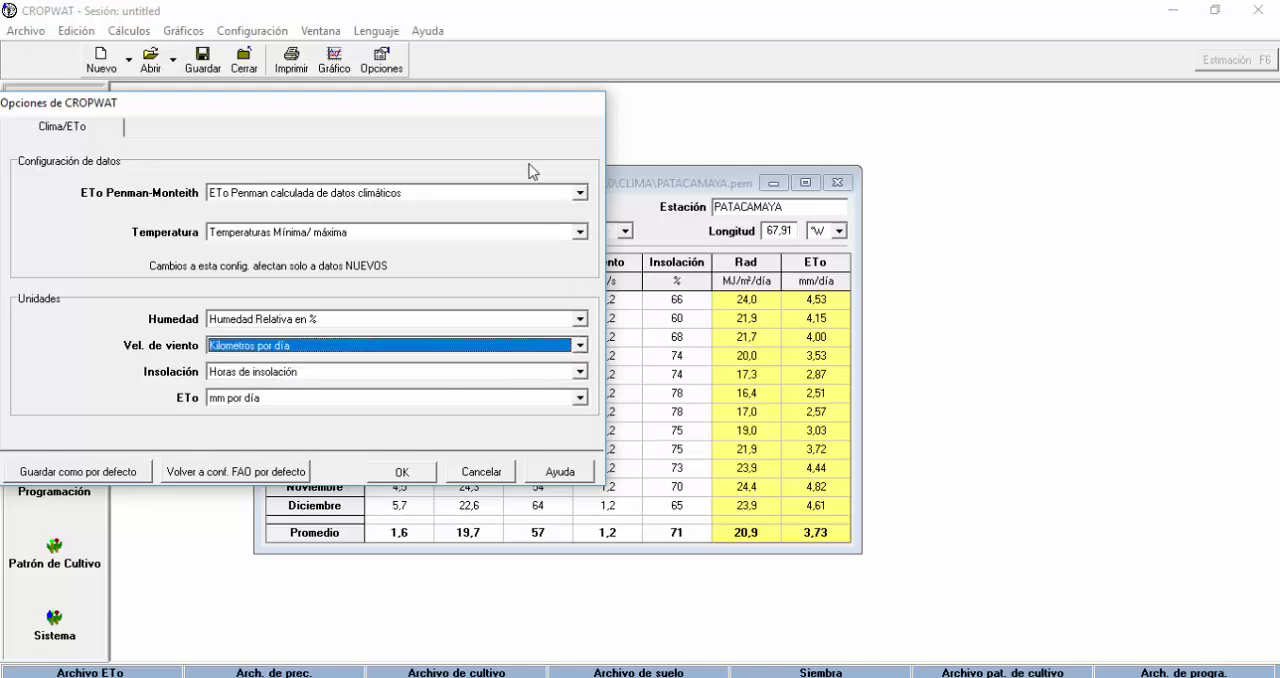
{"action": "left_click_drag", "start_coordinate": [508, 104], "coordinate": [428, 109]}
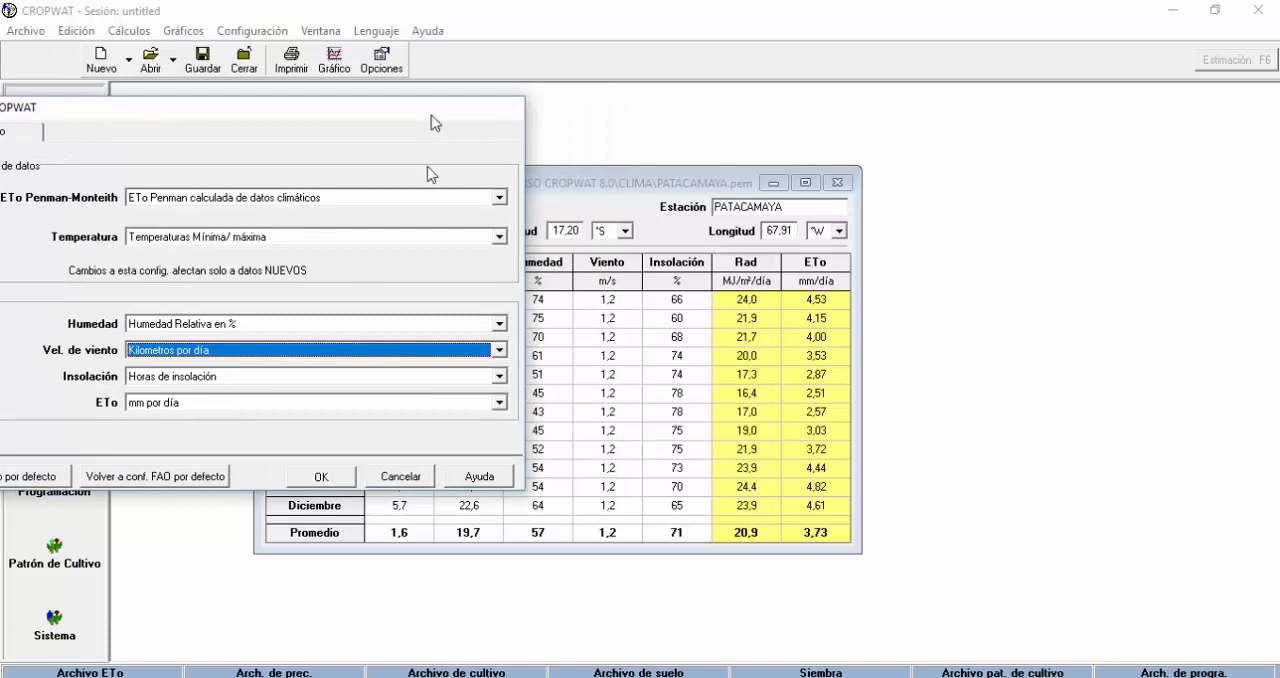
{"action": "left_click", "coordinate": [499, 350]}
{"action": "left_click", "coordinate": [197, 380]}
Change the humidity unit to Vapor presión en kPa and apply the options to the monthly table.
{"action": "left_click", "coordinate": [498, 324]}
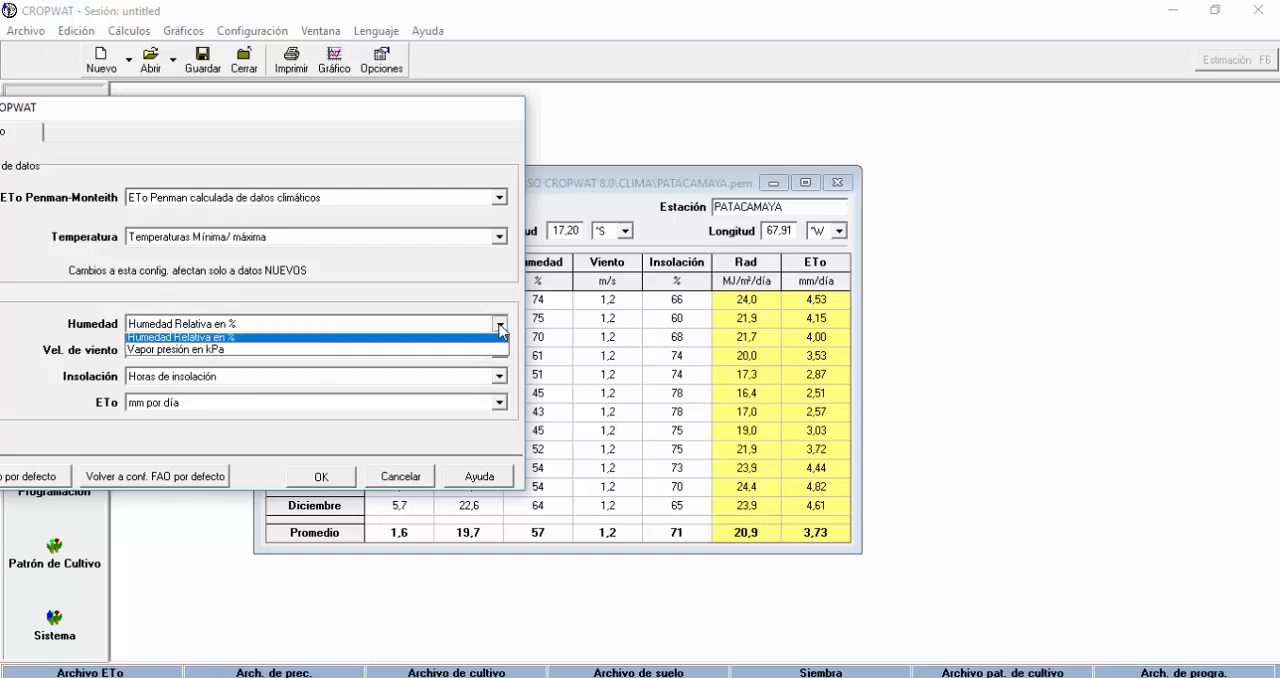
{"action": "left_click", "coordinate": [198, 353]}
{"action": "left_click", "coordinate": [322, 477]}
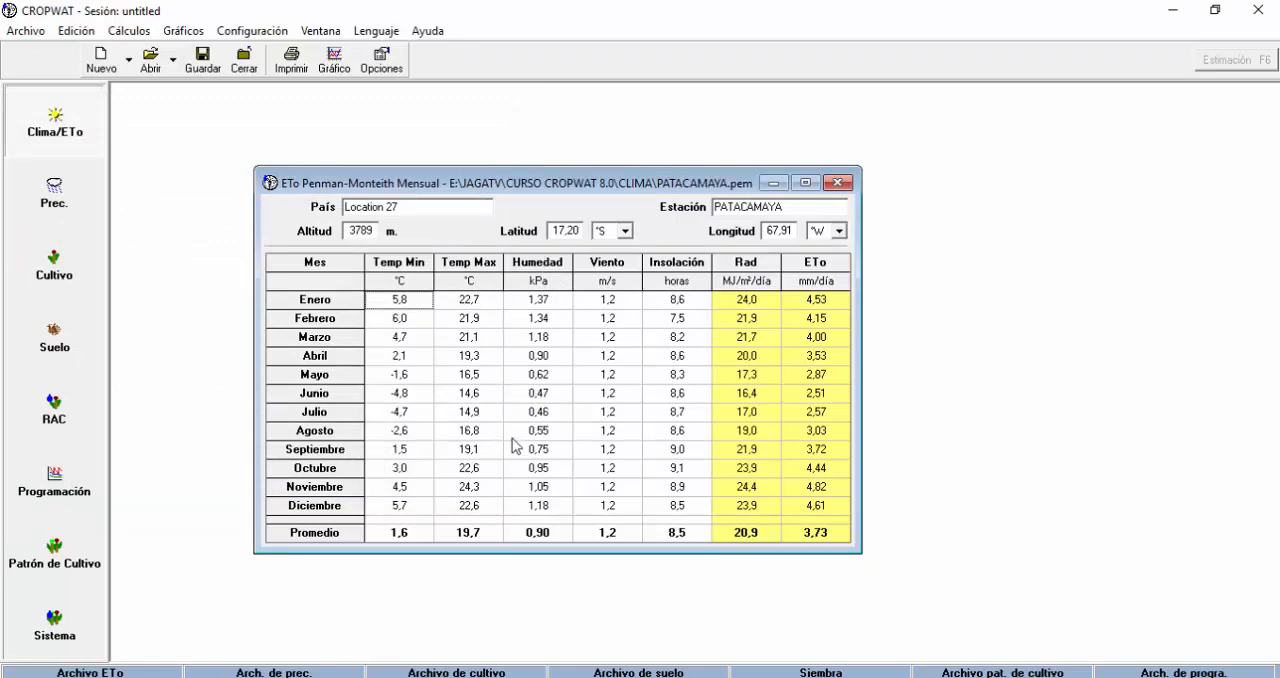
Return the humidity unit to Humedad Relativa en % in the Clima/ETo options and apply it.
{"action": "left_click", "coordinate": [392, 68]}
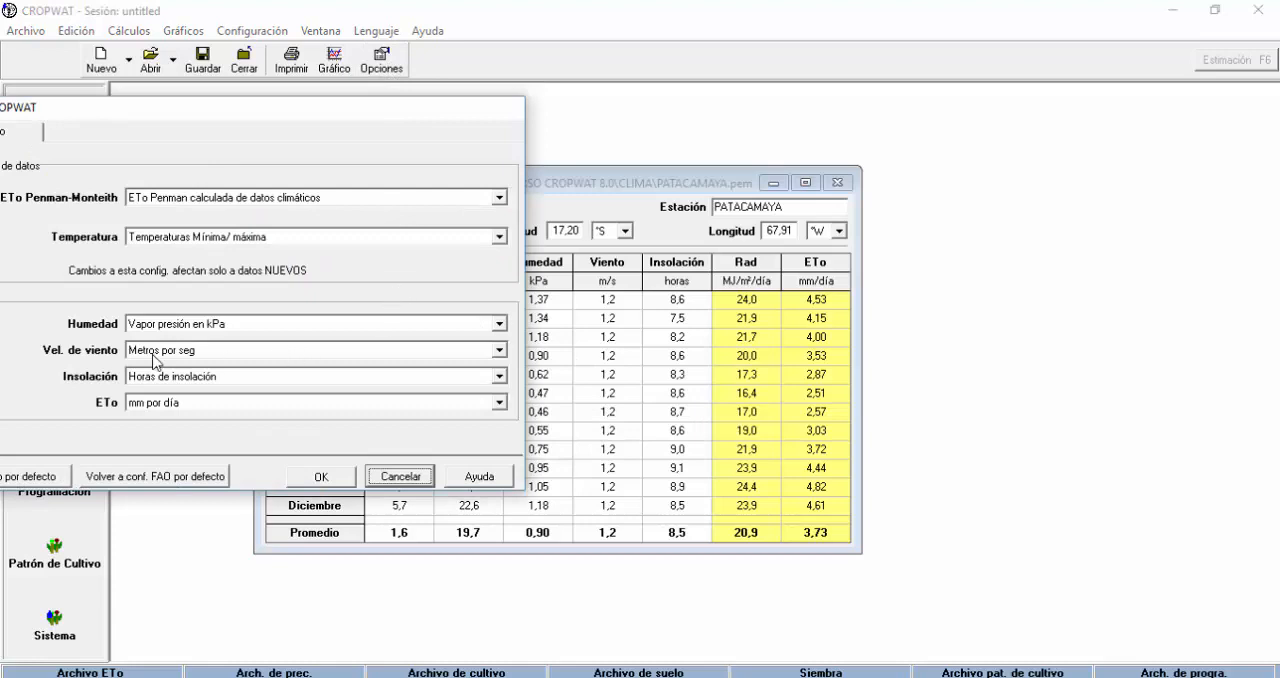
{"action": "left_click", "coordinate": [503, 333]}
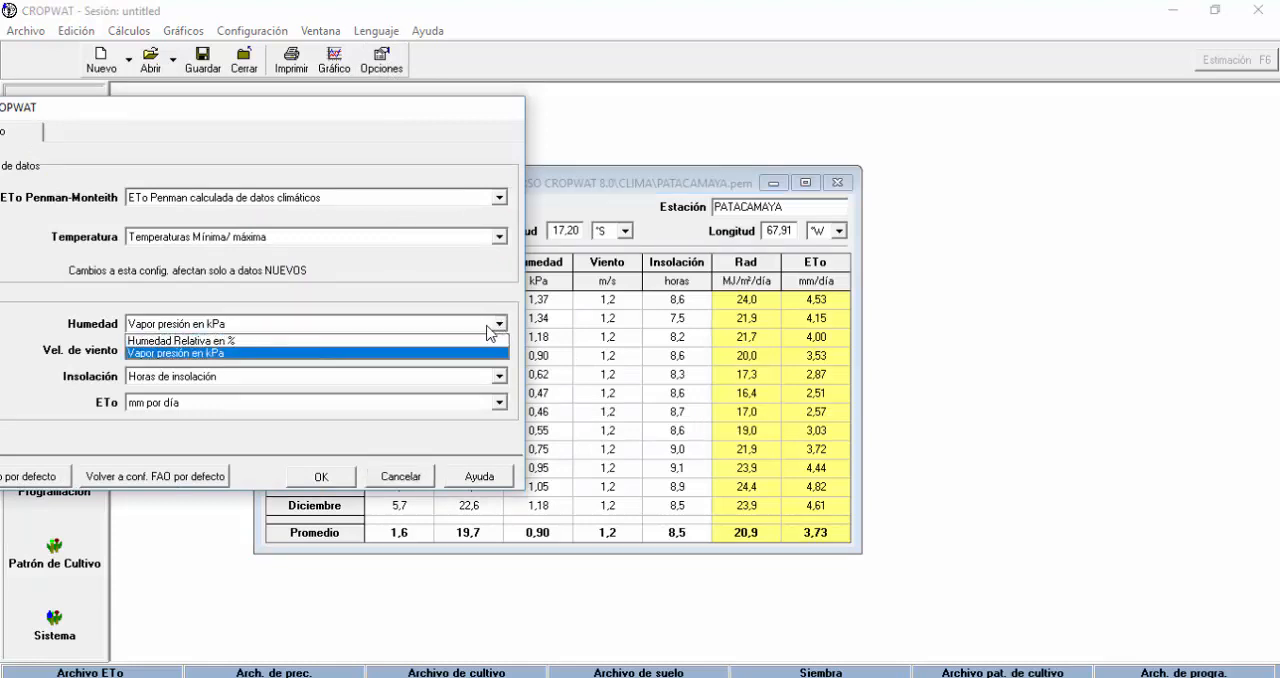
{"action": "left_click", "coordinate": [238, 336]}
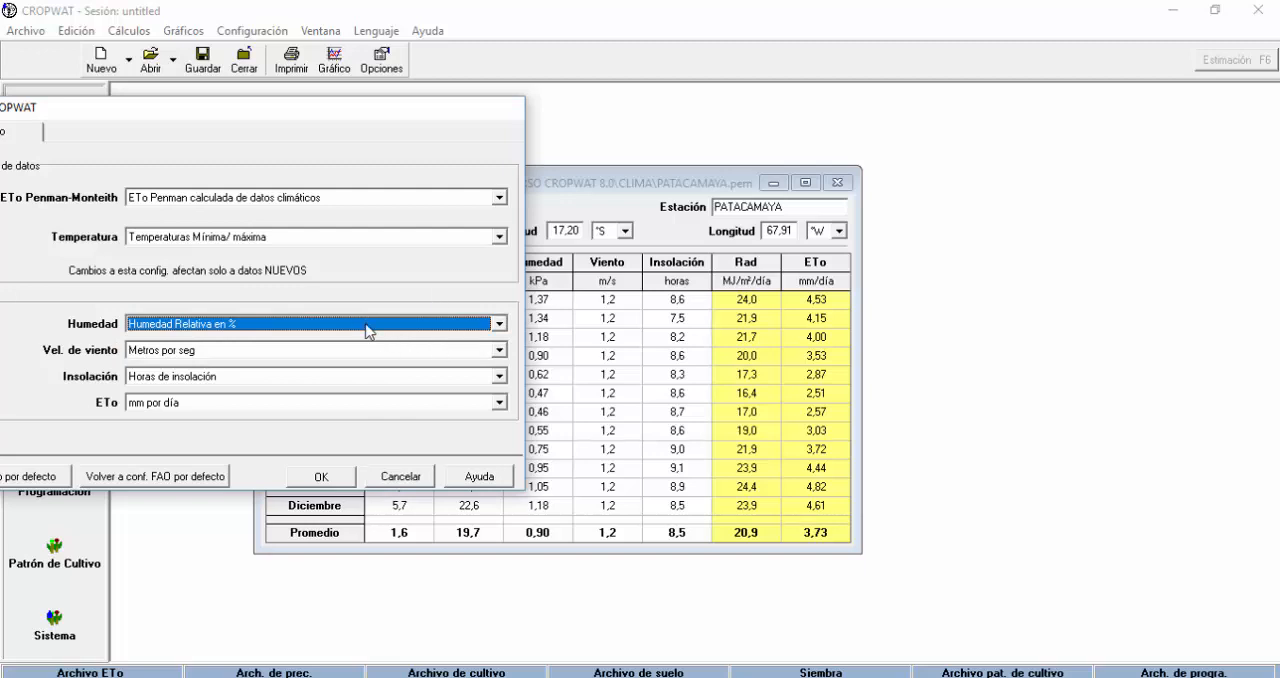
{"action": "left_click", "coordinate": [321, 478]}
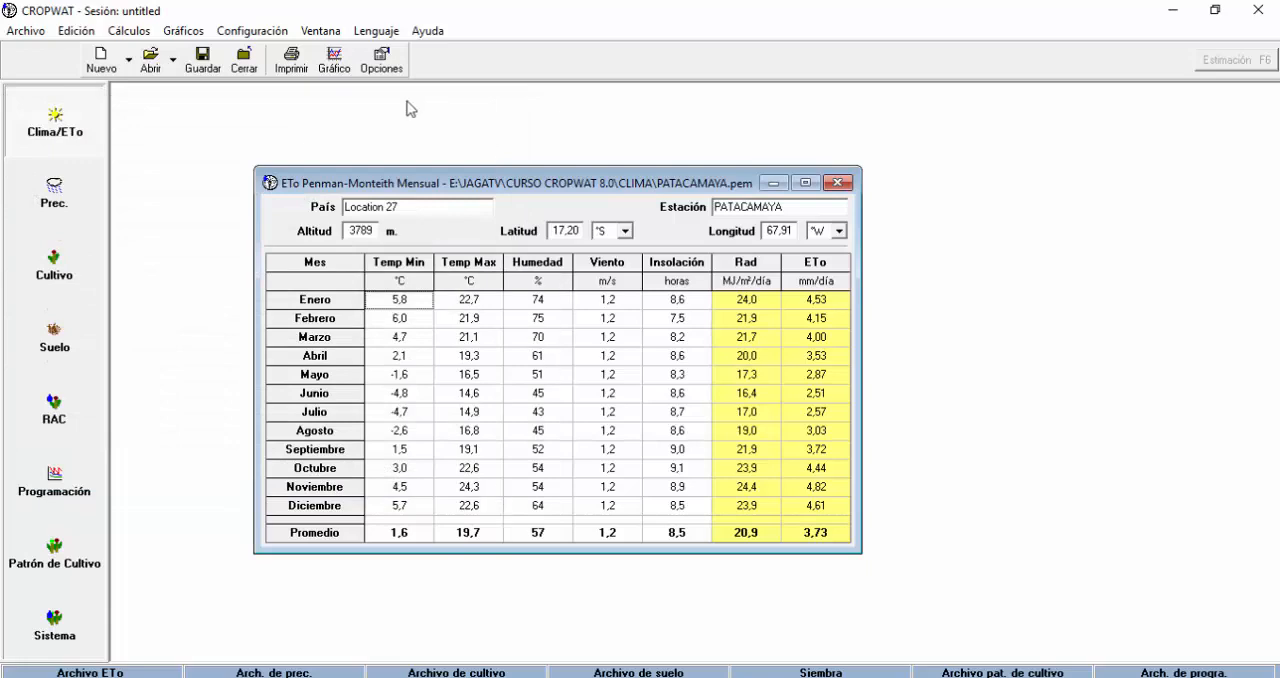
Change the temperature data setting to Temperaturas medias in the Clima/ETo options and apply it.
{"action": "left_click", "coordinate": [388, 64]}
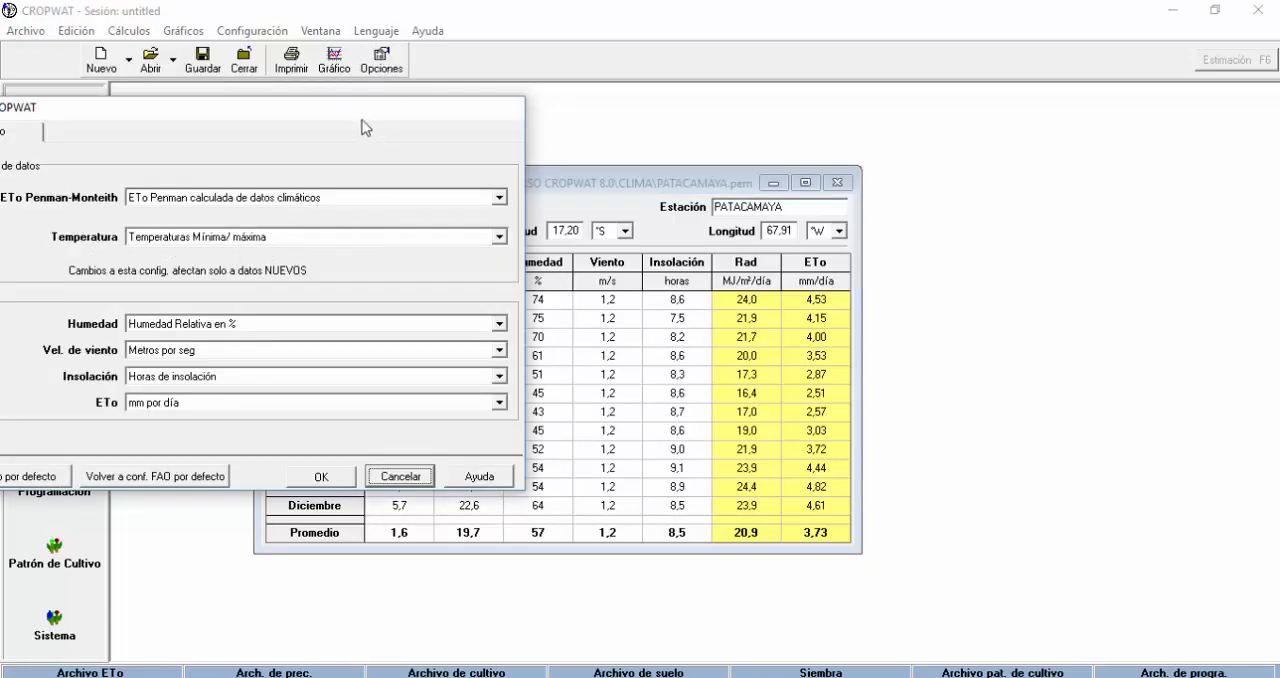
{"action": "left_click_drag", "start_coordinate": [365, 114], "coordinate": [1058, 57]}
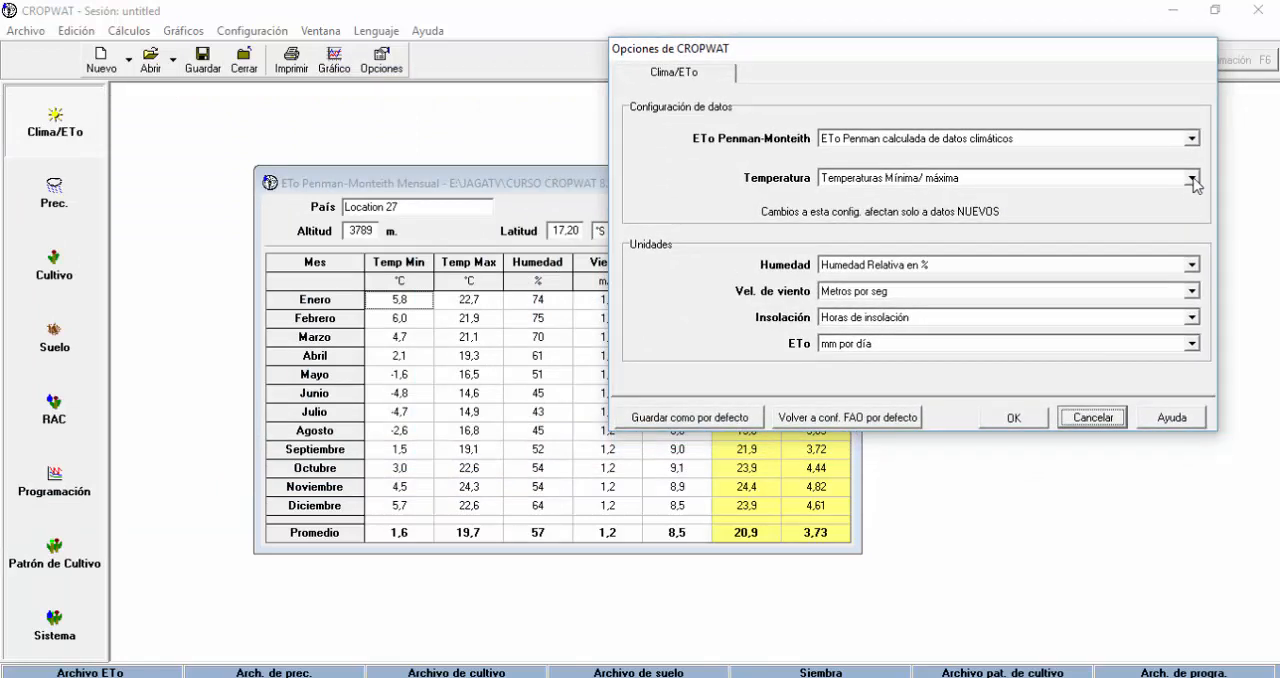
{"action": "left_click", "coordinate": [1195, 180]}
{"action": "left_click", "coordinate": [903, 207]}
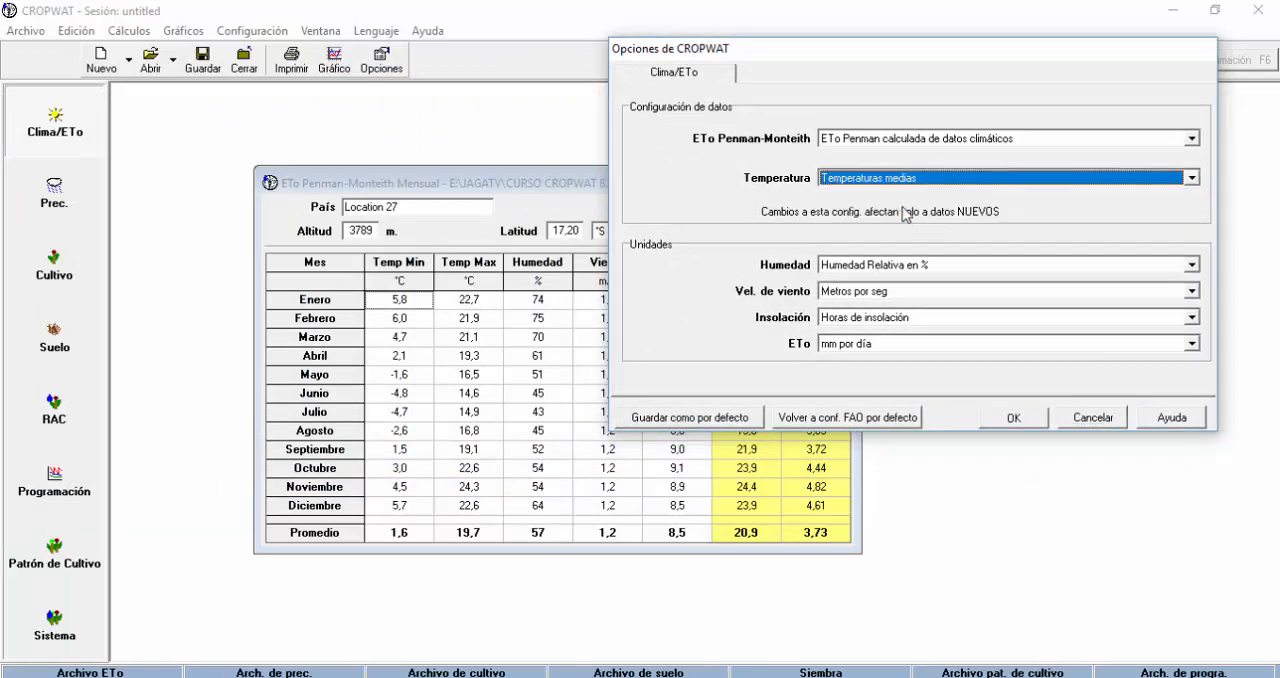
{"action": "left_click", "coordinate": [1013, 418]}
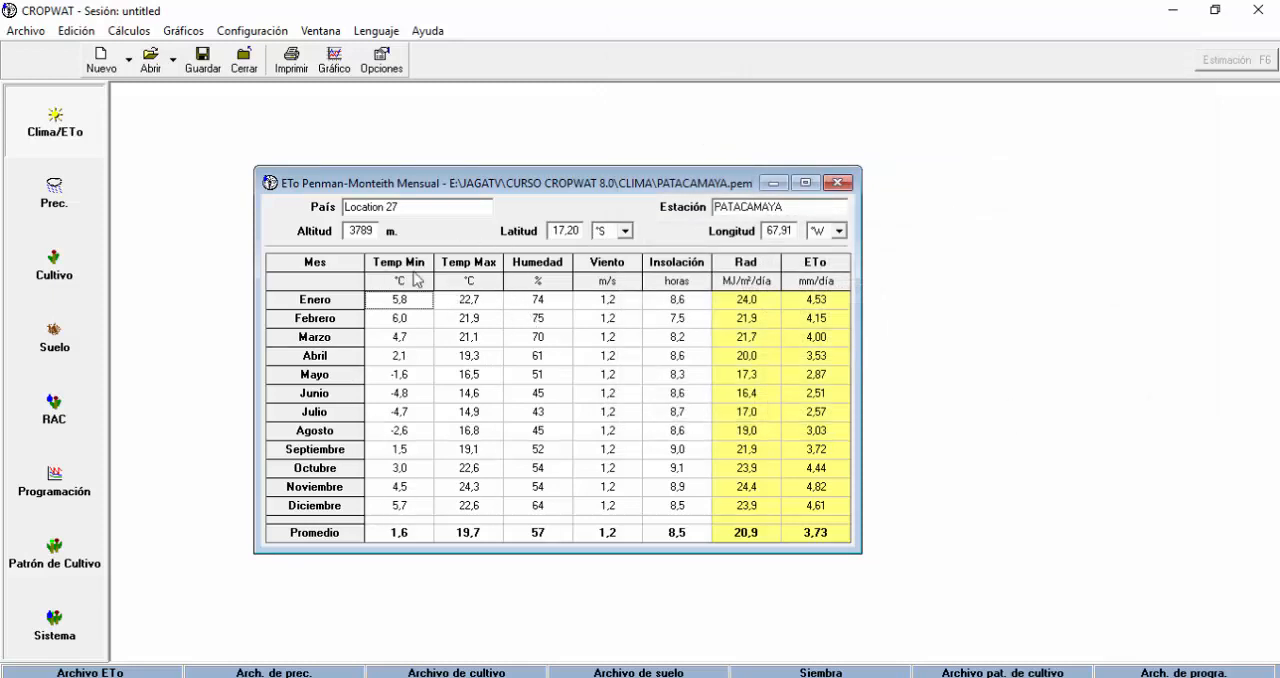
Return the temperature data setting to Temperaturas Mínima/ máxima and apply the options.
{"action": "left_click", "coordinate": [382, 60]}
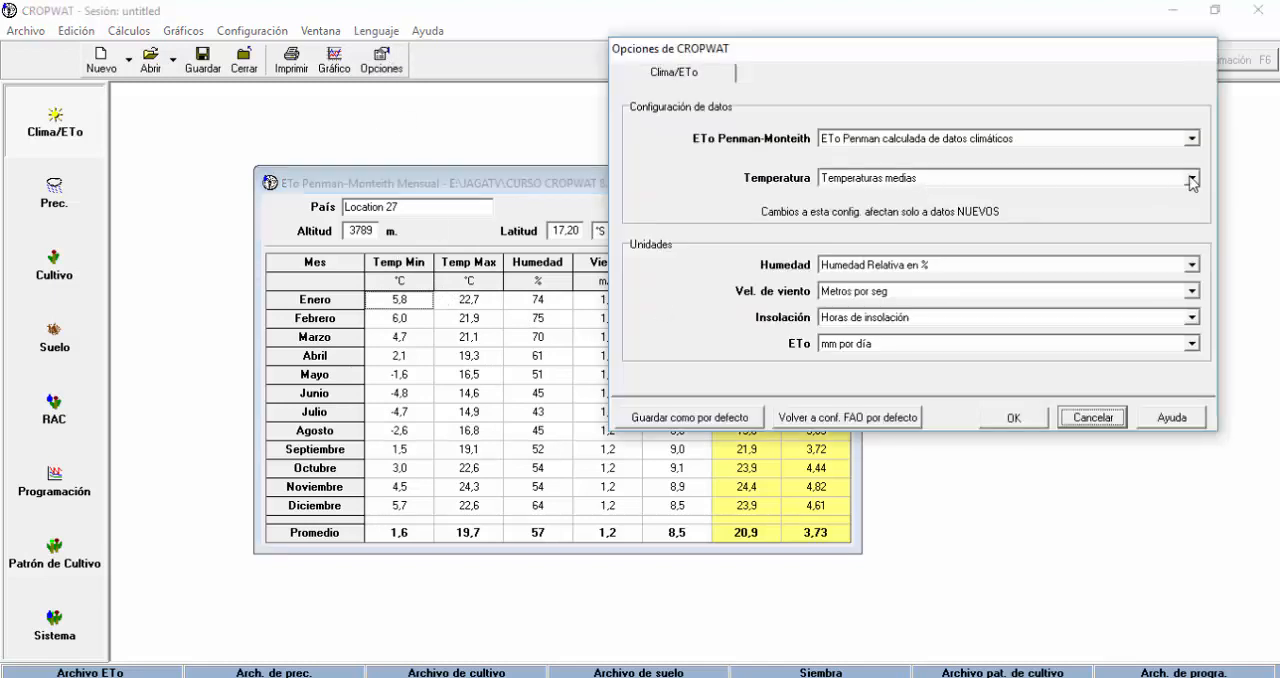
{"action": "left_click", "coordinate": [1192, 180]}
{"action": "left_click", "coordinate": [966, 196]}
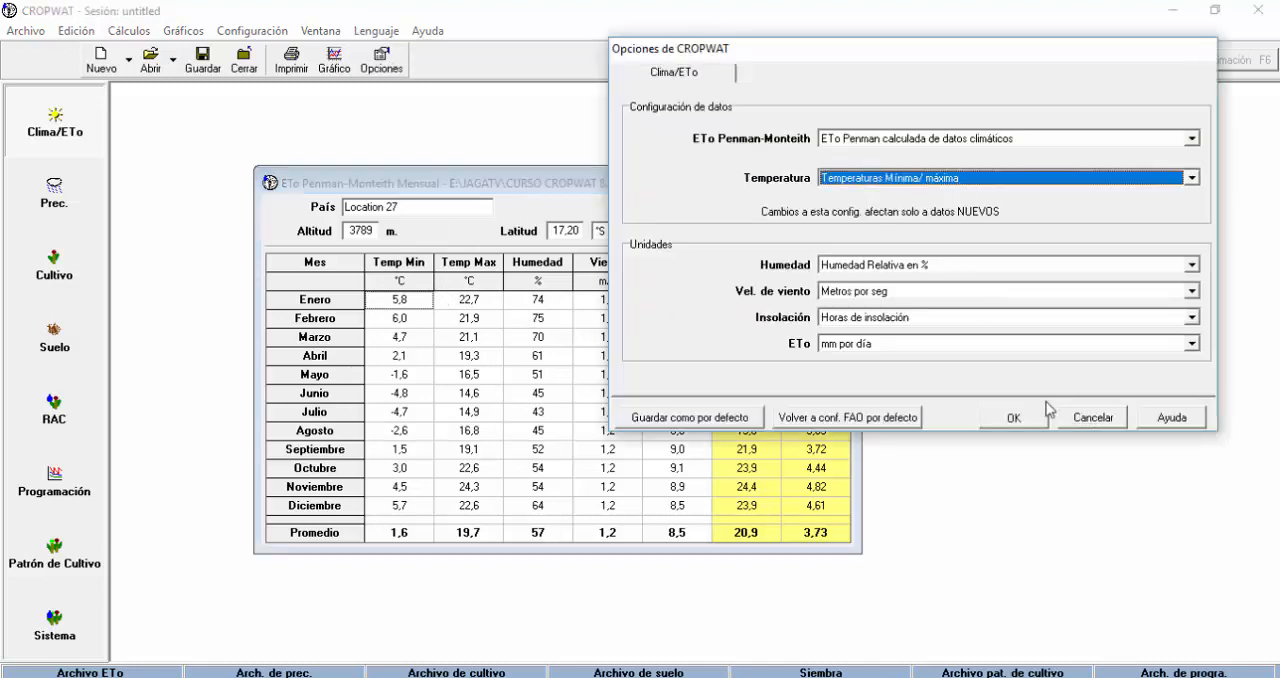
{"action": "left_click", "coordinate": [1014, 417]}
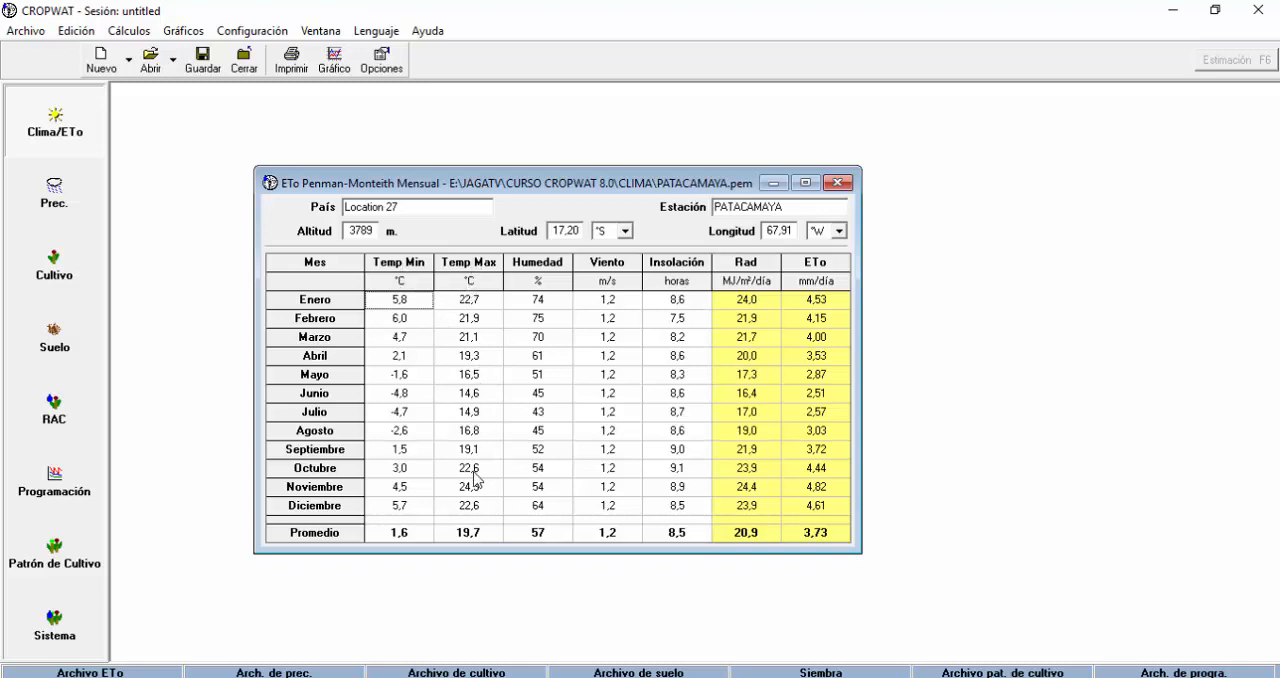
Set the ETo Penman-Monteith option to calculate from temperature data (otros datos estimados), apply it and check cells in the monthly table.
{"action": "key", "text": "Return"}
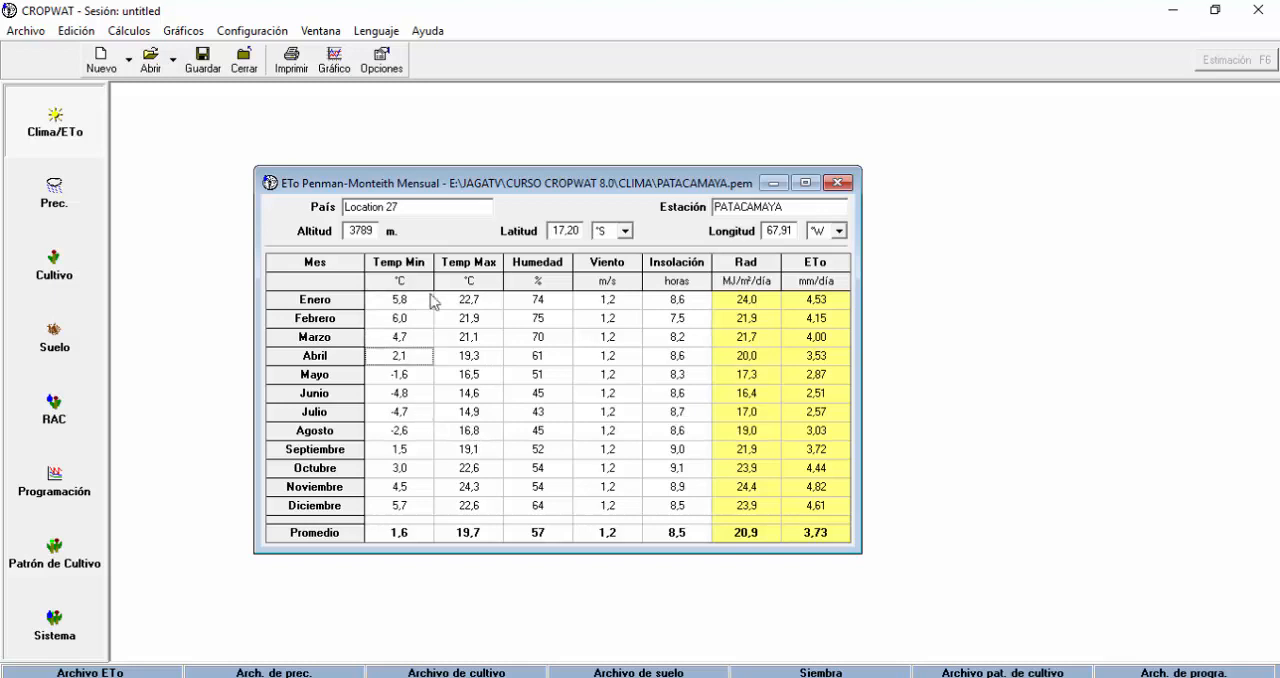
{"action": "left_click", "coordinate": [377, 60]}
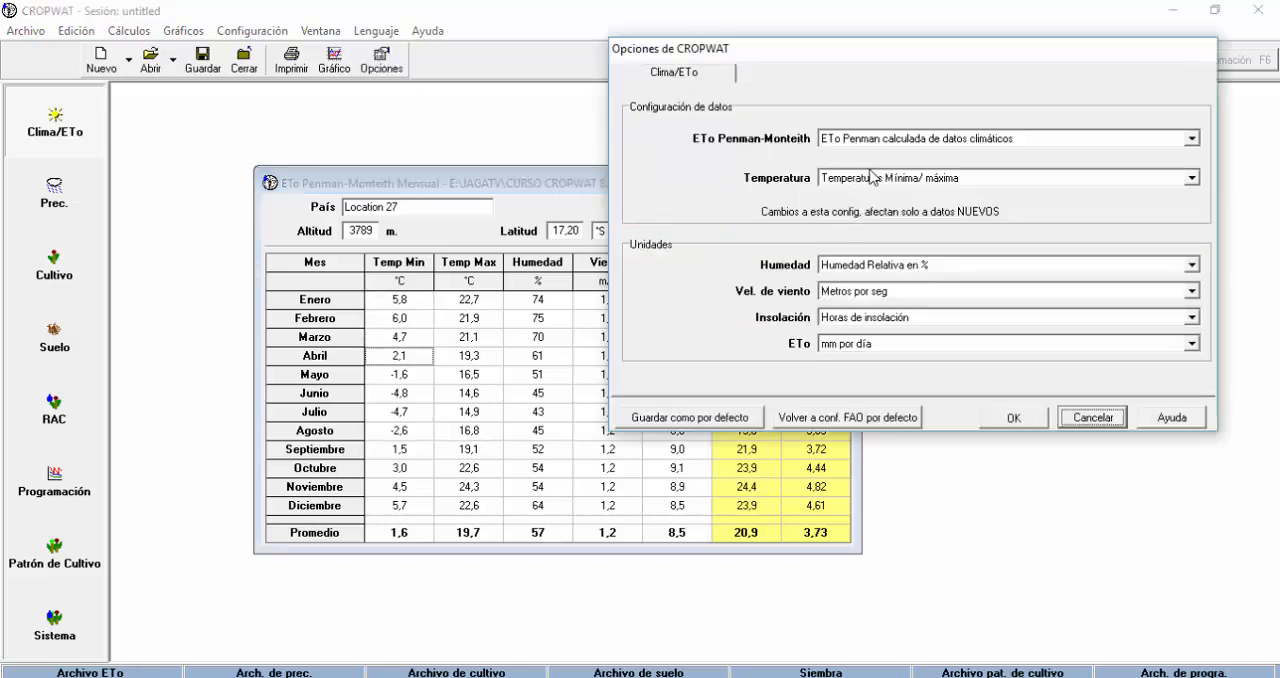
{"action": "left_click", "coordinate": [1192, 139]}
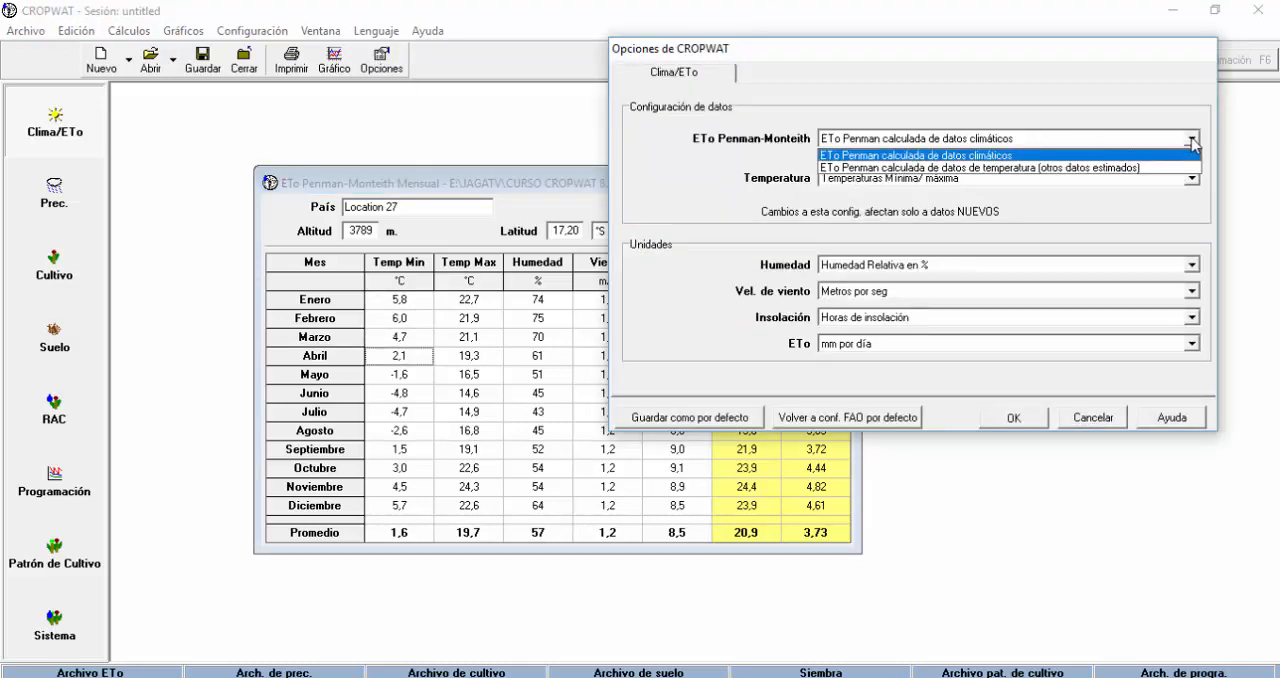
{"action": "left_click", "coordinate": [965, 155]}
{"action": "left_click", "coordinate": [1192, 139]}
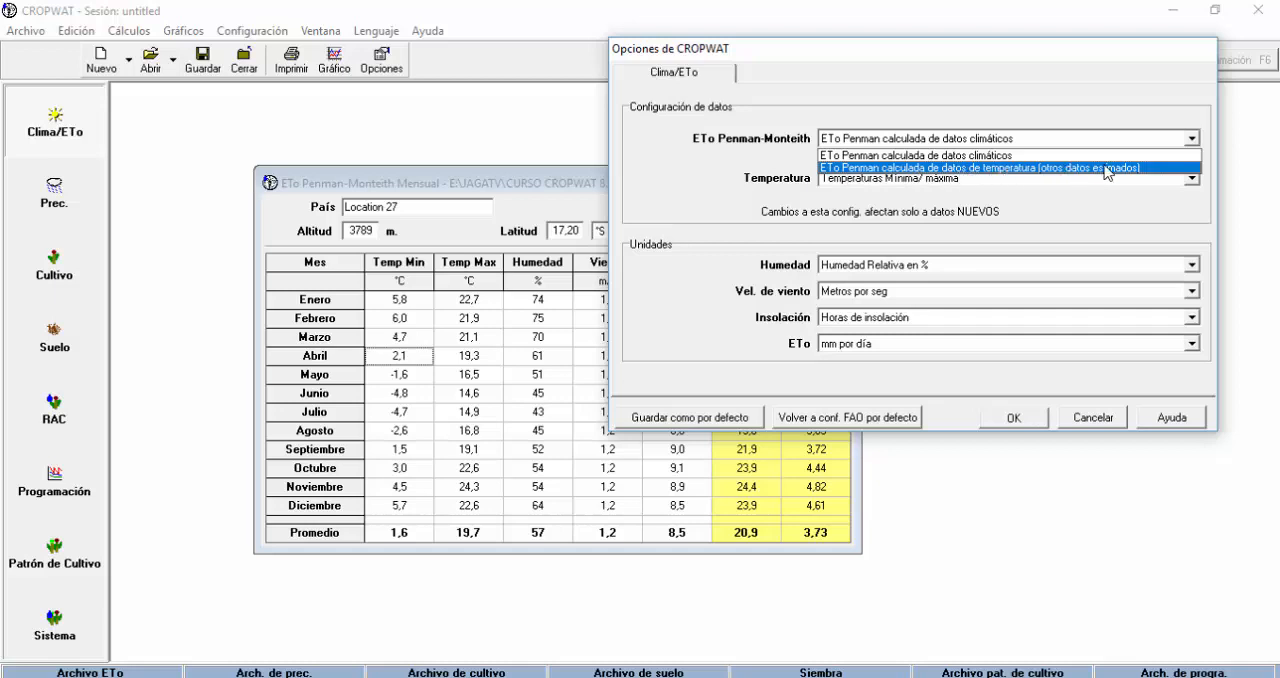
{"action": "left_click", "coordinate": [1045, 168]}
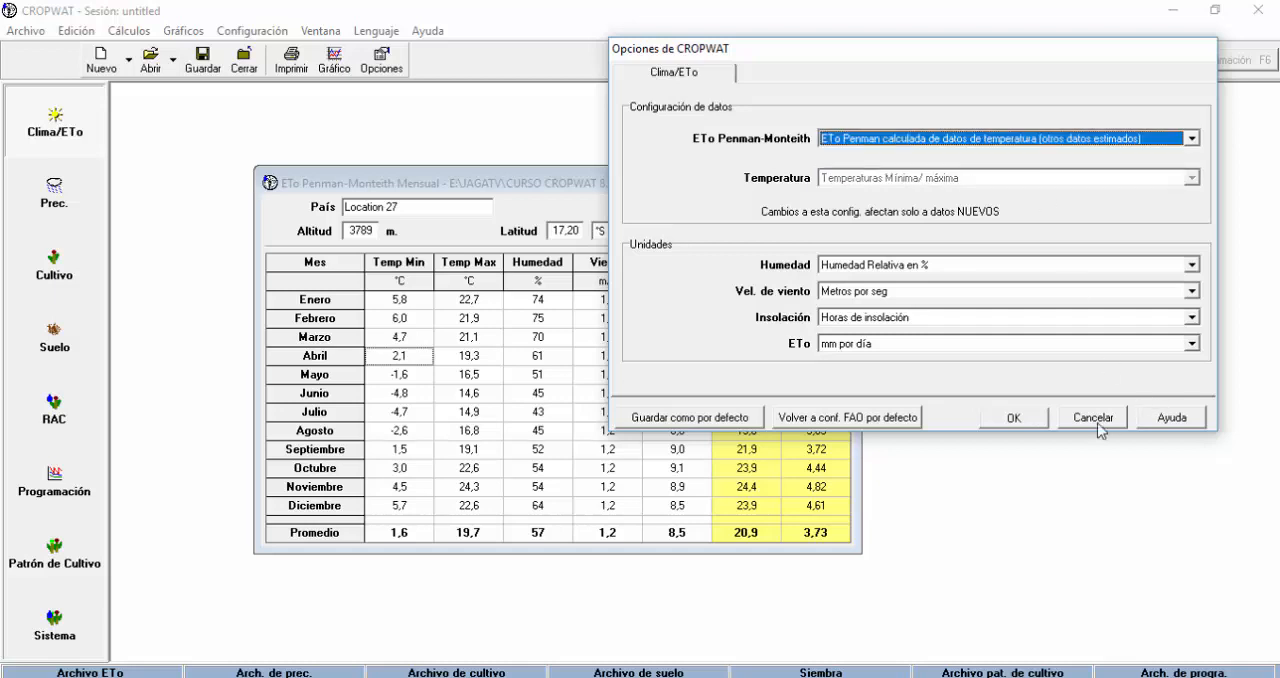
{"action": "left_click_drag", "start_coordinate": [987, 51], "coordinate": [439, 76]}
{"action": "left_click", "coordinate": [474, 444]}
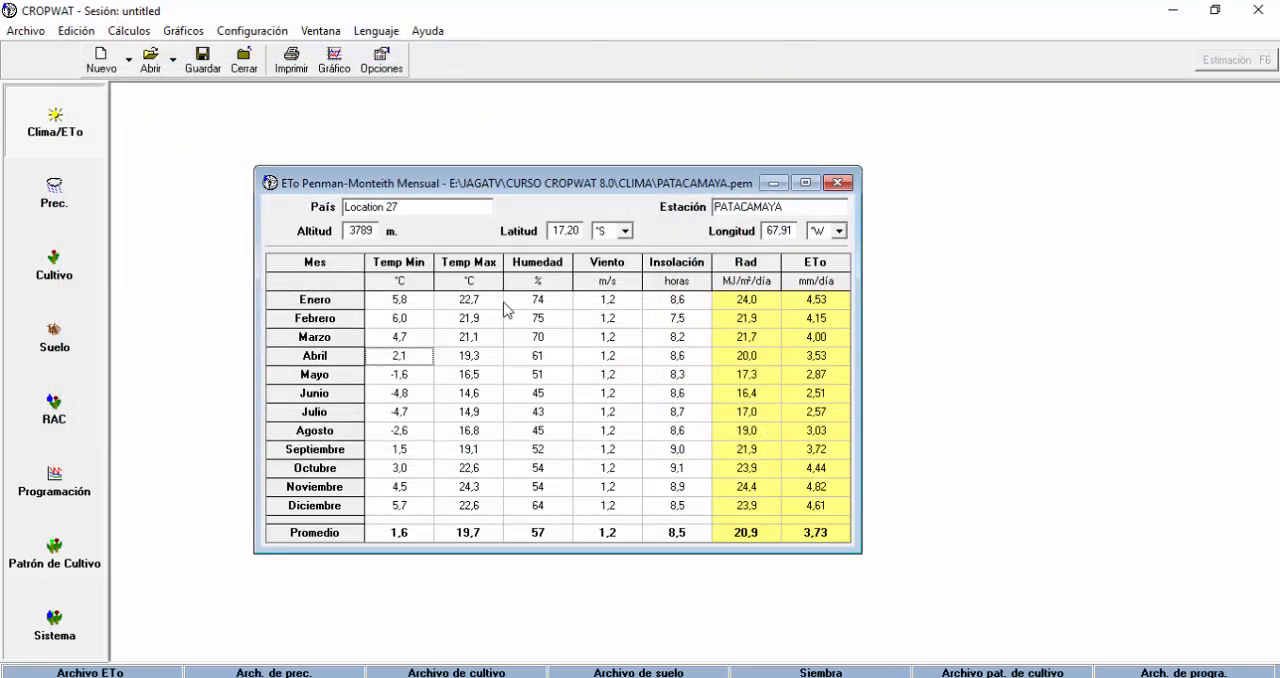
{"action": "left_click", "coordinate": [420, 306]}
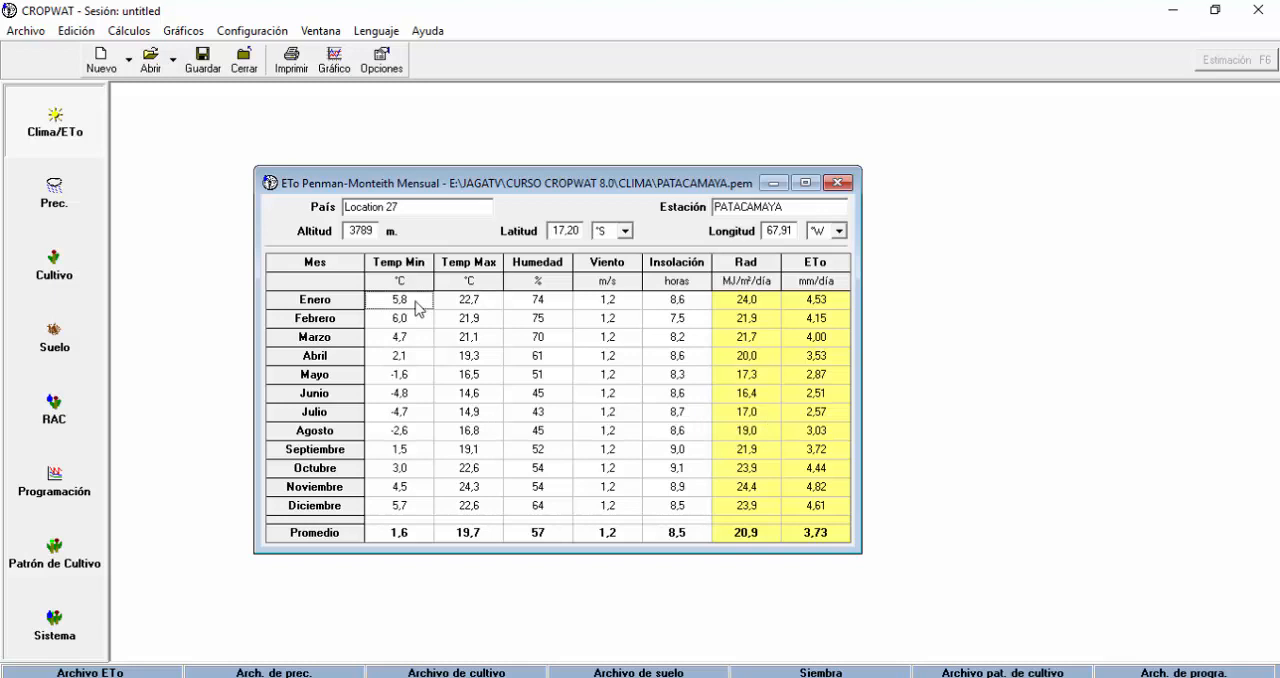
{"action": "left_click", "coordinate": [500, 395]}
{"action": "left_click", "coordinate": [609, 413]}
Return the ETo Penman-Monteith option to ETo Penman calculada de datos climáticos and apply it.
{"action": "left_click", "coordinate": [393, 63]}
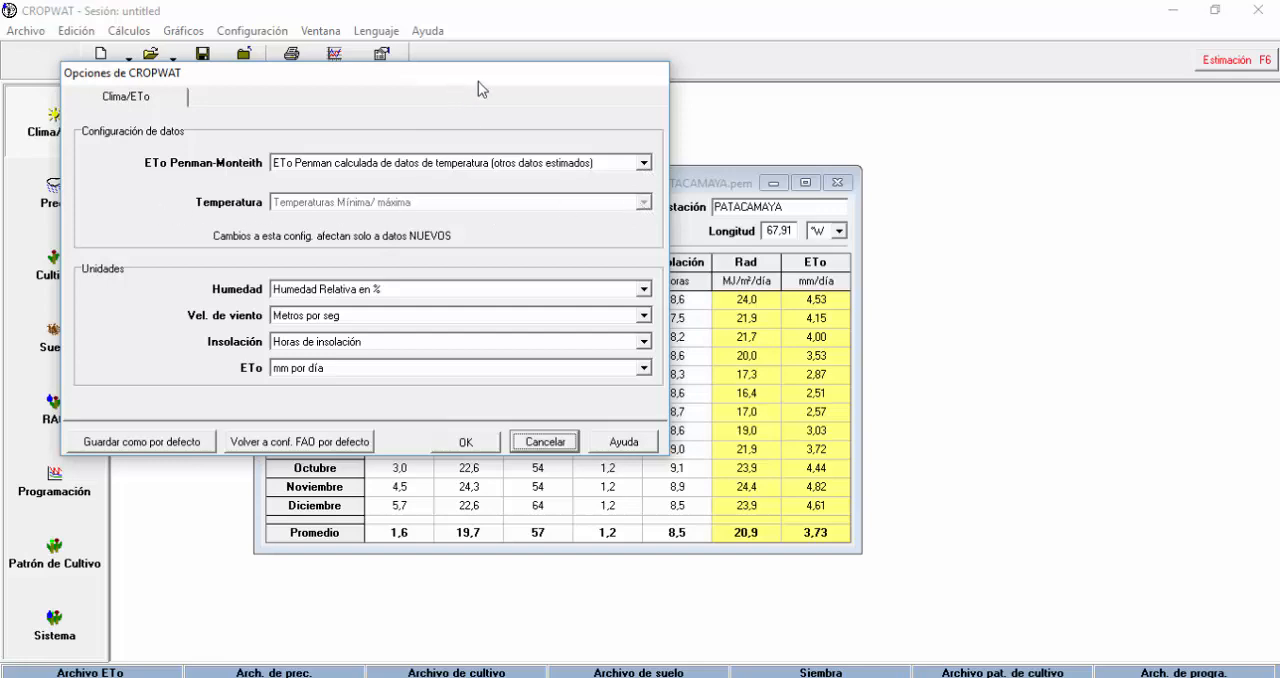
{"action": "left_click_drag", "start_coordinate": [478, 81], "coordinate": [704, 98]}
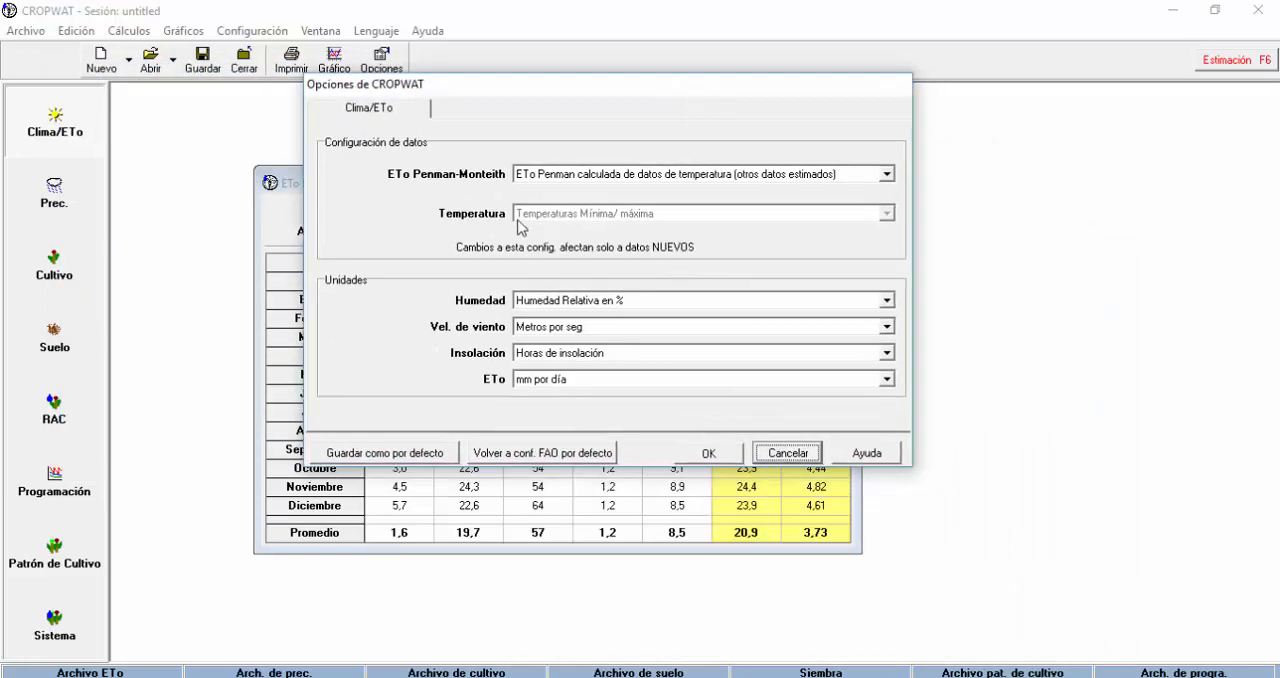
{"action": "left_click", "coordinate": [887, 175]}
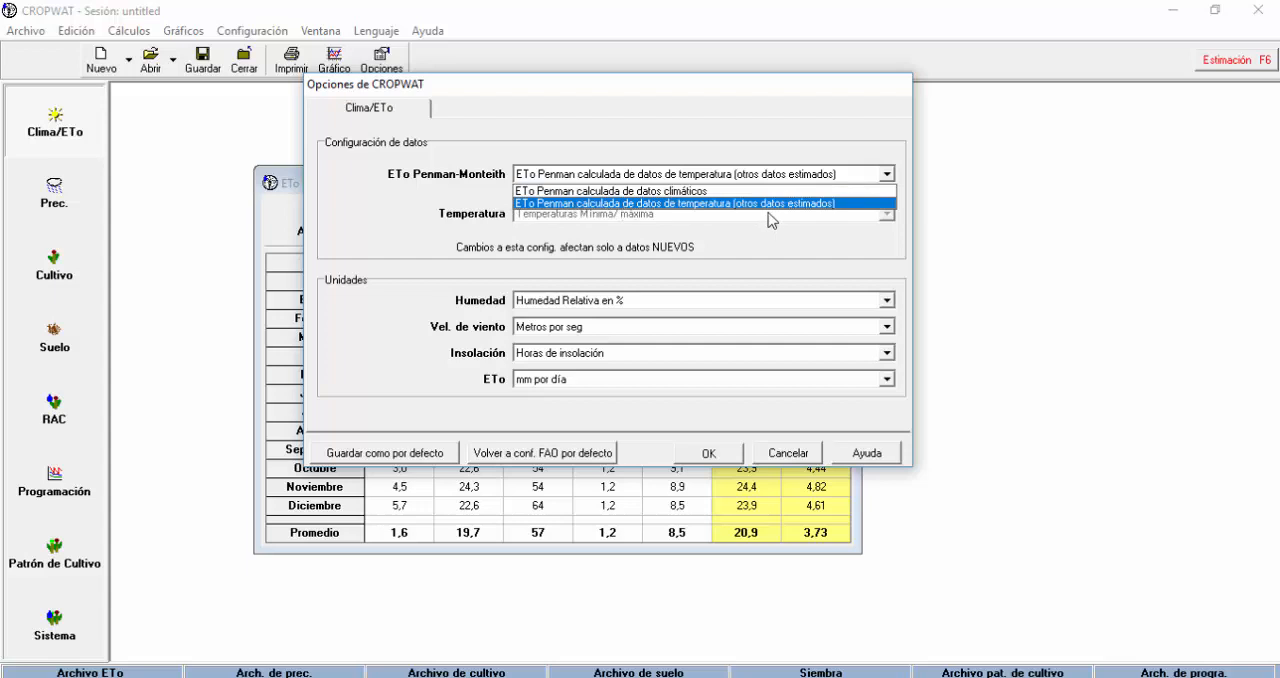
{"action": "left_click", "coordinate": [646, 205]}
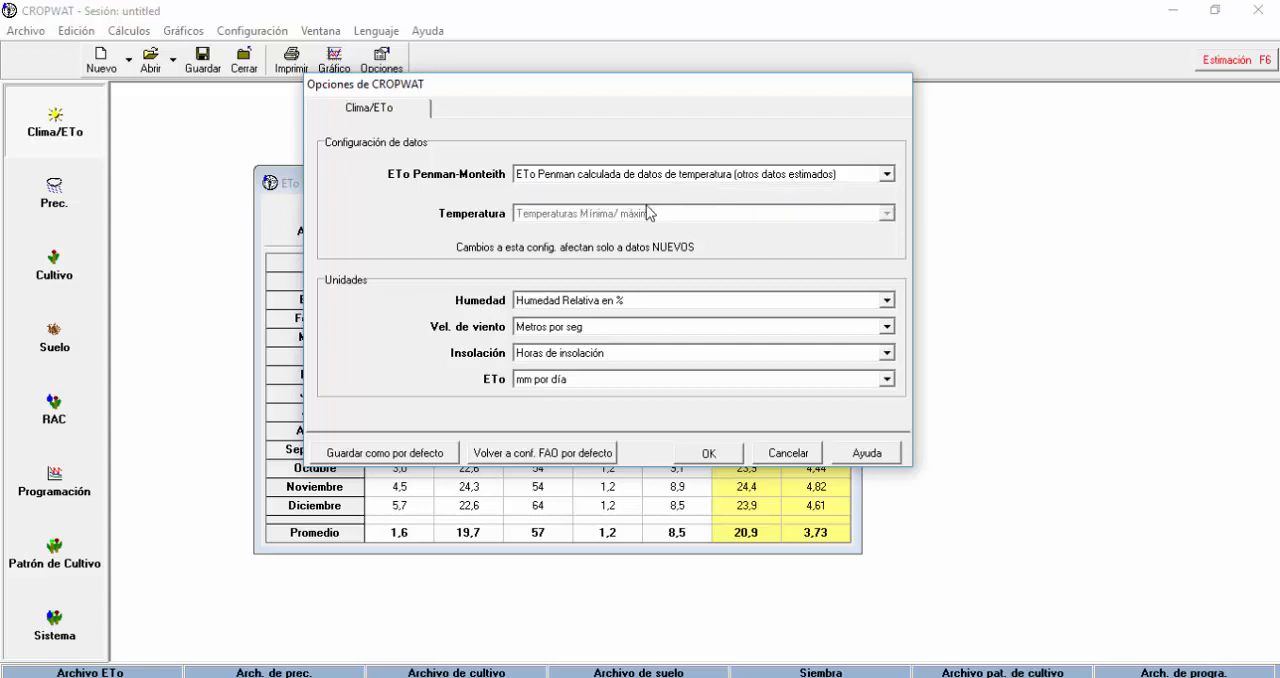
{"action": "left_click_drag", "start_coordinate": [779, 97], "coordinate": [865, 63]}
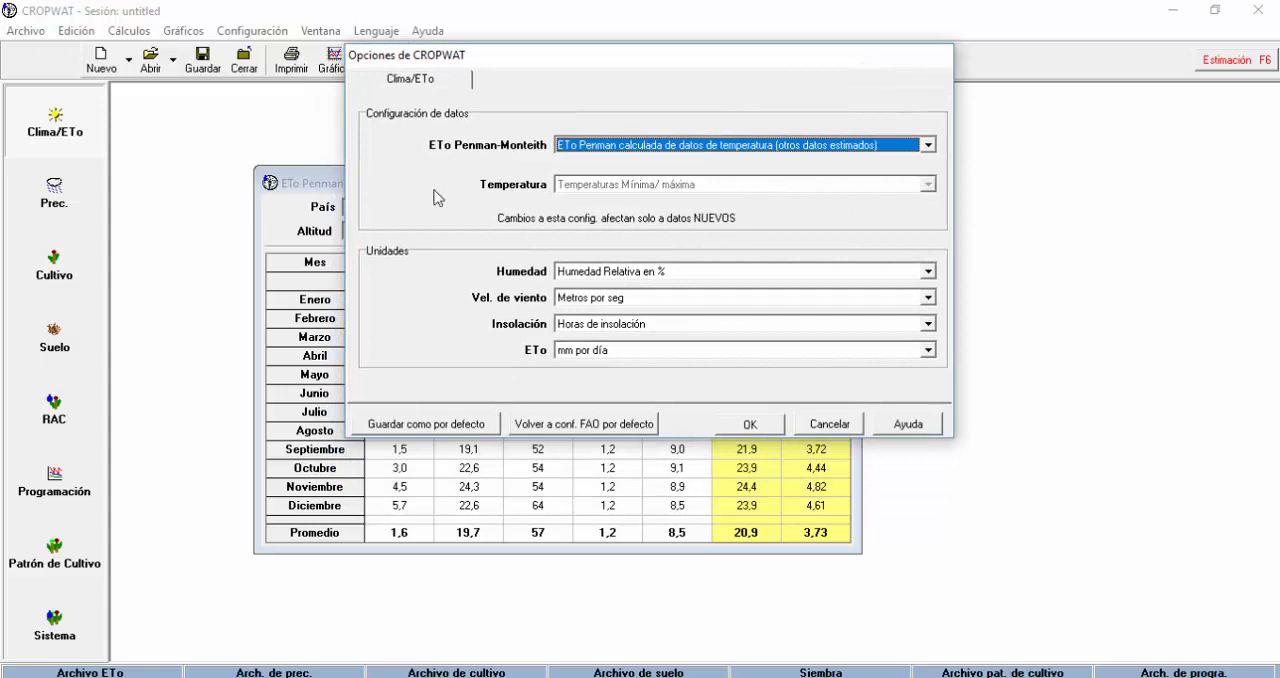
{"action": "left_click", "coordinate": [927, 145]}
{"action": "left_click", "coordinate": [722, 162]}
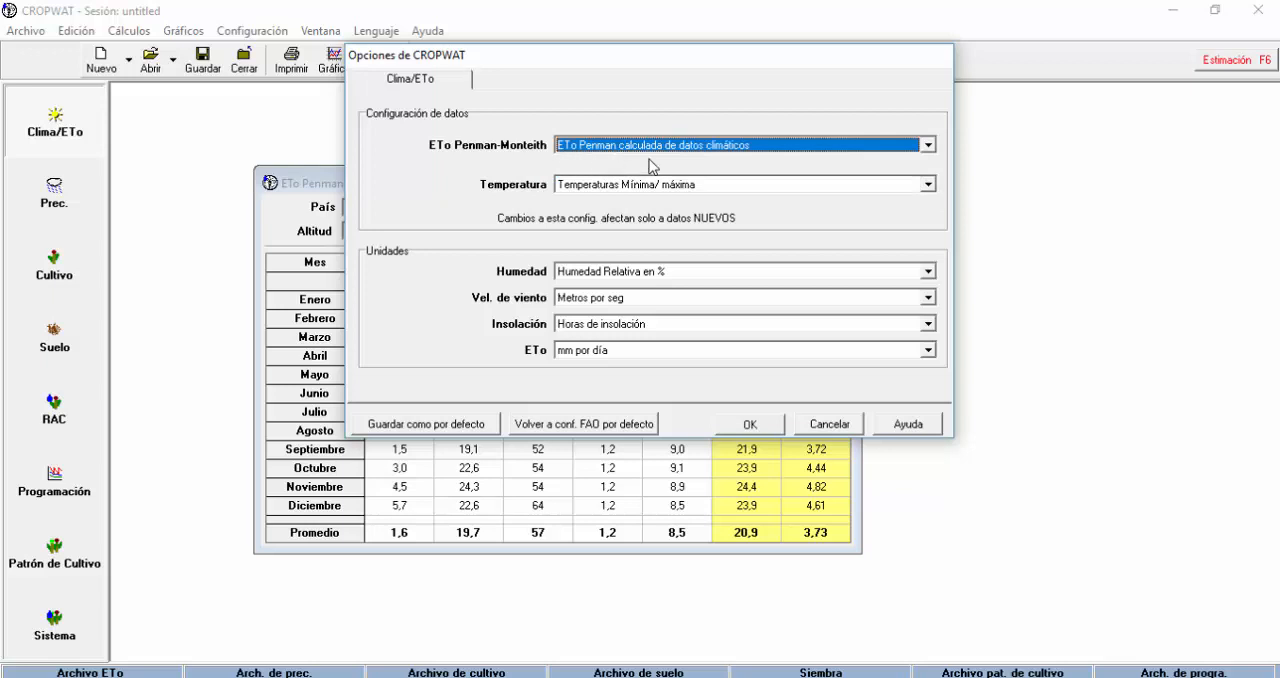
{"action": "left_click", "coordinate": [750, 424]}
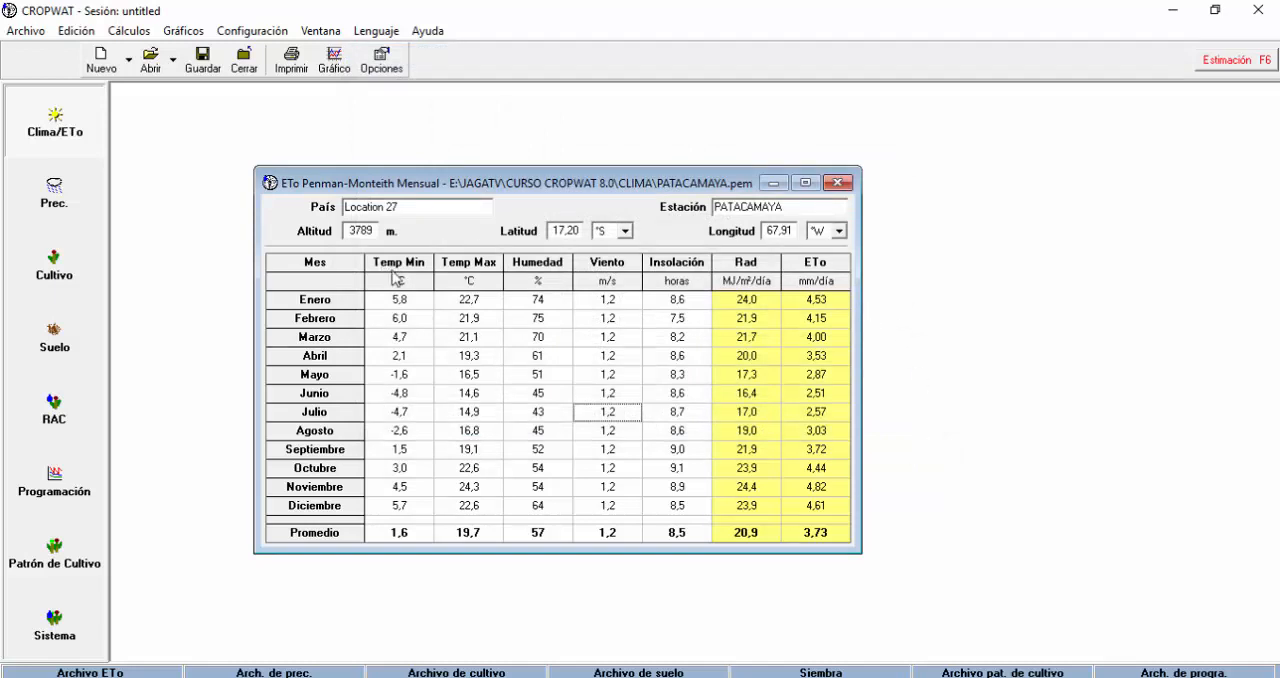
Reposition the monthly table window and display the Clima/ETo chart of Patacamaya's ETo.
{"action": "left_click_drag", "start_coordinate": [513, 192], "coordinate": [592, 152]}
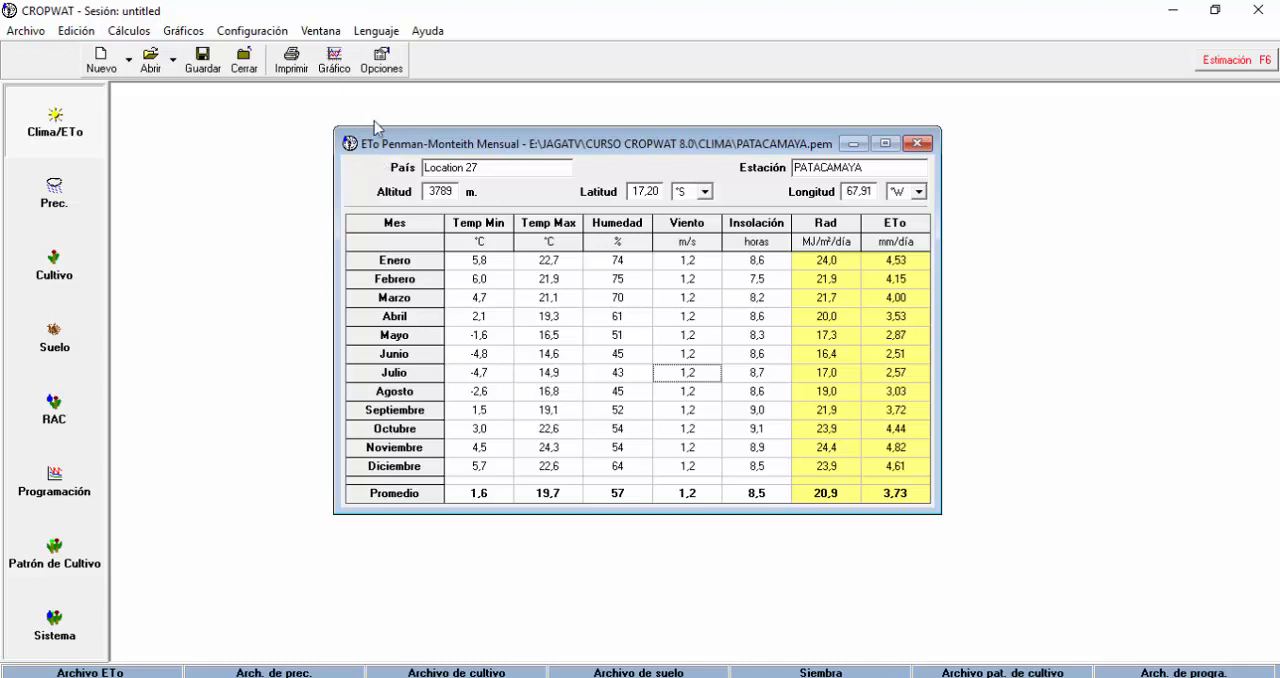
{"action": "left_click", "coordinate": [335, 60]}
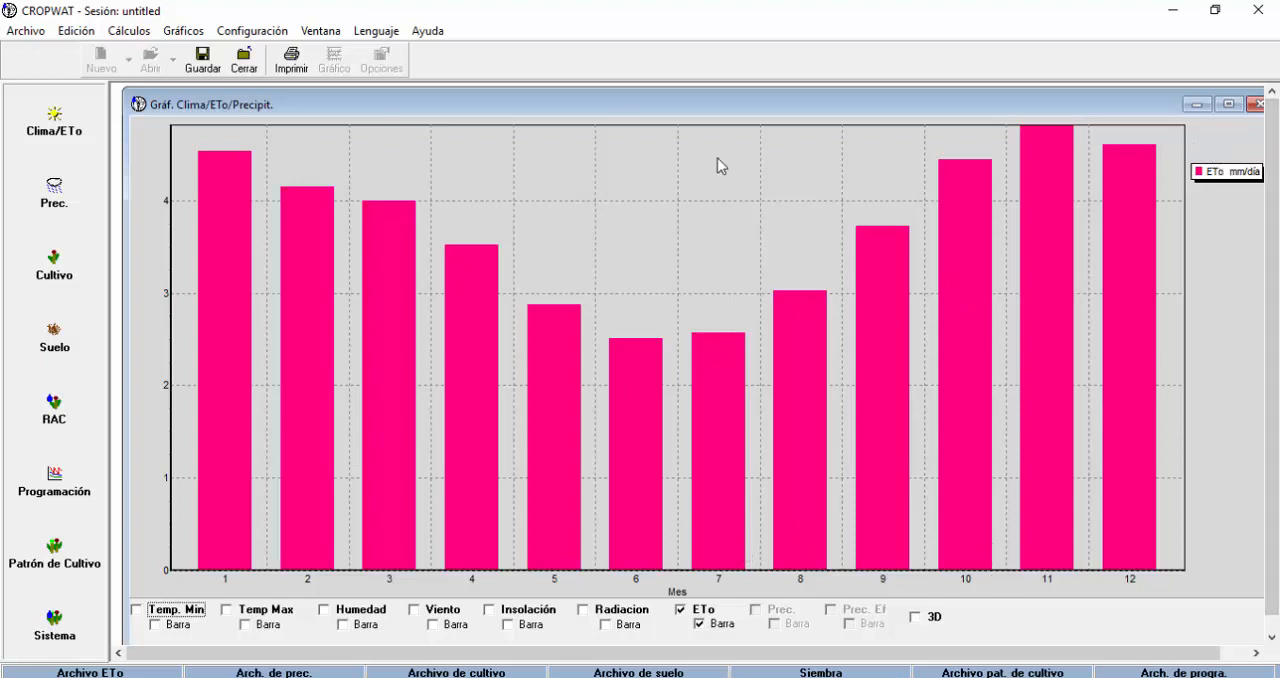
Mark all available data for printing, including Clima/ETo and its chart, and leave the print options without printing.
{"action": "left_click", "coordinate": [291, 62]}
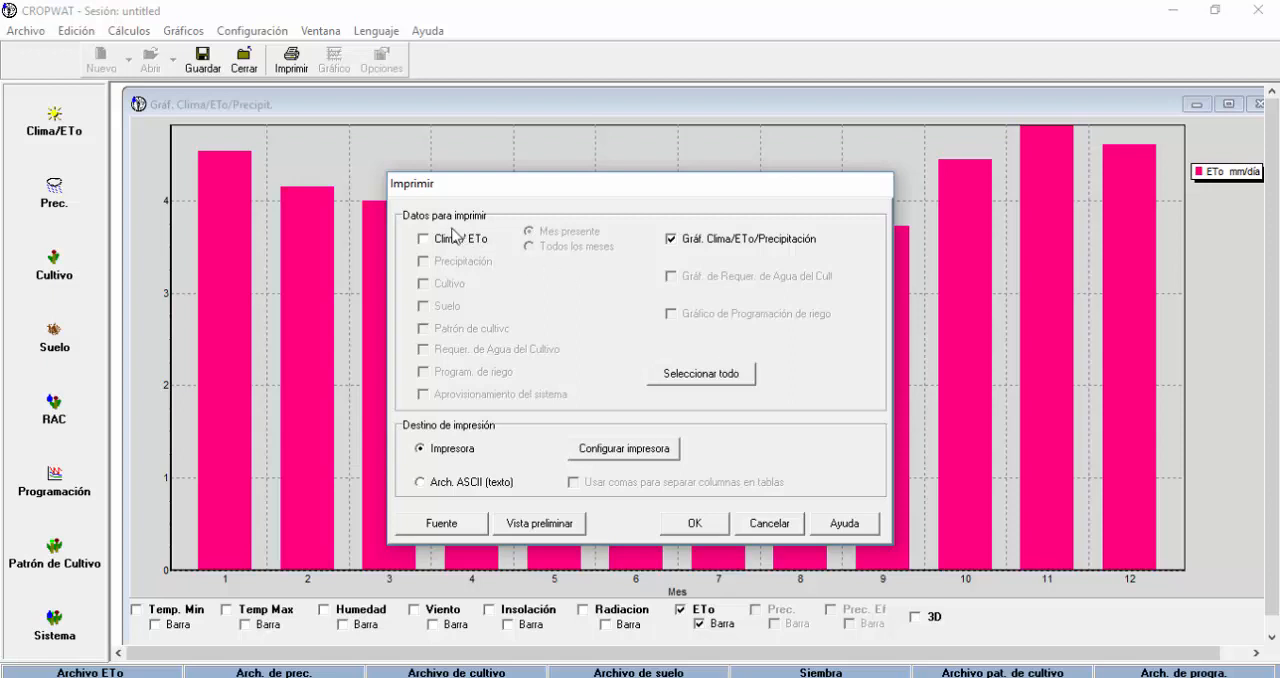
{"action": "left_click", "coordinate": [431, 248]}
{"action": "left_click", "coordinate": [674, 243]}
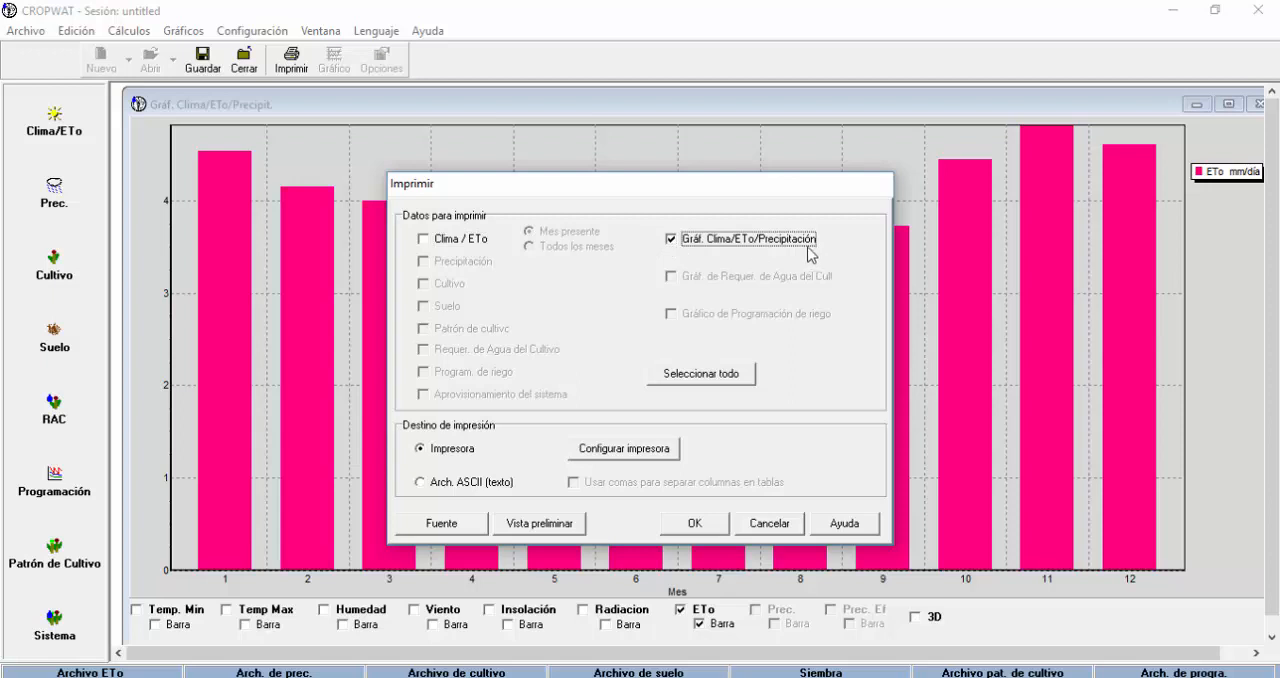
{"action": "left_click", "coordinate": [718, 376]}
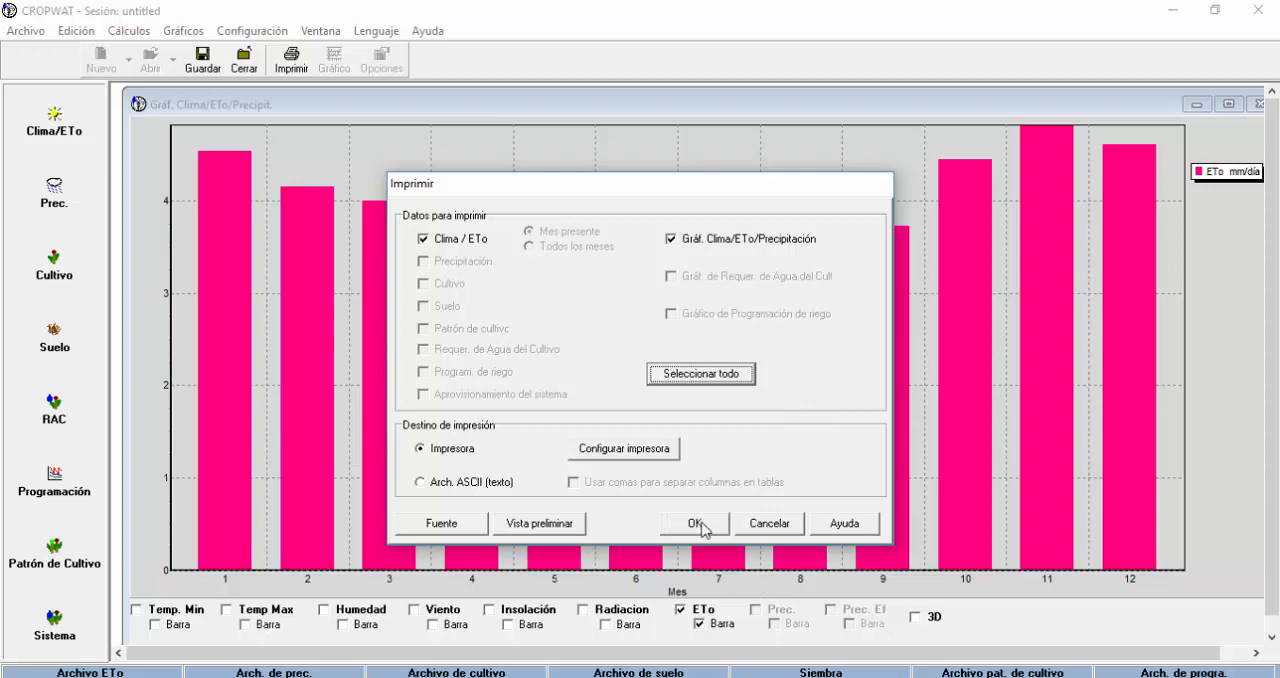
{"action": "left_click", "coordinate": [759, 528]}
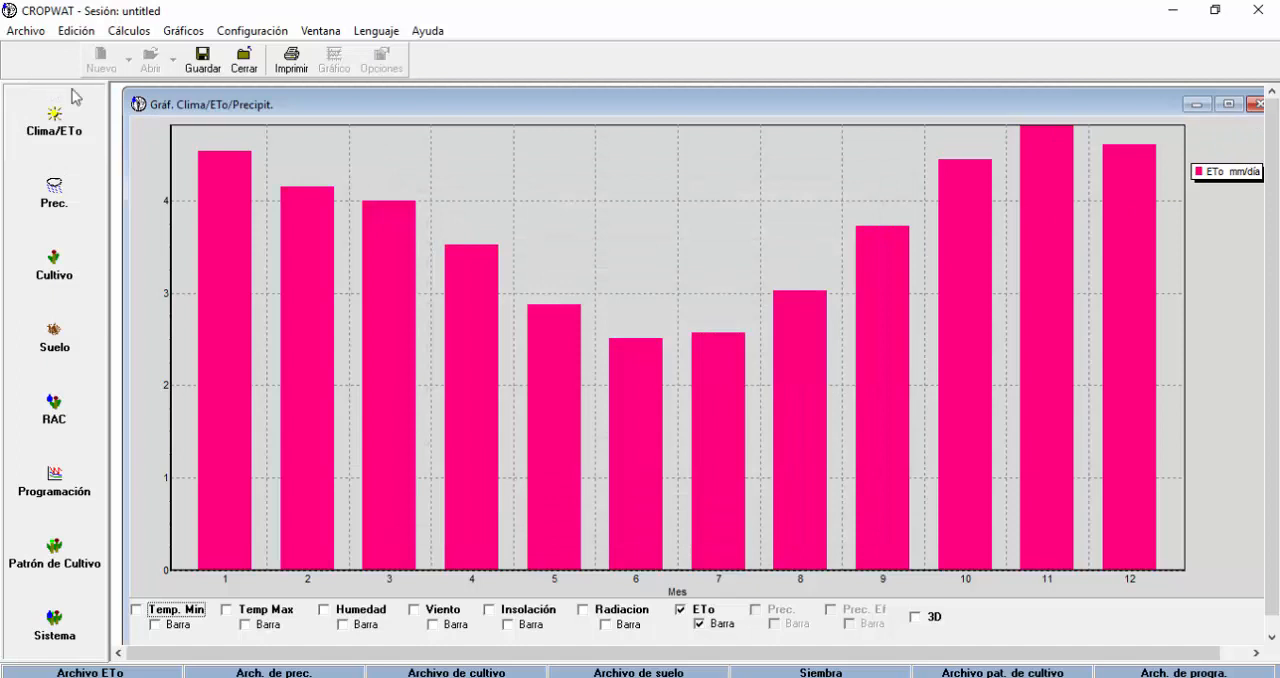
Bring the monthly ETo table back in front of the chart and review the available types of new Clima/ETo data.
{"action": "left_click_drag", "start_coordinate": [270, 106], "coordinate": [373, 114]}
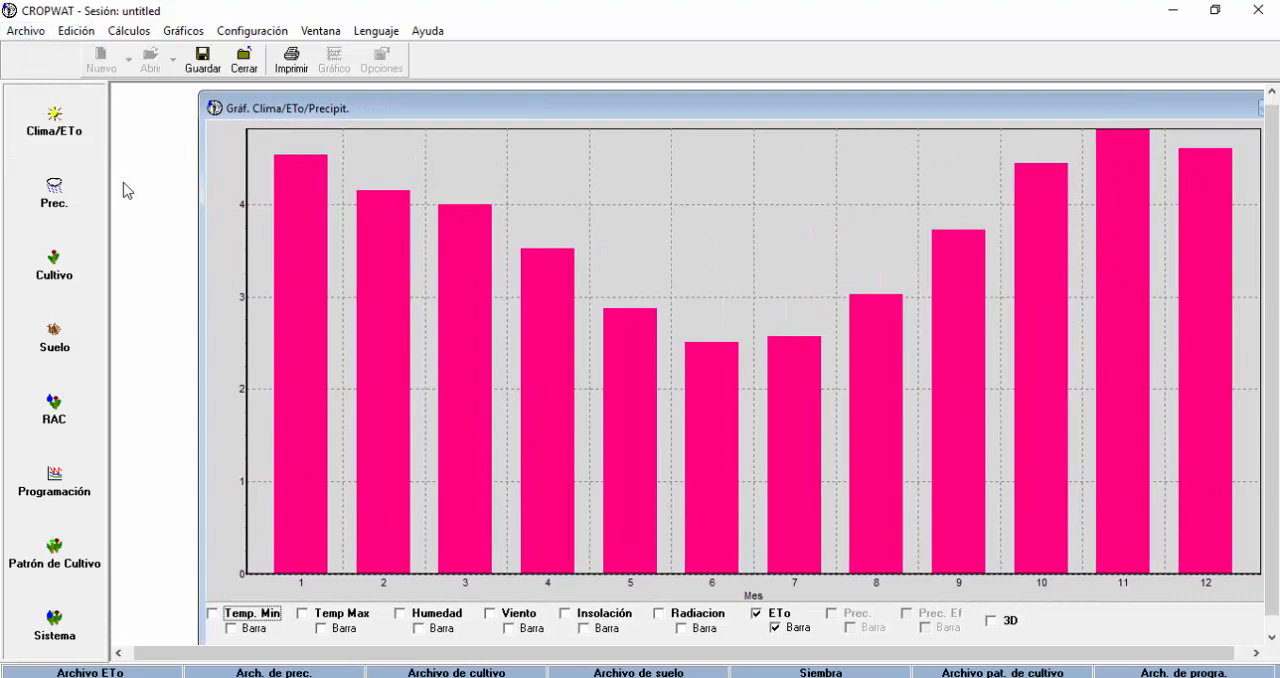
{"action": "left_click", "coordinate": [66, 145]}
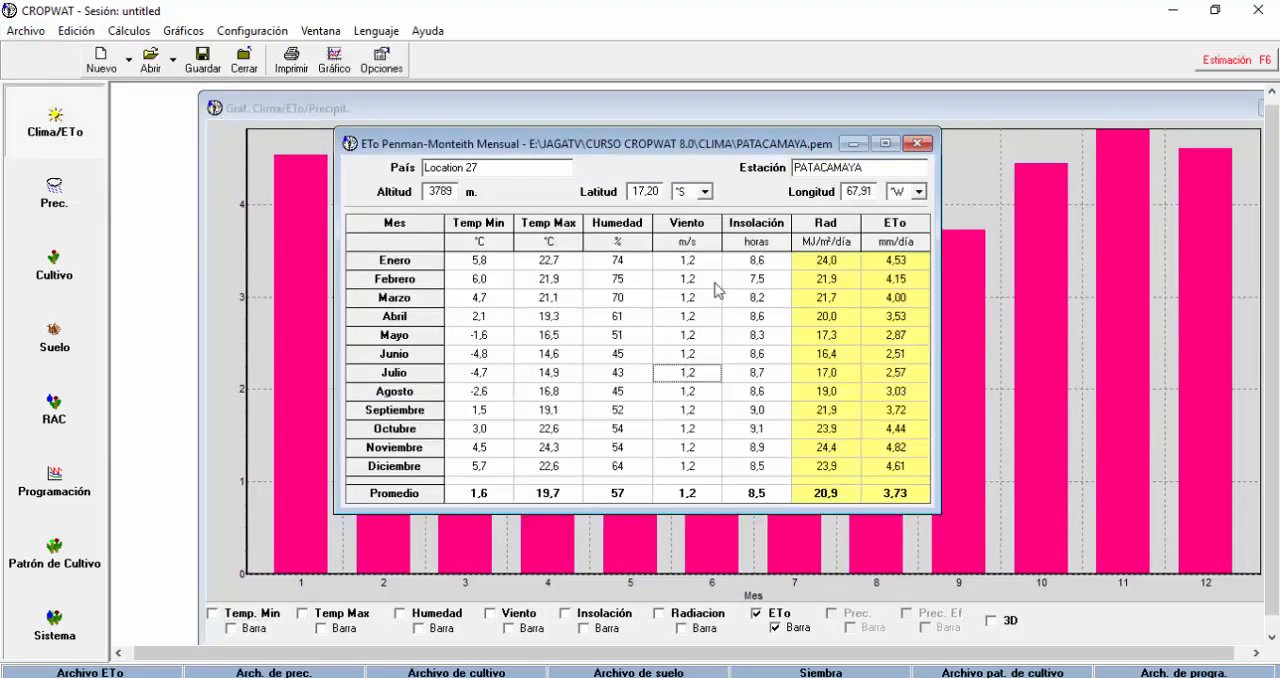
{"action": "left_click", "coordinate": [22, 34]}
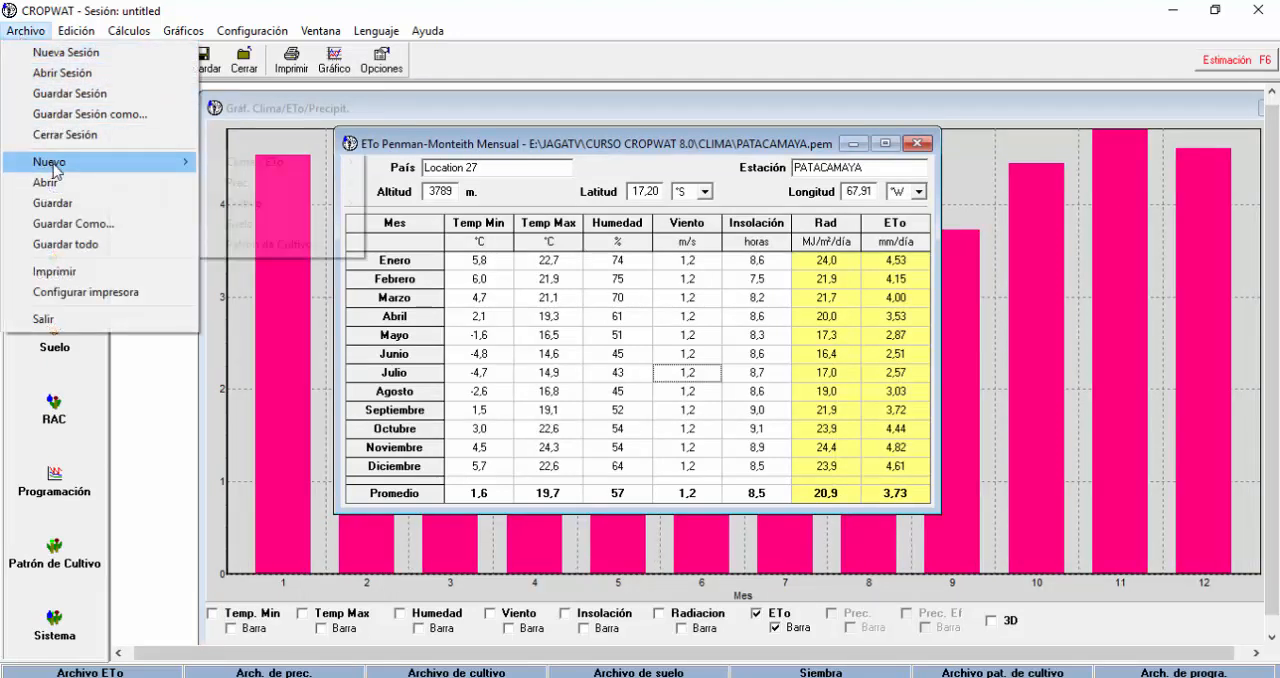
{"action": "mouse_move", "coordinate": [55, 170]}
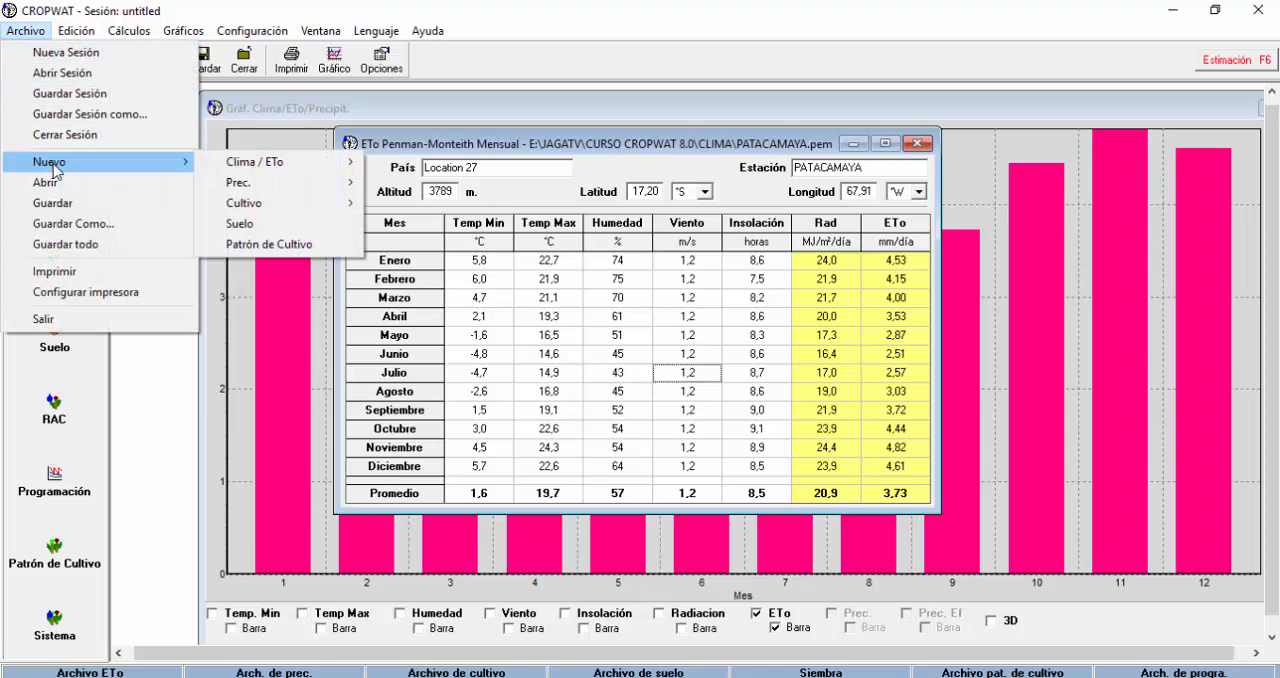
{"action": "mouse_move", "coordinate": [325, 170]}
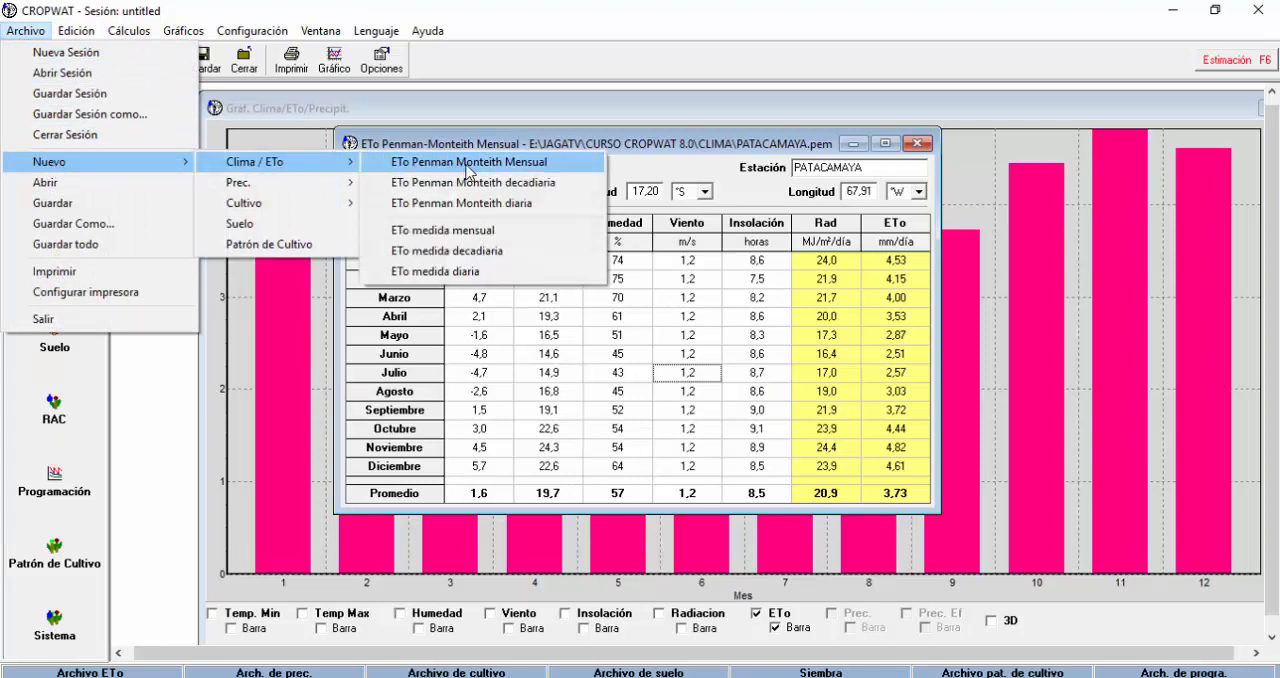
{"action": "mouse_move", "coordinate": [273, 190]}
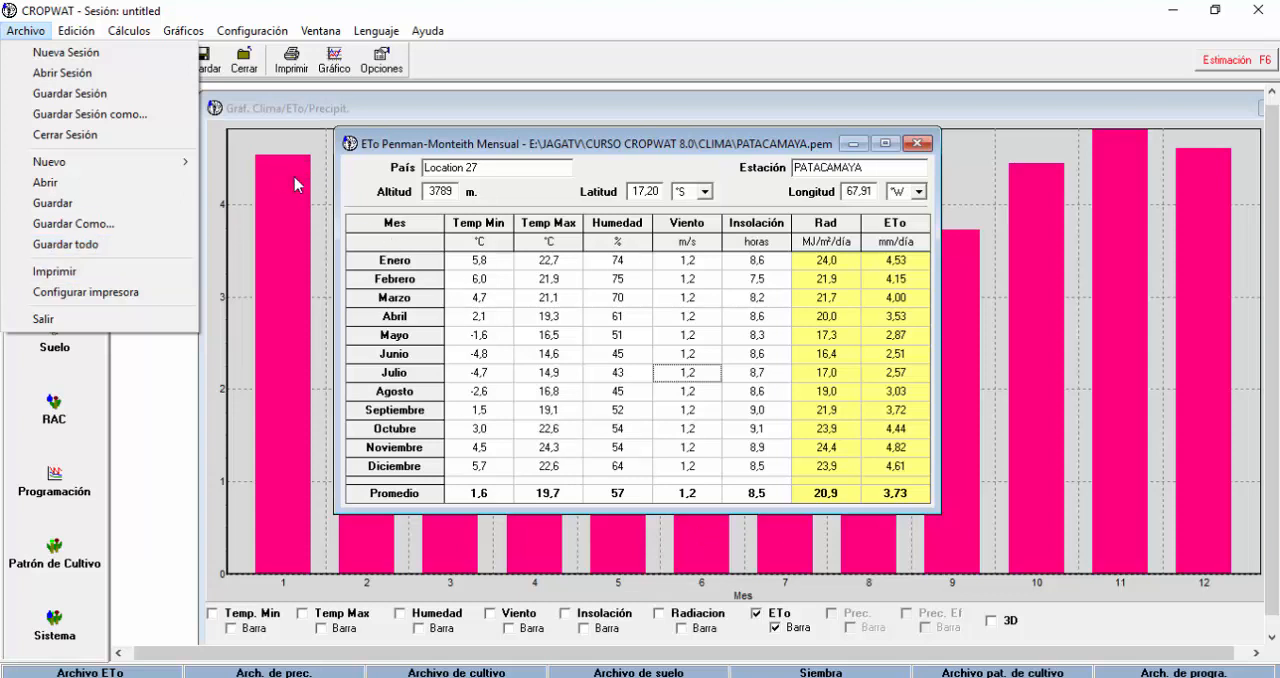
{"action": "left_click", "coordinate": [537, 76]}
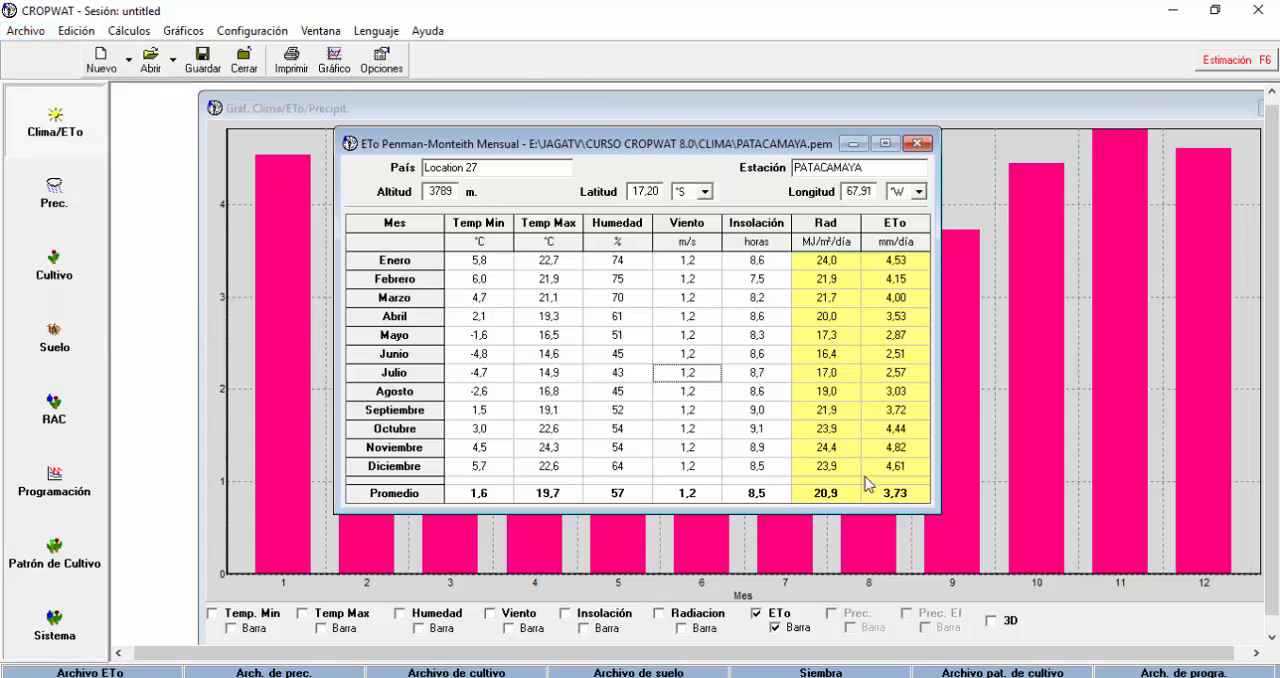
Reposition the chart window fully into view and place the monthly ETo table back in front of it.
{"action": "left_click", "coordinate": [1145, 121]}
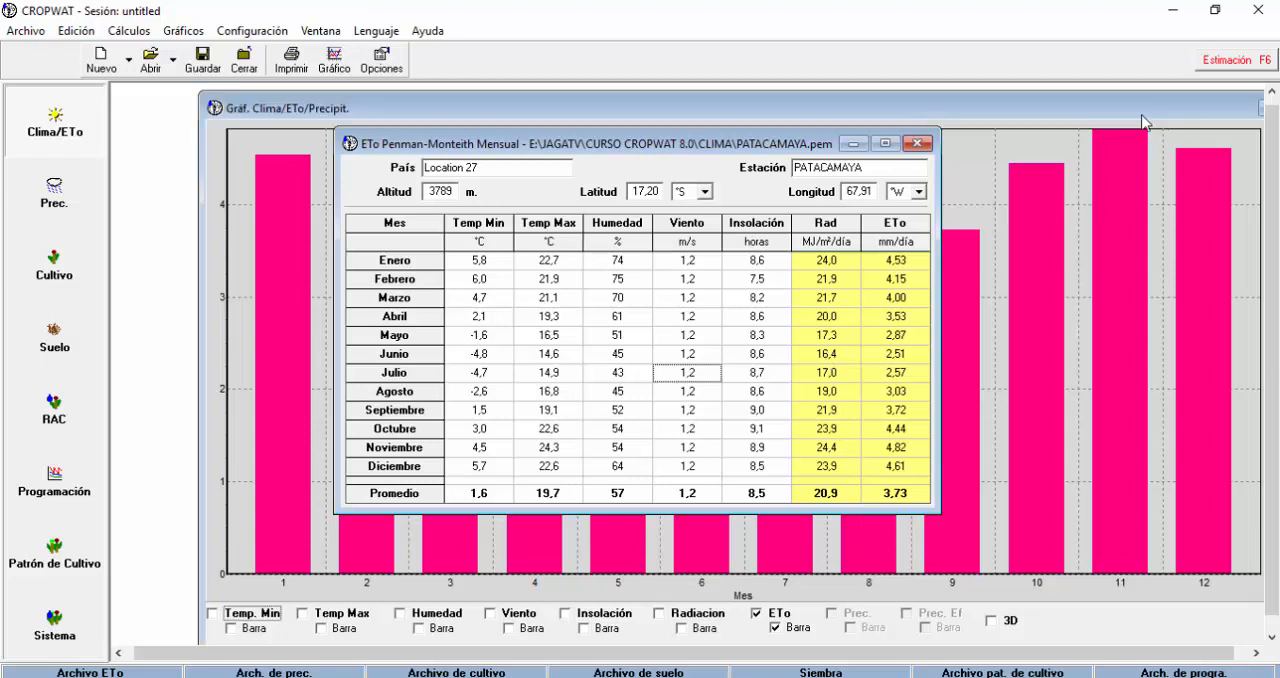
{"action": "left_click_drag", "start_coordinate": [1144, 120], "coordinate": [1090, 121]}
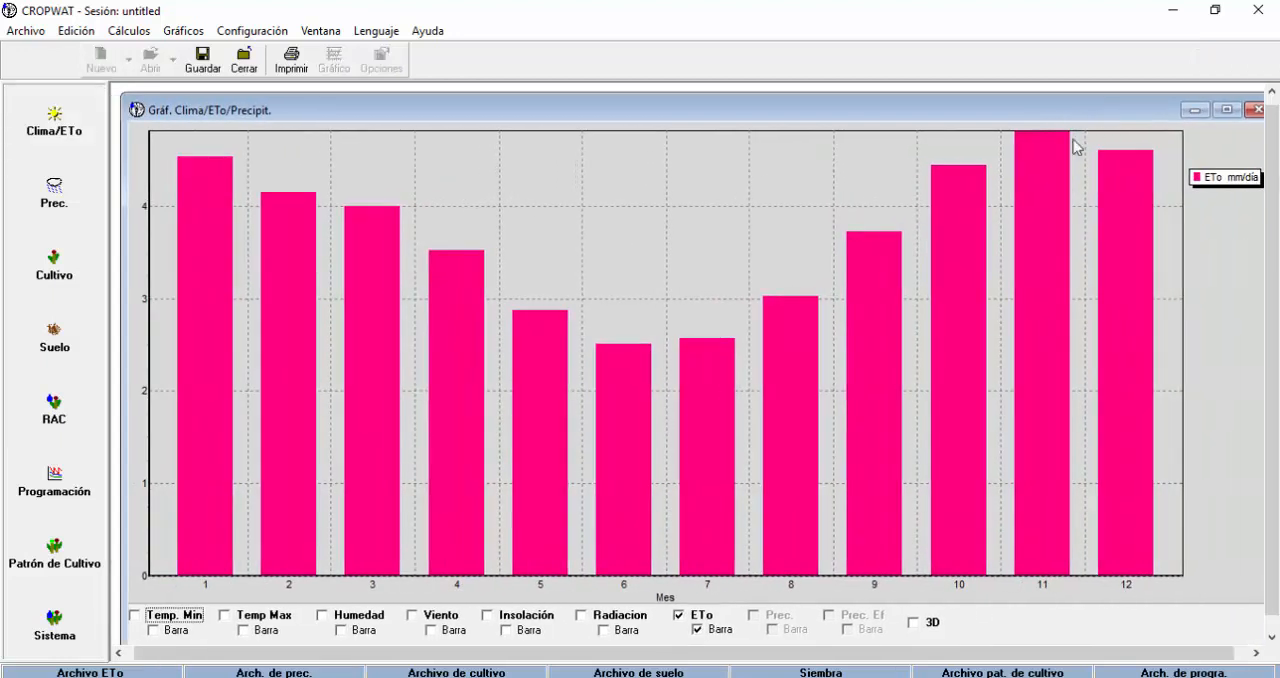
{"action": "left_click", "coordinate": [66, 145]}
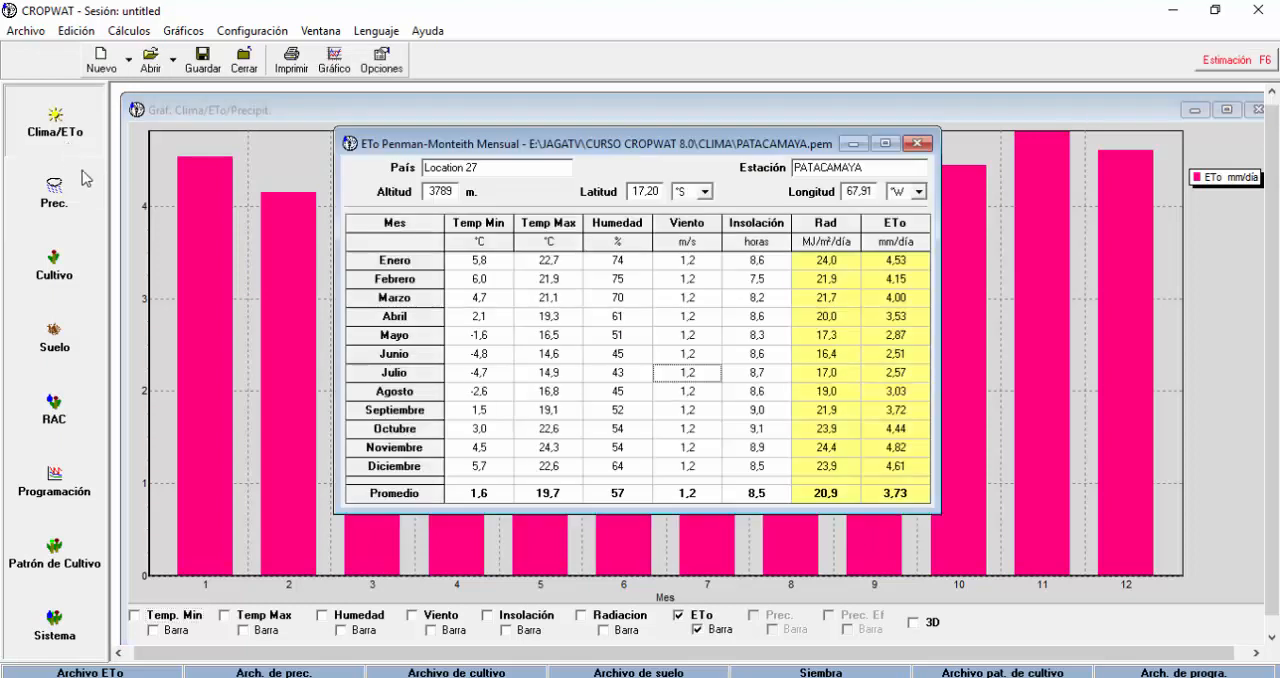
{"action": "left_click_drag", "start_coordinate": [632, 145], "coordinate": [516, 148]}
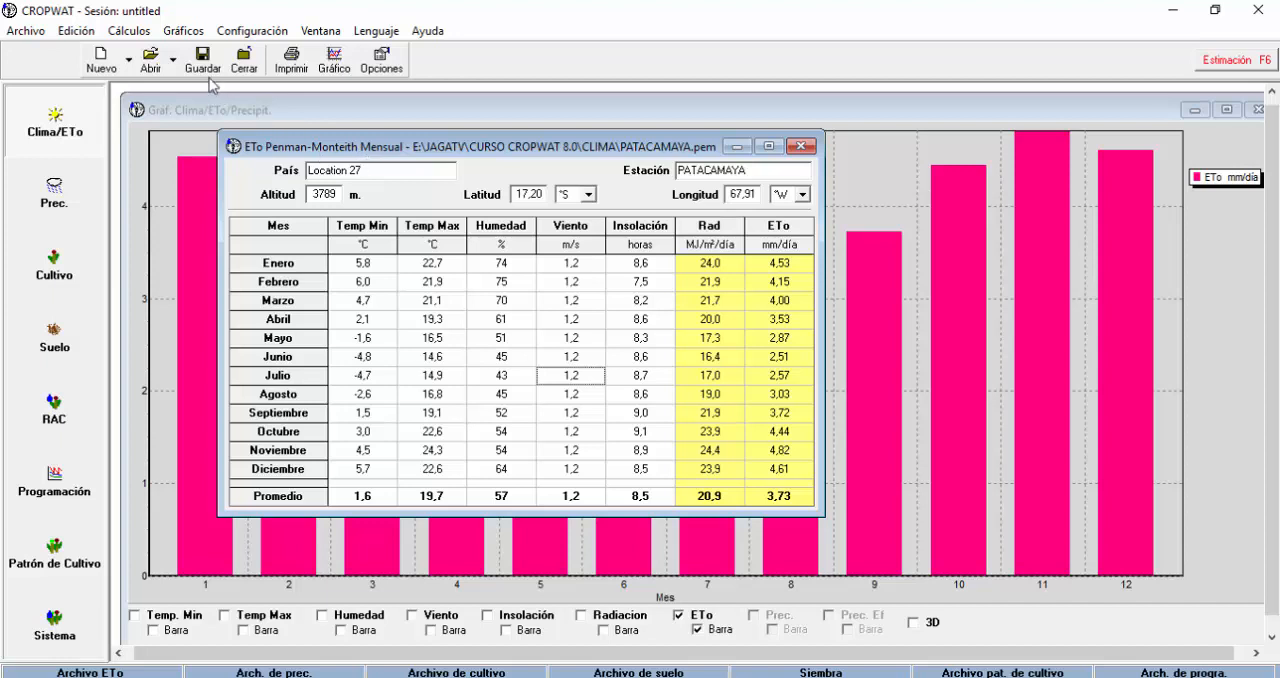
Try to open the APOLO station from the BASE CLIMWAT BOLIVIA folder, saving the changes to Patacamaya's climate data.
{"action": "left_click", "coordinate": [151, 60]}
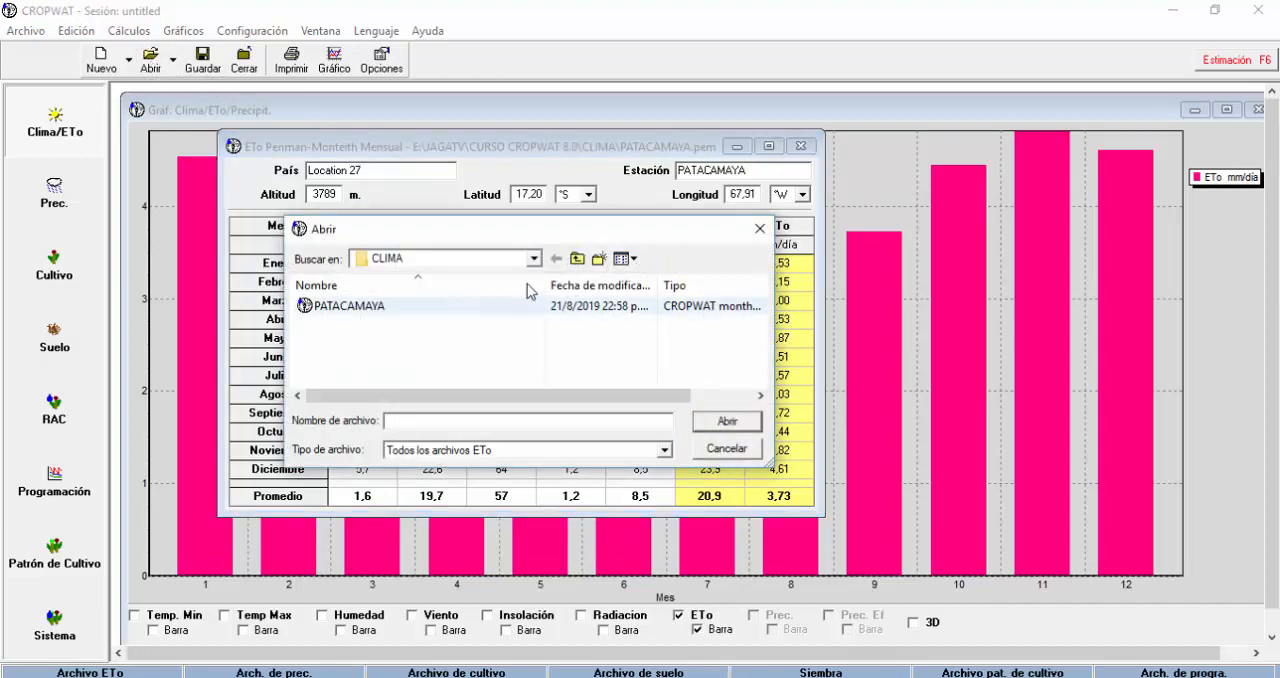
{"action": "left_click", "coordinate": [578, 260]}
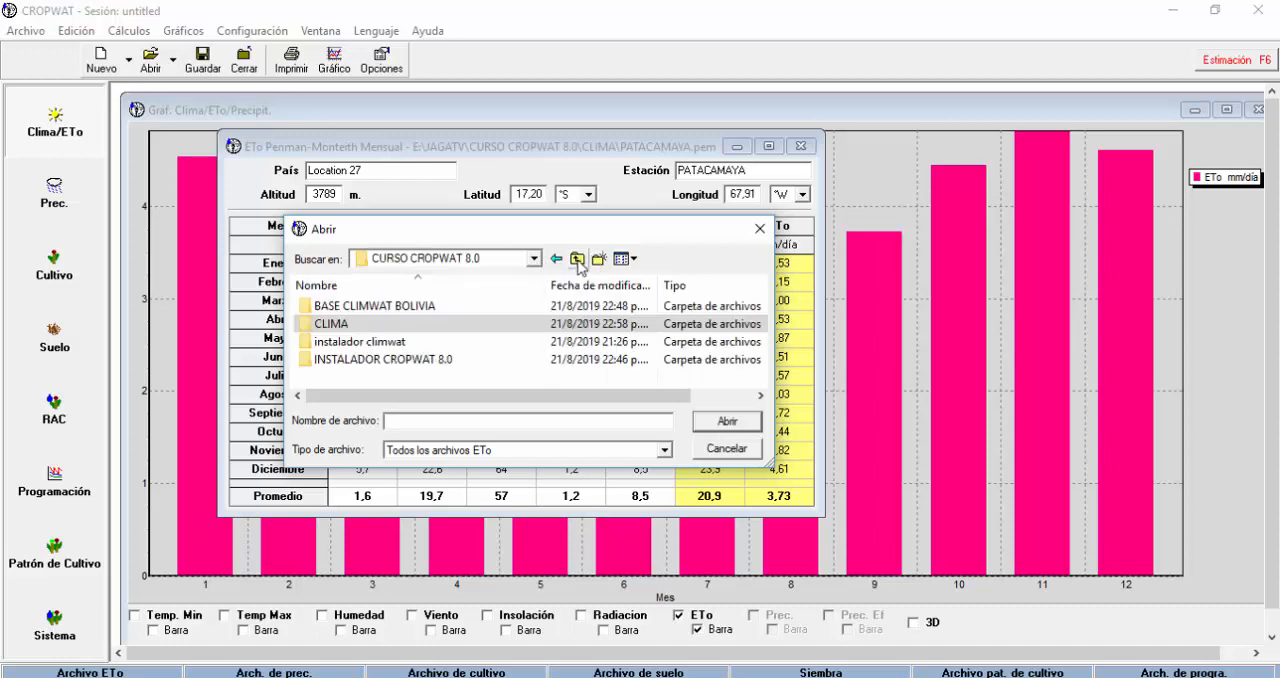
{"action": "double_click", "coordinate": [428, 308]}
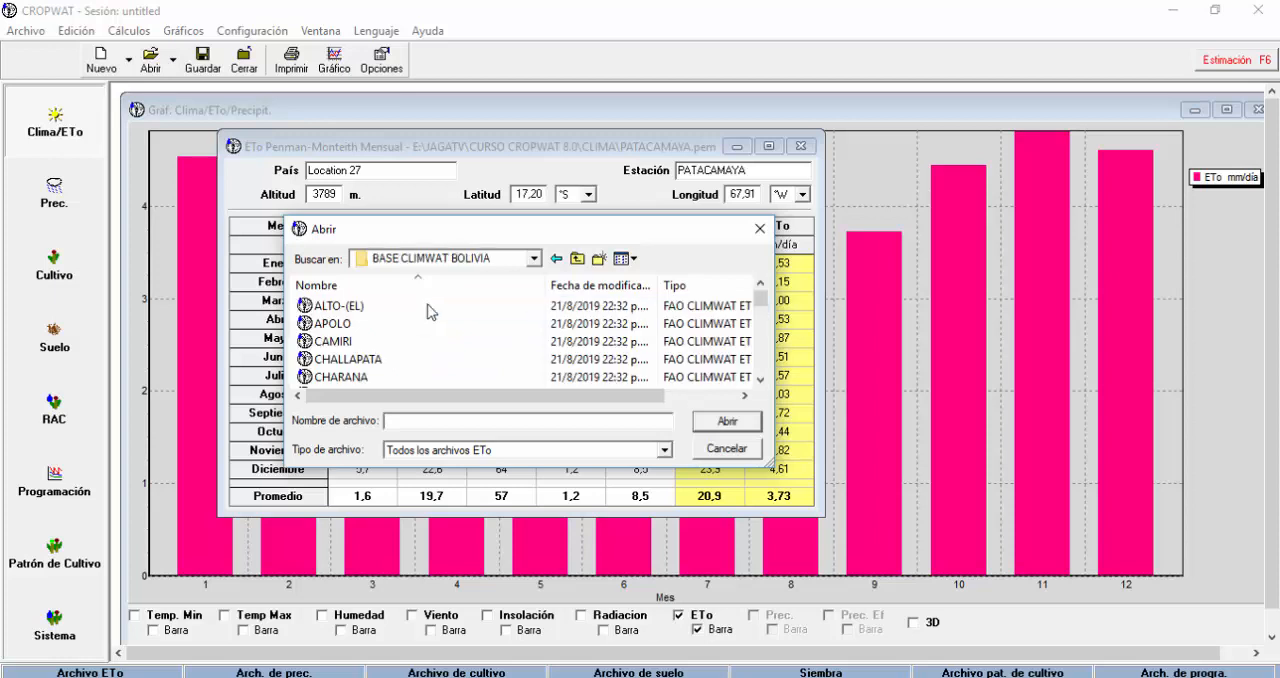
{"action": "left_click", "coordinate": [347, 326]}
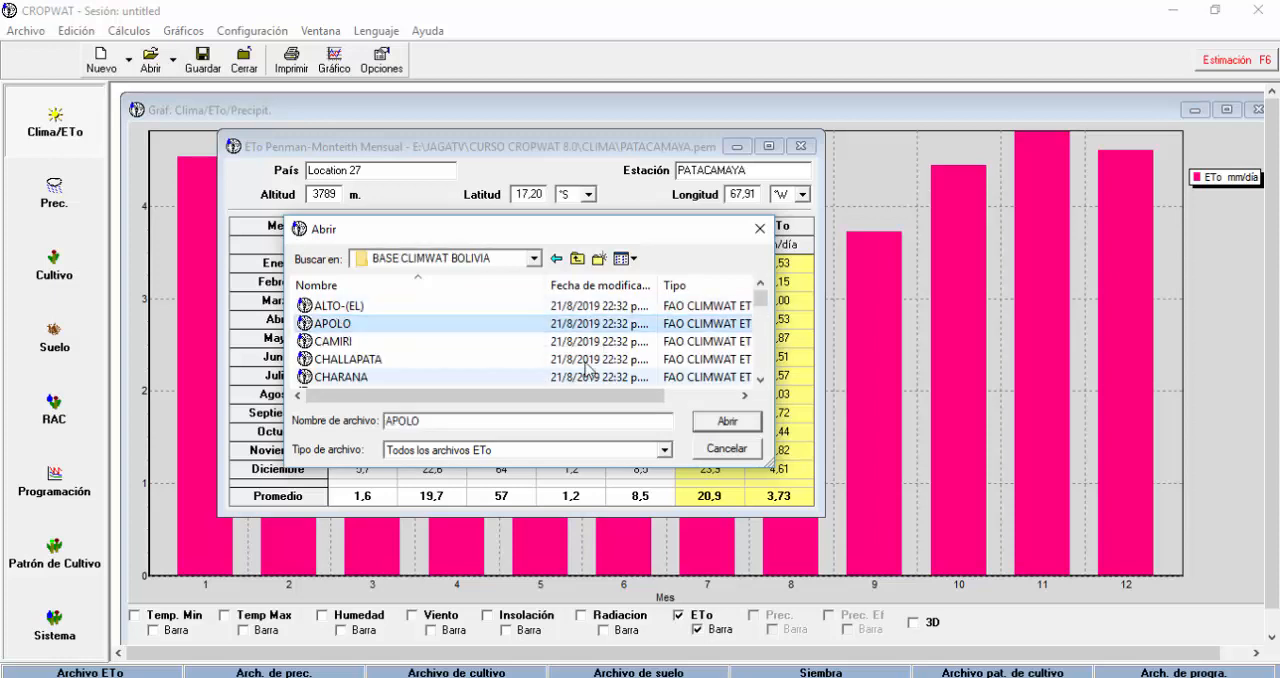
{"action": "left_click", "coordinate": [738, 423]}
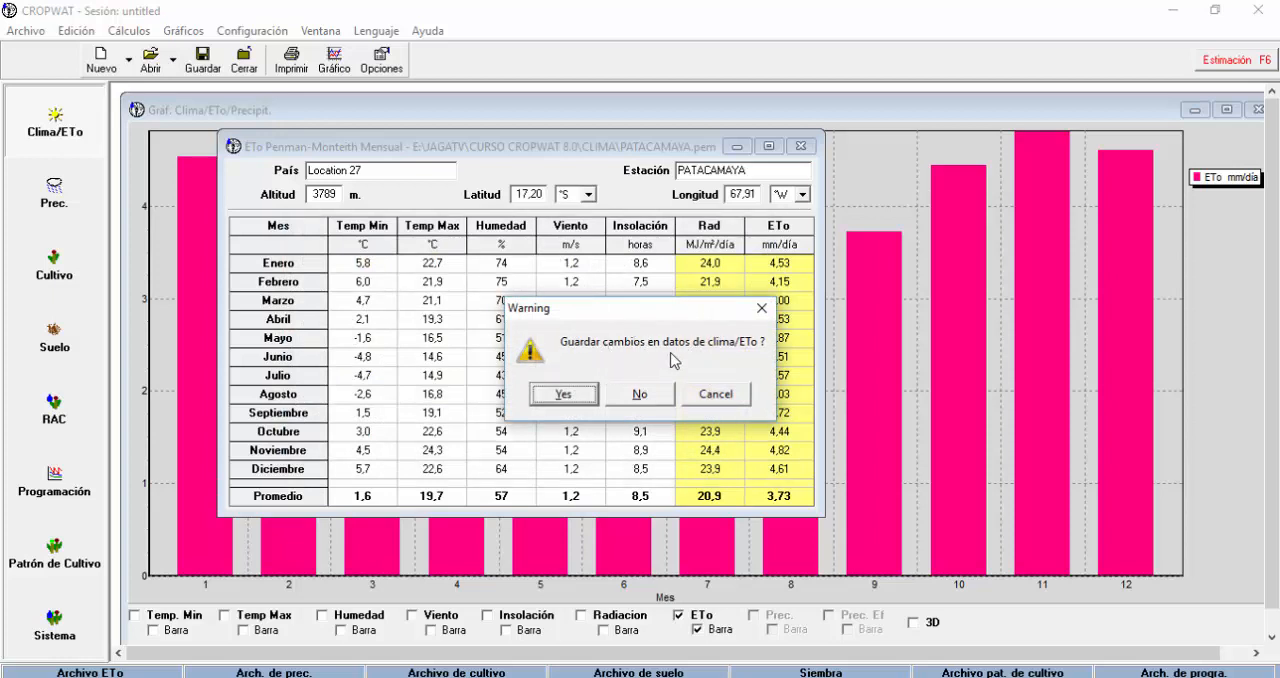
{"action": "left_click", "coordinate": [563, 395]}
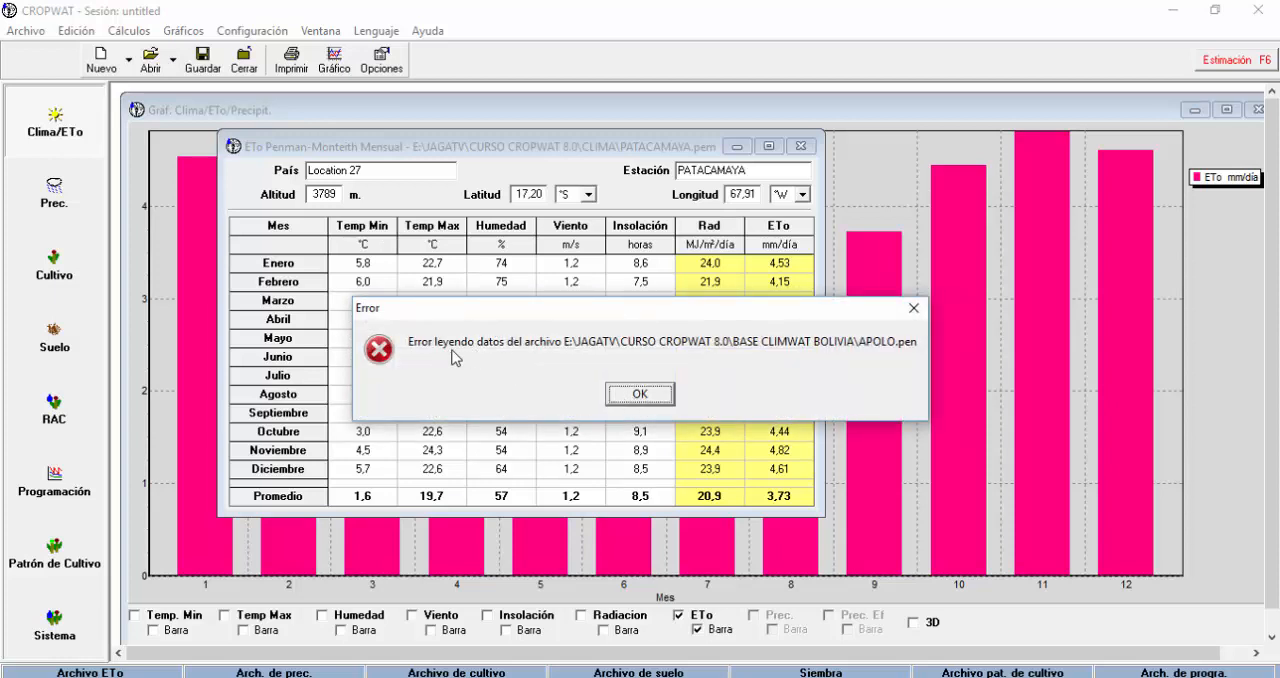
{"action": "left_click", "coordinate": [667, 393]}
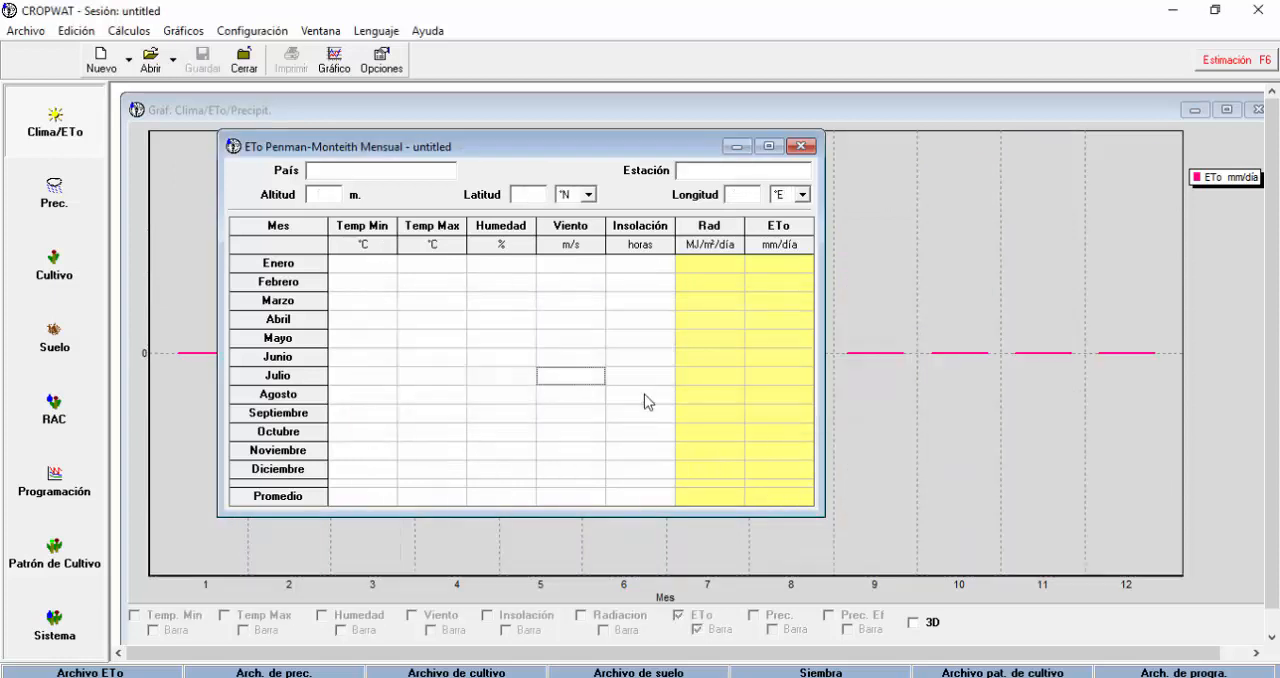
Close the blank monthly ETo table without saving, and close the Clima/ETo chart window.
{"action": "left_click", "coordinate": [800, 146]}
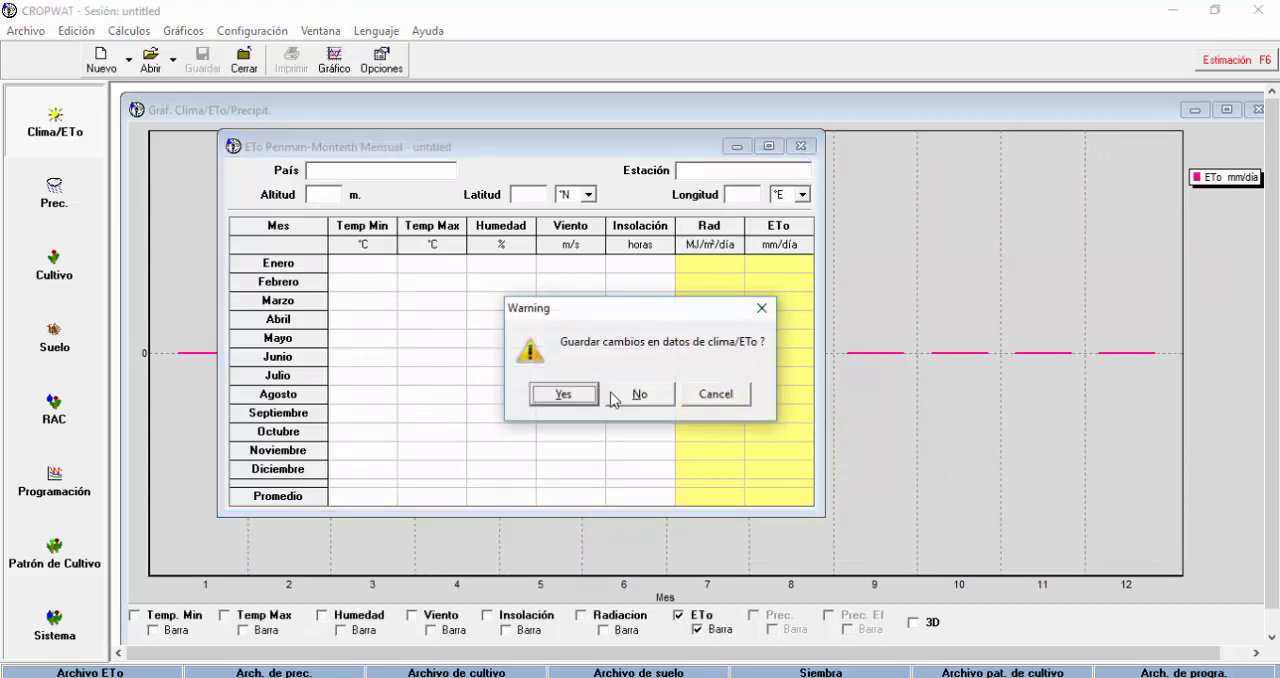
{"action": "left_click", "coordinate": [640, 396]}
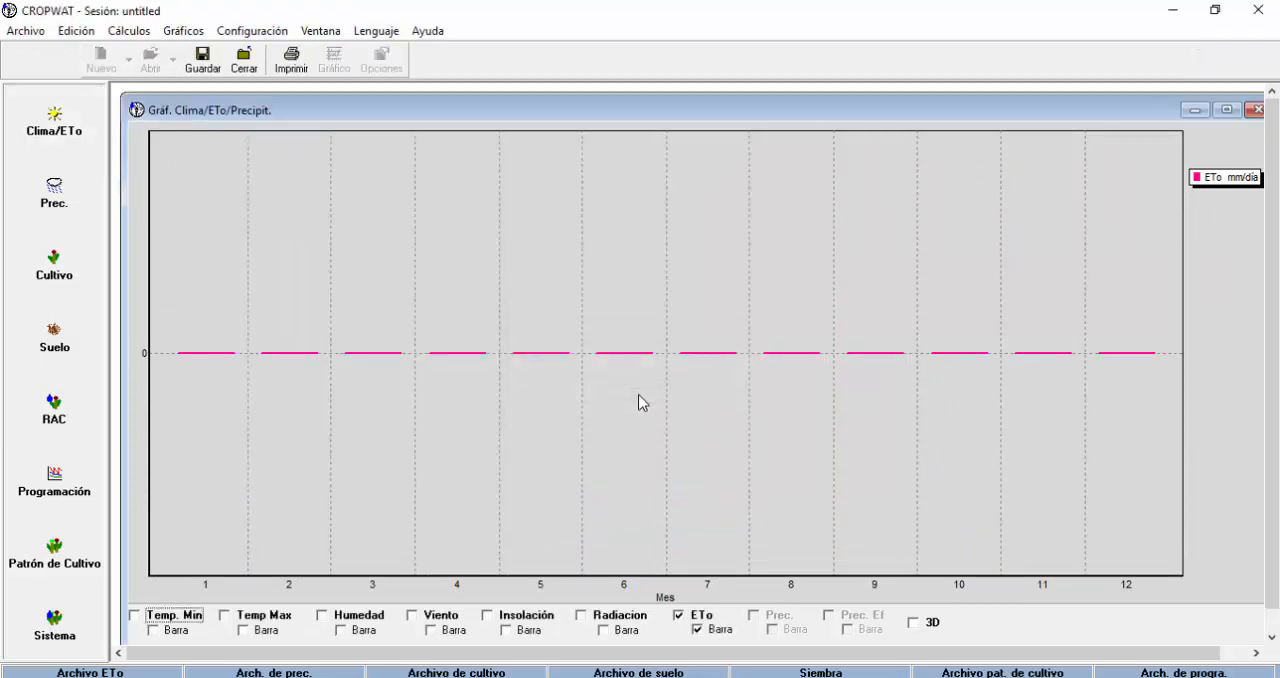
{"action": "left_click", "coordinate": [1254, 109]}
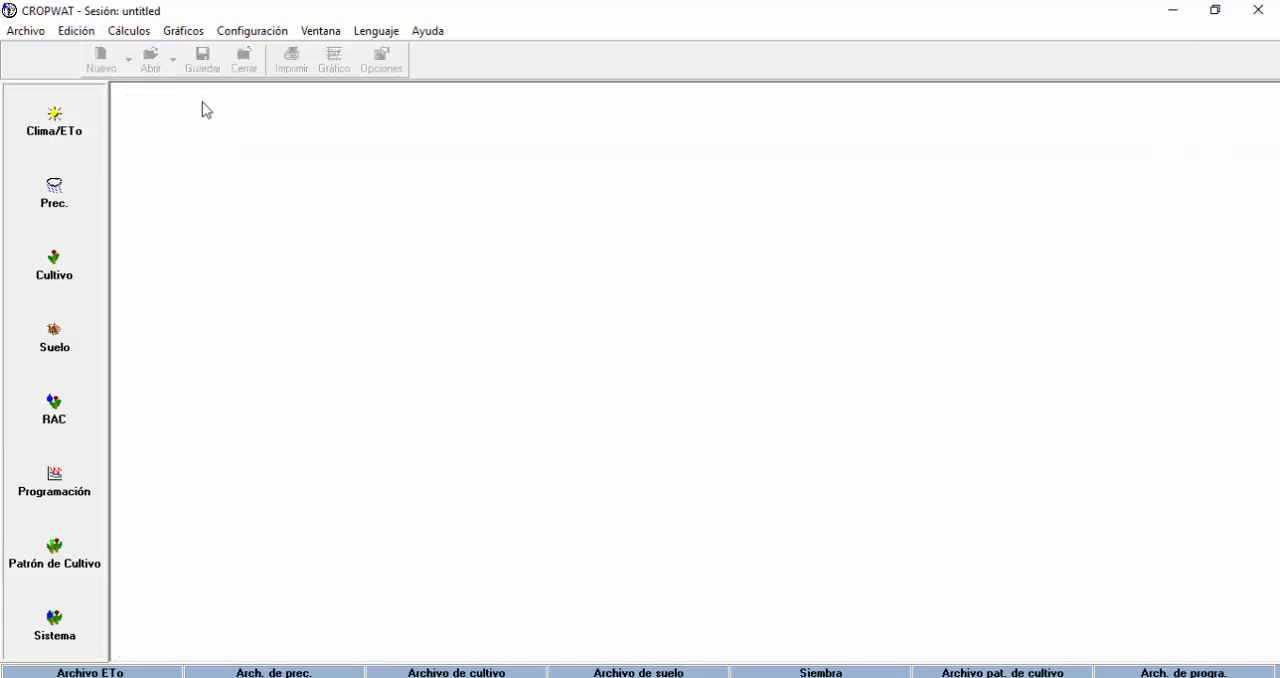
Open a blank monthly Clima/ETo table and reposition its window nearer the module list.
{"action": "left_click", "coordinate": [54, 122]}
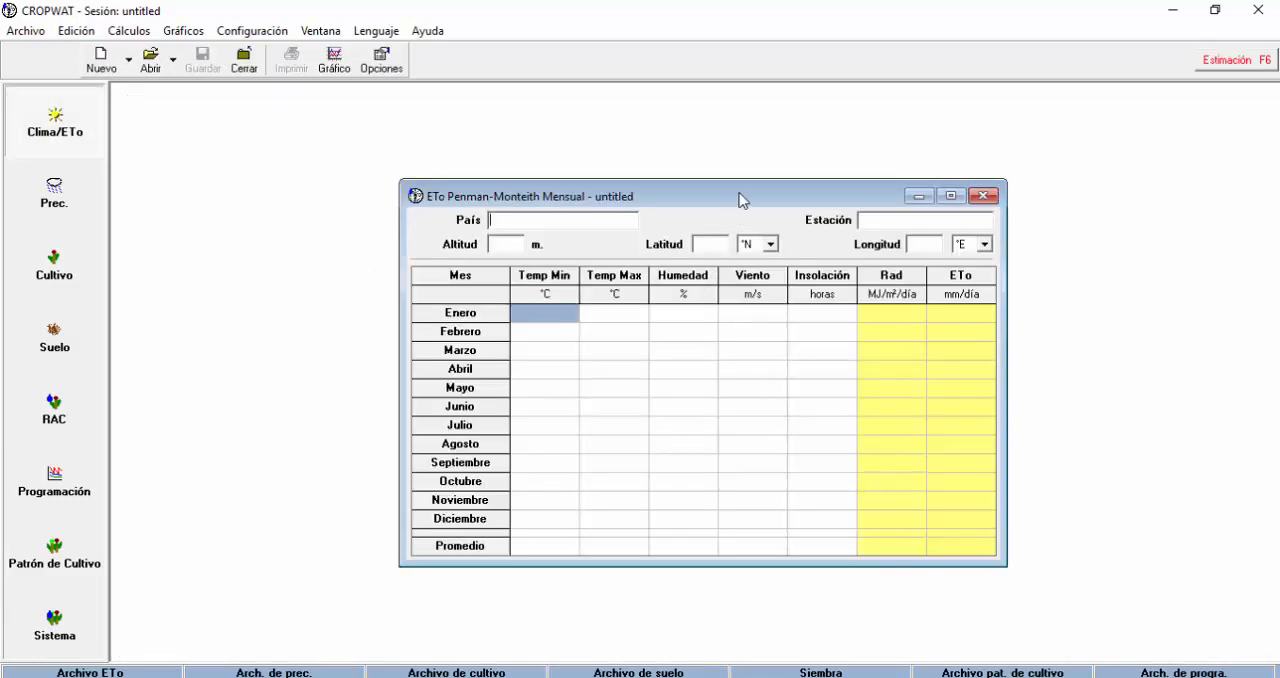
{"action": "left_click_drag", "start_coordinate": [744, 200], "coordinate": [619, 192]}
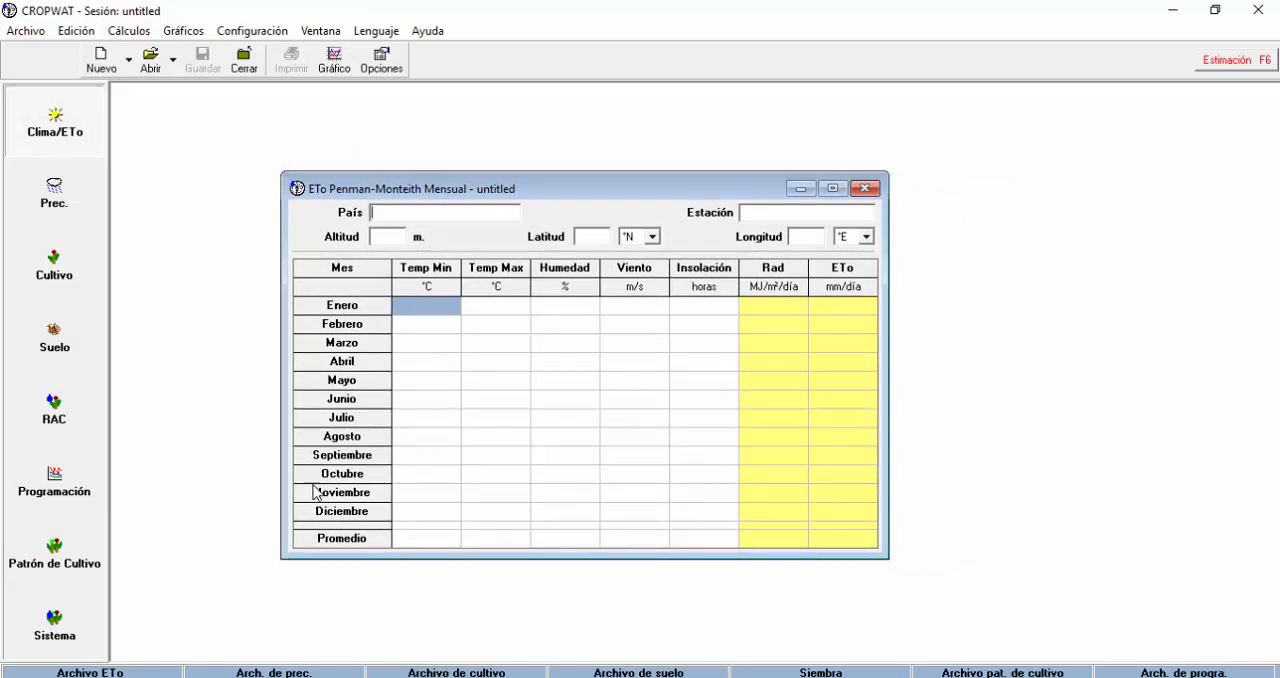
{"action": "left_click_drag", "start_coordinate": [527, 190], "coordinate": [527, 180]}
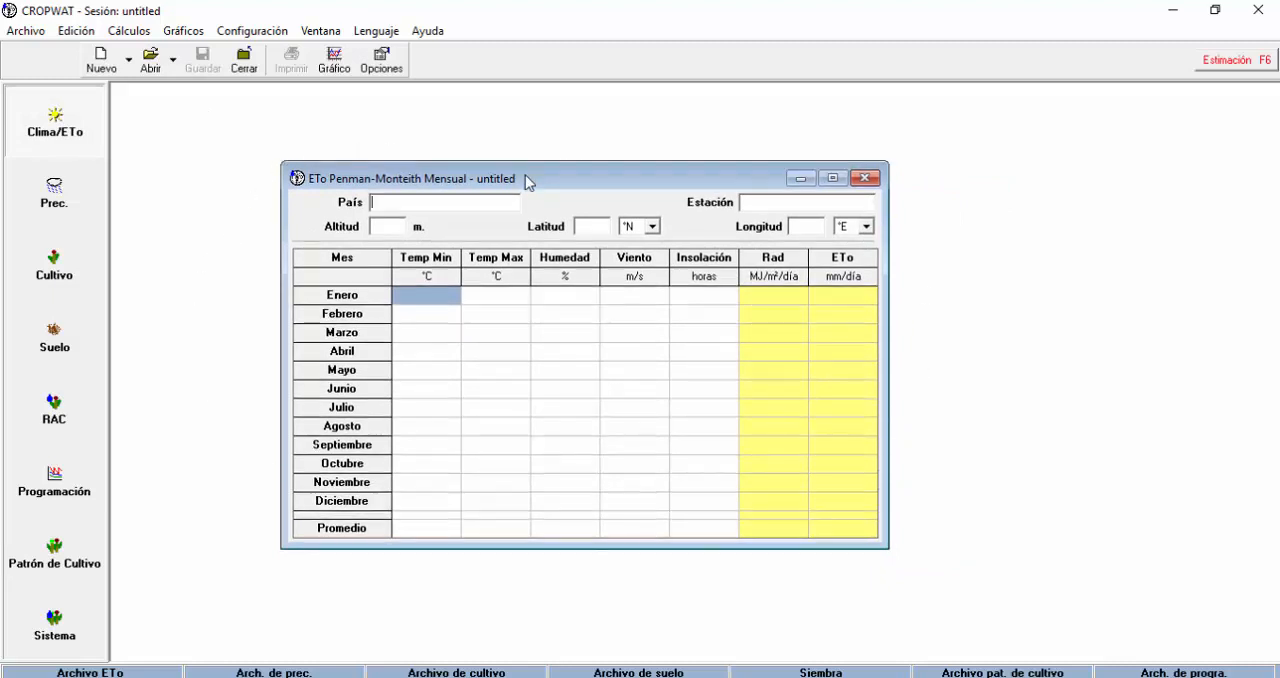
Try to open the PATACAMAYA station file from the BASE CLIMWAT BOLIVIA folder inside CURSO CROPWAT 8.0.
{"action": "left_click", "coordinate": [150, 58]}
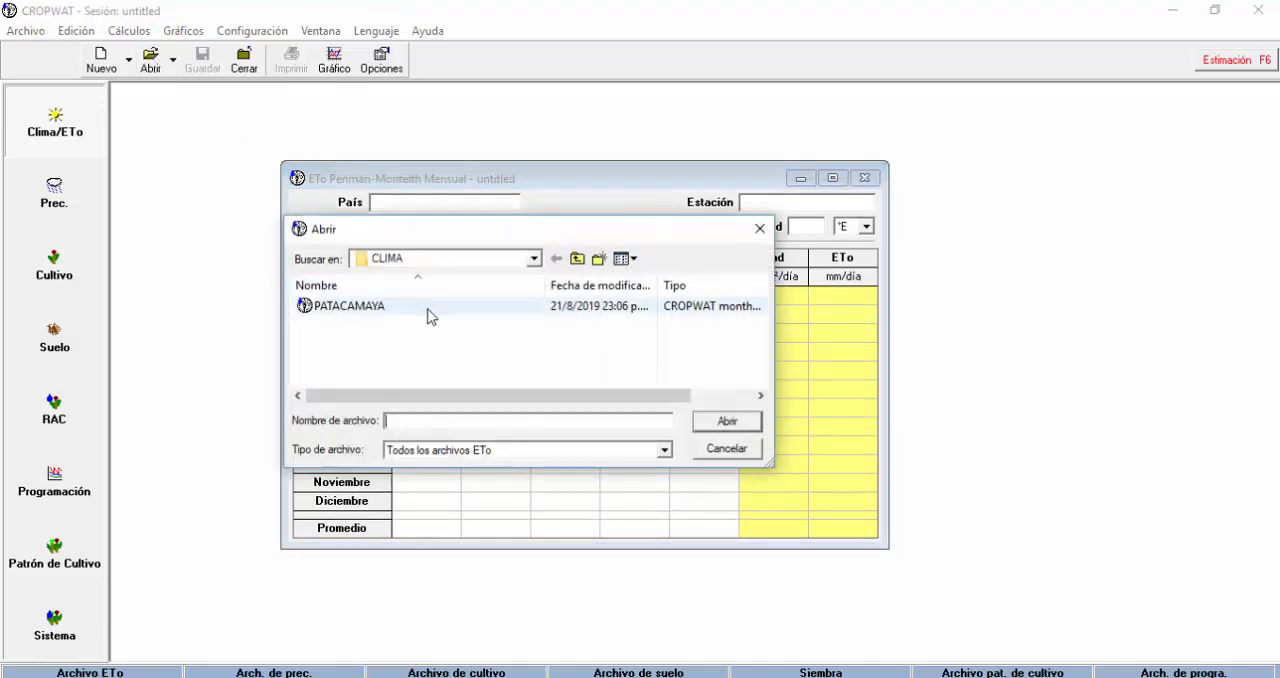
{"action": "left_click", "coordinate": [534, 258]}
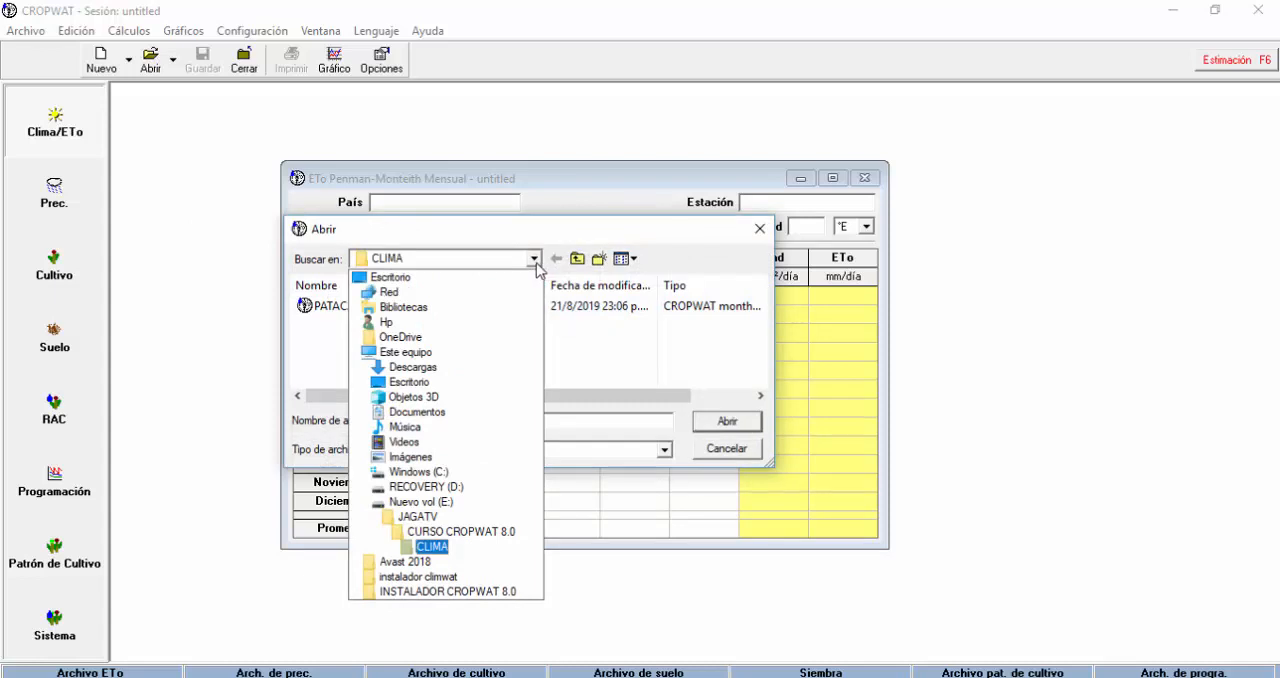
{"action": "left_click", "coordinate": [490, 531]}
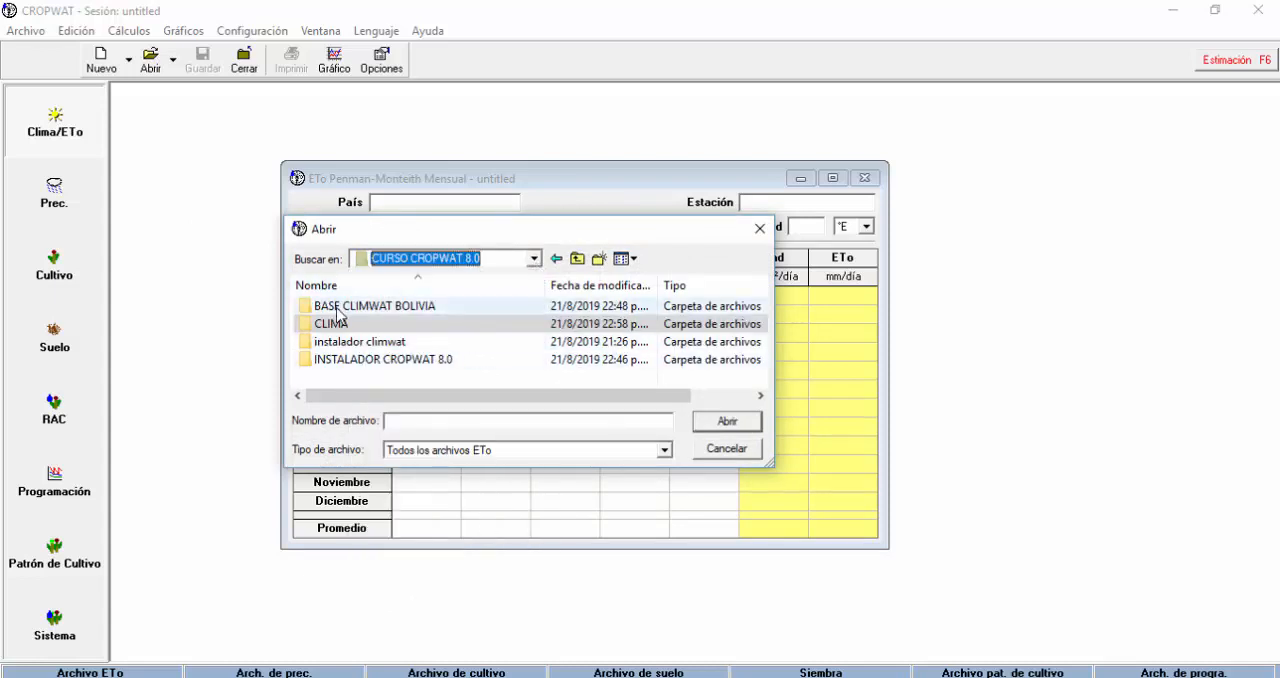
{"action": "double_click", "coordinate": [422, 306]}
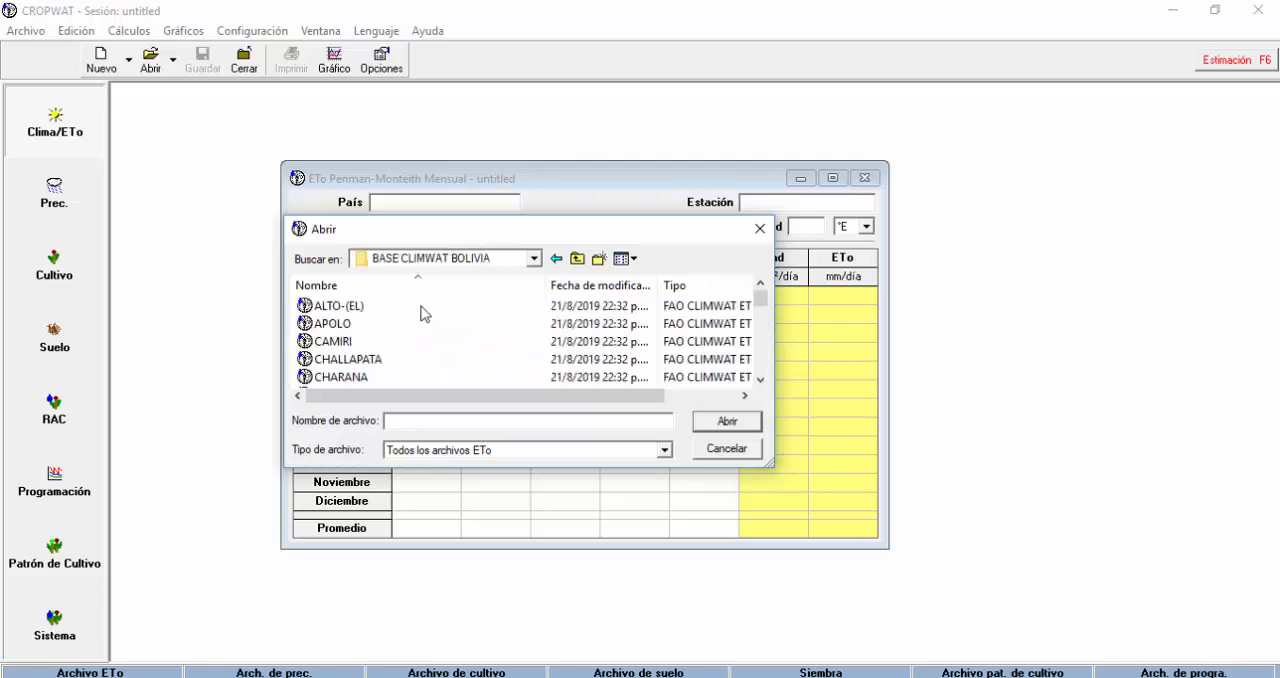
{"action": "left_click", "coordinate": [345, 324]}
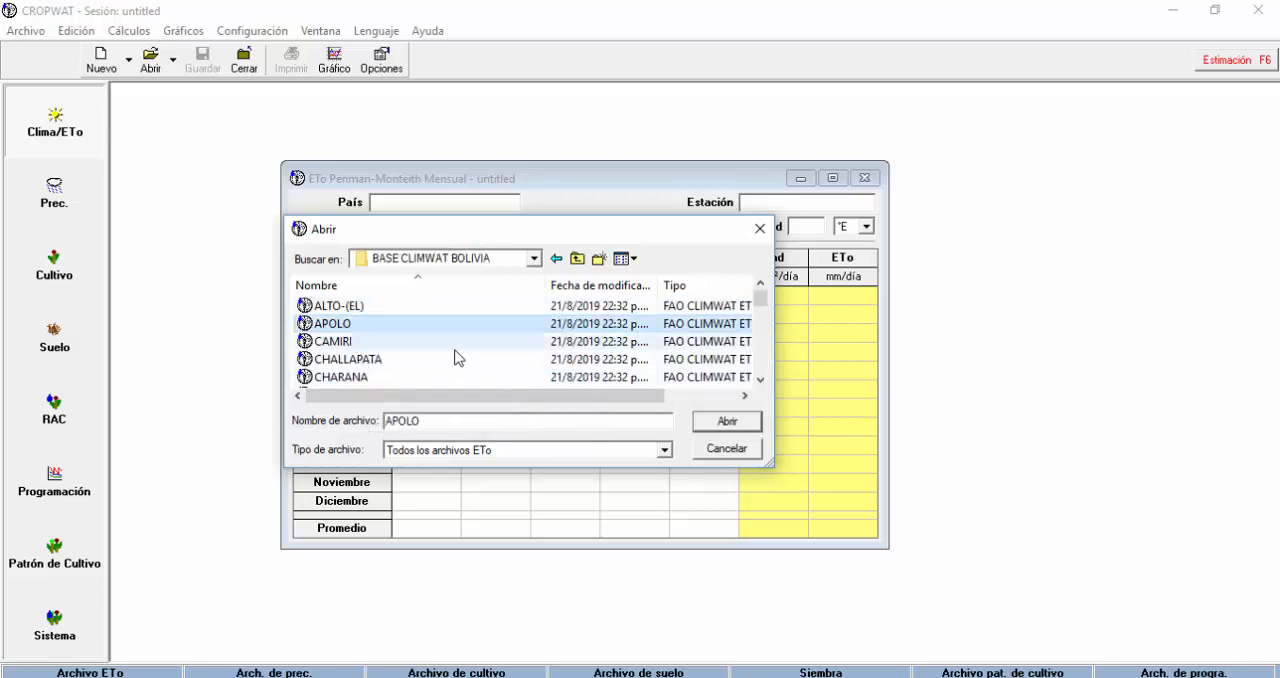
{"action": "scroll", "coordinate": [457, 357], "scroll_direction": "down", "scroll_amount": 1}
{"action": "scroll", "coordinate": [457, 357], "scroll_direction": "down", "scroll_amount": 5}
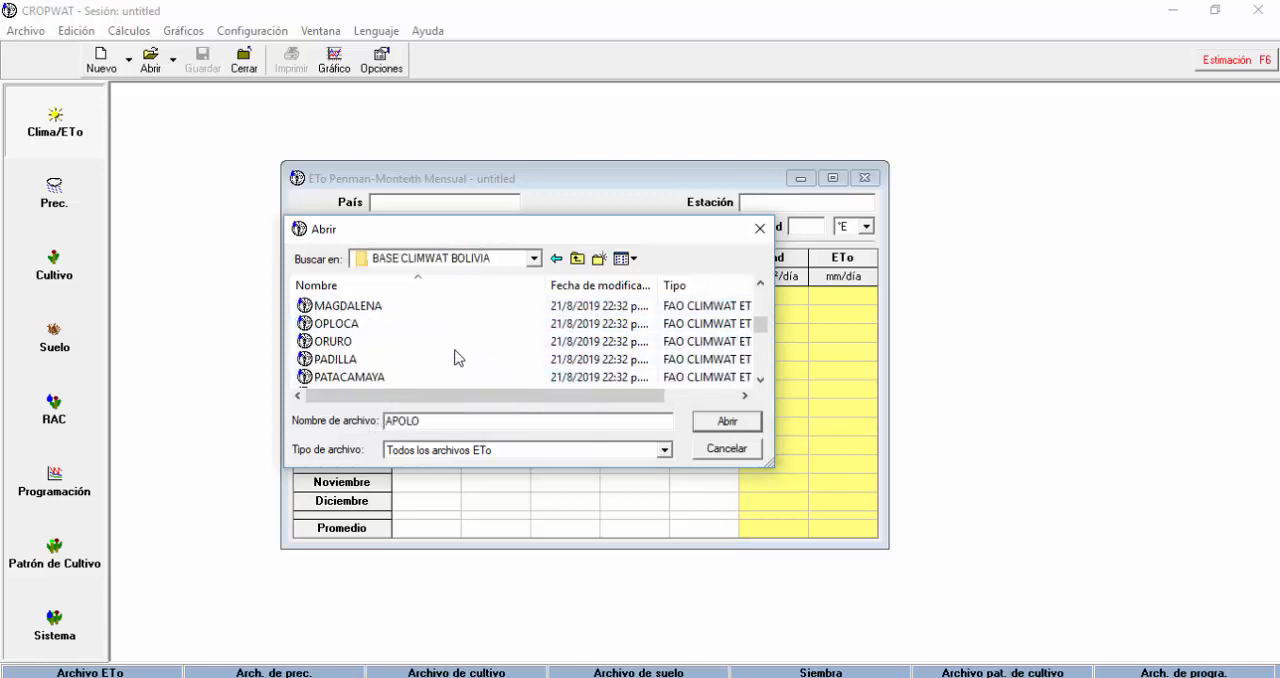
{"action": "left_click", "coordinate": [350, 377]}
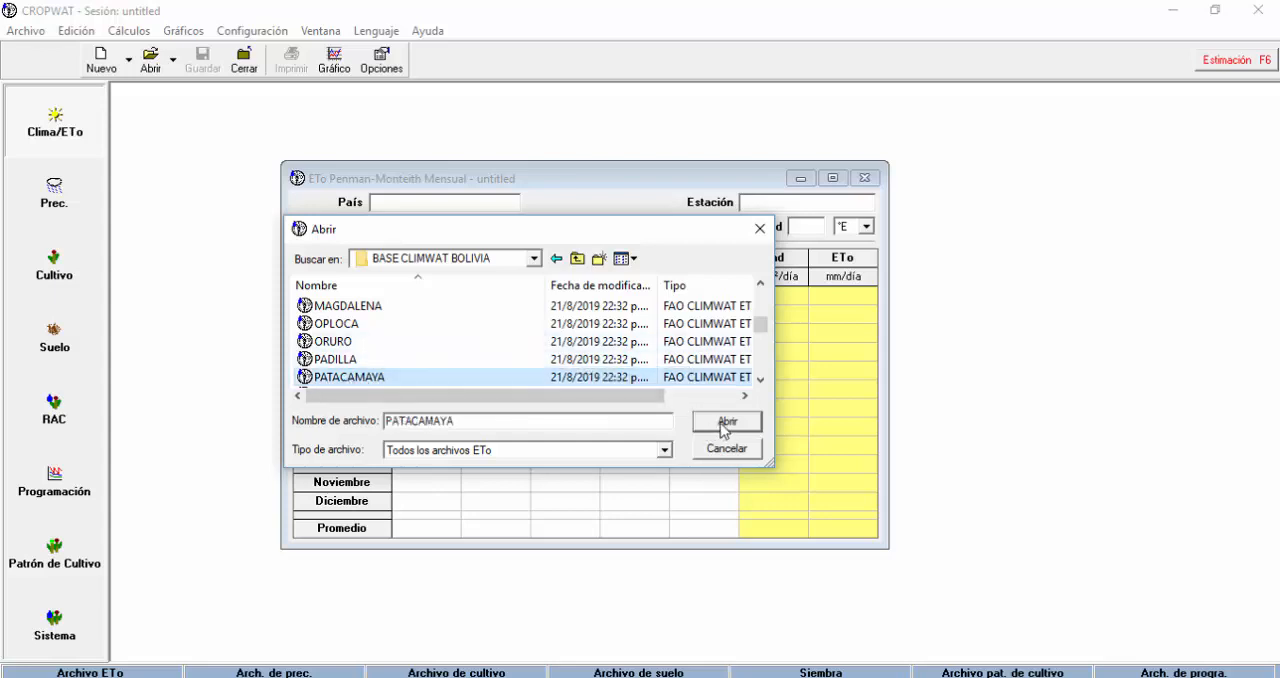
{"action": "left_click", "coordinate": [724, 421]}
{"action": "left_click", "coordinate": [641, 395]}
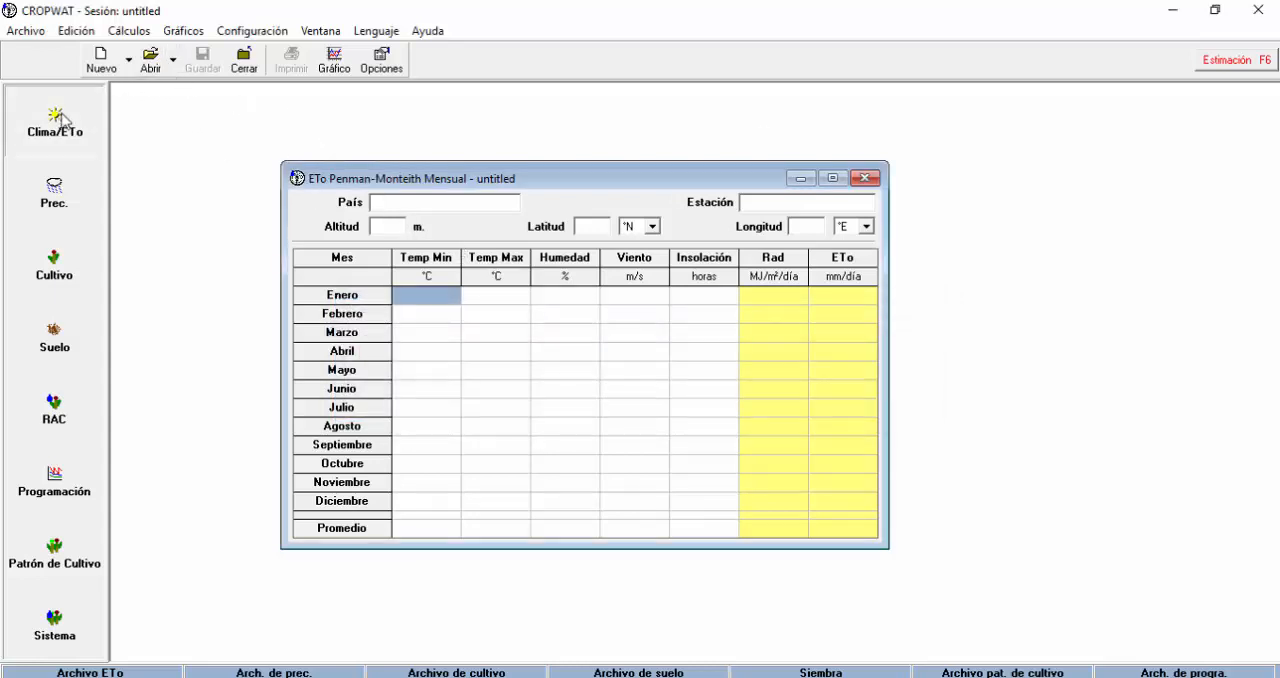
Try to open the CAMIRI station file from the BASE CLIMWAT BOLIVIA folder.
{"action": "left_click", "coordinate": [150, 58]}
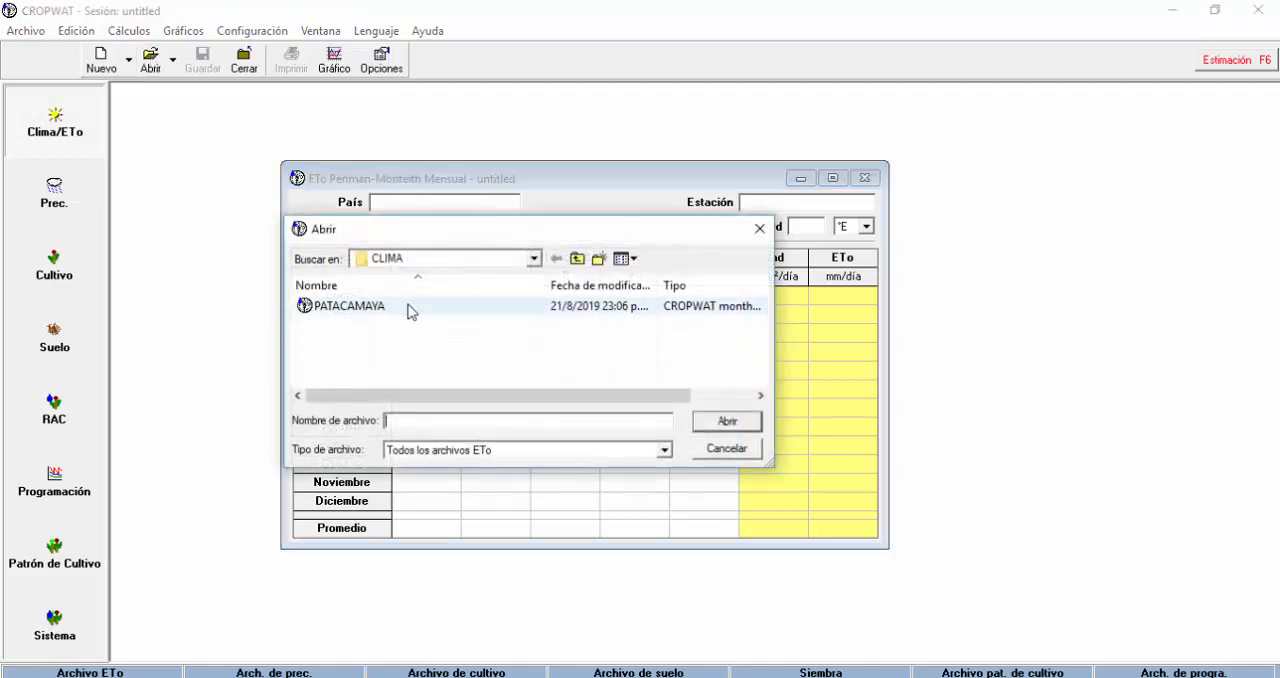
{"action": "left_click", "coordinate": [577, 259]}
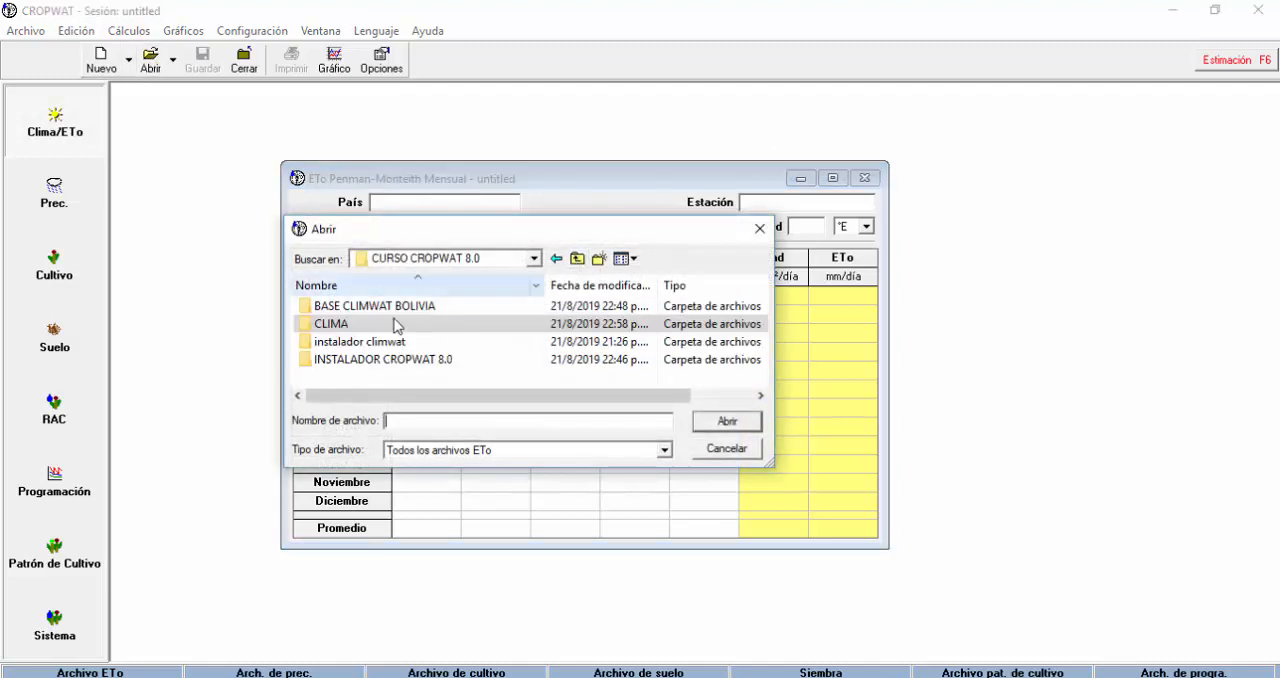
{"action": "double_click", "coordinate": [400, 302]}
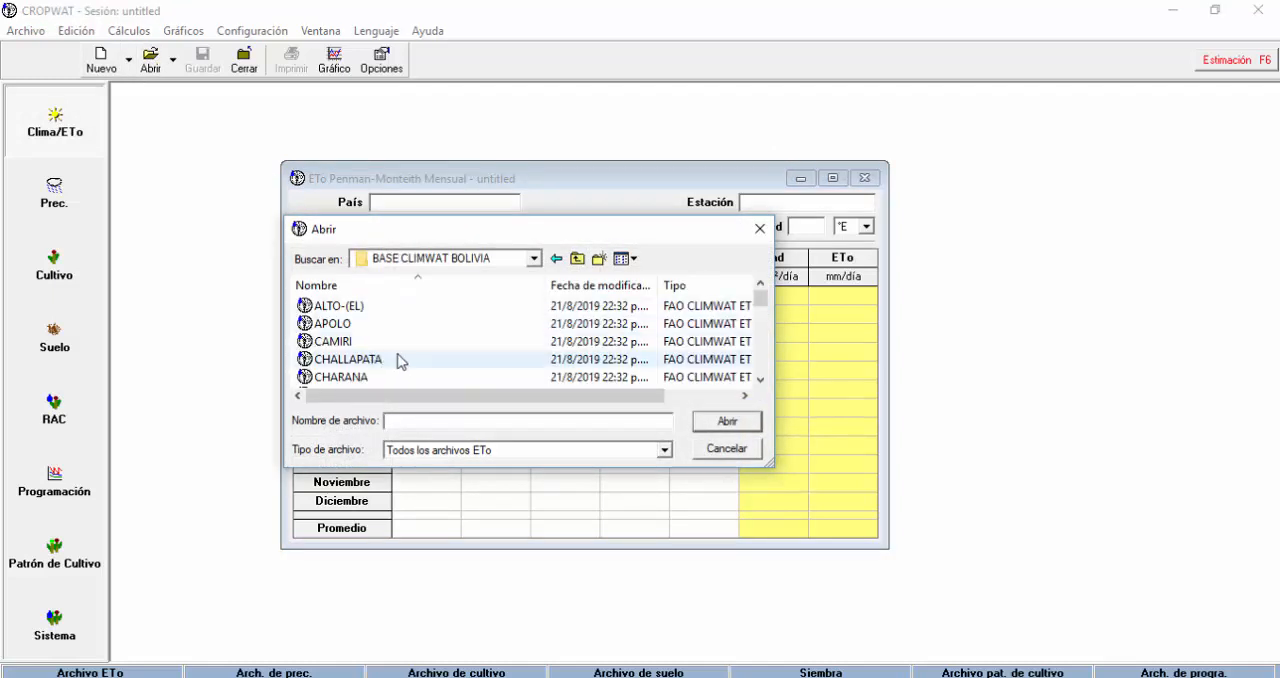
{"action": "left_click", "coordinate": [360, 341]}
{"action": "left_click", "coordinate": [727, 421]}
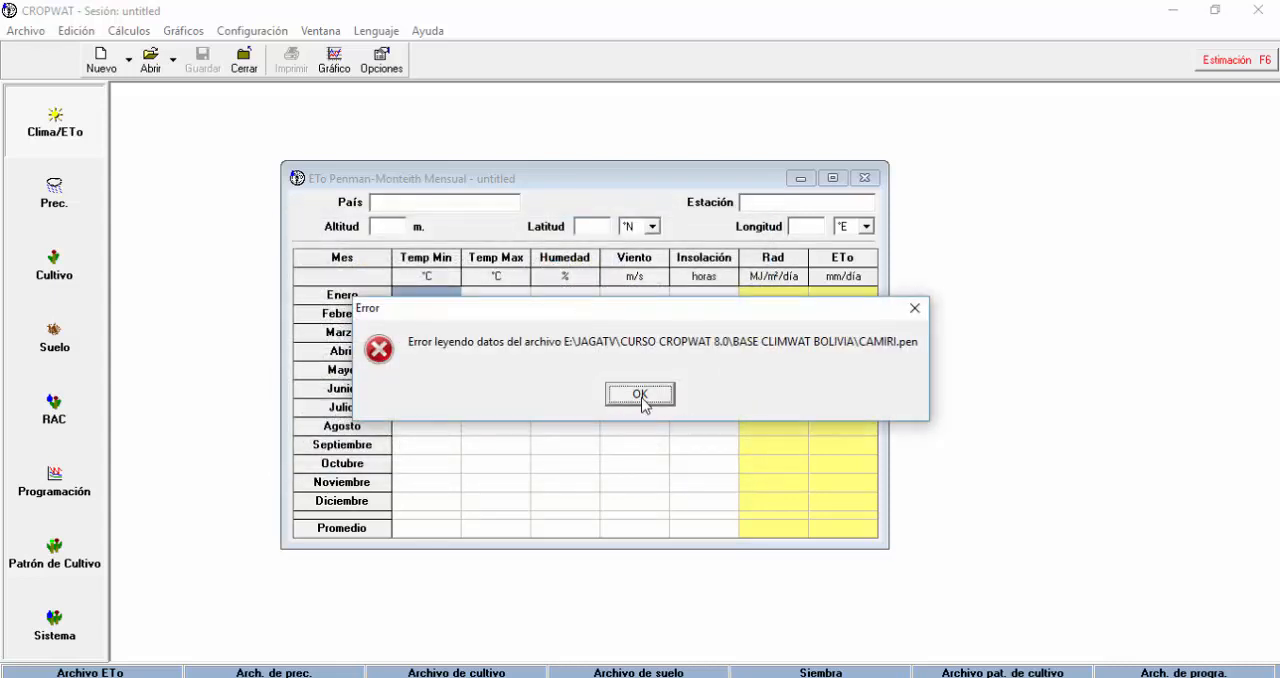
{"action": "left_click", "coordinate": [640, 394]}
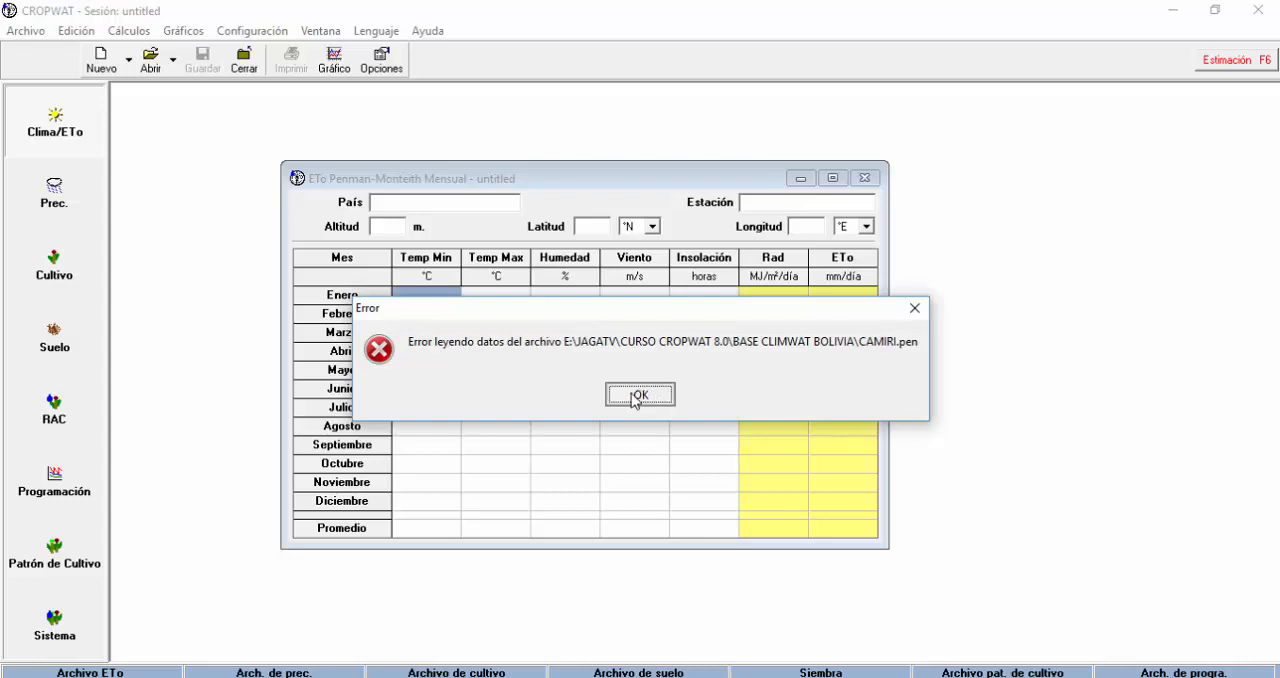
Close the ETo table and restart CROPWAT 8.0 from the desktop, refreshing the desktop in between.
{"action": "left_click", "coordinate": [865, 178]}
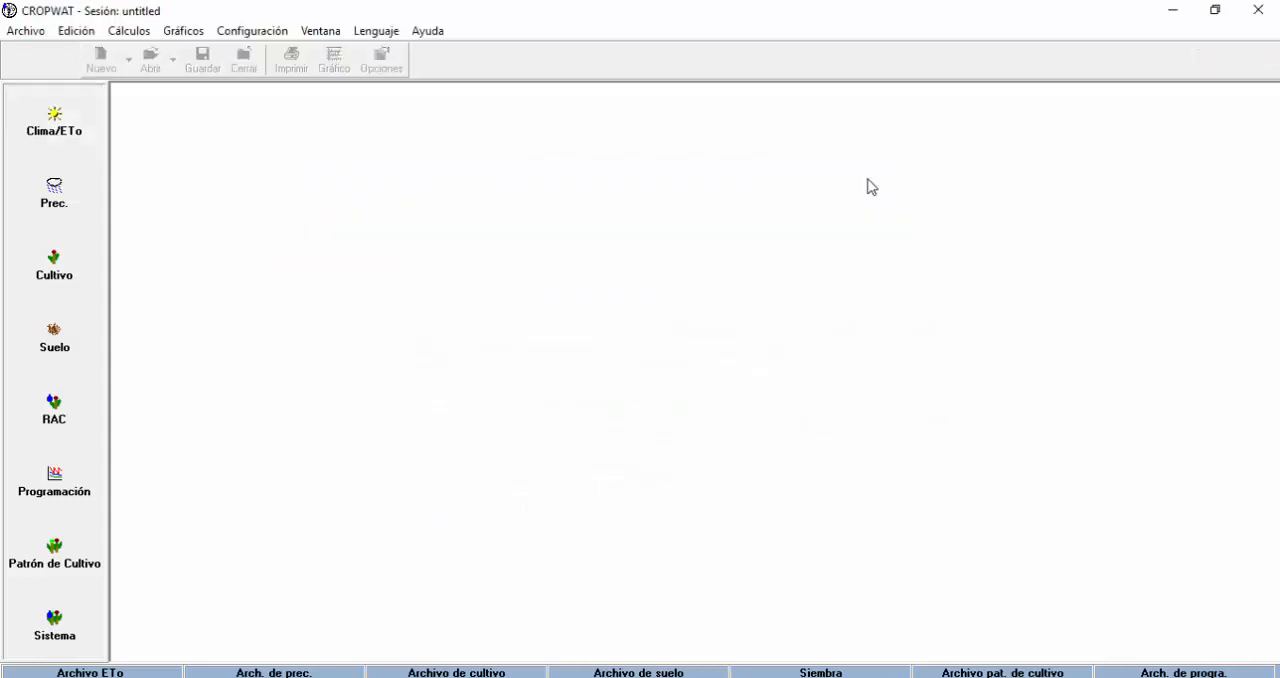
{"action": "left_click", "coordinate": [1262, 10]}
{"action": "right_click", "coordinate": [752, 293]}
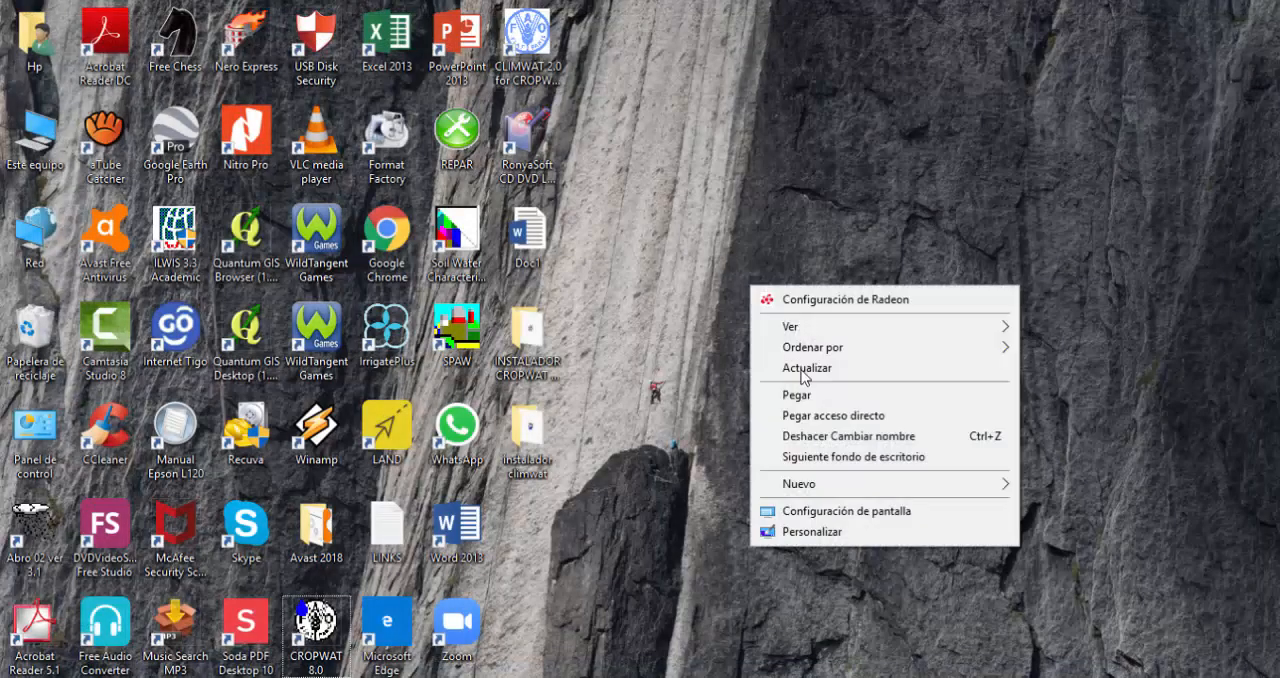
{"action": "left_click", "coordinate": [810, 367]}
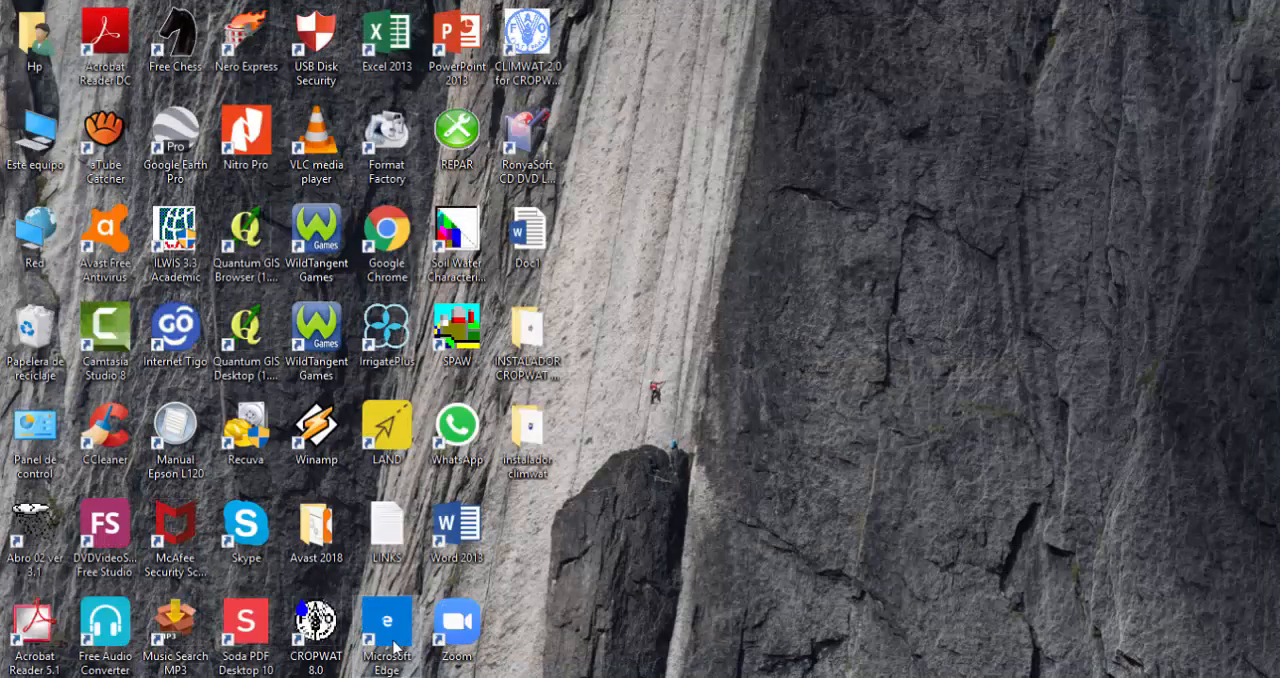
{"action": "right_click", "coordinate": [743, 361]}
{"action": "left_click", "coordinate": [818, 443]}
{"action": "double_click", "coordinate": [331, 628]}
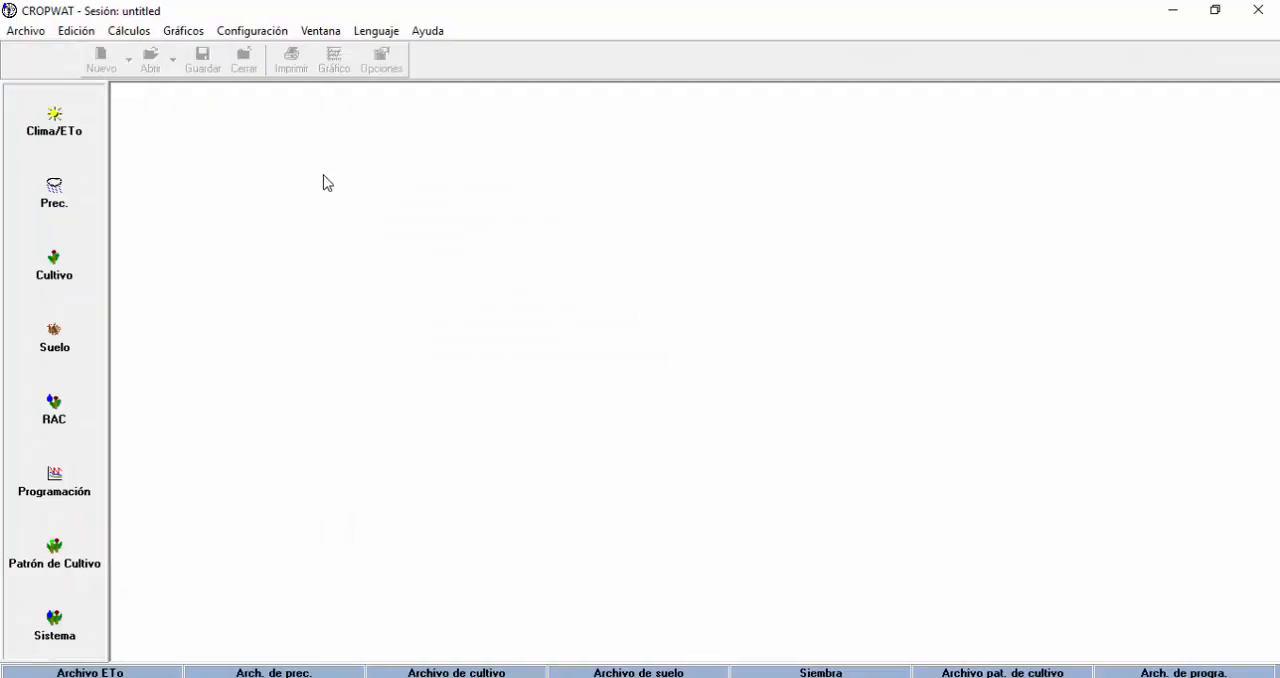
Open the monthly Clima/ETo table and start opening a climate file from the Nuevo vol (E:) drive.
{"action": "left_click", "coordinate": [83, 124]}
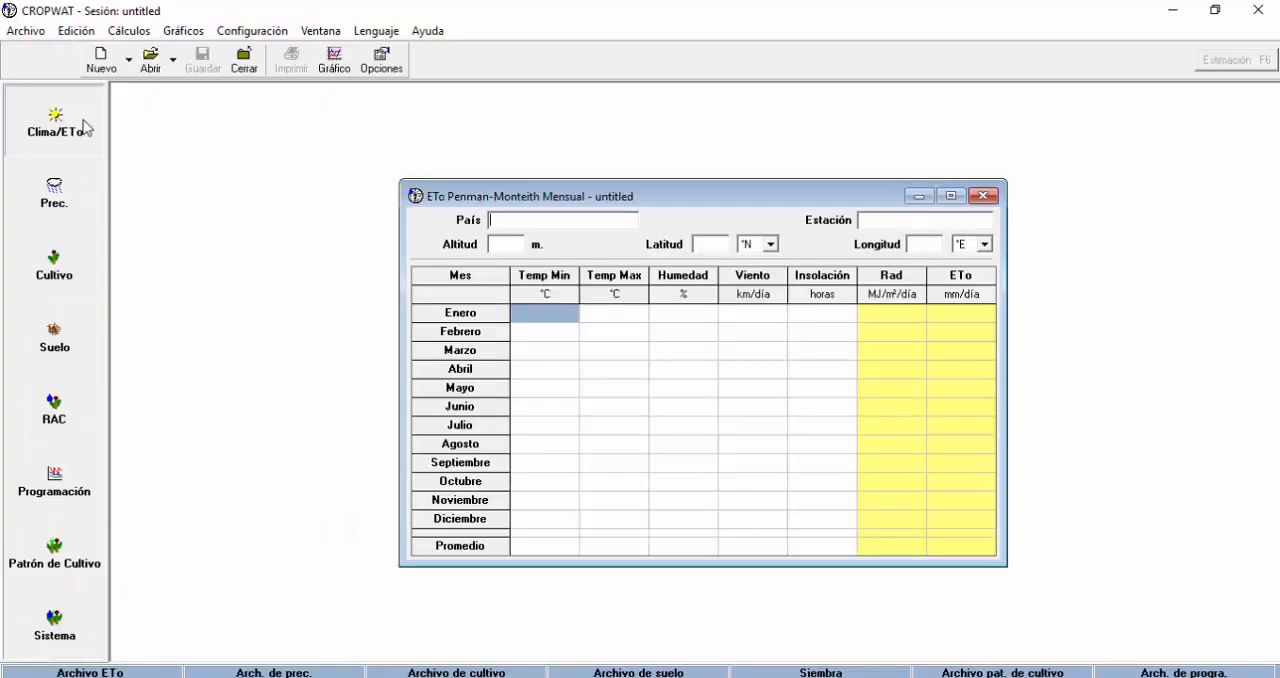
{"action": "left_click", "coordinate": [152, 60]}
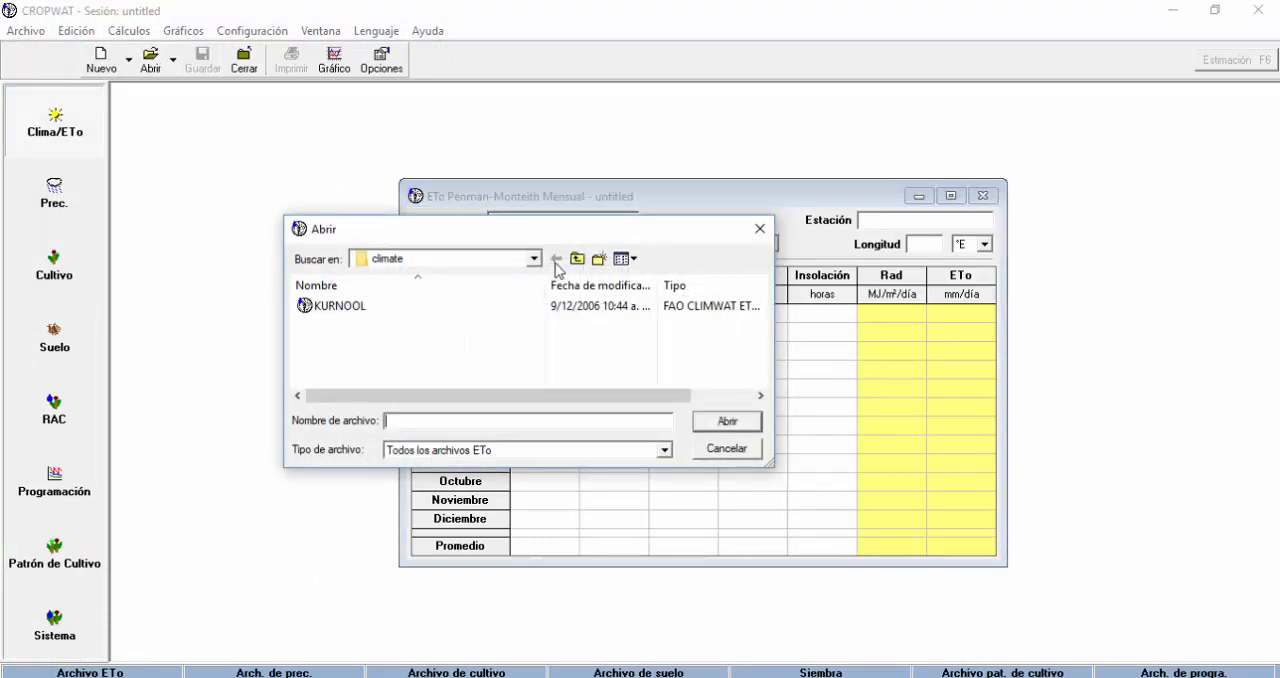
{"action": "left_click", "coordinate": [533, 259]}
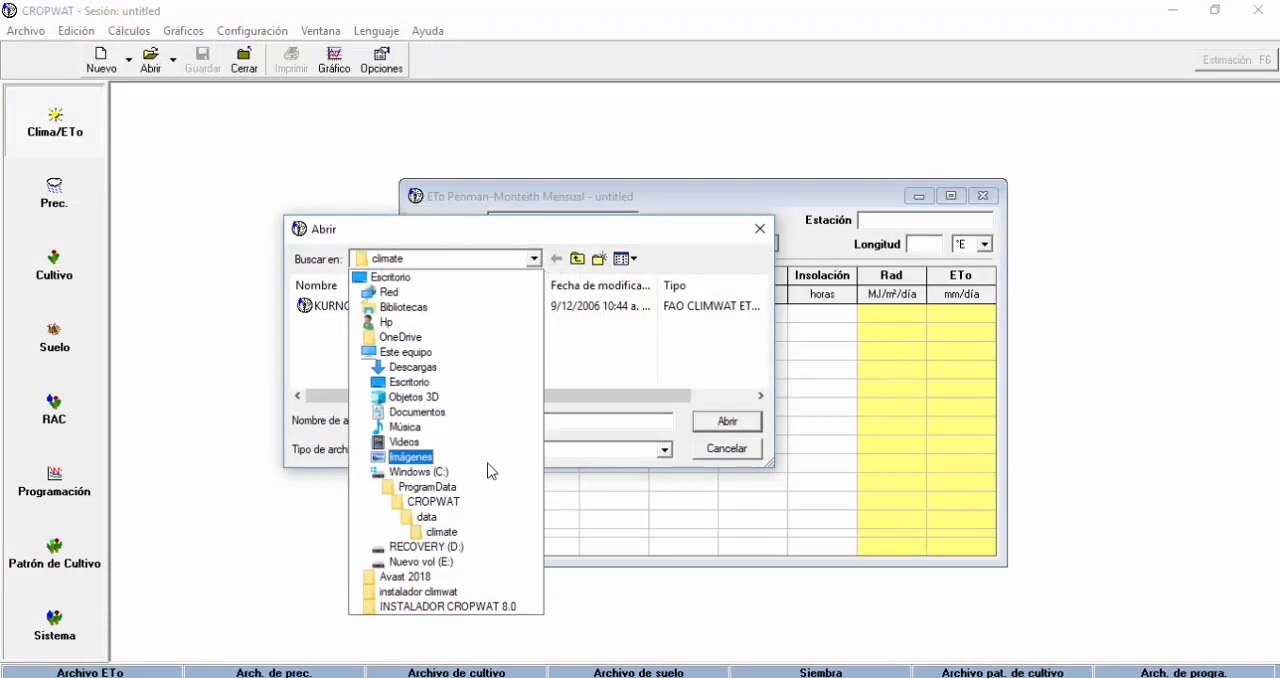
{"action": "left_click", "coordinate": [435, 502]}
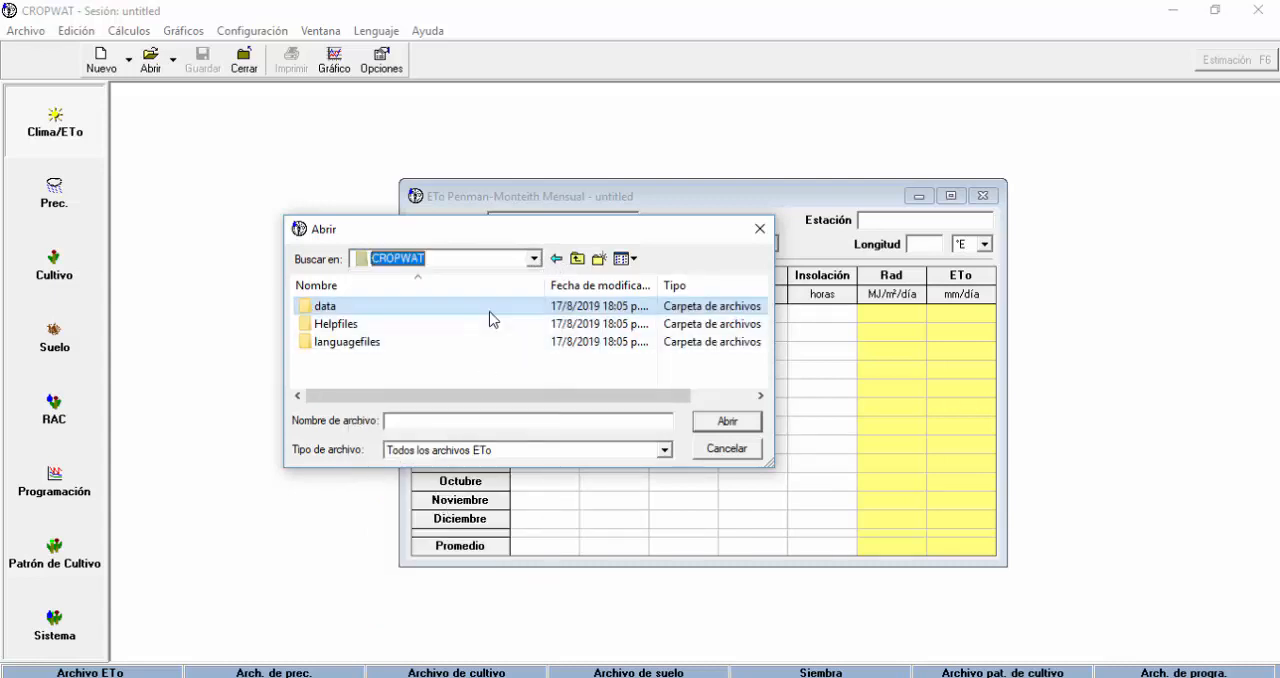
{"action": "left_click", "coordinate": [534, 259]}
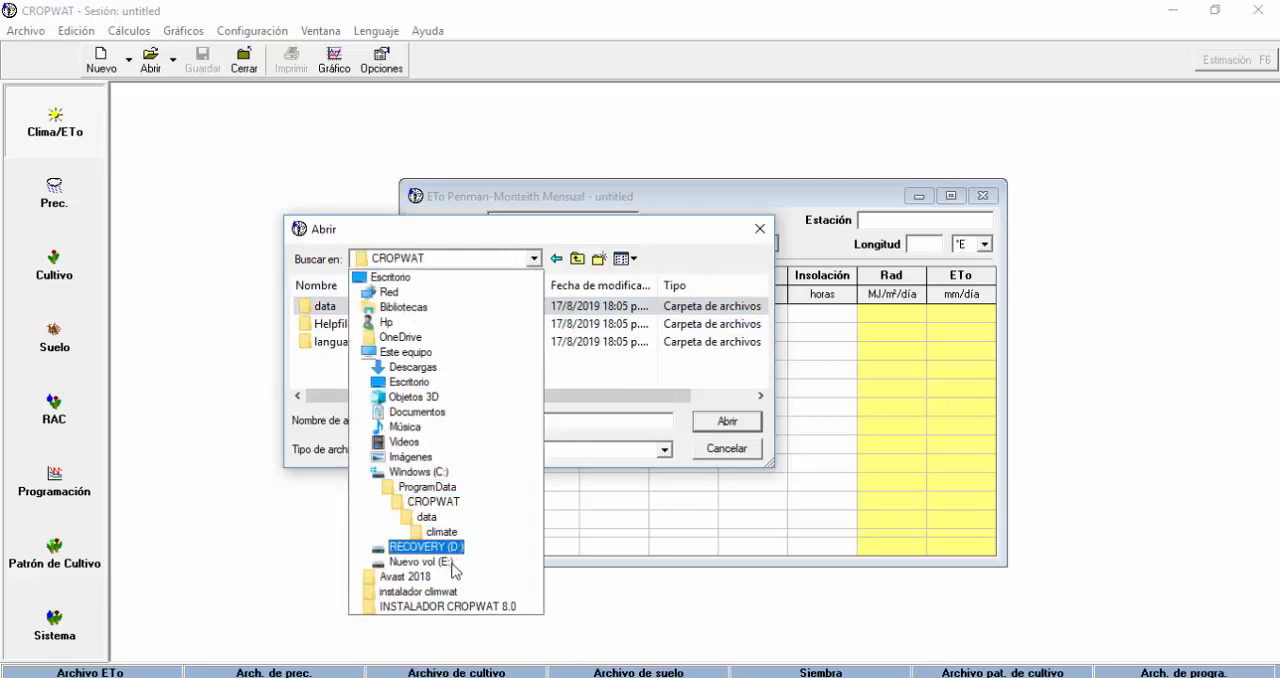
{"action": "left_click", "coordinate": [442, 565]}
Open the APOLO station file from JAGATV, CURSO CROPWAT 8.0, BASE CLIMWAT BOLIVIA, and close its ETo table after viewing.
{"action": "left_click", "coordinate": [366, 346]}
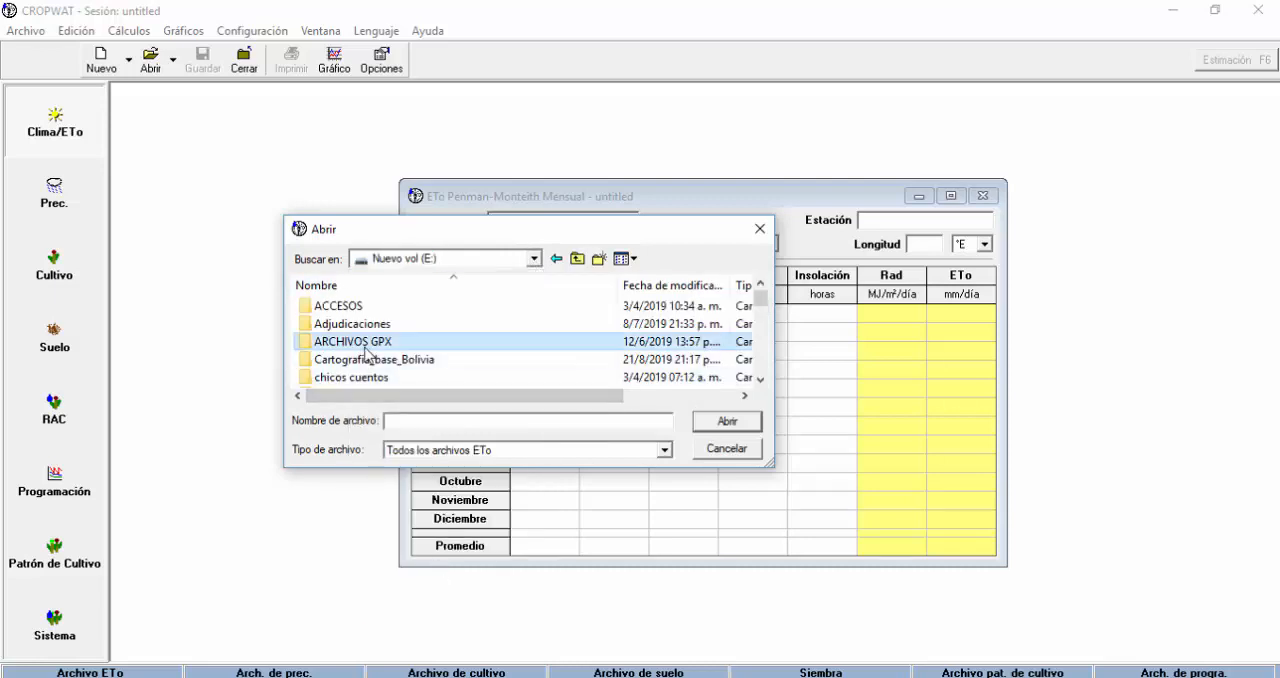
{"action": "scroll", "coordinate": [366, 352], "scroll_direction": "down", "scroll_amount": 5}
{"action": "double_click", "coordinate": [350, 302]}
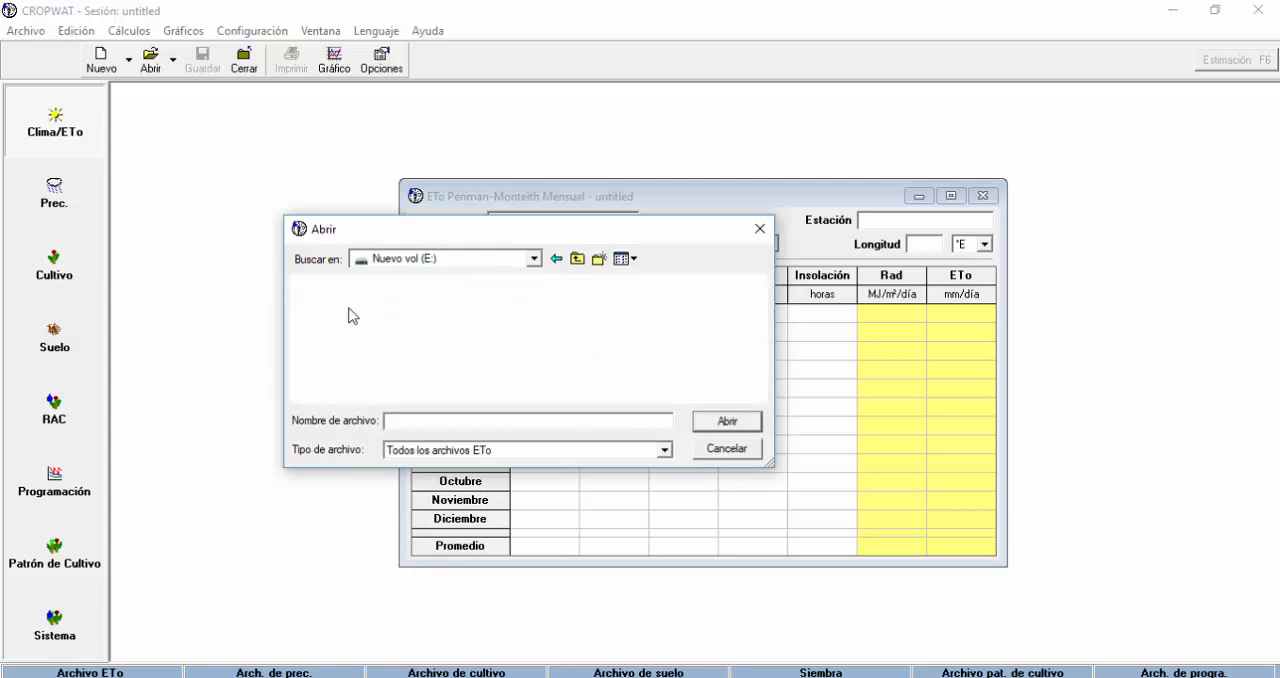
{"action": "scroll", "coordinate": [508, 357], "scroll_direction": "down", "scroll_amount": 1}
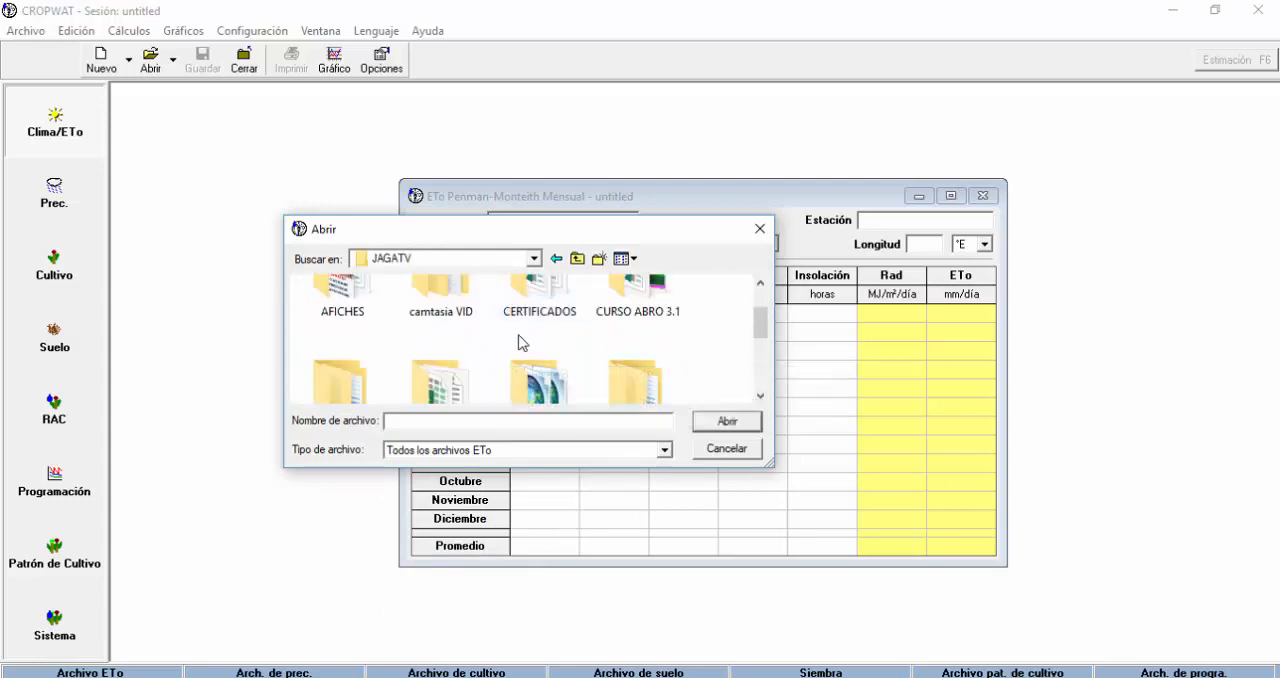
{"action": "scroll", "coordinate": [580, 330], "scroll_direction": "down", "scroll_amount": 1}
{"action": "double_click", "coordinate": [345, 305]}
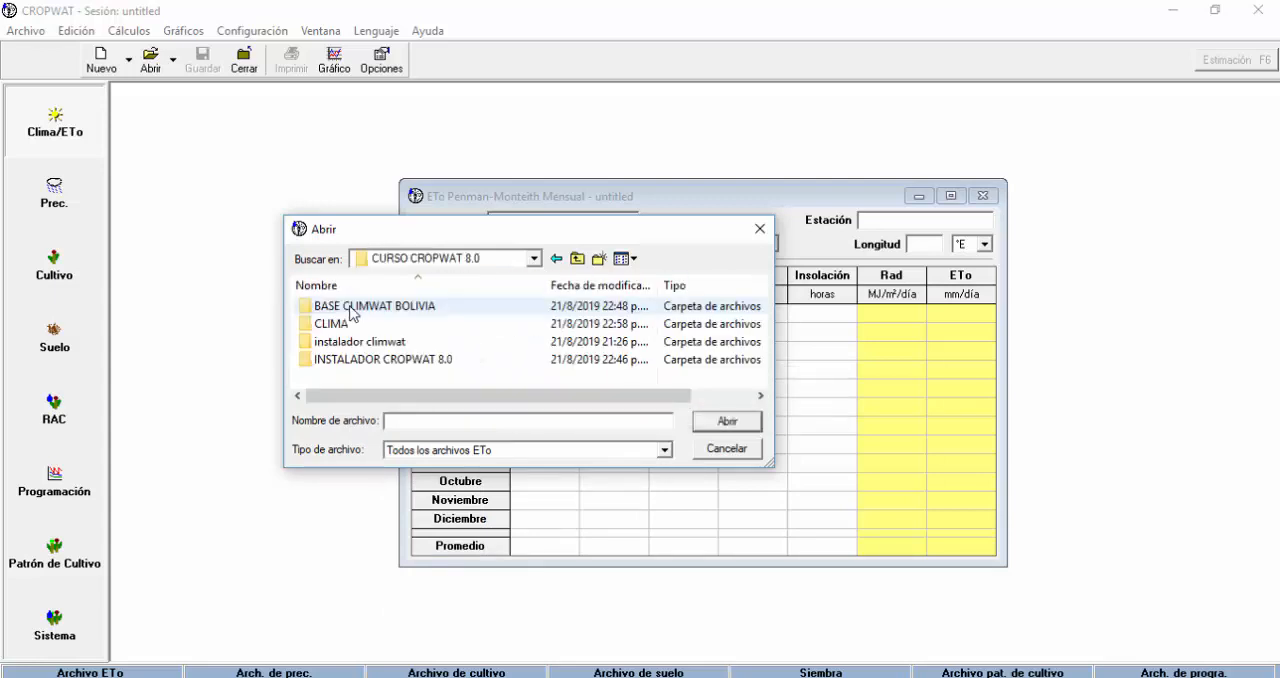
{"action": "double_click", "coordinate": [418, 310]}
{"action": "left_click", "coordinate": [374, 323]}
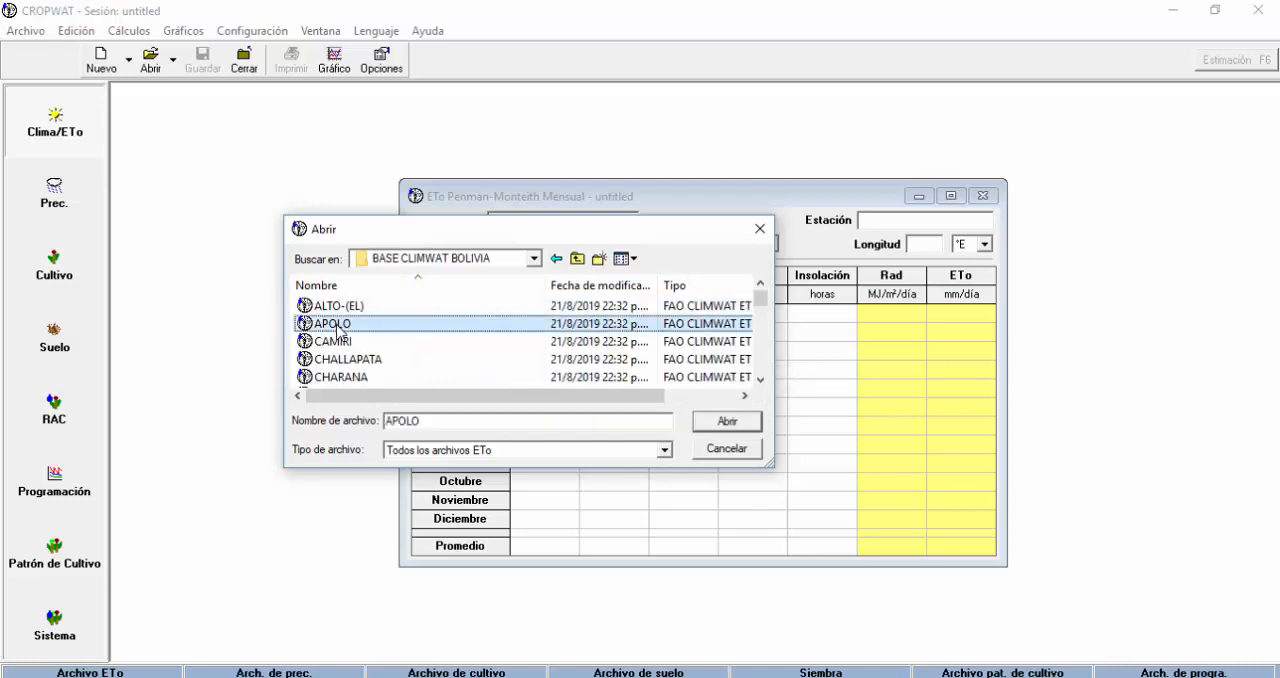
{"action": "left_click", "coordinate": [728, 421]}
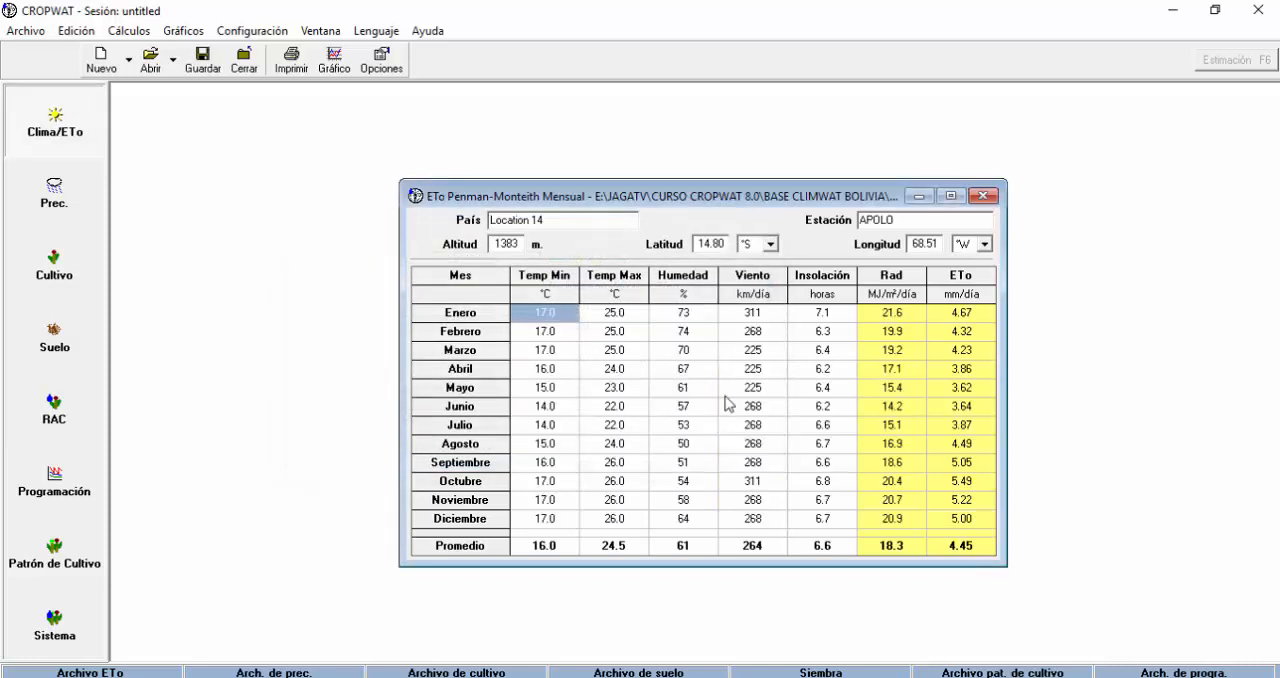
{"action": "left_click", "coordinate": [984, 197]}
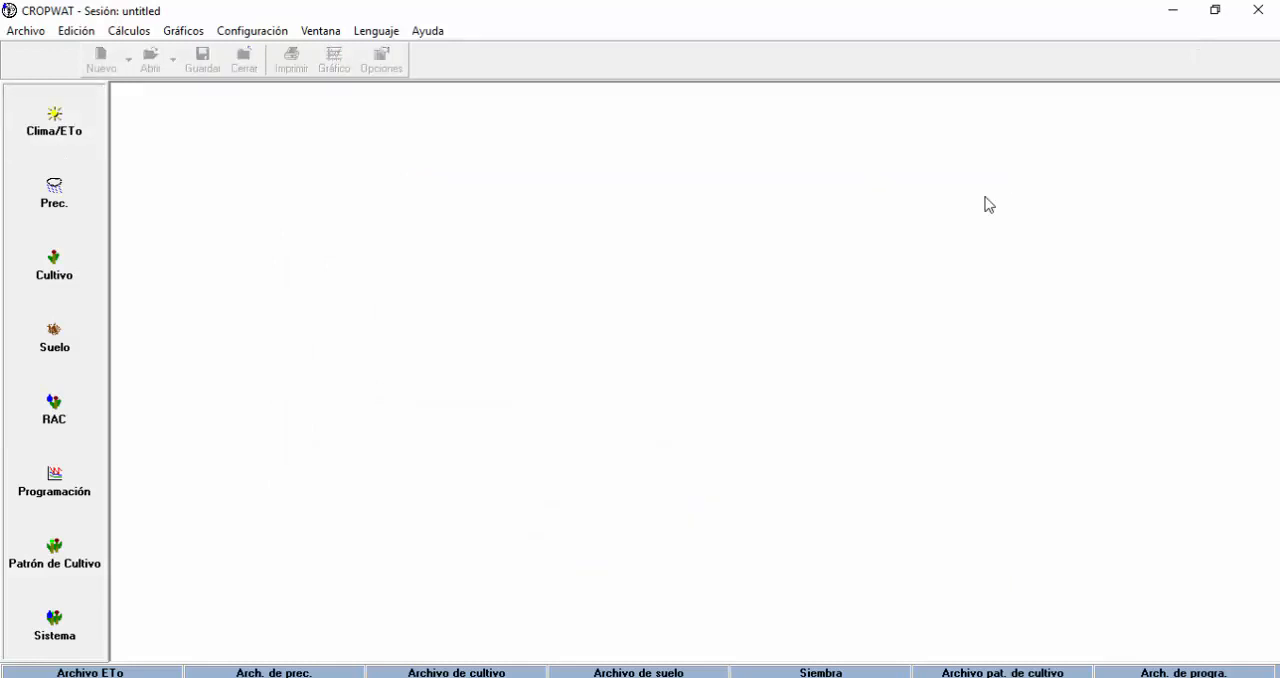
{"action": "left_click", "coordinate": [66, 133]}
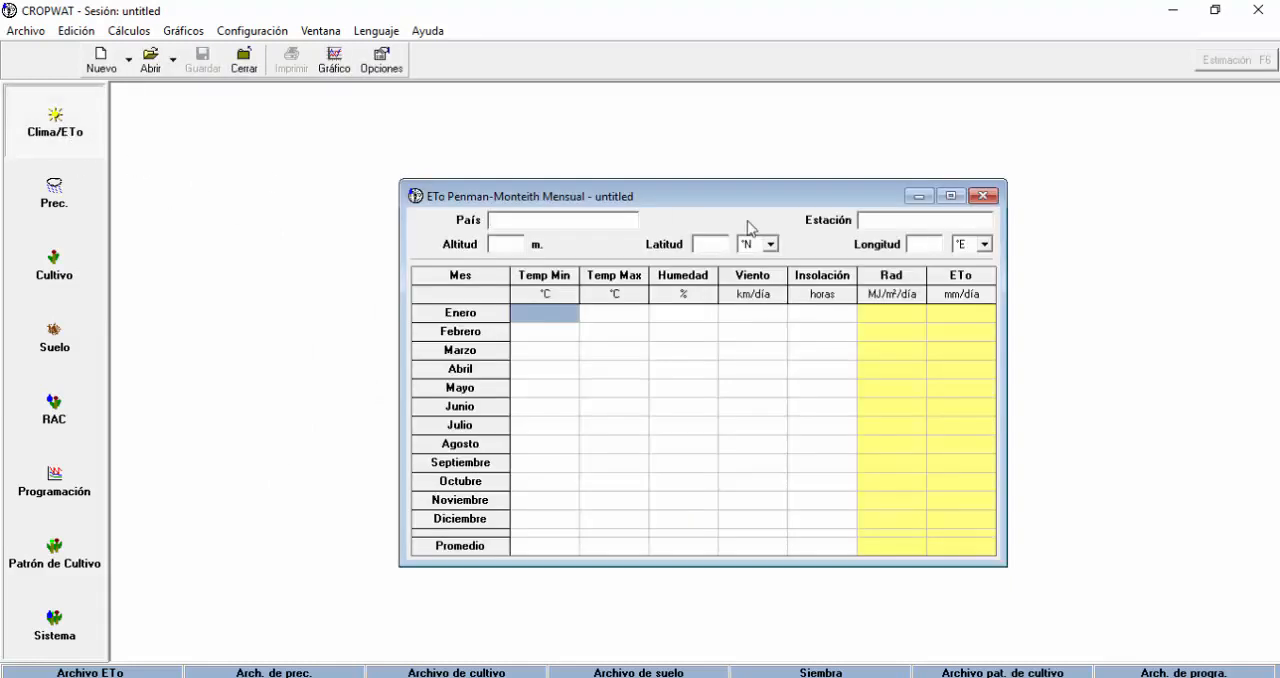
{"action": "left_click", "coordinate": [984, 196]}
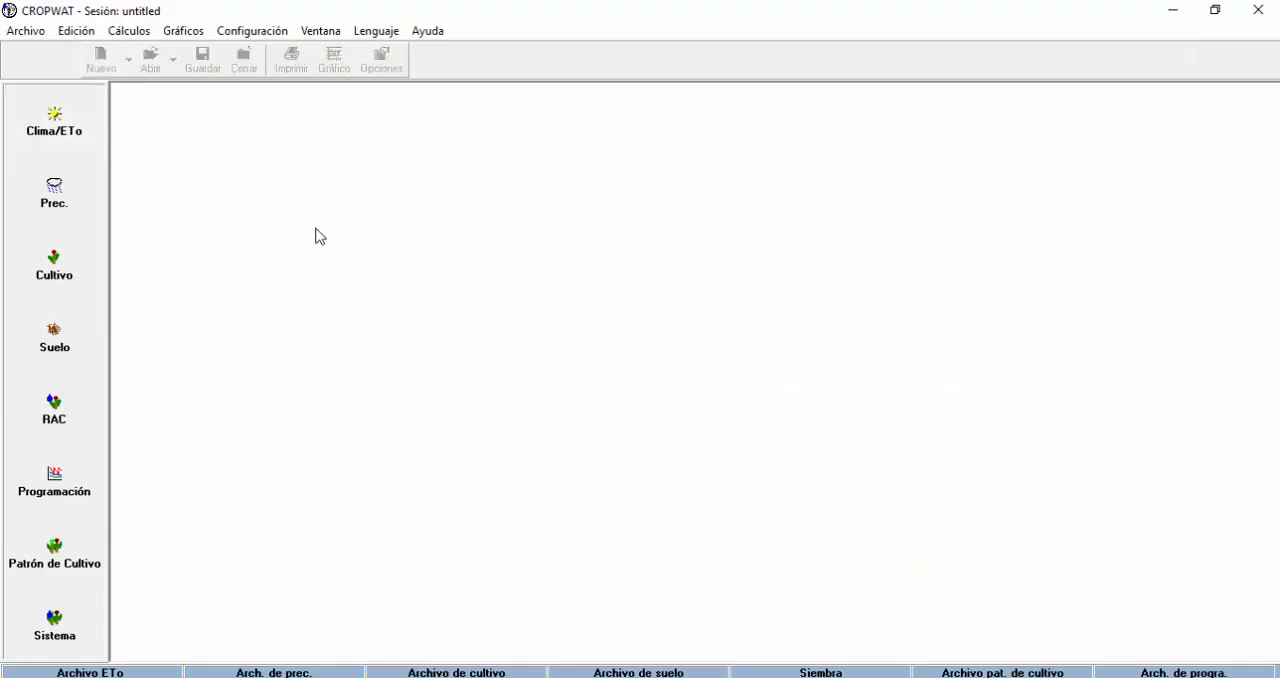
{"action": "left_click", "coordinate": [63, 134]}
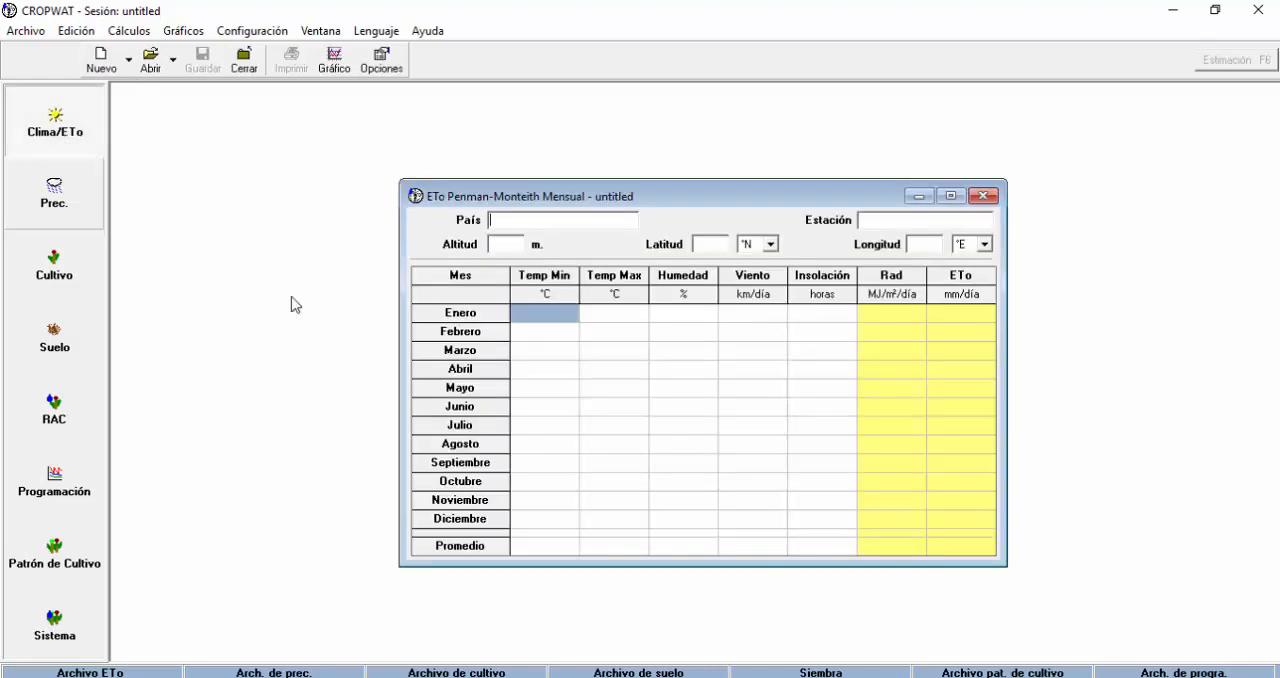
{"action": "left_click", "coordinate": [986, 197]}
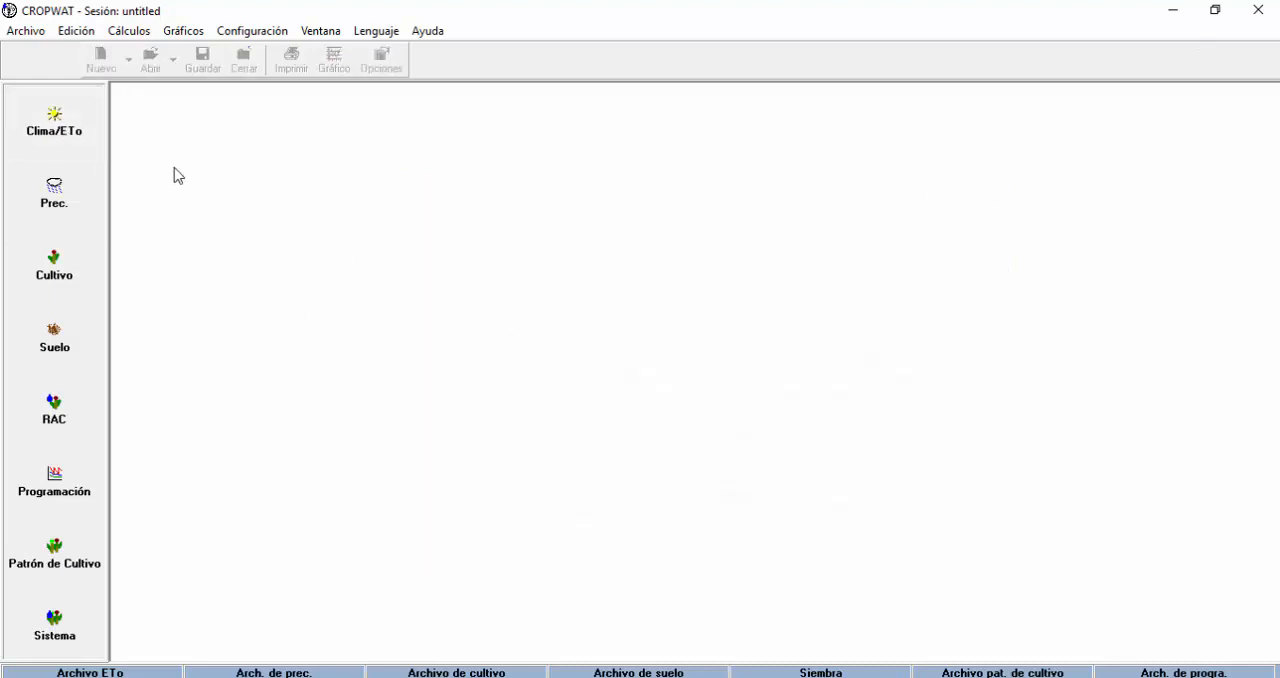
Open the PATACAMAYA station file from the BASE CLIMWAT BOLIVIA folder into a new monthly Clima/ETo table.
{"action": "left_click", "coordinate": [48, 135]}
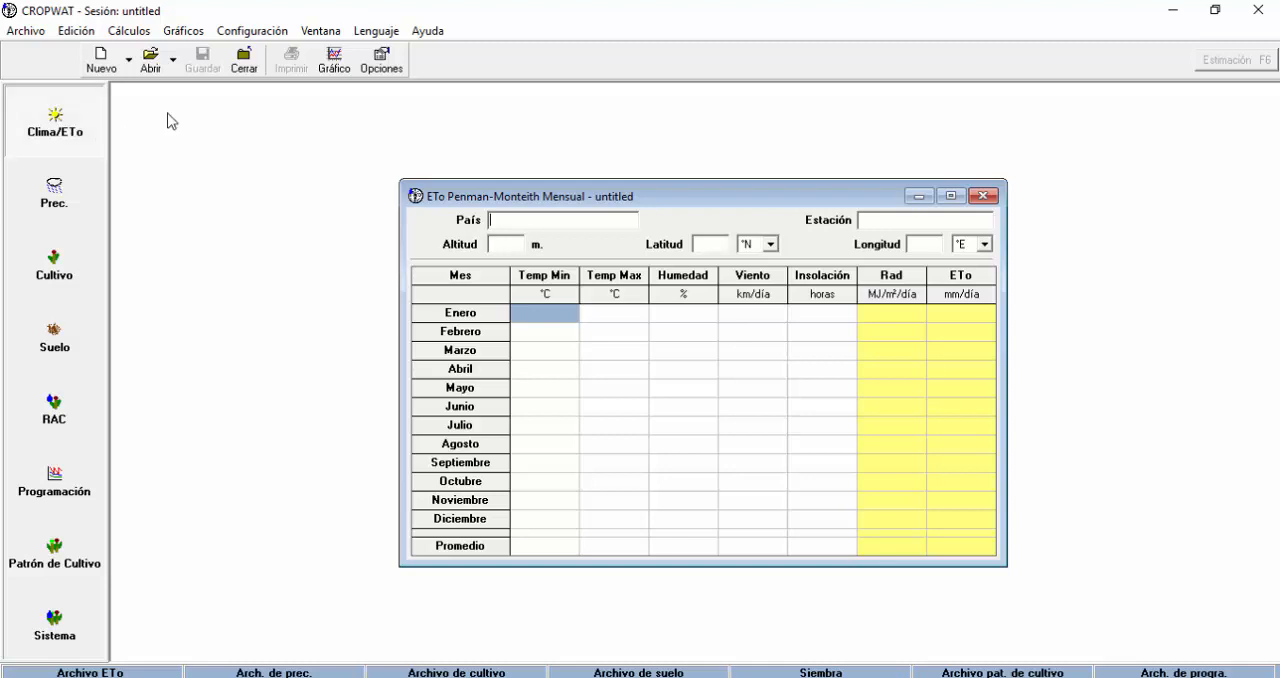
{"action": "left_click", "coordinate": [152, 62]}
{"action": "scroll", "coordinate": [431, 341], "scroll_direction": "down", "scroll_amount": 5}
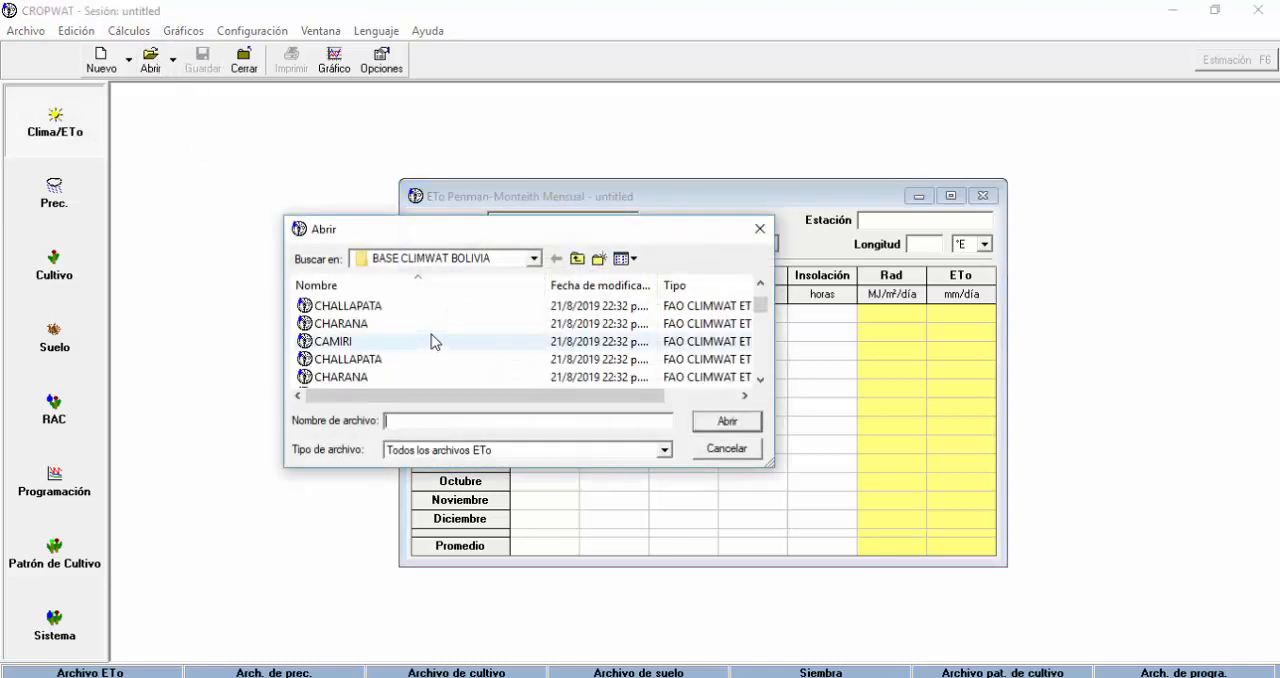
{"action": "scroll", "coordinate": [431, 341], "scroll_direction": "down", "scroll_amount": 3}
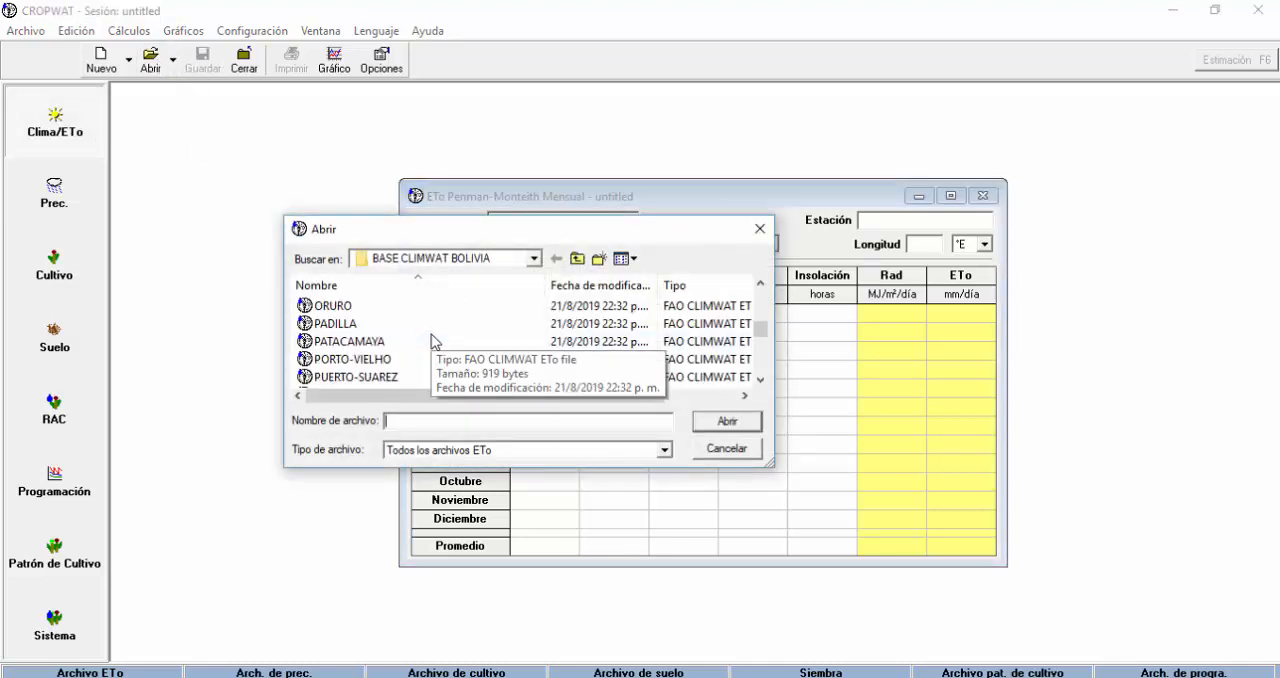
{"action": "scroll", "coordinate": [431, 341], "scroll_direction": "down", "scroll_amount": 5}
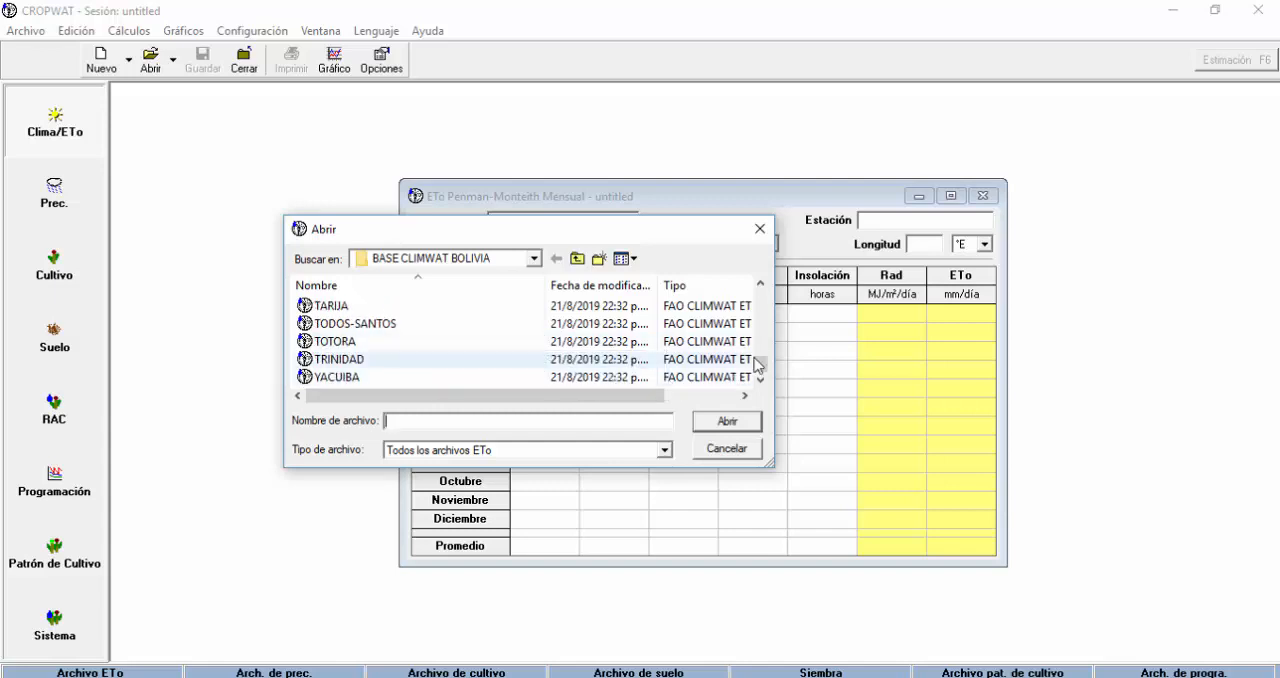
{"action": "left_click_drag", "start_coordinate": [760, 365], "coordinate": [760, 331]}
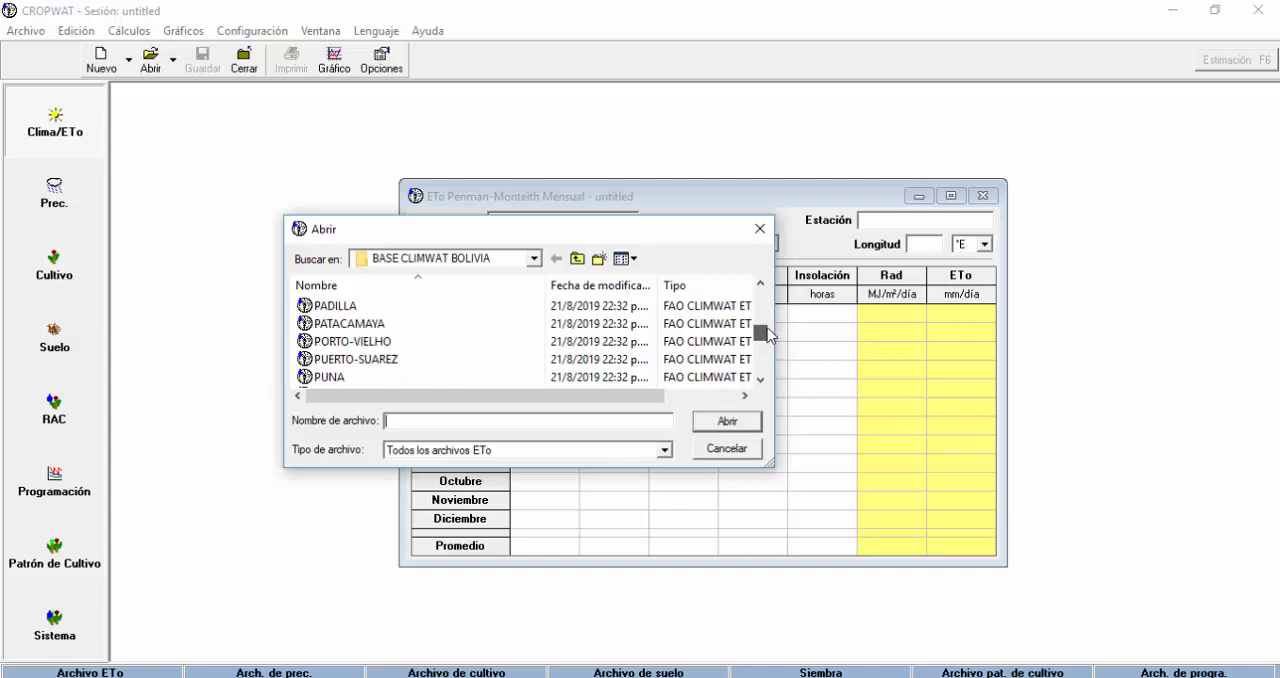
{"action": "left_click", "coordinate": [466, 323]}
{"action": "left_click", "coordinate": [724, 422]}
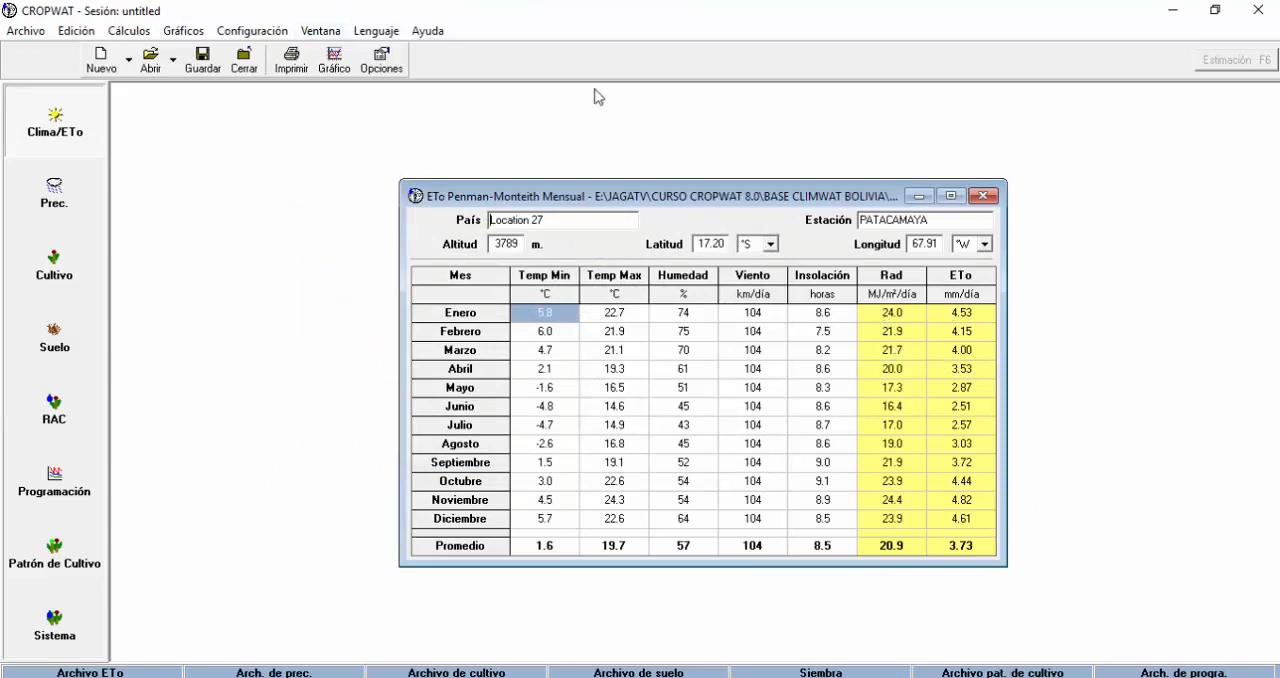
Close the PATACAMAYA table and restart CROPWAT 8.0 from the desktop, refreshing the desktop in between.
{"action": "left_click", "coordinate": [984, 196]}
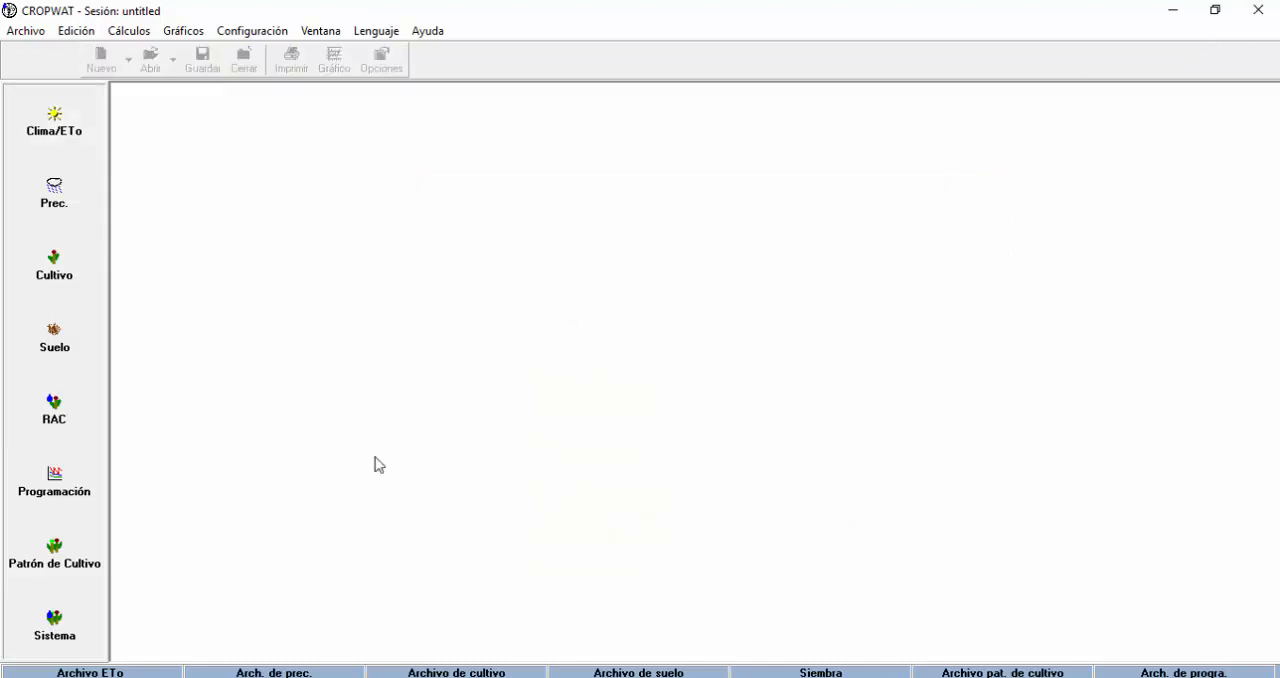
{"action": "left_click", "coordinate": [1258, 10]}
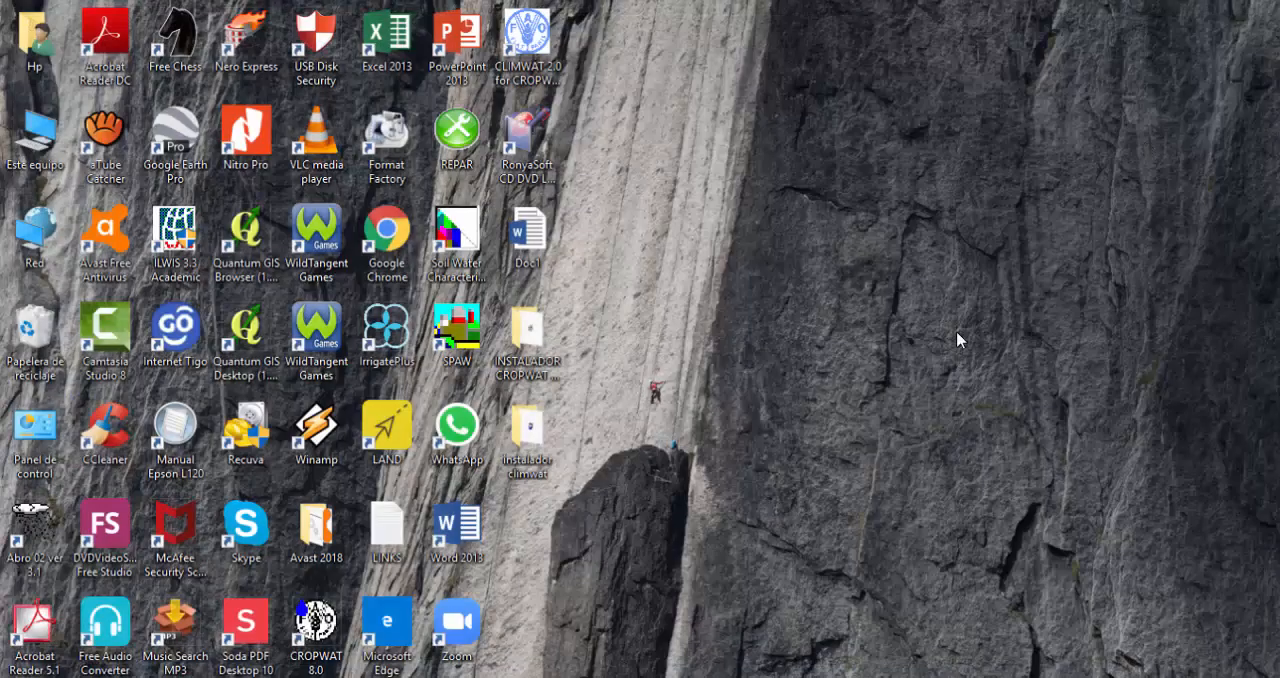
{"action": "right_click", "coordinate": [777, 306]}
{"action": "left_click", "coordinate": [854, 386]}
{"action": "double_click", "coordinate": [318, 628]}
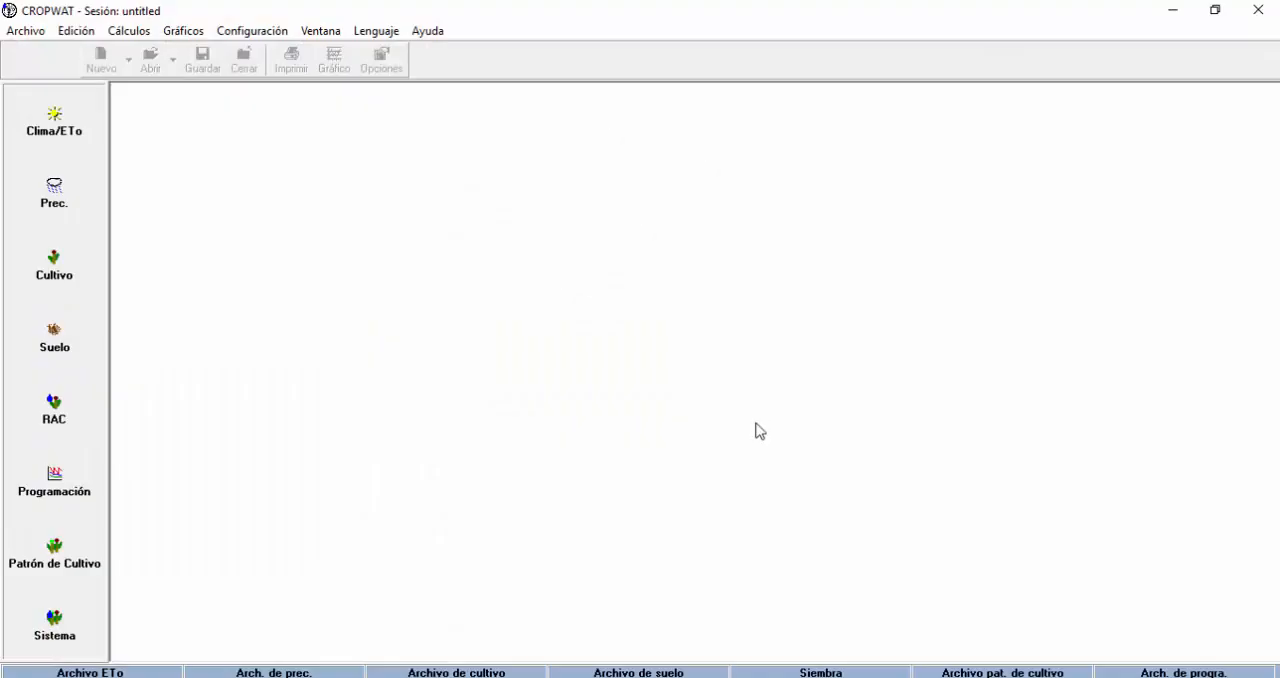
Open the Clima/ETo table and browse for a climate file in JAGATV, CURSO CROPWAT 8.0 on the Nuevo vol (E:) drive.
{"action": "left_click", "coordinate": [68, 141]}
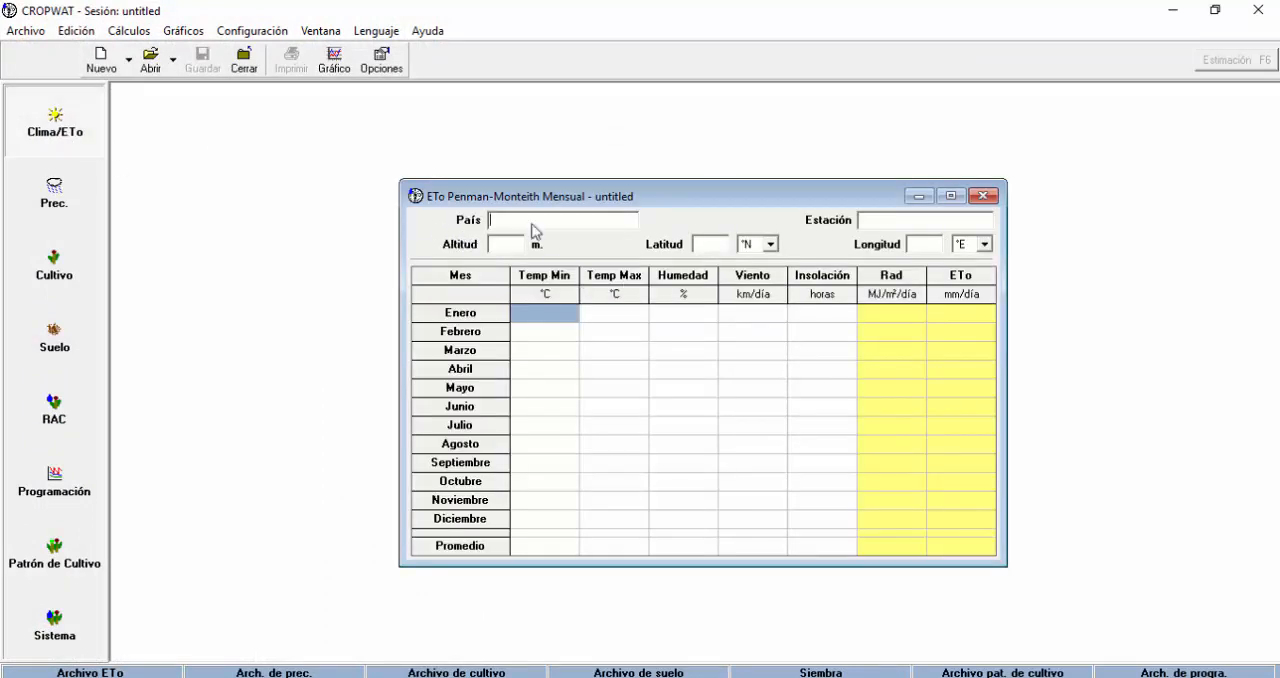
{"action": "left_click", "coordinate": [151, 64]}
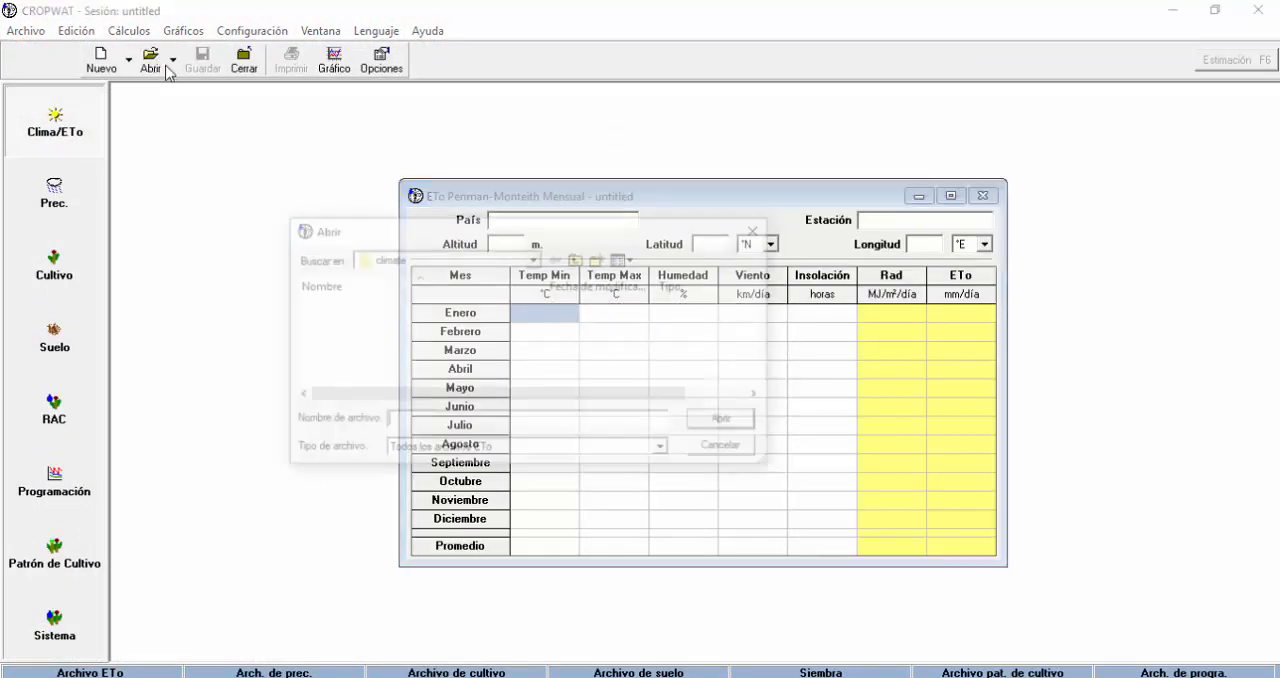
{"action": "left_click", "coordinate": [535, 259]}
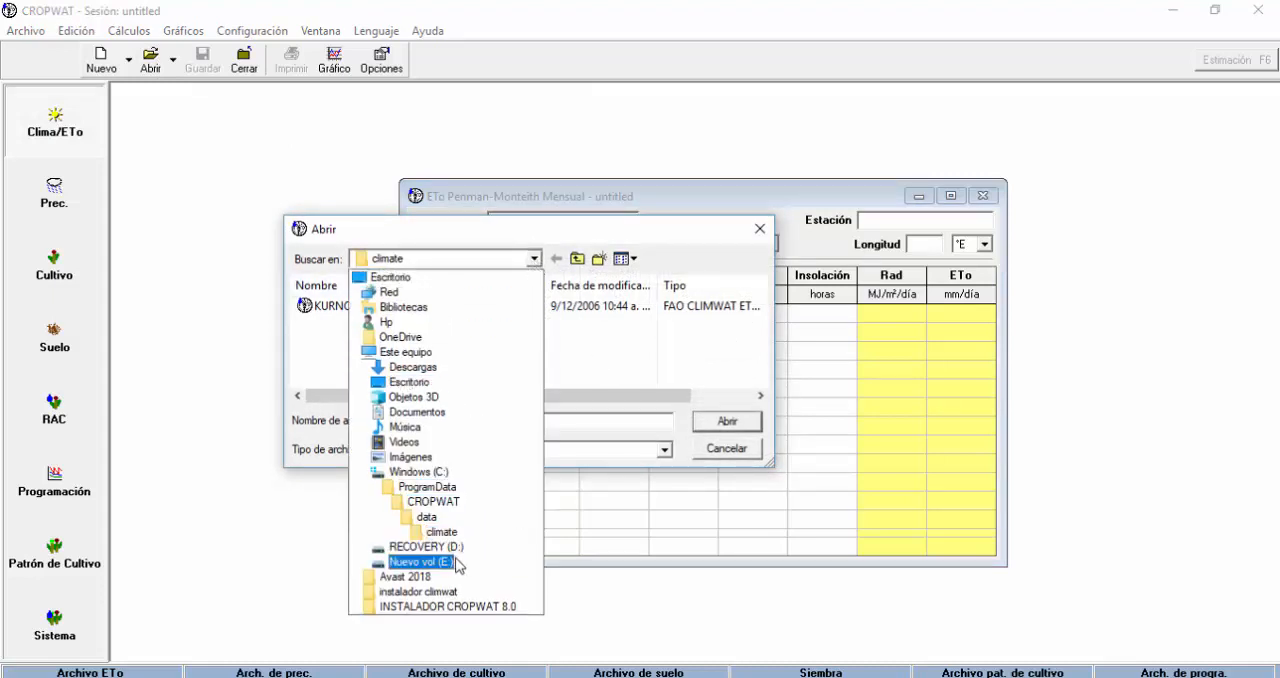
{"action": "left_click", "coordinate": [442, 565]}
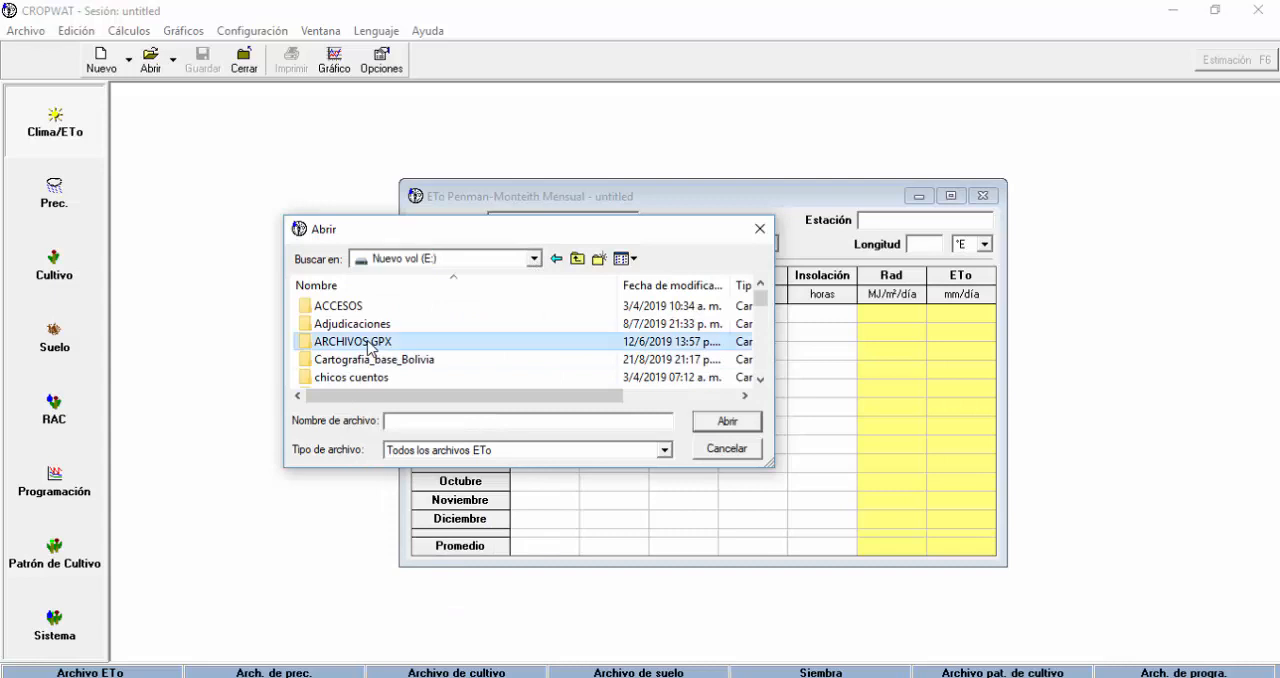
{"action": "scroll", "coordinate": [366, 320], "scroll_direction": "down", "scroll_amount": 5}
{"action": "double_click", "coordinate": [357, 306]}
{"action": "scroll", "coordinate": [382, 354], "scroll_direction": "down", "scroll_amount": 3}
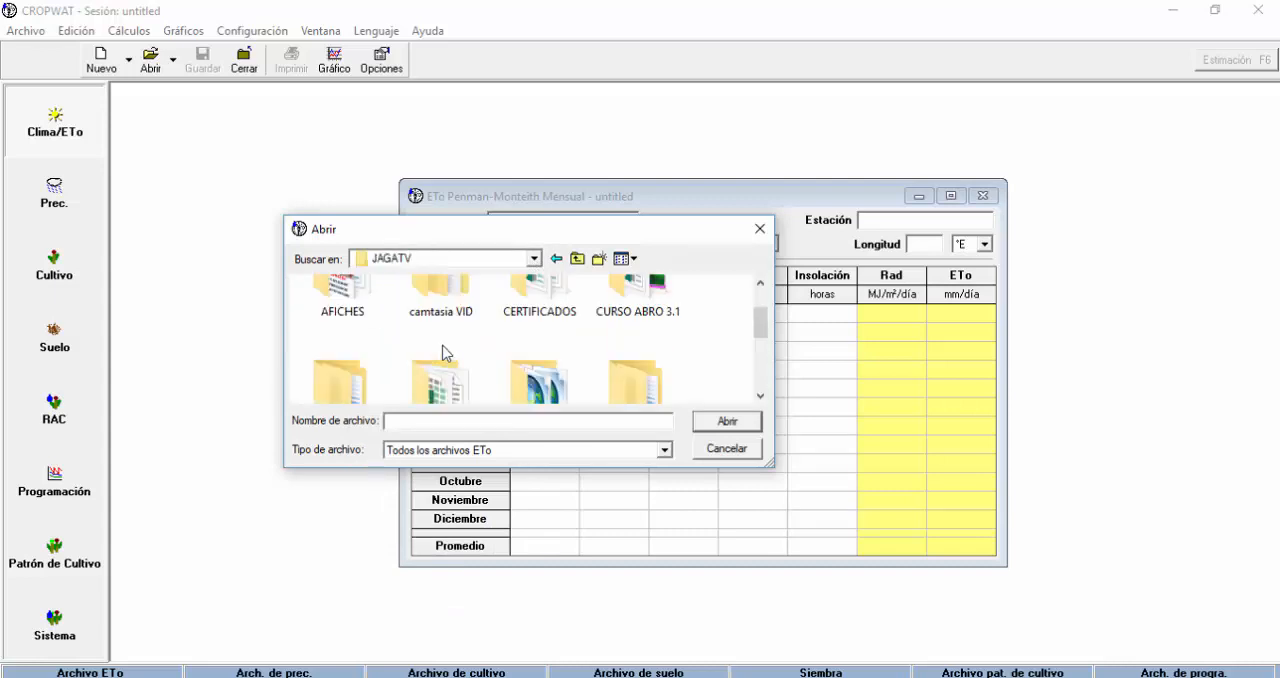
{"action": "double_click", "coordinate": [370, 354]}
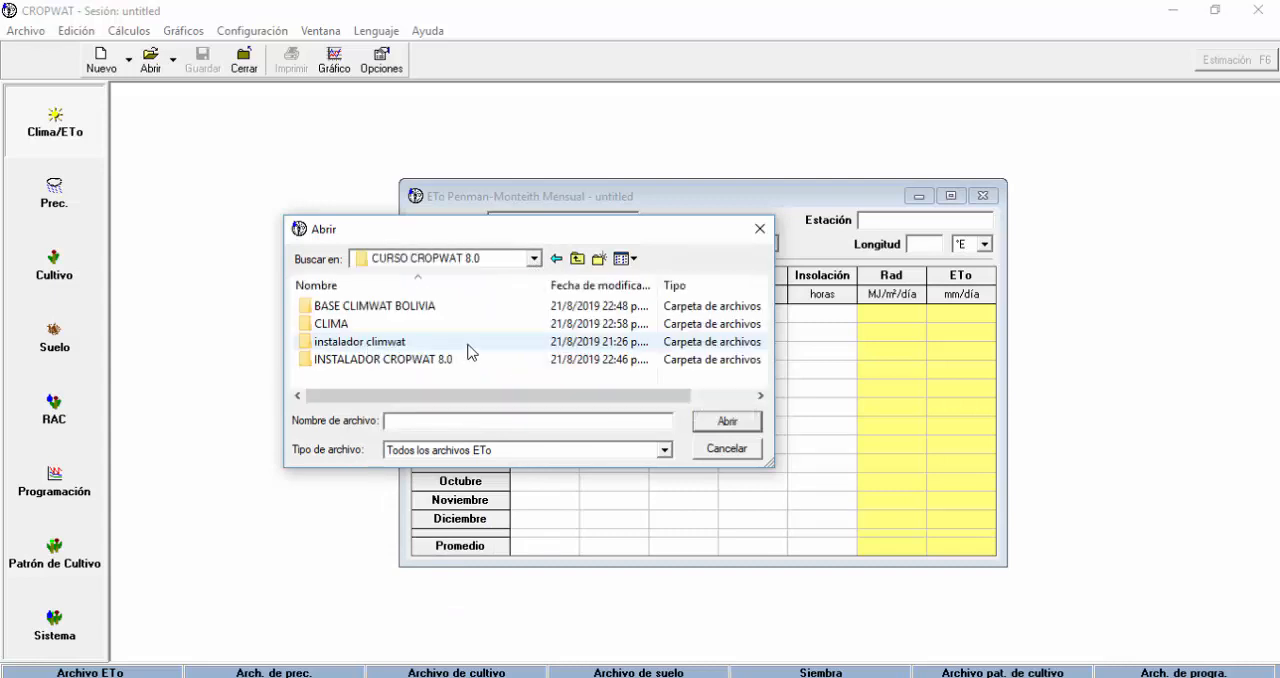
Check the BASE CLIMWAT BOLIVIA folder and open the saved PATACAMAYA file from the CLIMA folder.
{"action": "double_click", "coordinate": [416, 308]}
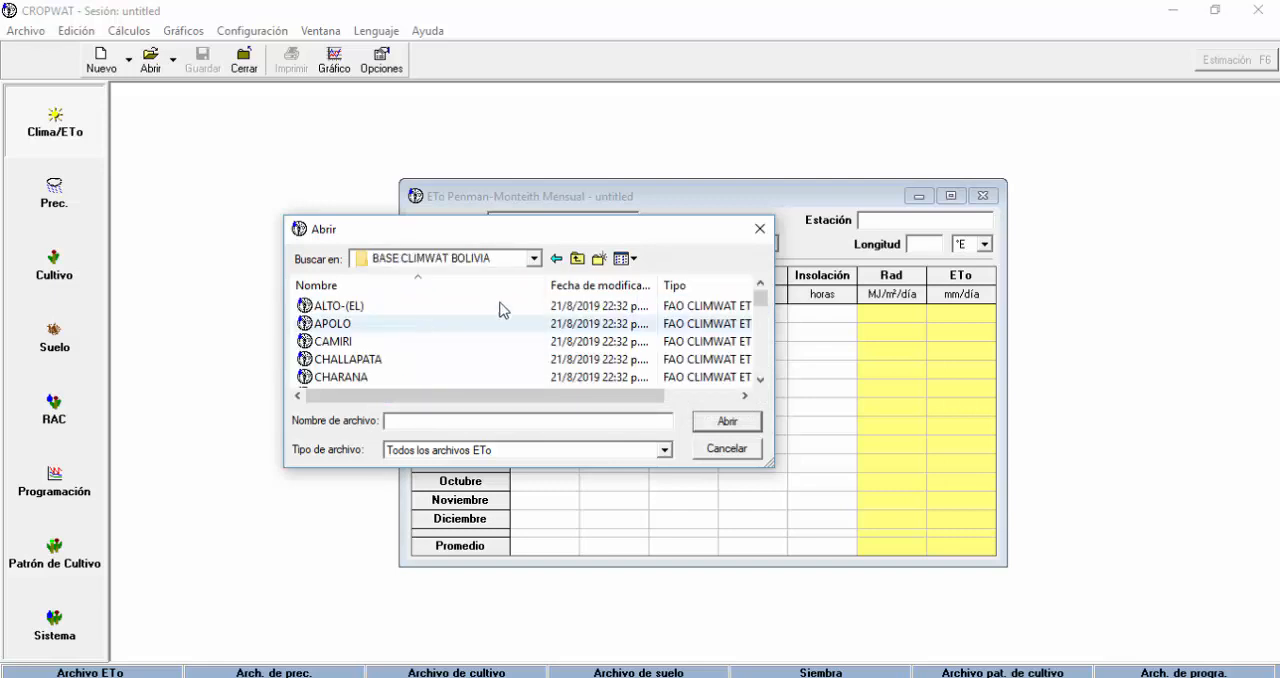
{"action": "left_click", "coordinate": [577, 258]}
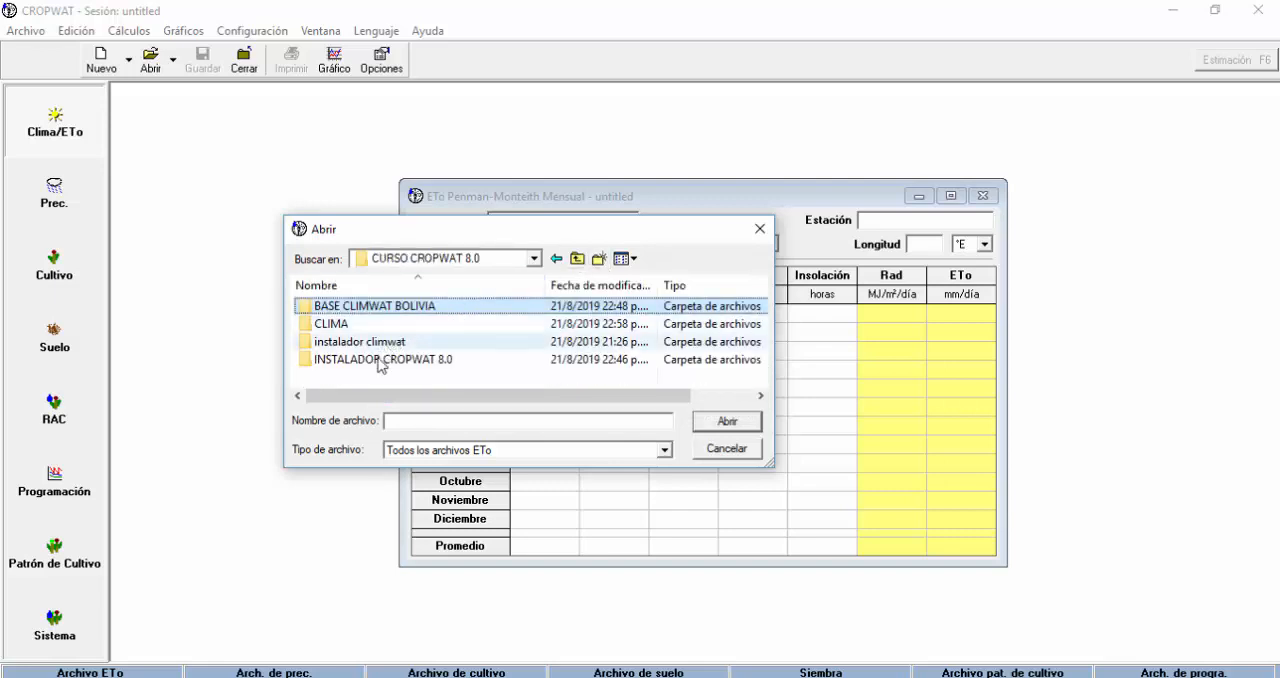
{"action": "double_click", "coordinate": [333, 324]}
{"action": "left_click", "coordinate": [356, 308]}
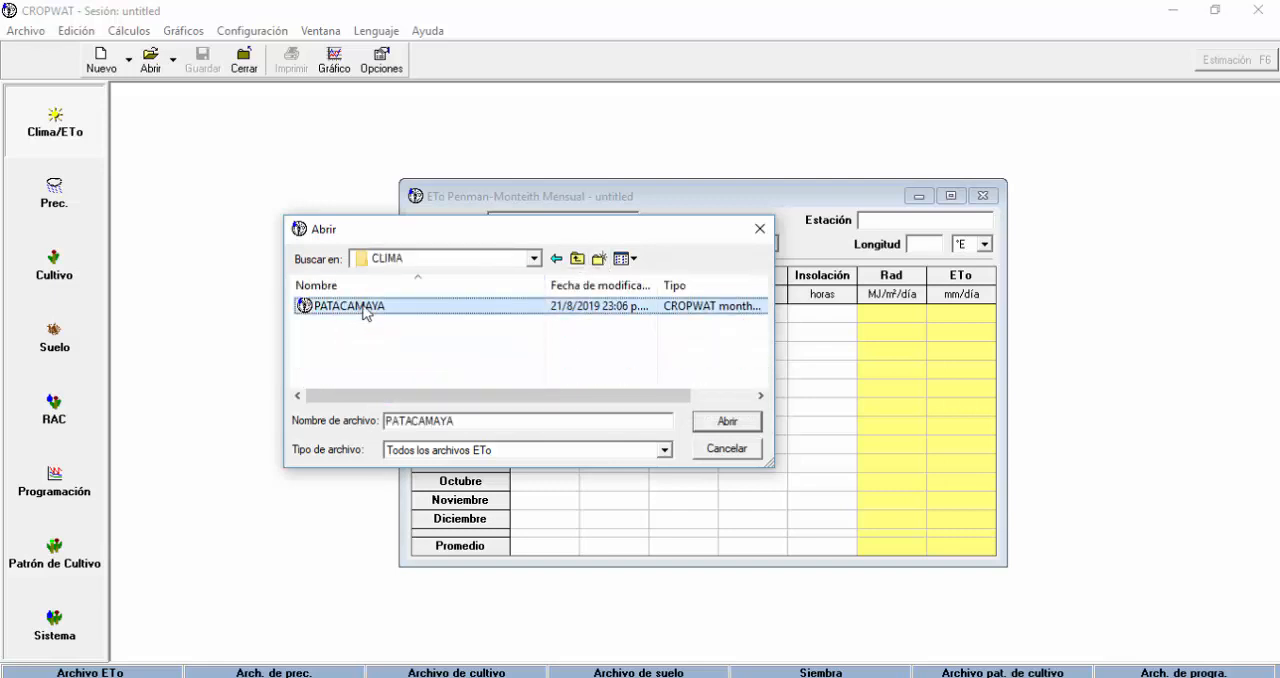
{"action": "left_click", "coordinate": [727, 424]}
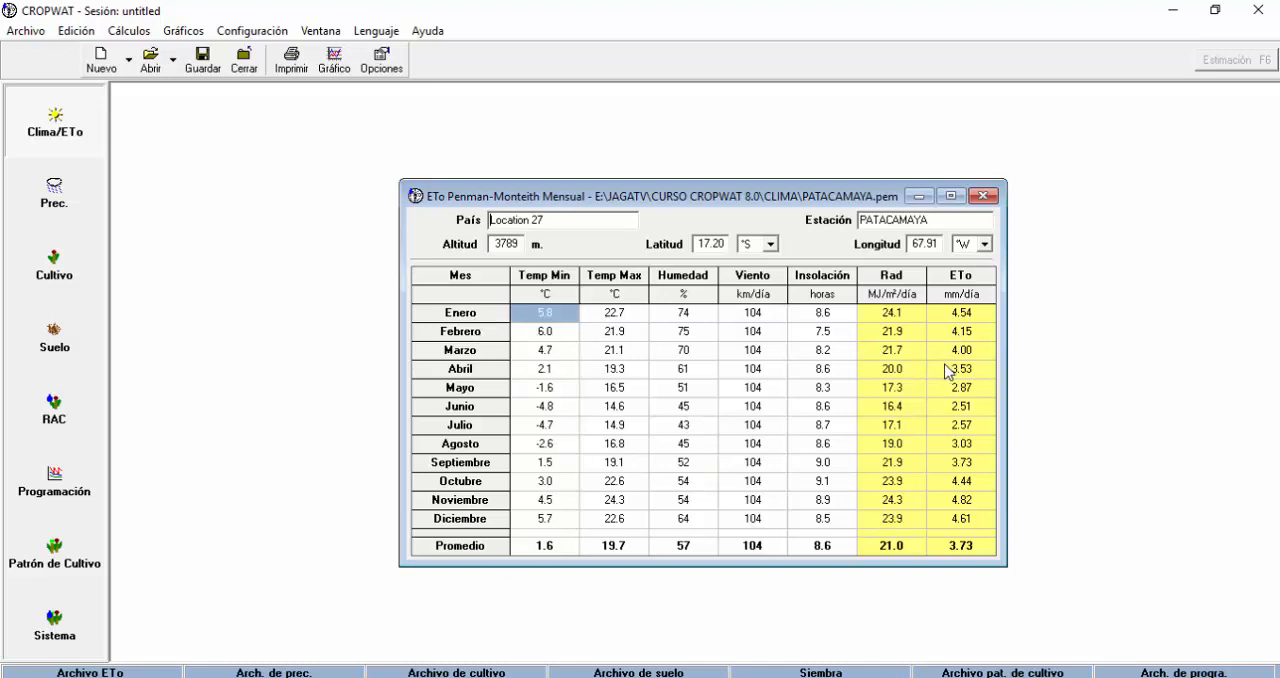
Close the saved PATACAMAYA table and bring up a blank monthly ETo Penman-Monteith table.
{"action": "left_click", "coordinate": [983, 197]}
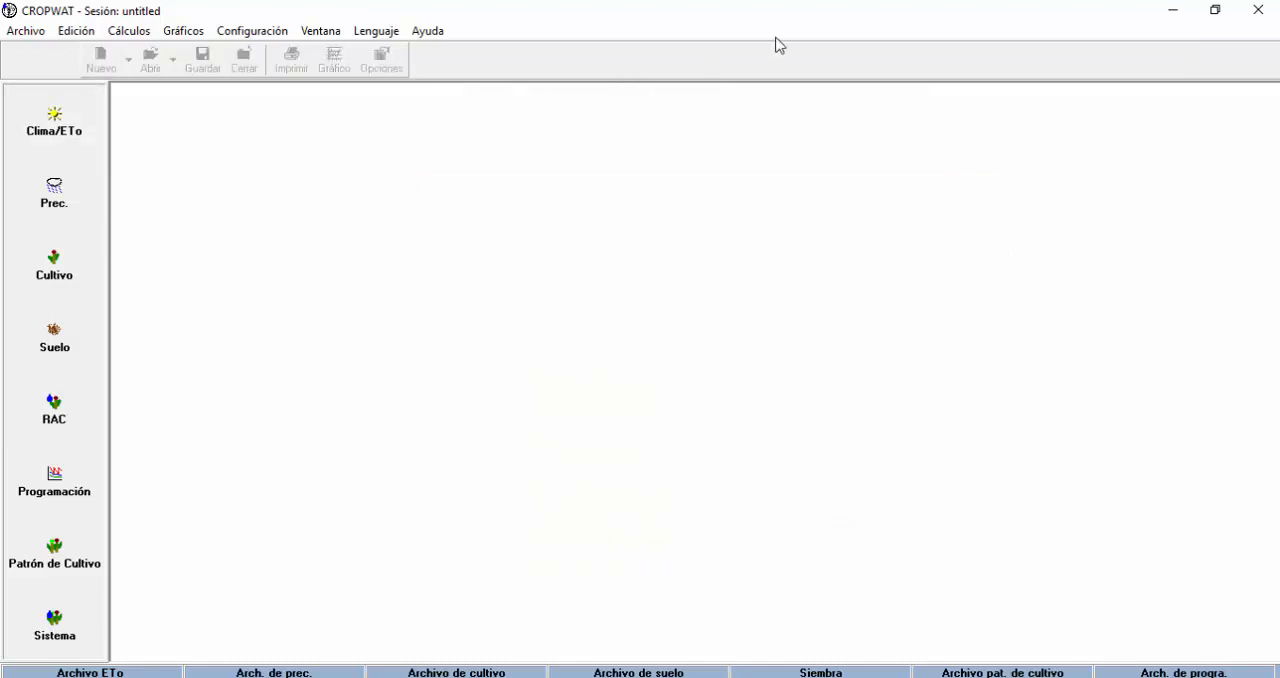
{"action": "left_click", "coordinate": [50, 126]}
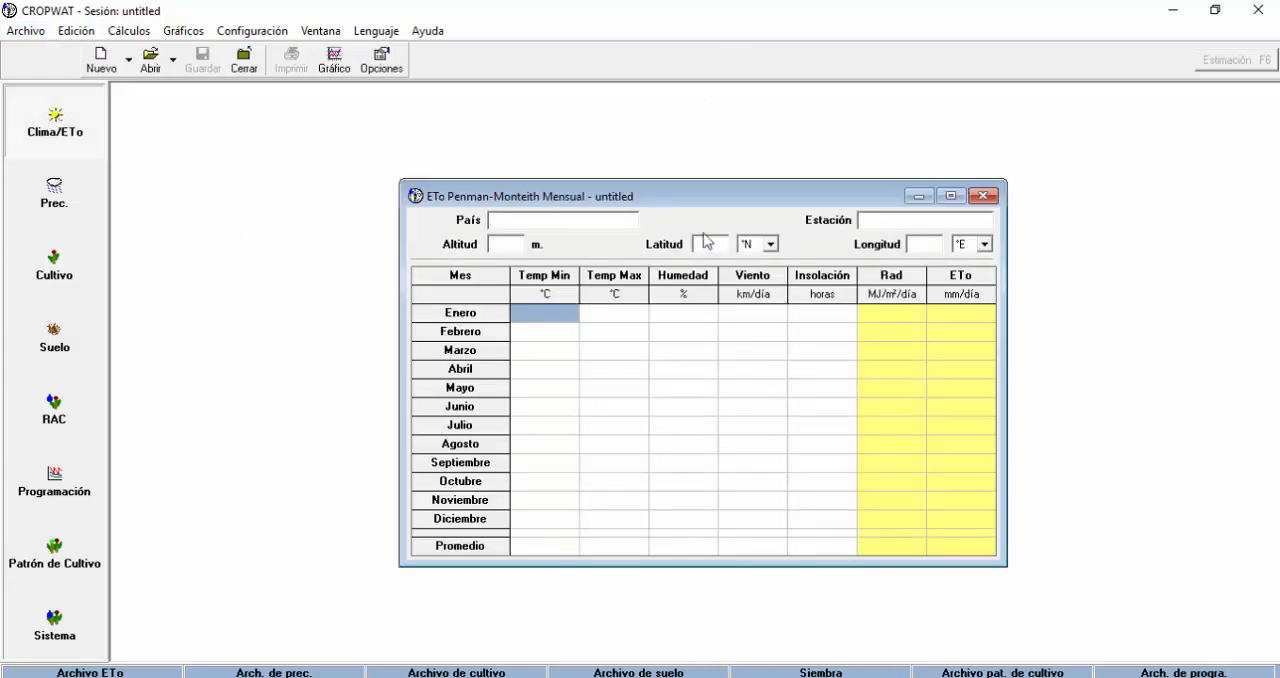
{"action": "left_click", "coordinate": [985, 199]}
{"action": "left_click", "coordinate": [55, 135]}
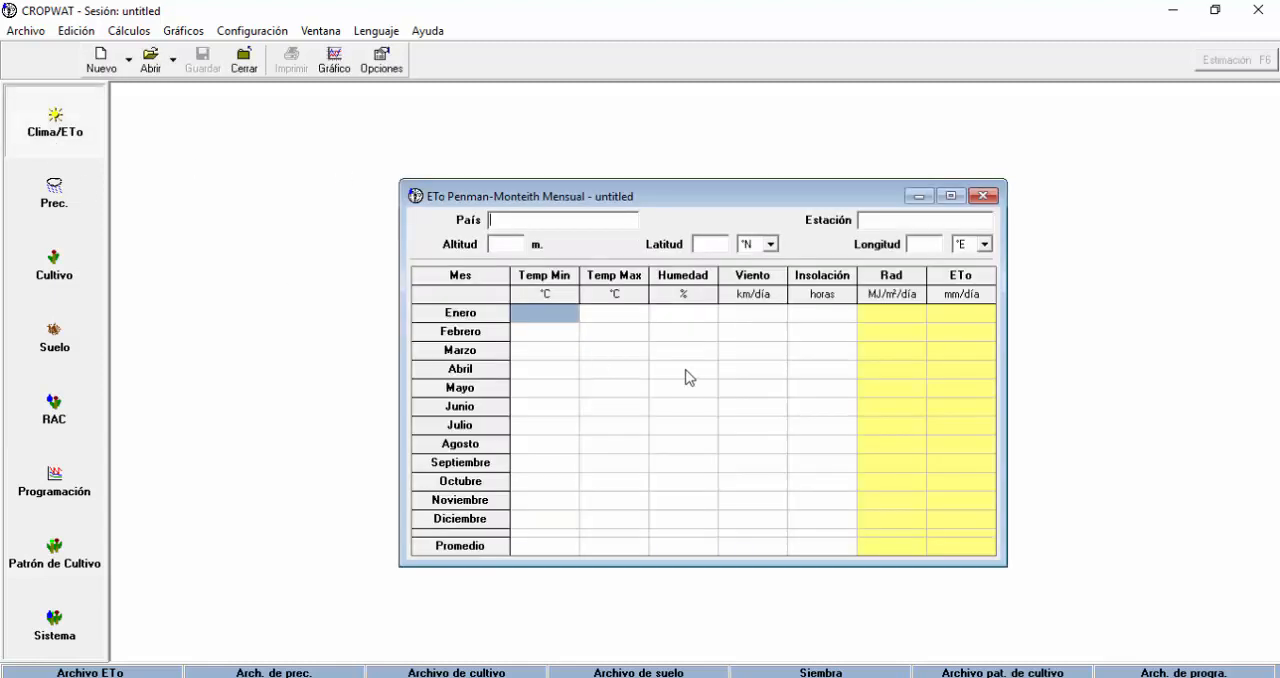